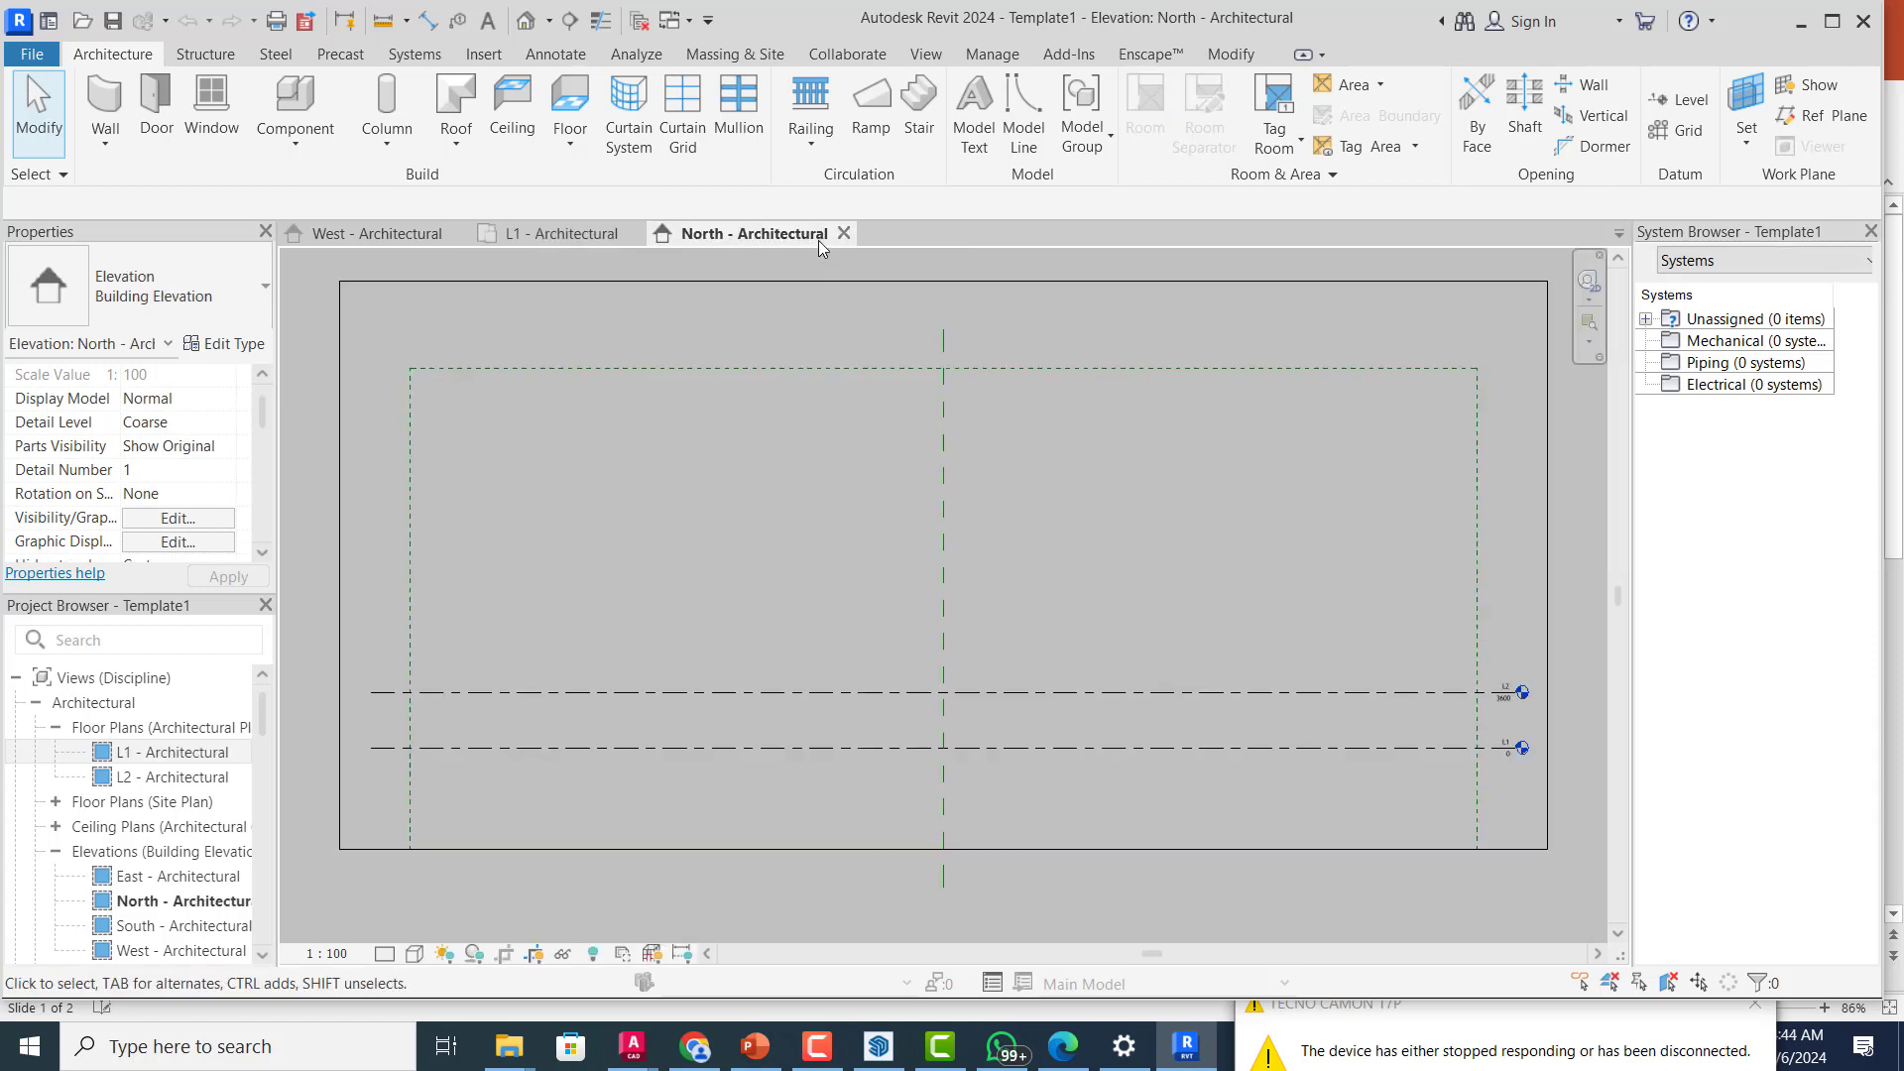
# Step: Examine the L1 and L2 level lines and their elevation heights in the North elevation
pyautogui.scroll(2, 1555, 748)
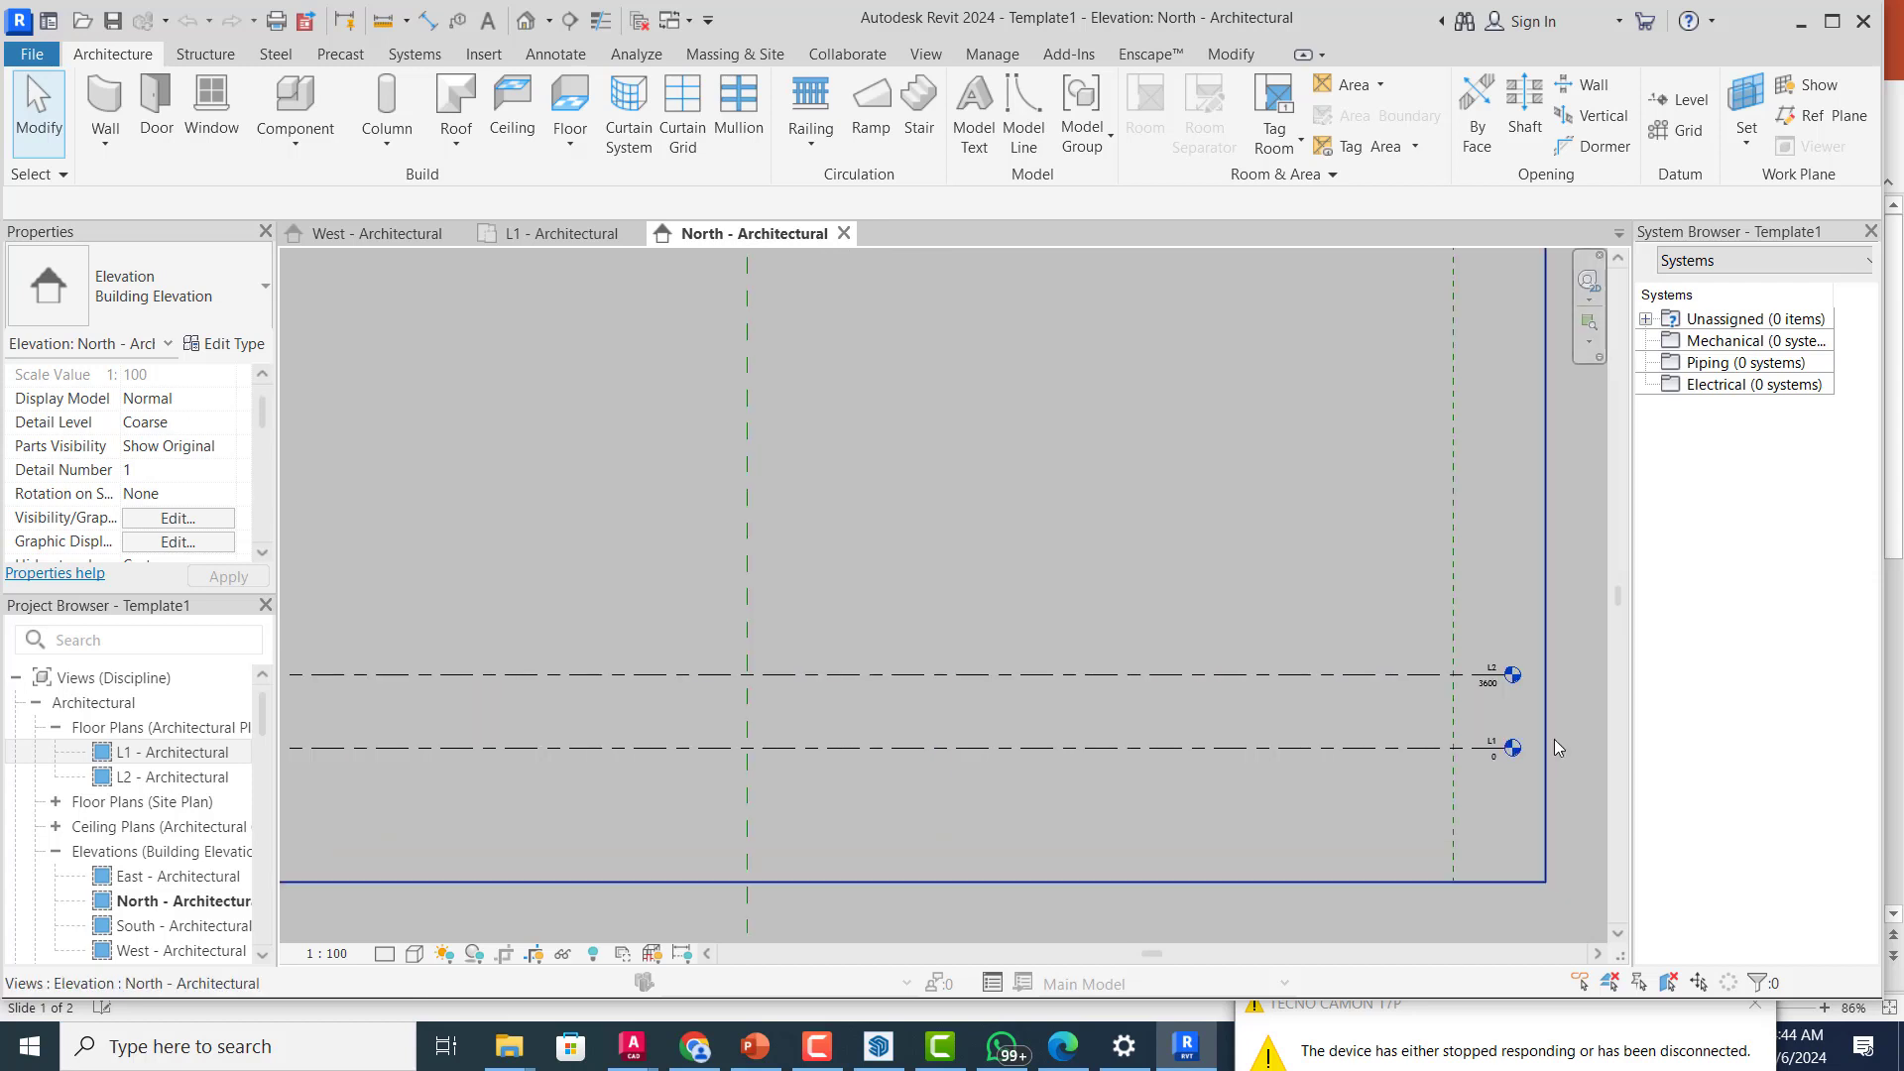
pyautogui.scroll(3, 1556, 735)
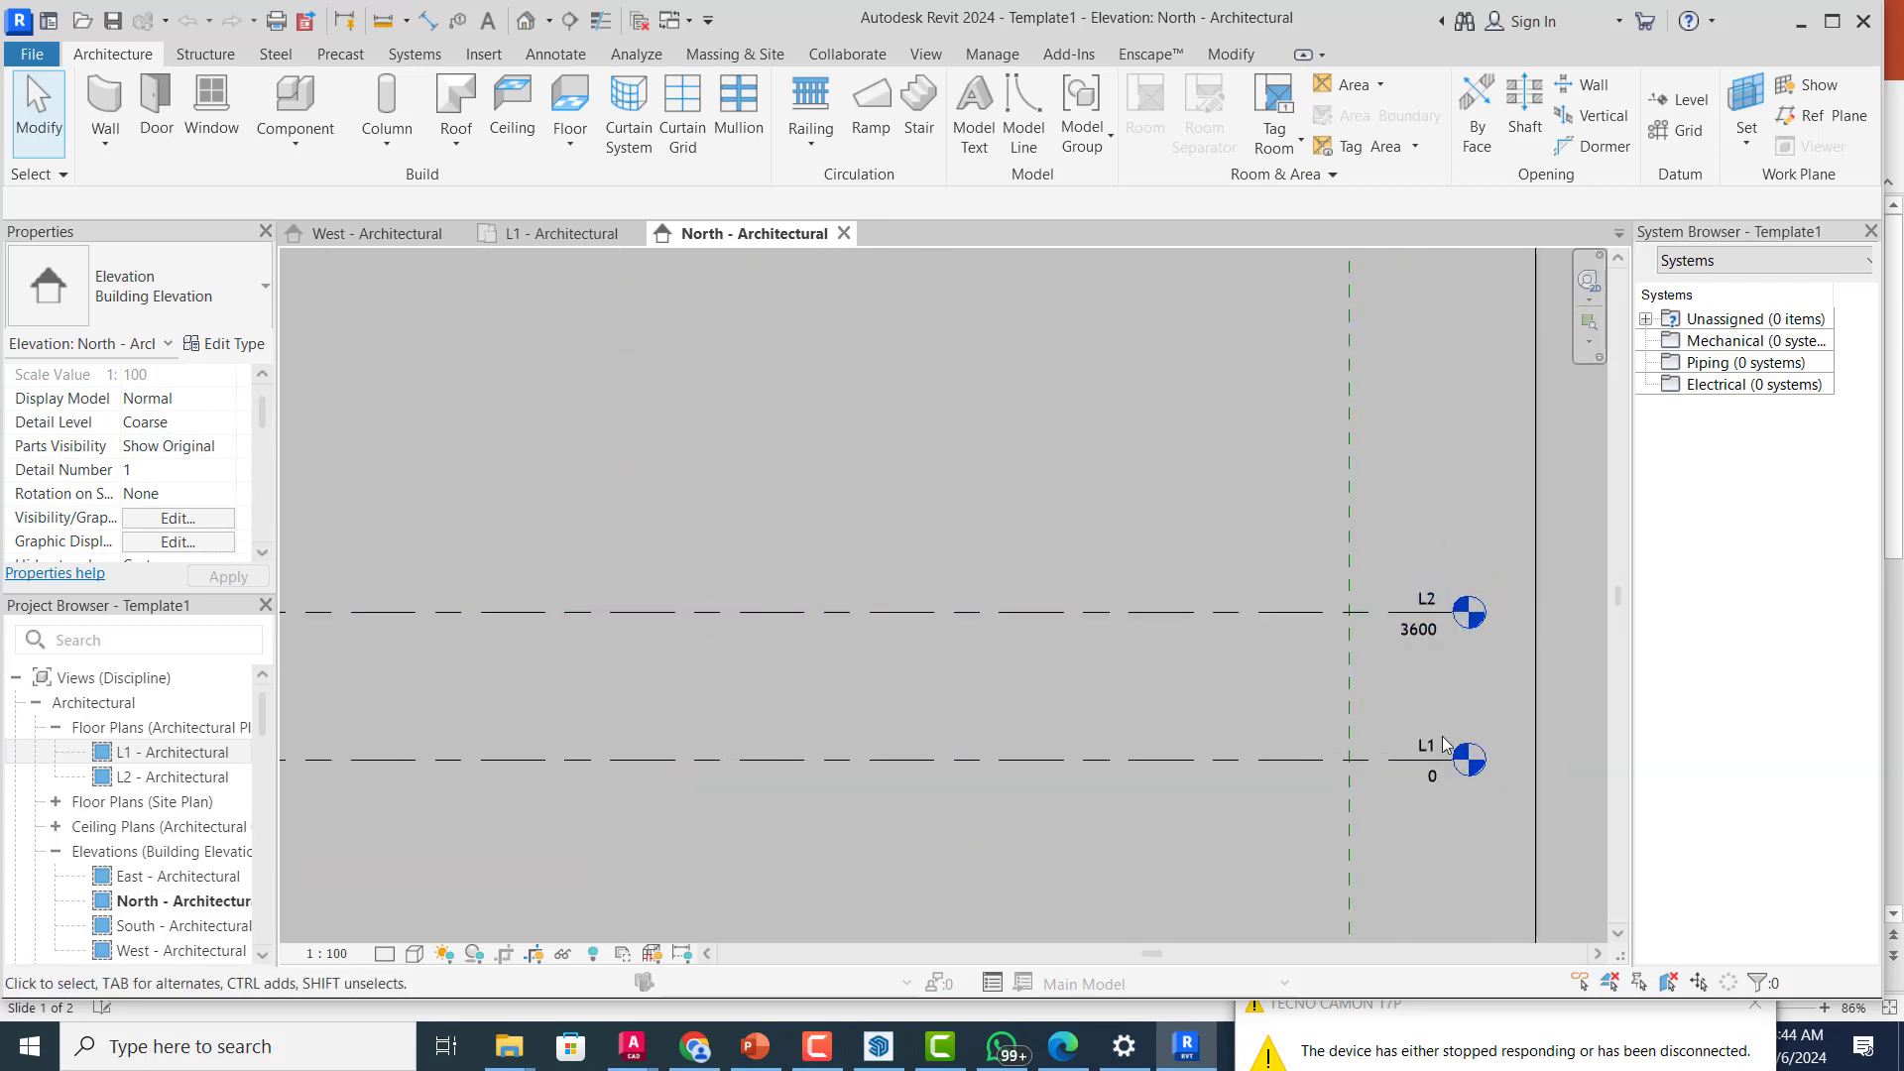
pyautogui.scroll(3, 1490, 710)
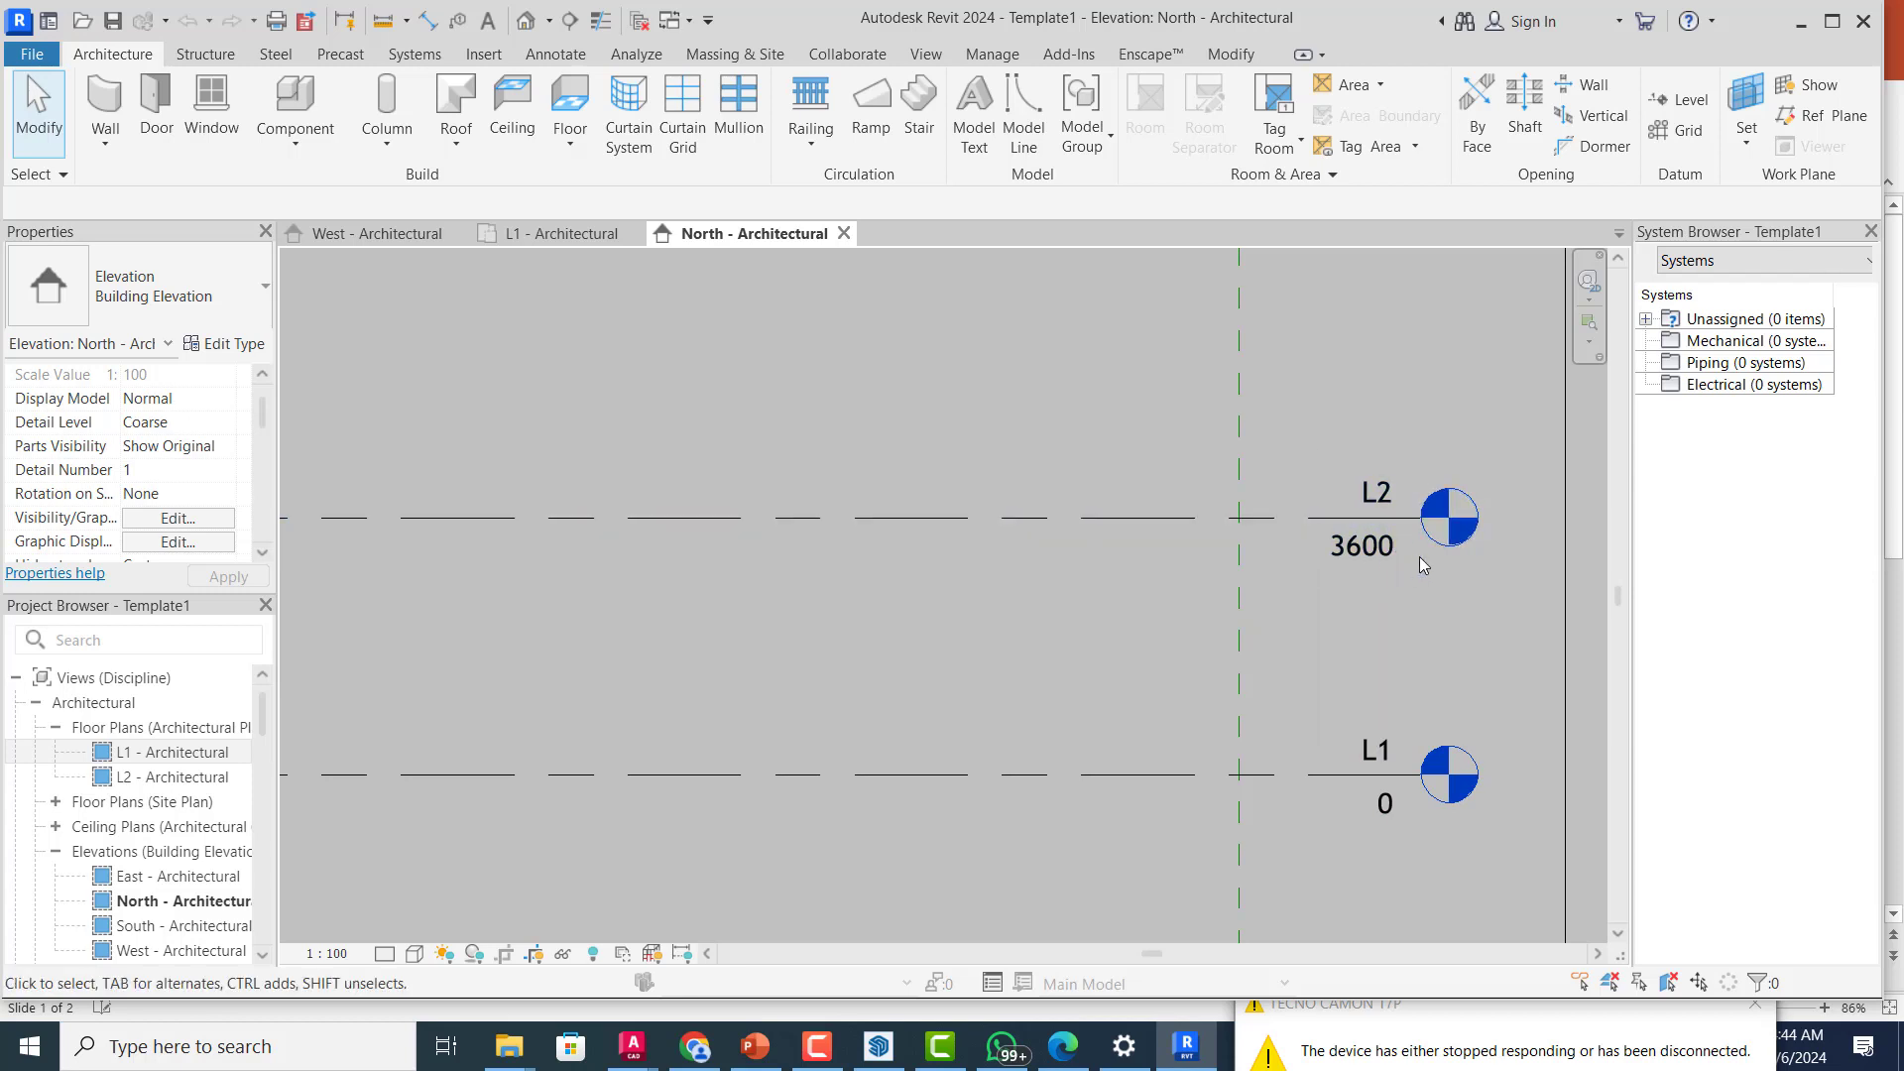
pyautogui.scroll(-2, 1458, 549)
pyautogui.scroll(-2, 1472, 555)
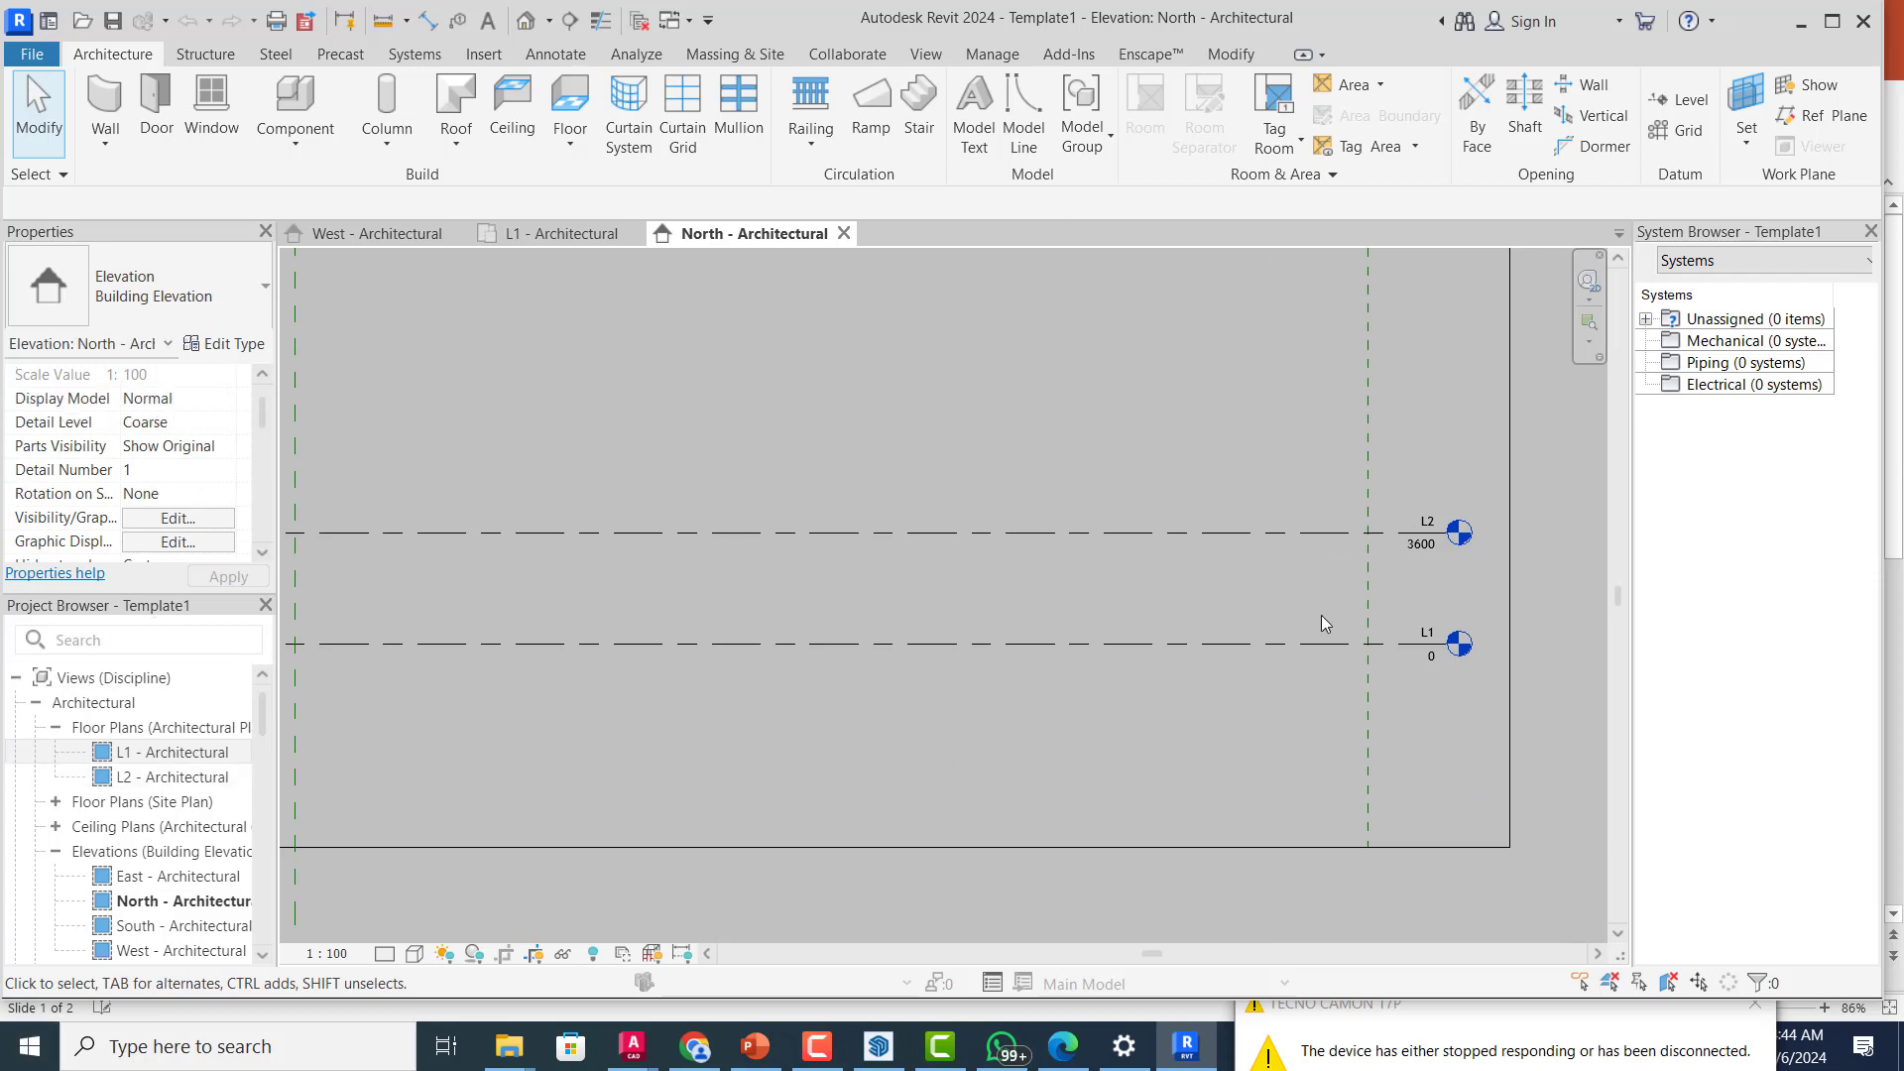
pyautogui.scroll(-2, 1368, 620)
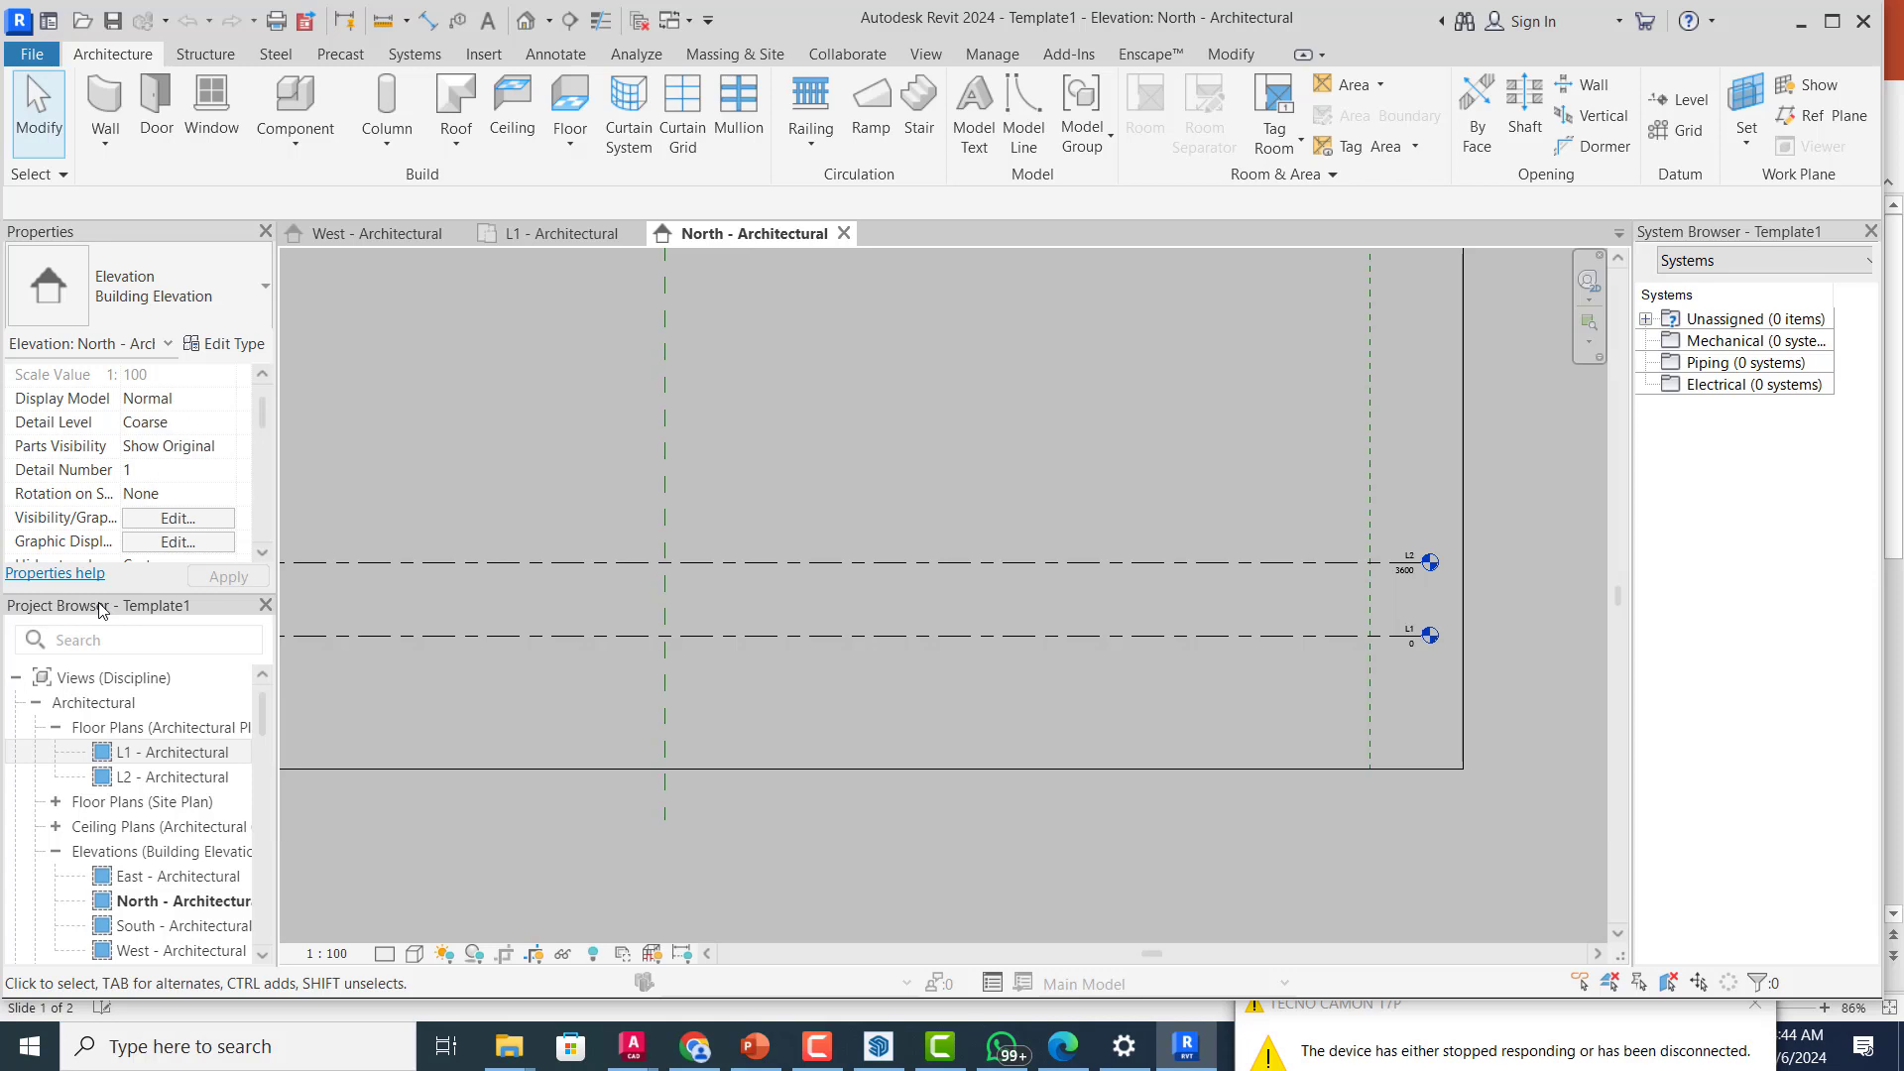
# Step: Undock the Project Browser from beneath the Properties palette and dock it beside the System Browser
pyautogui.moveTo(428, 598)
pyautogui.mouseDown()
pyautogui.moveTo(147, 618)
pyautogui.moveTo(320, 611)
pyautogui.mouseUp()
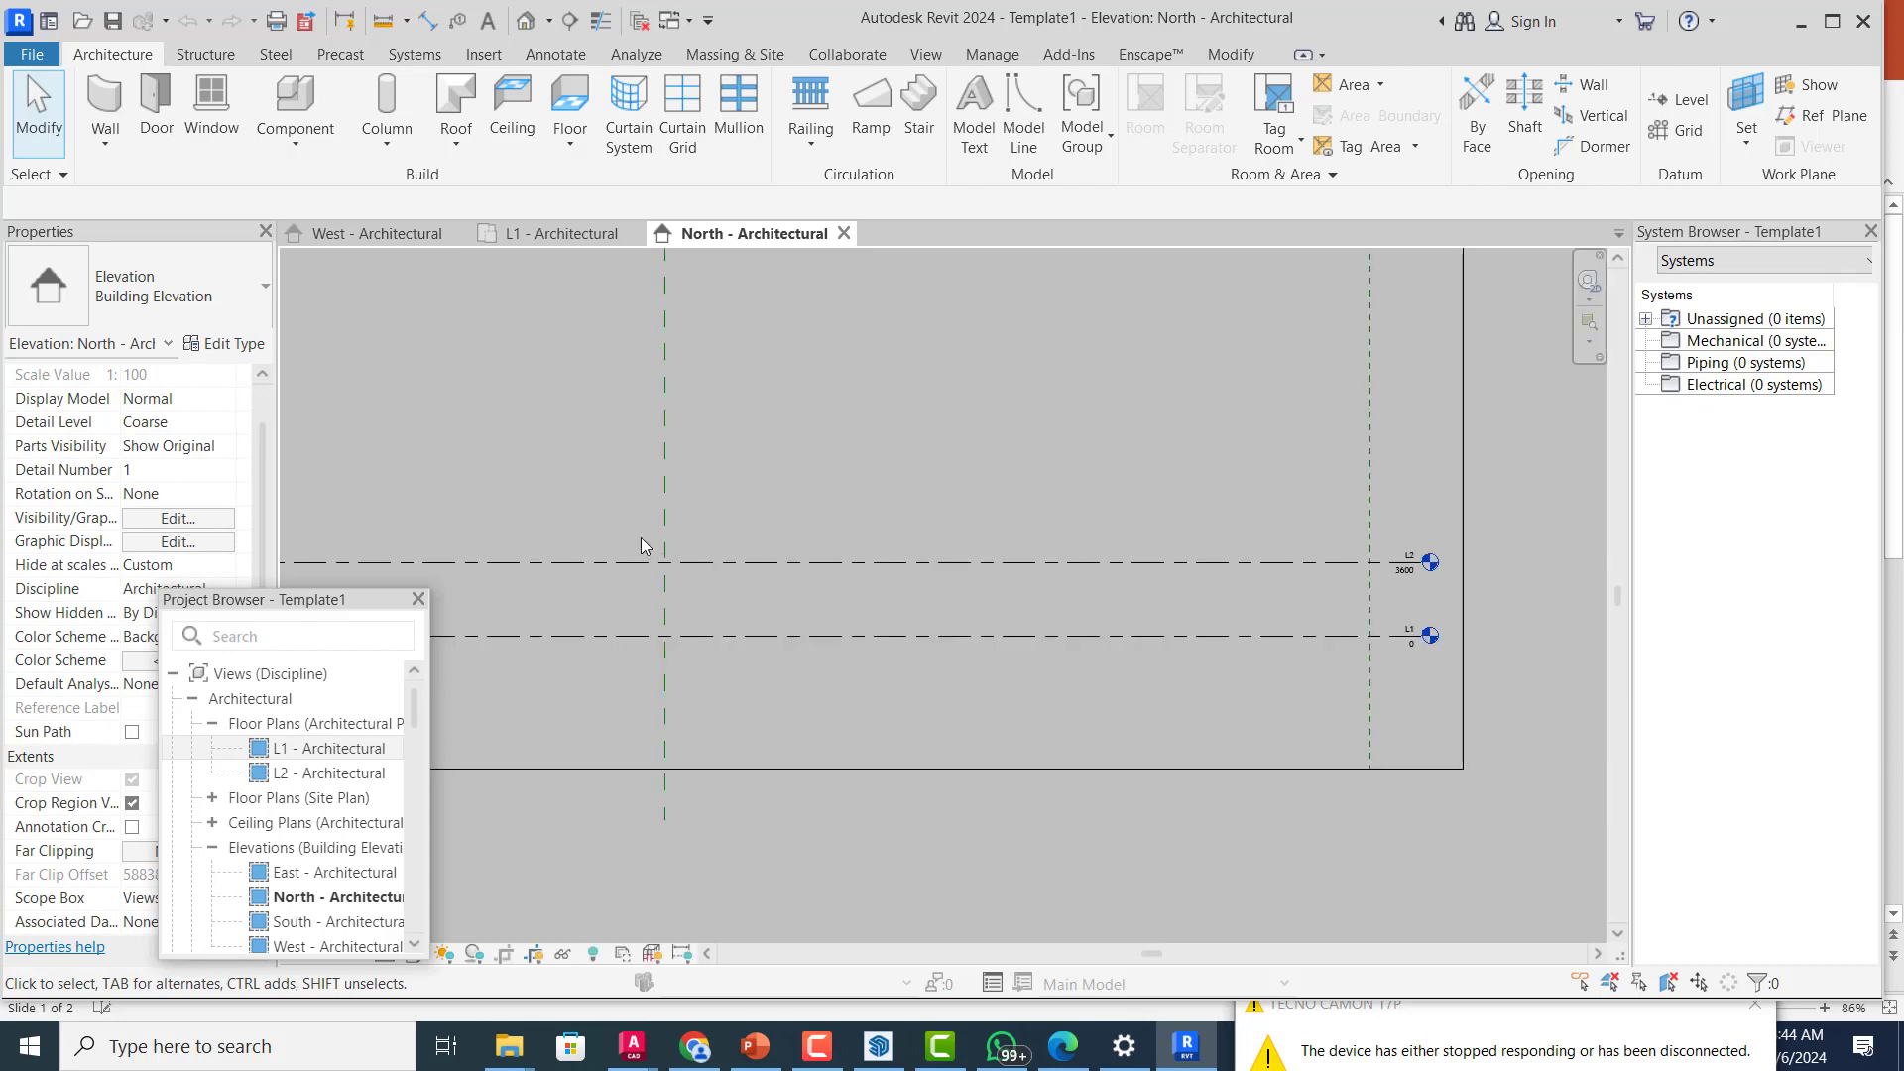
pyautogui.moveTo(309, 614); pyautogui.dragTo(1886, 480)
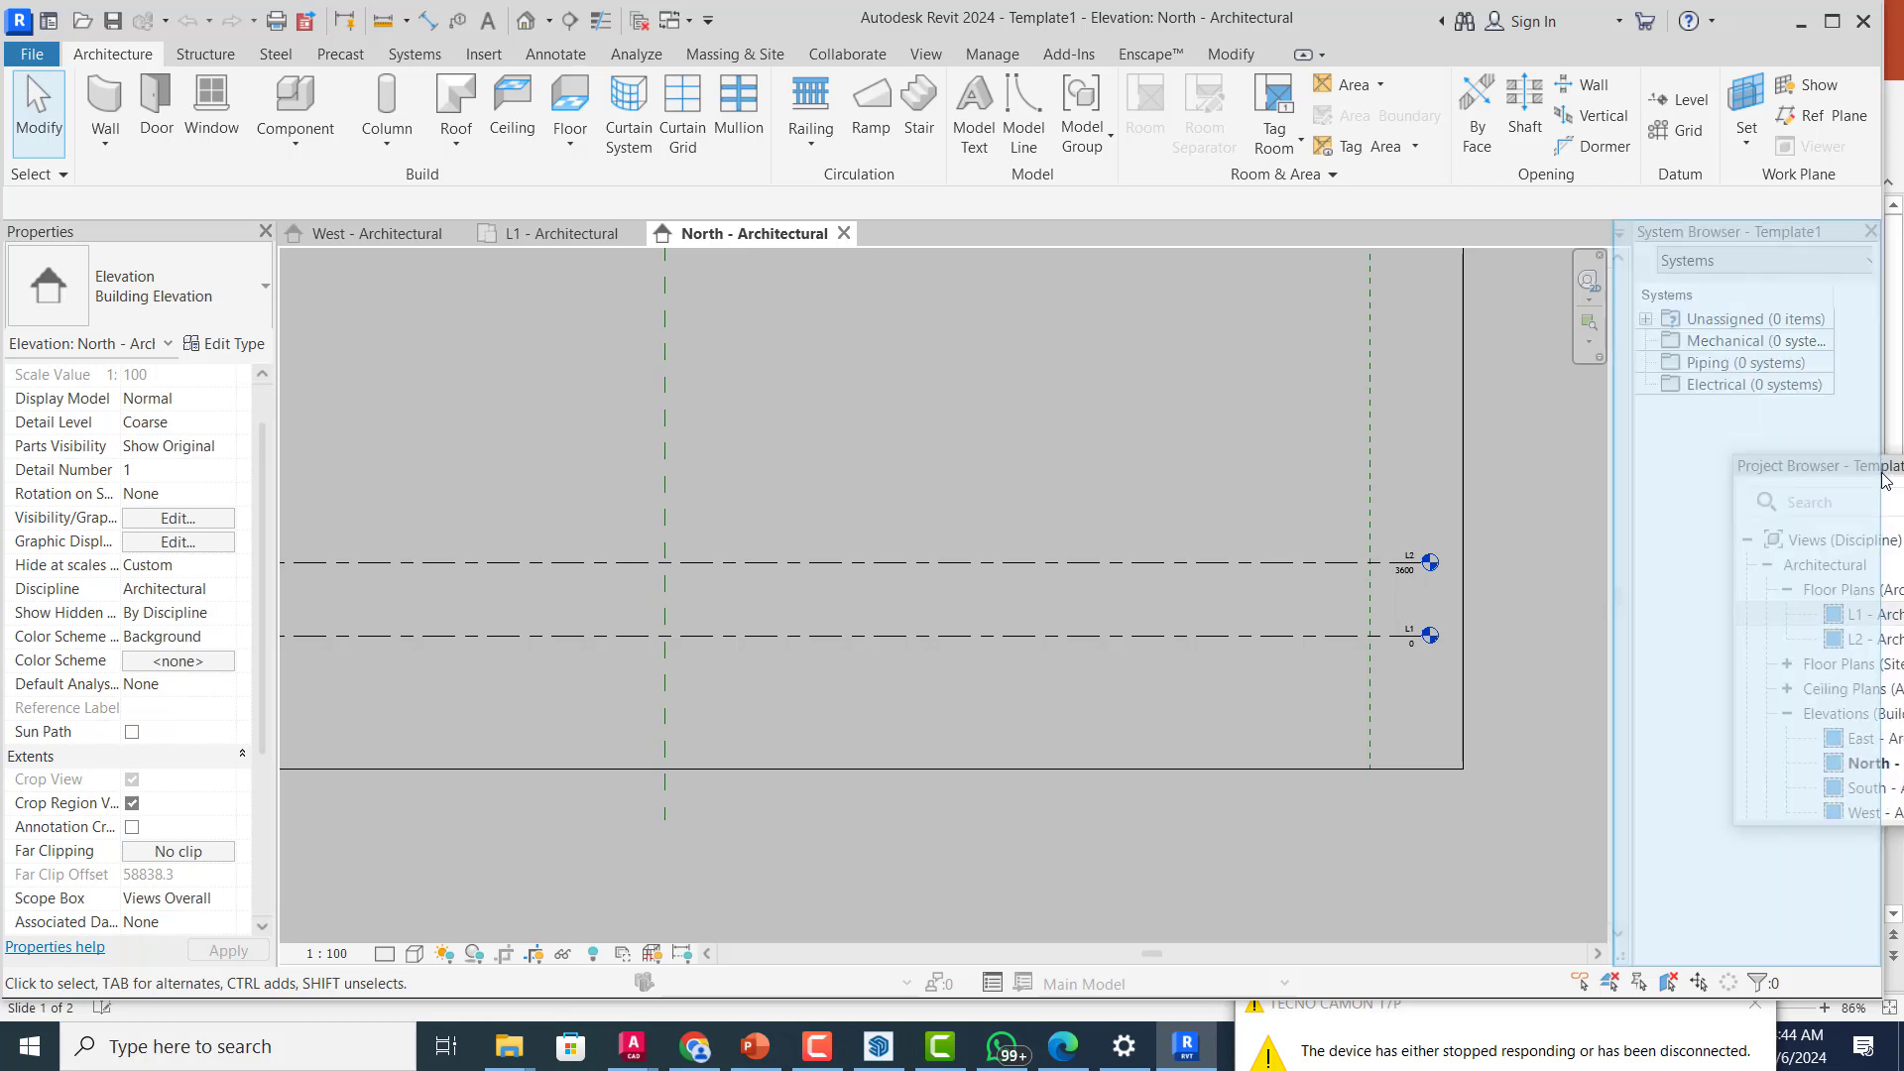
pyautogui.moveTo(1886, 480); pyautogui.dragTo(1884, 481)
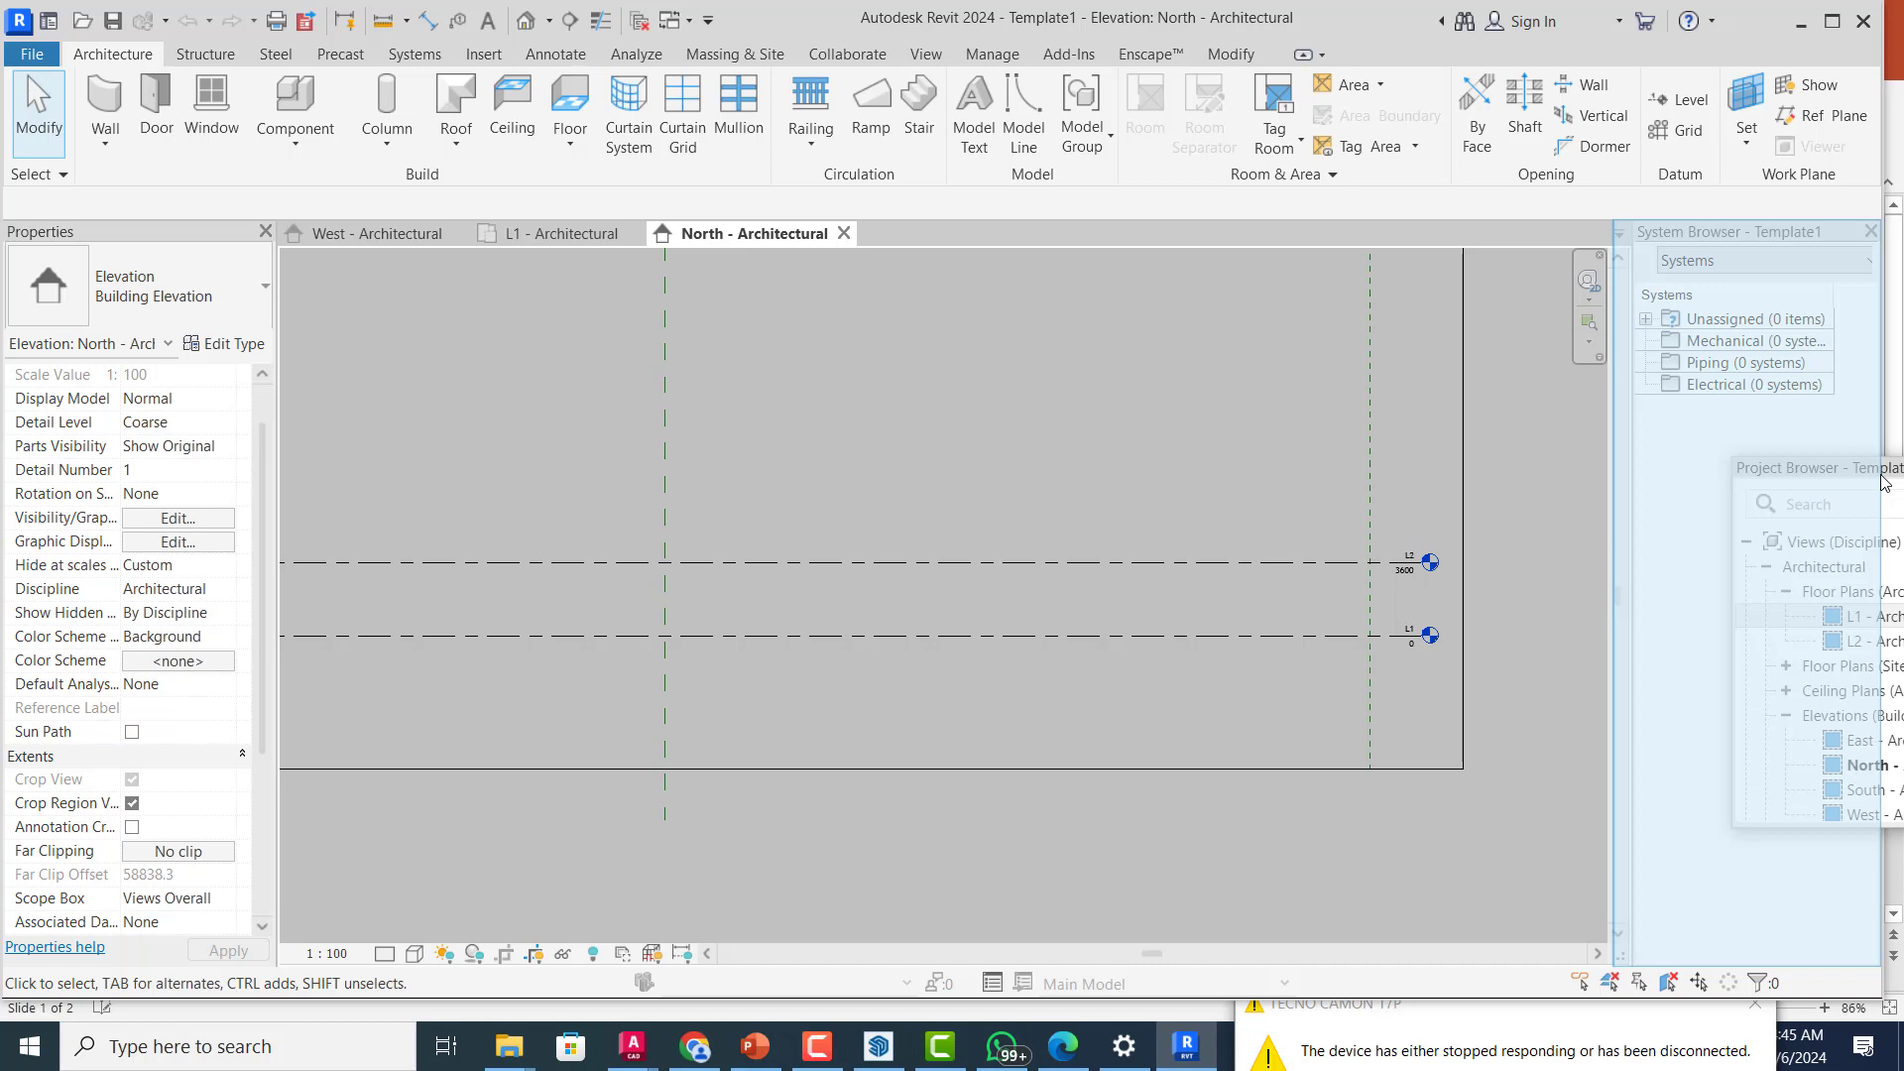
pyautogui.moveTo(1884, 481); pyautogui.dragTo(1883, 482)
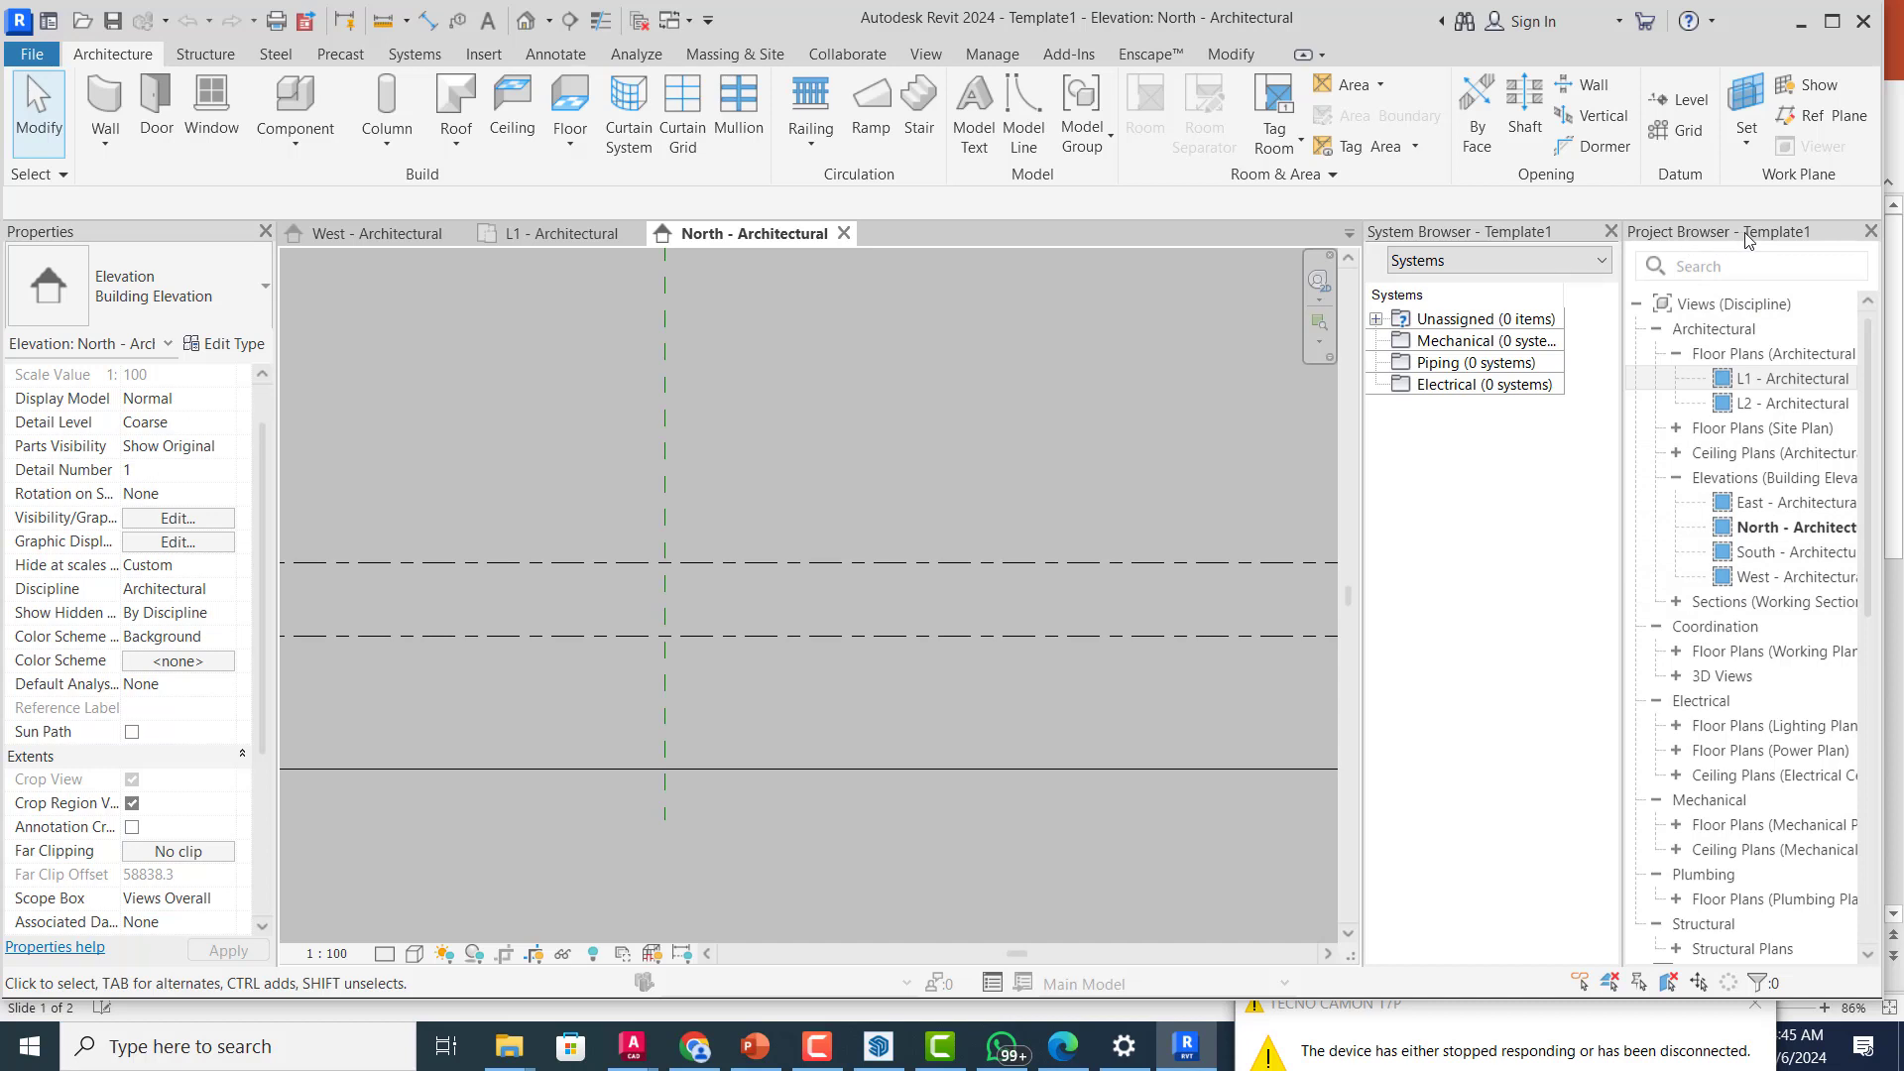
# Step: Dock the Project Browser back on the Properties side of the window and float the Properties palette over the drawing area
pyautogui.moveTo(1674, 232); pyautogui.dragTo(8, 592)
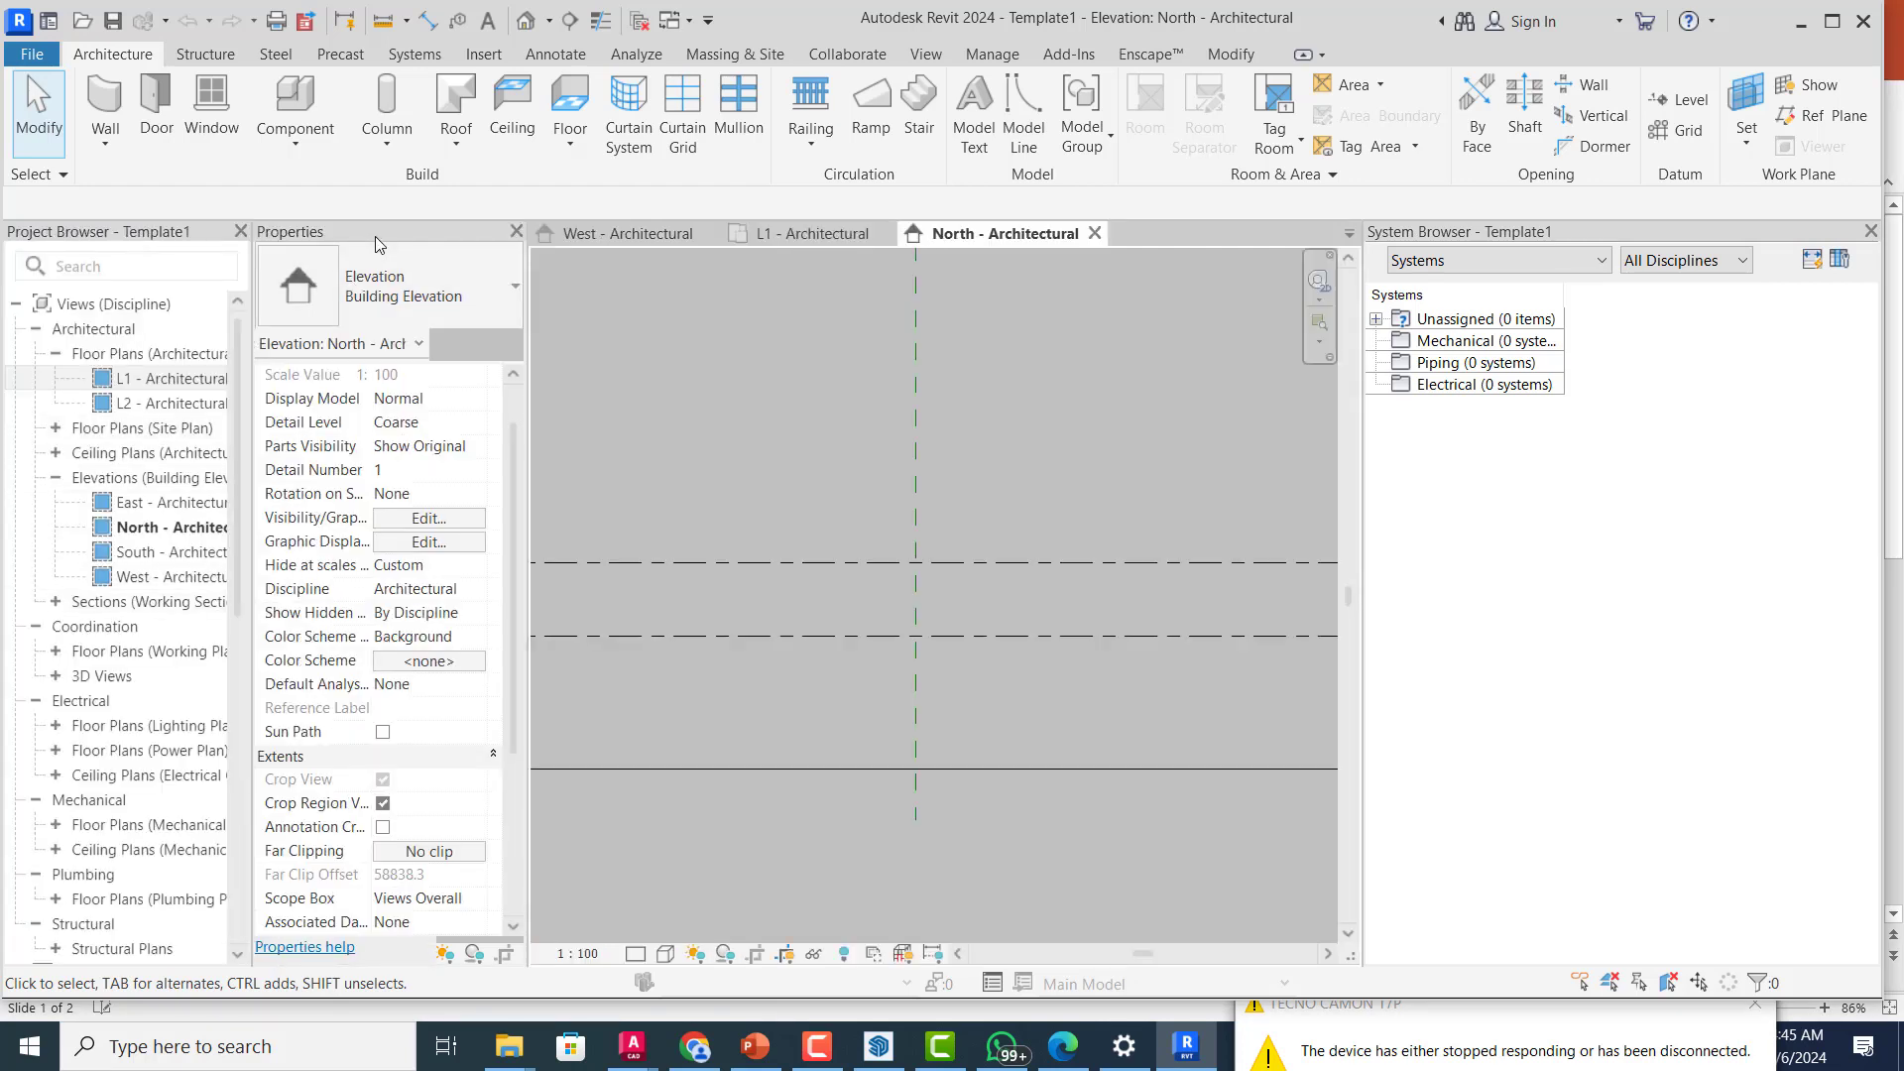
pyautogui.moveTo(389, 241); pyautogui.dragTo(87, 763)
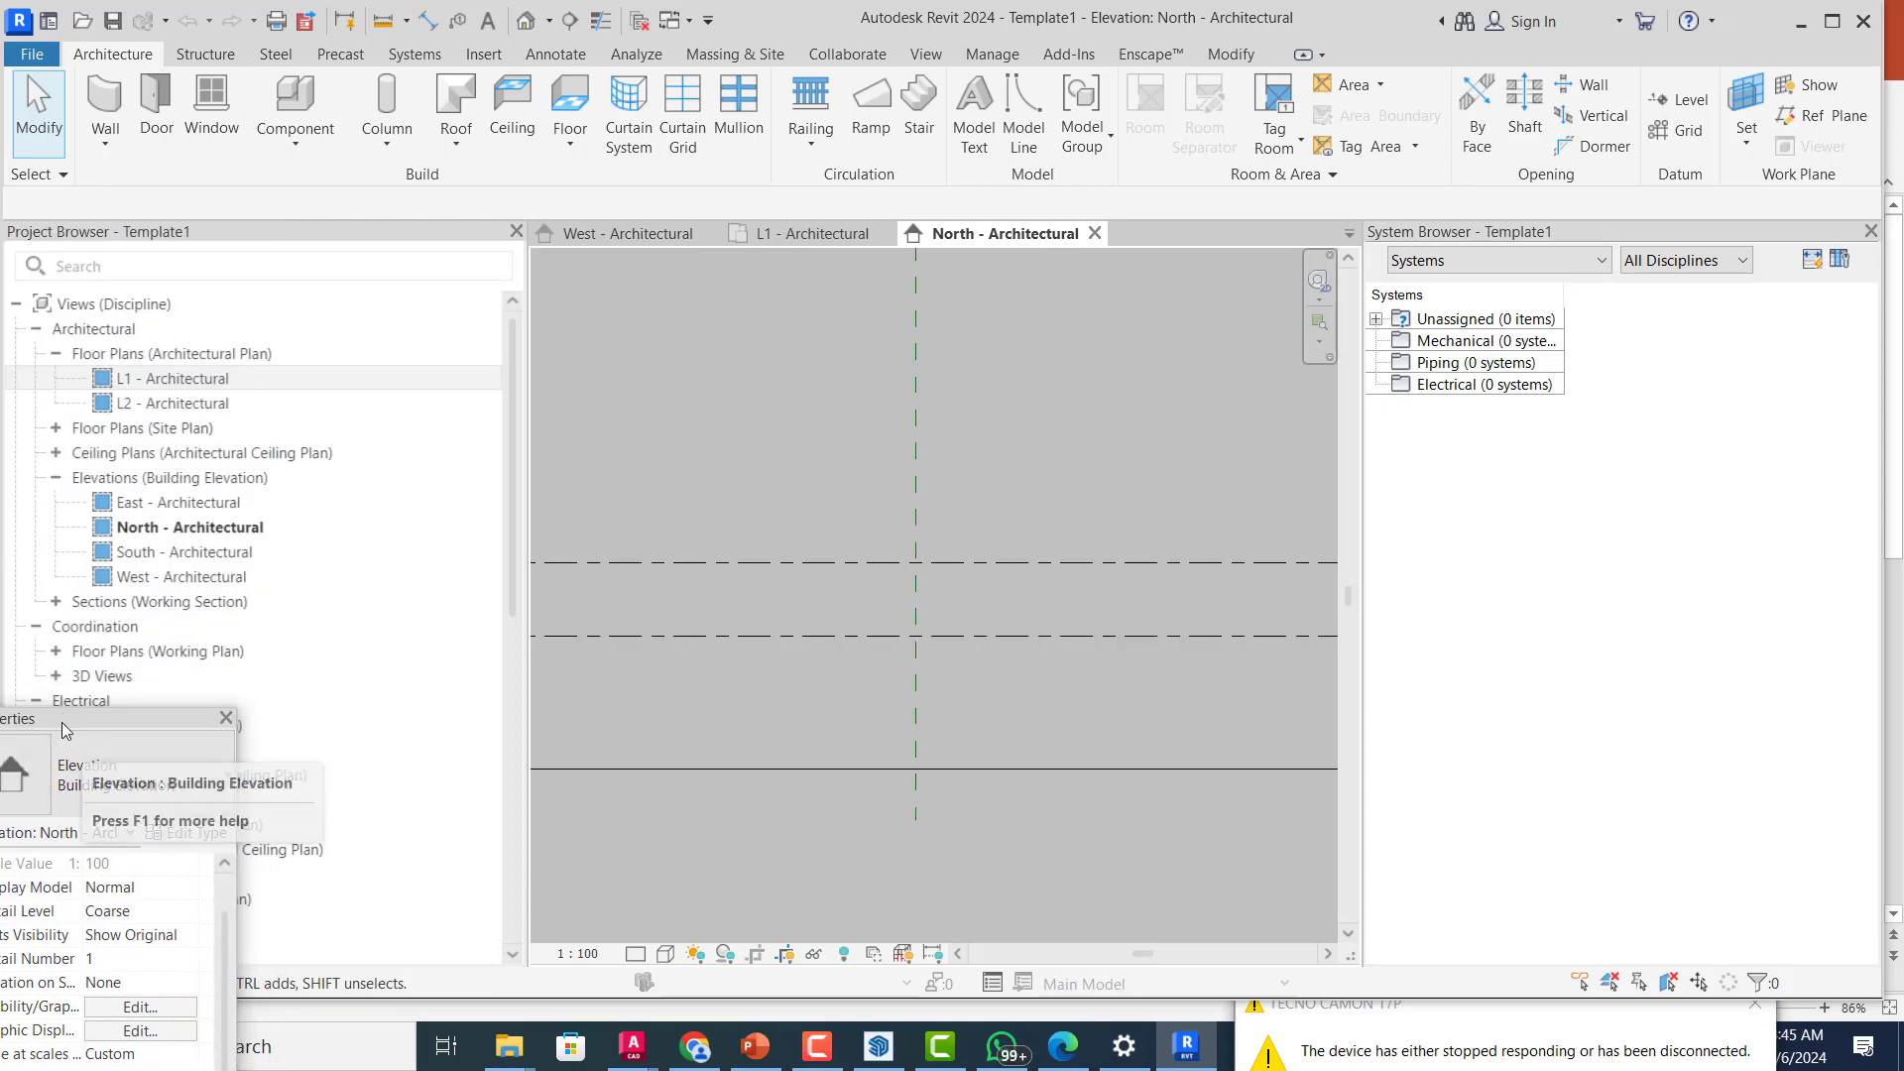
pyautogui.moveTo(87, 733)
pyautogui.mouseDown()
pyautogui.moveTo(216, 660)
pyautogui.moveTo(183, 650)
pyautogui.moveTo(71, 706)
pyautogui.mouseUp()
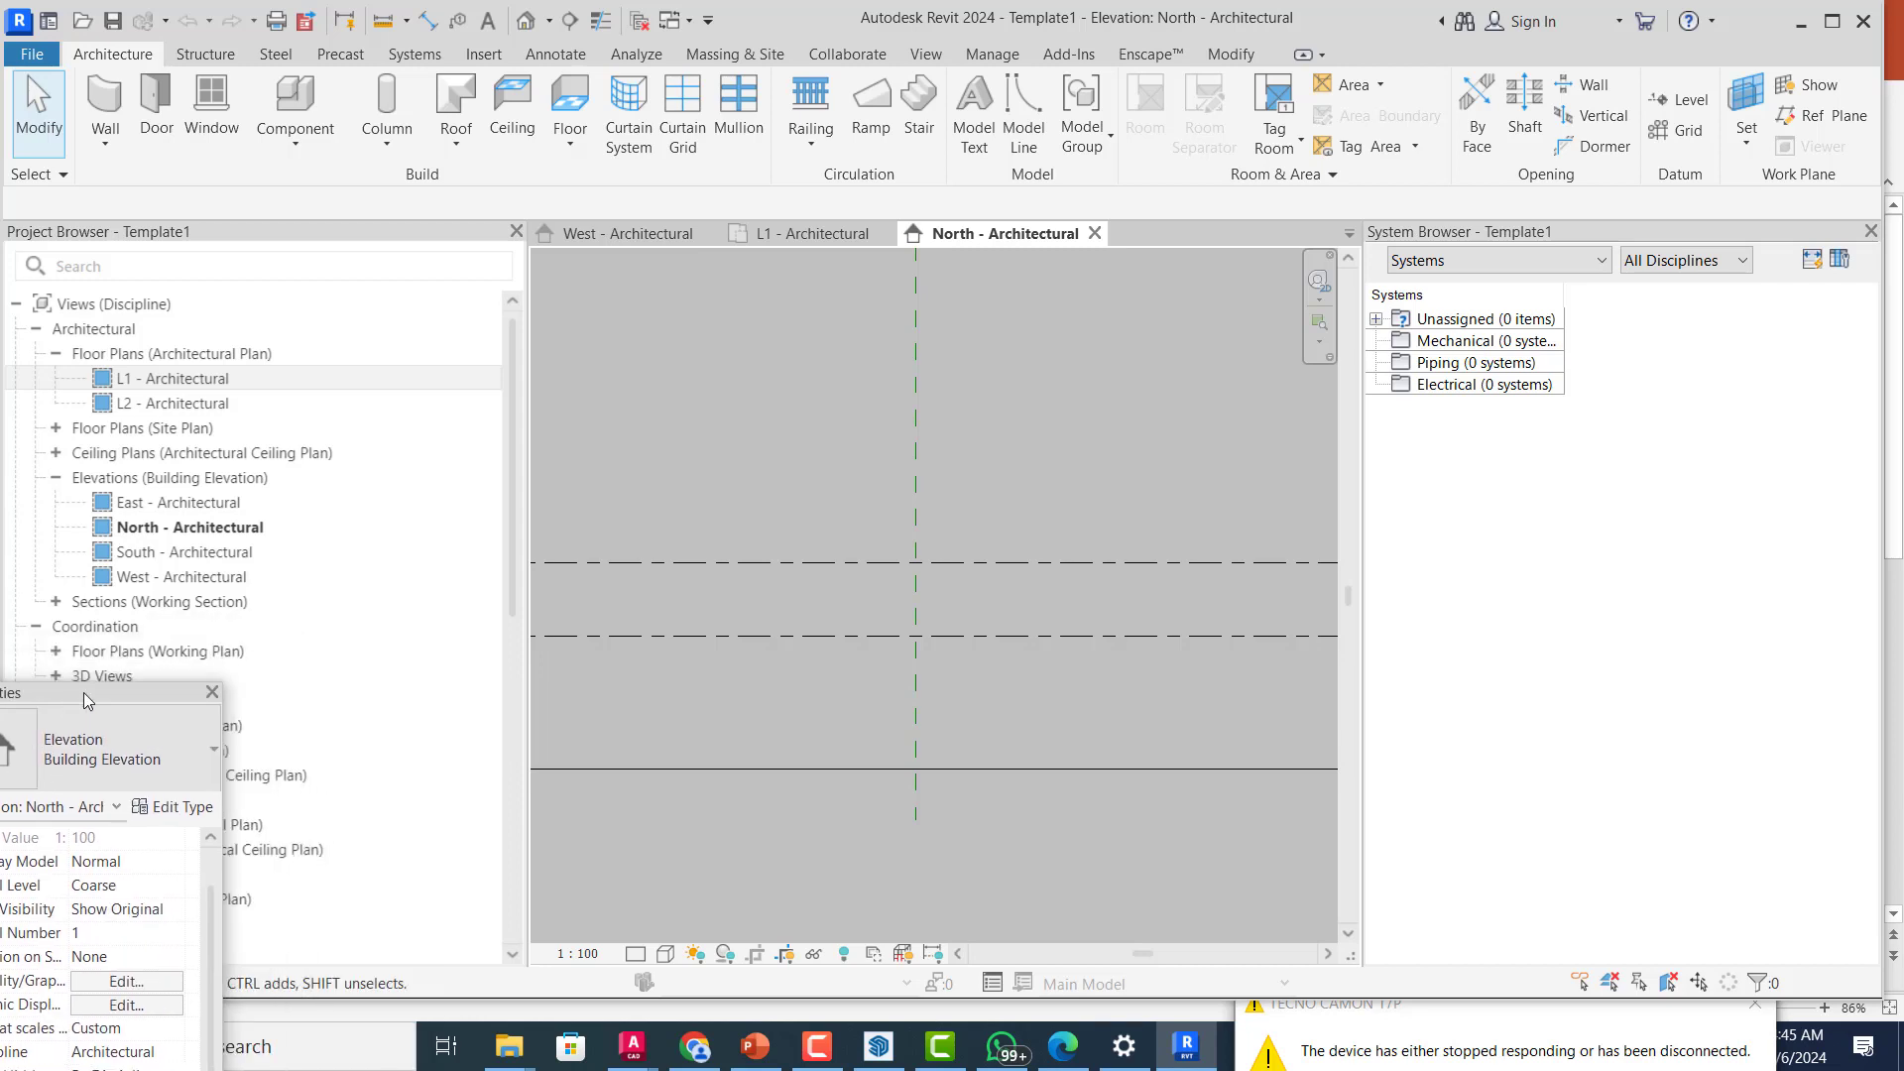
pyautogui.moveTo(125, 694); pyautogui.dragTo(516, 641)
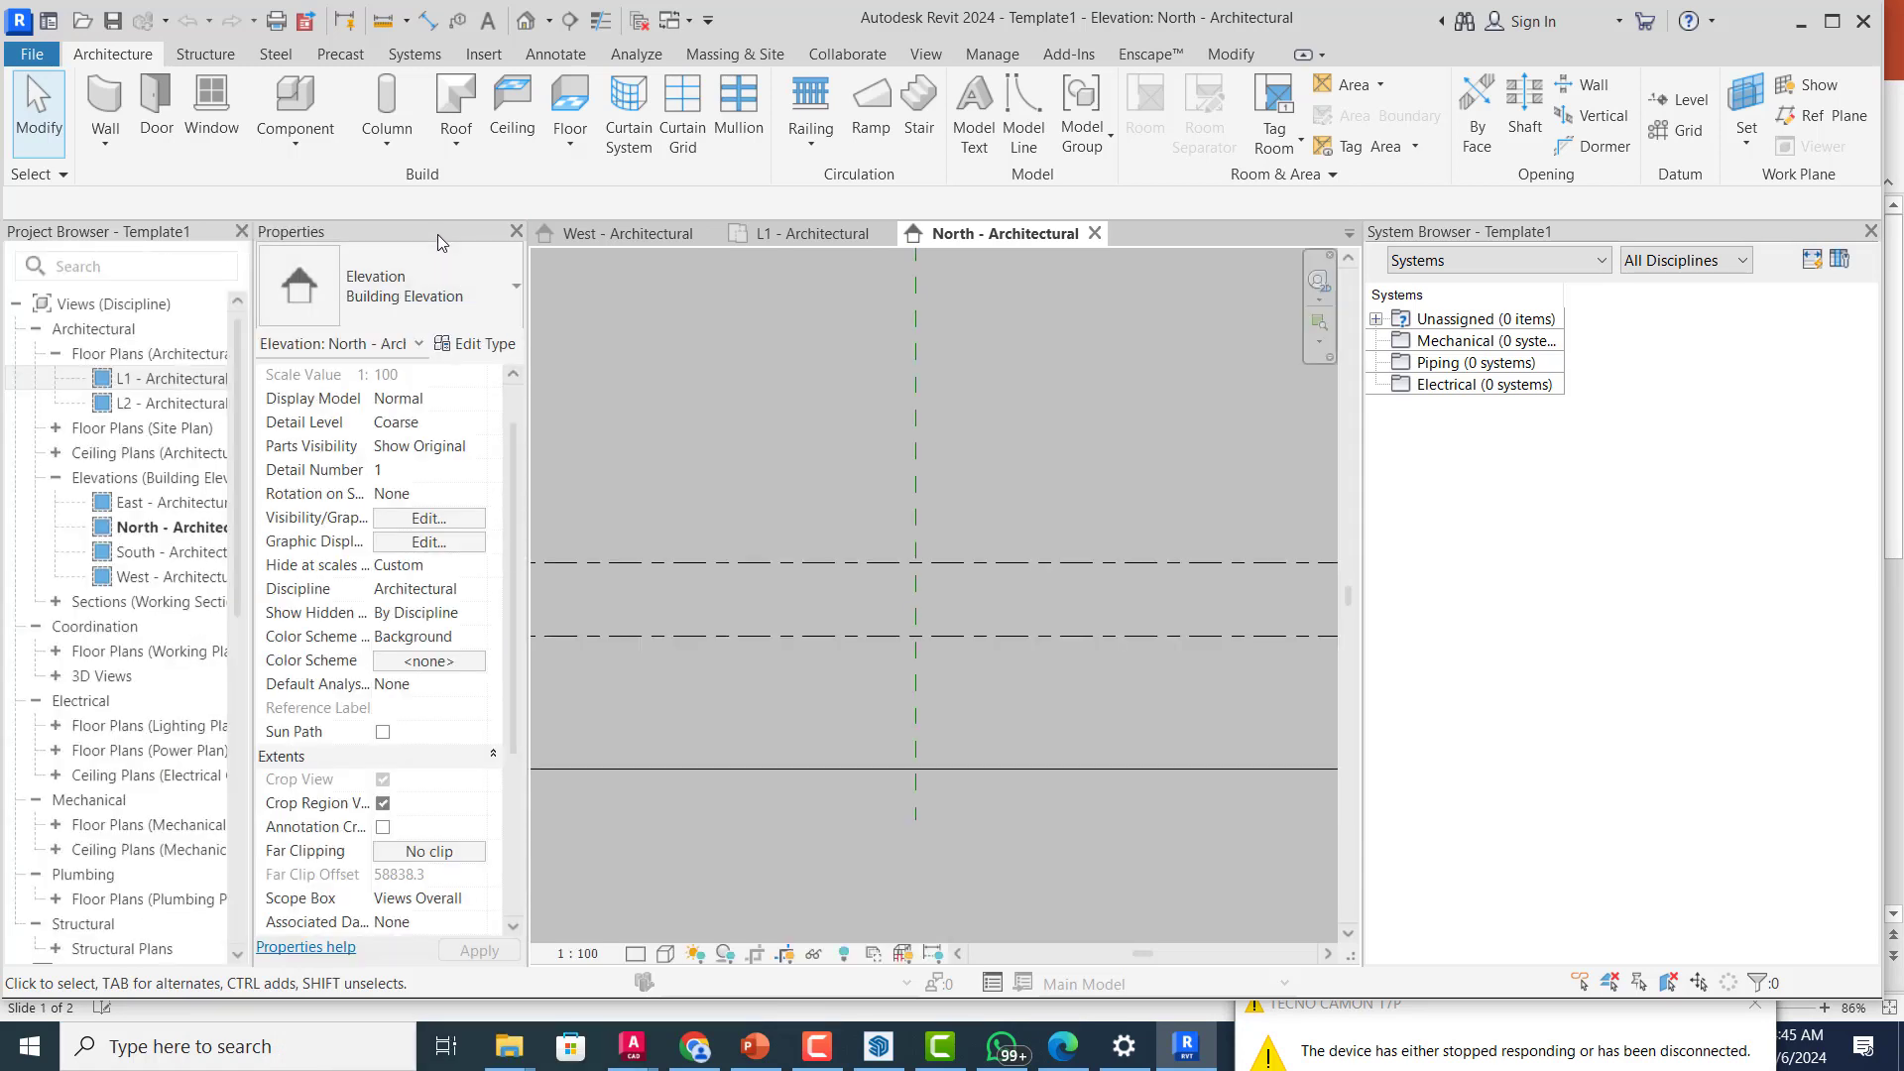
pyautogui.moveTo(445, 229); pyautogui.dragTo(764, 239)
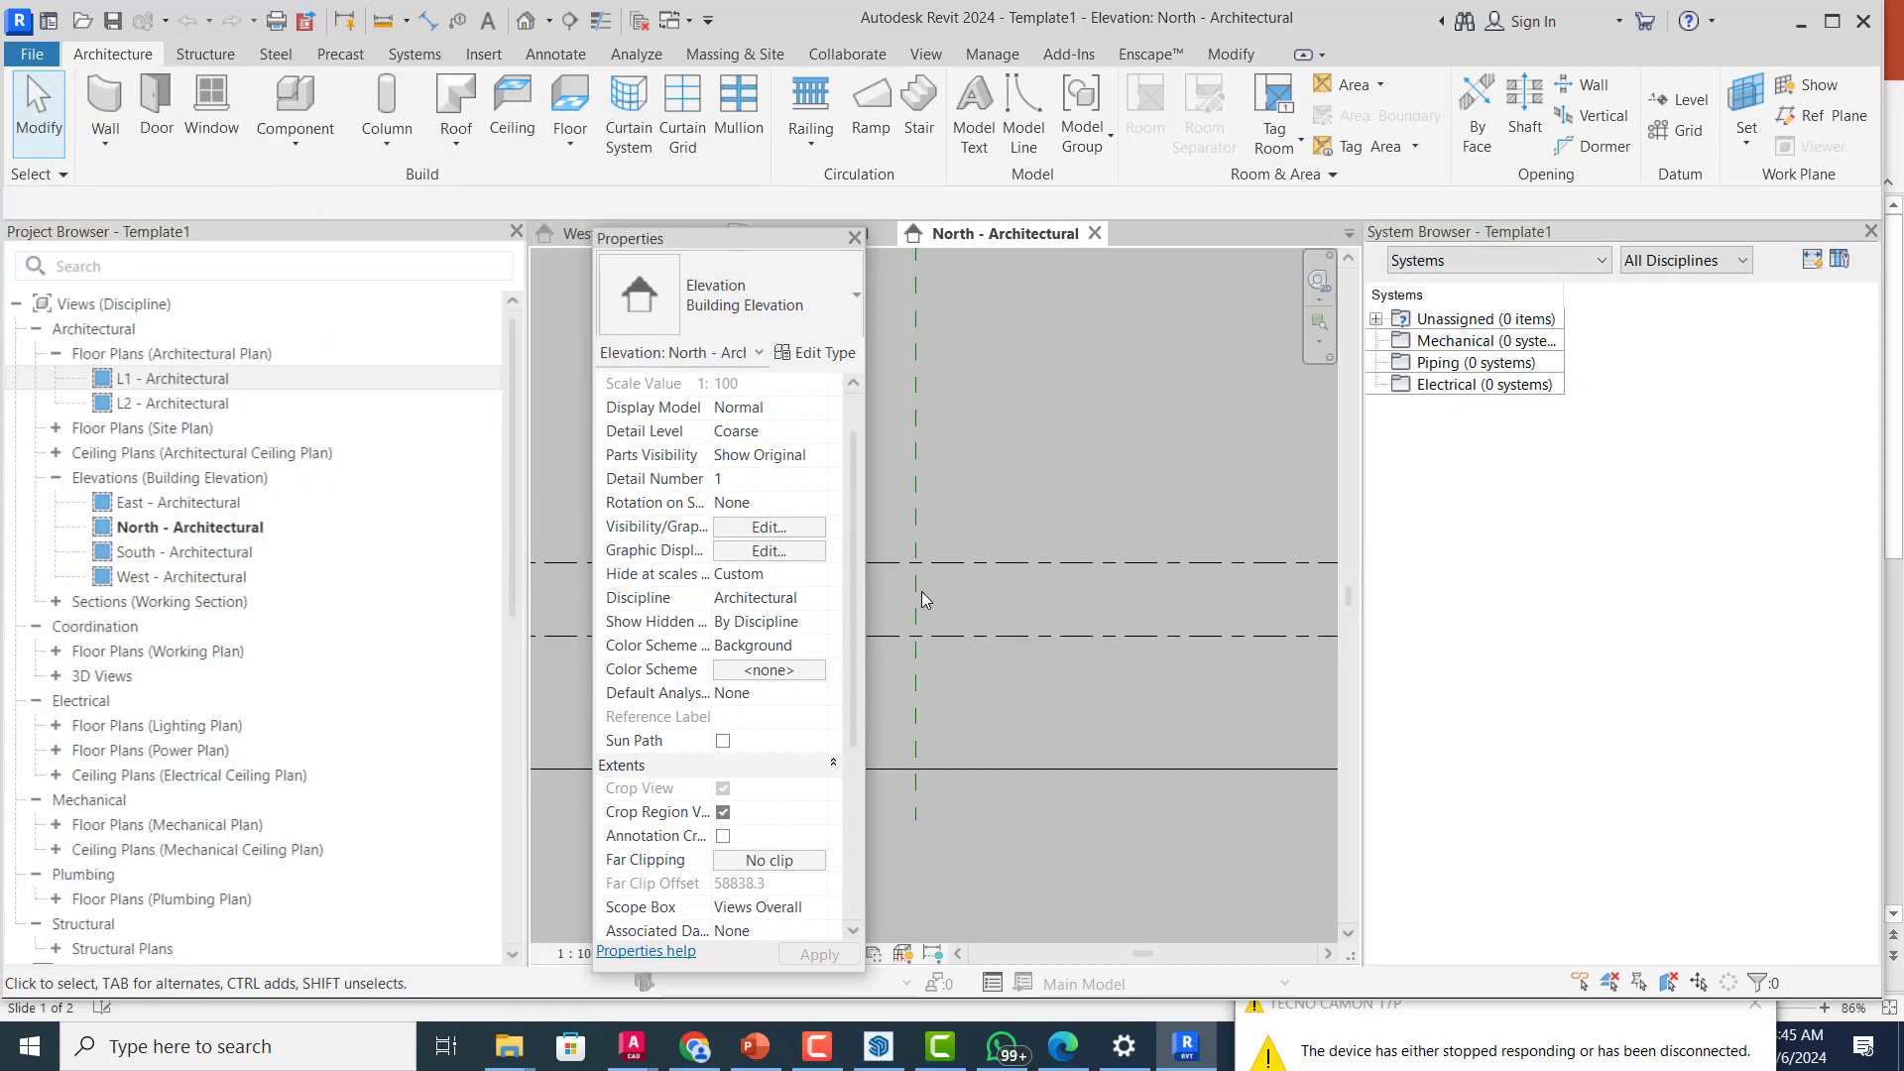
pyautogui.click(940, 1046)
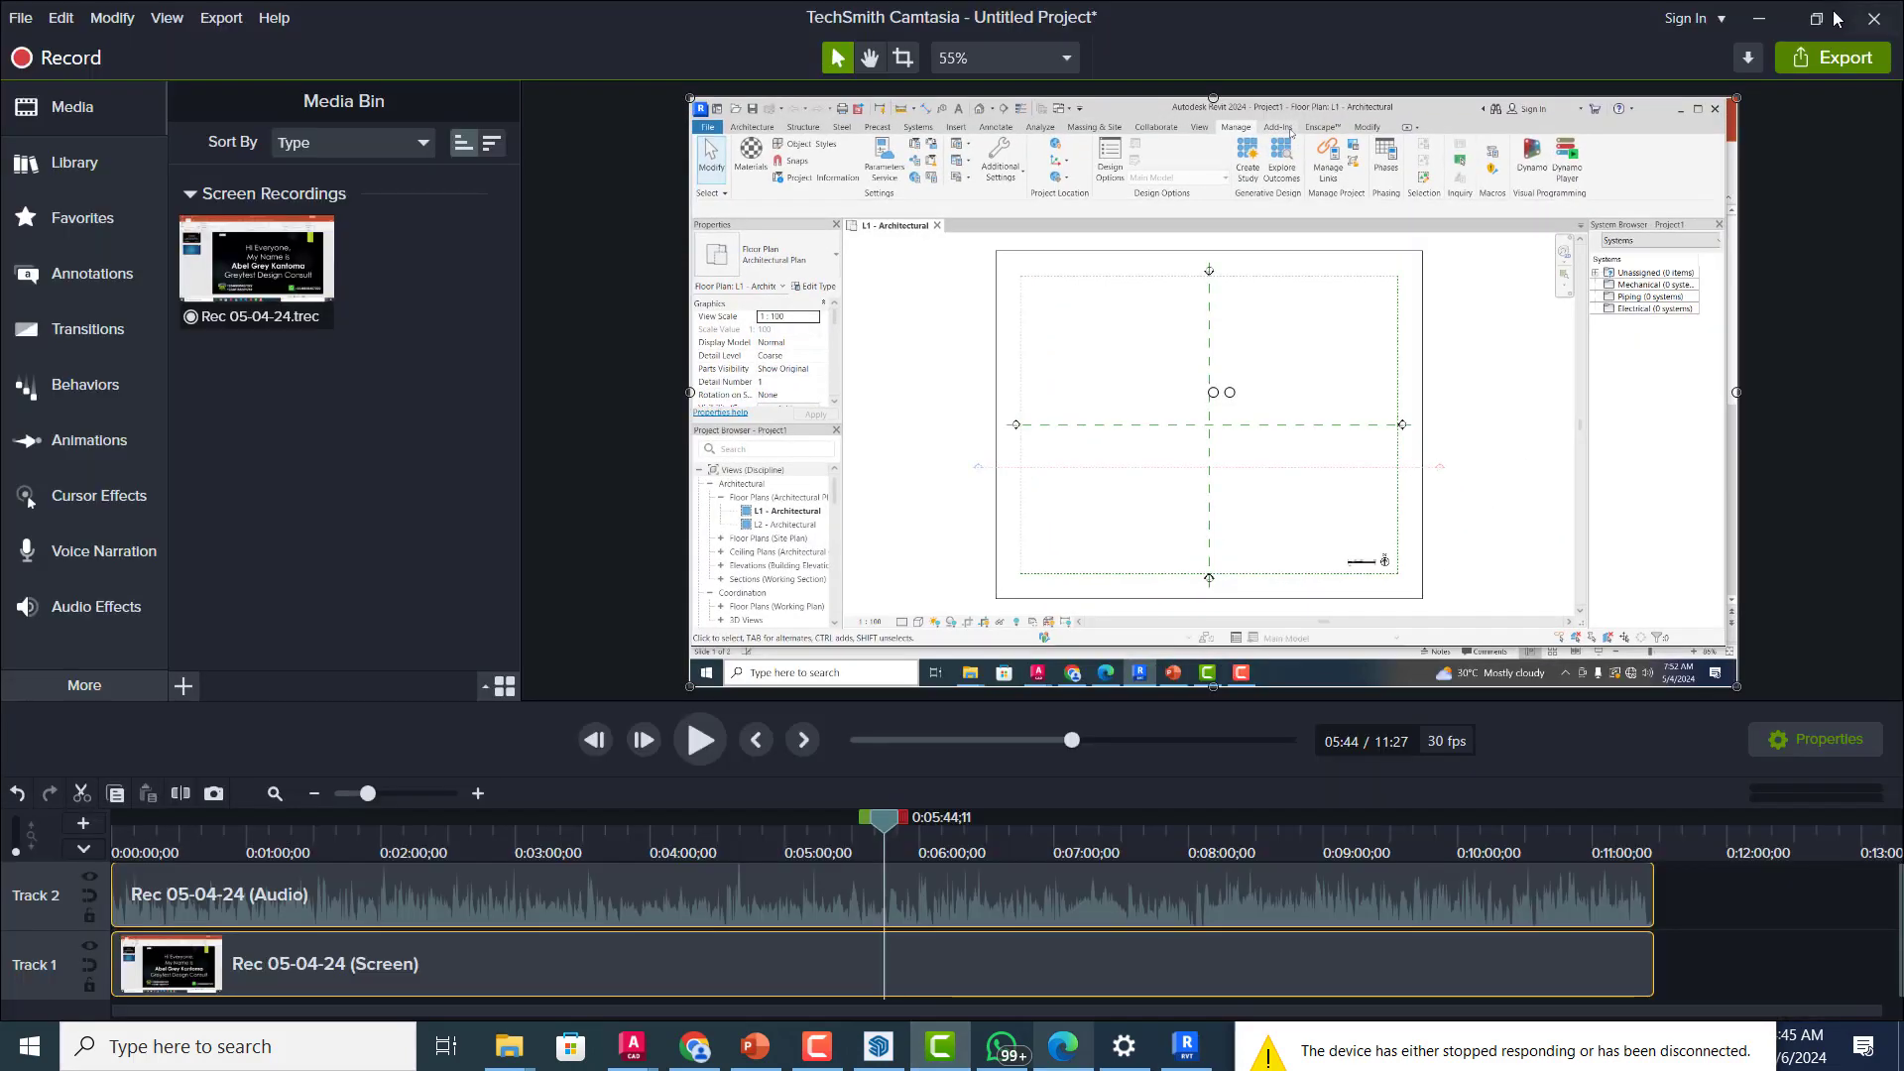
pyautogui.click(1760, 19)
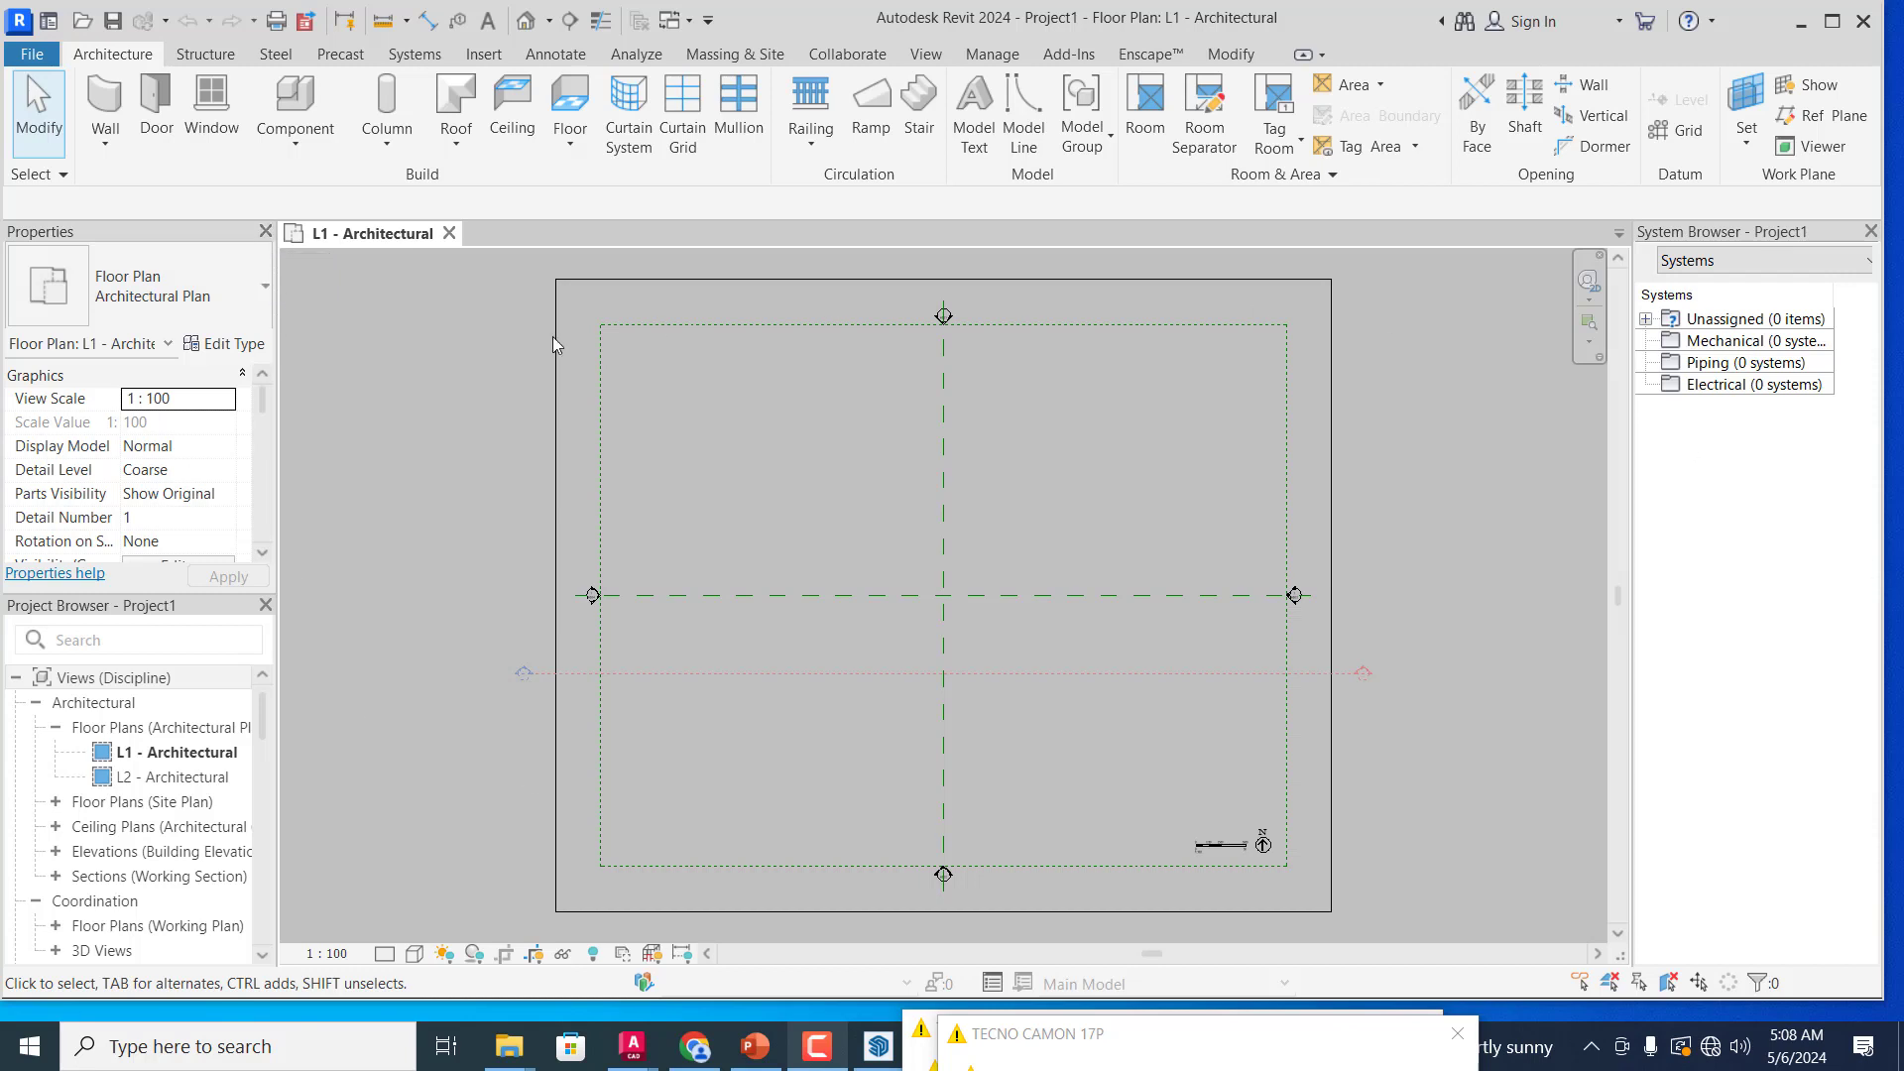
# Step: Hide the Project Browser through the User Interface visibility options
pyautogui.click(920, 55)
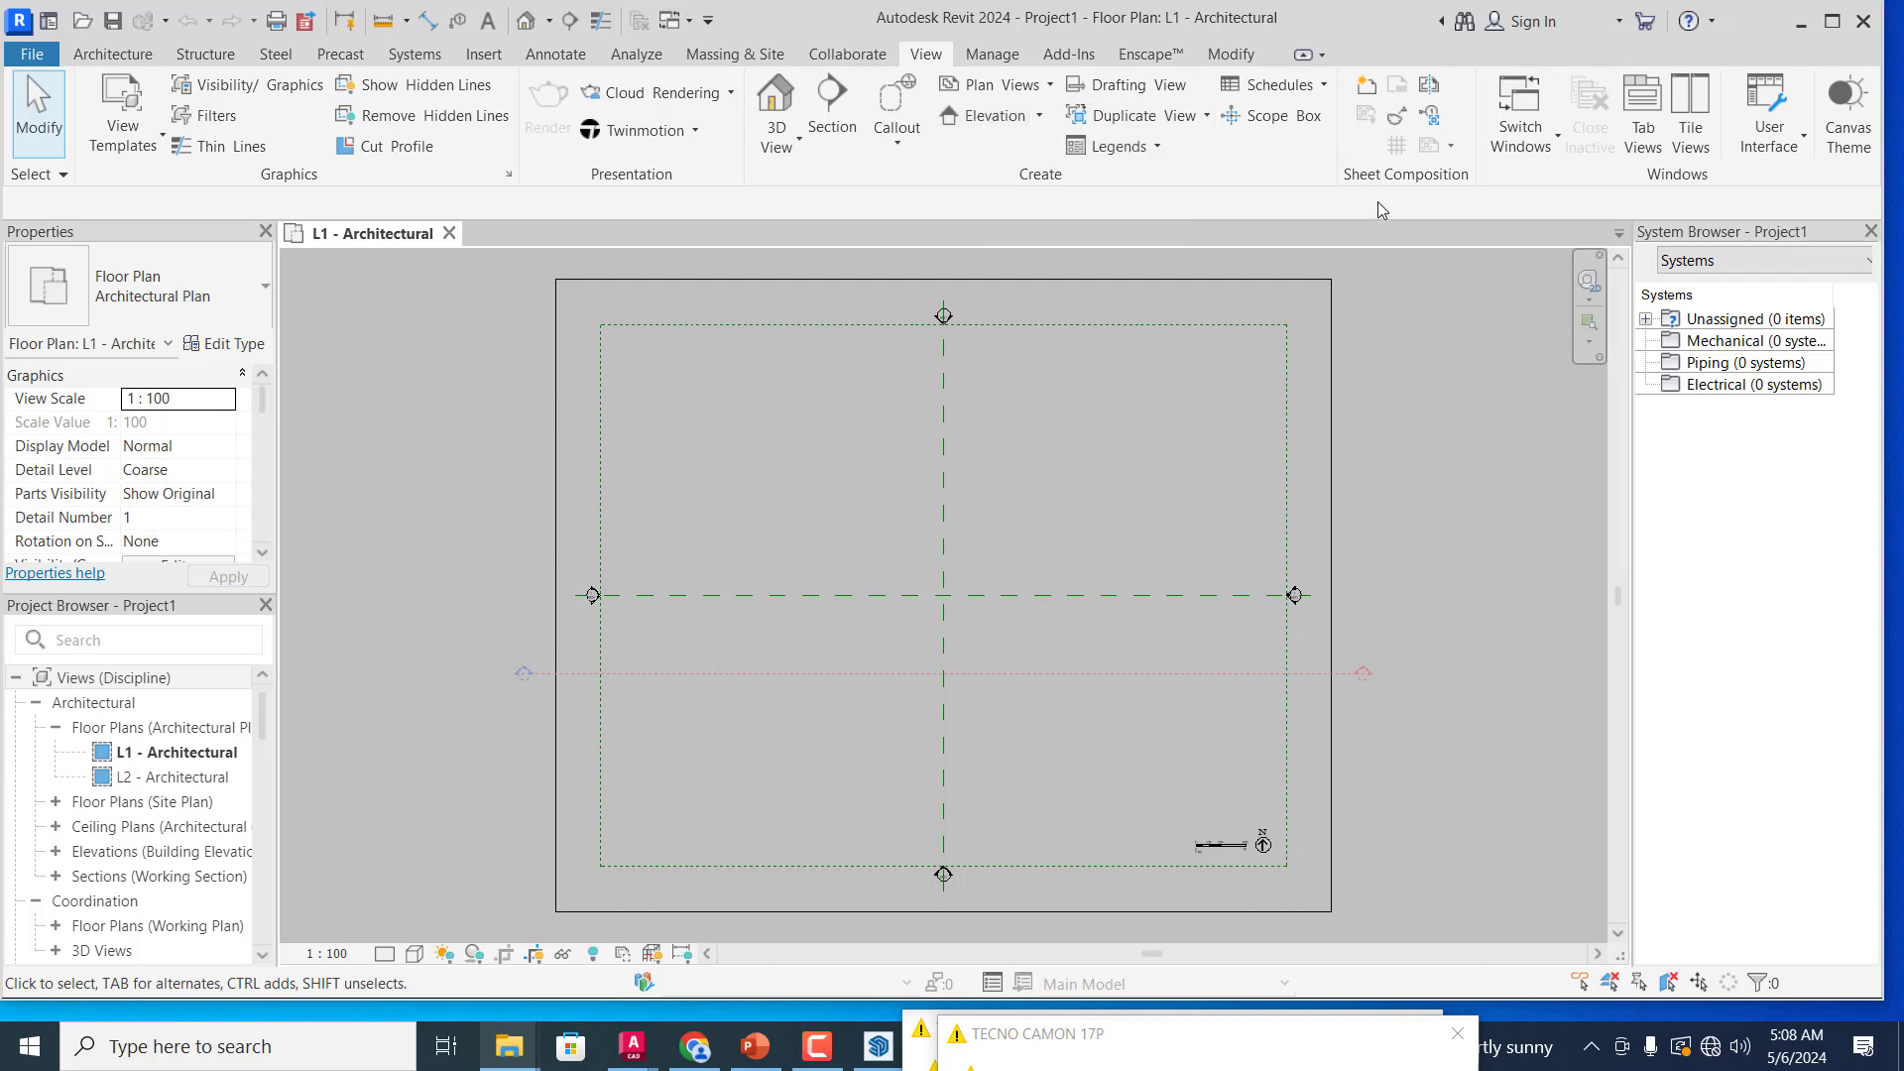
pyautogui.press('F9')
pyautogui.click(1802, 138)
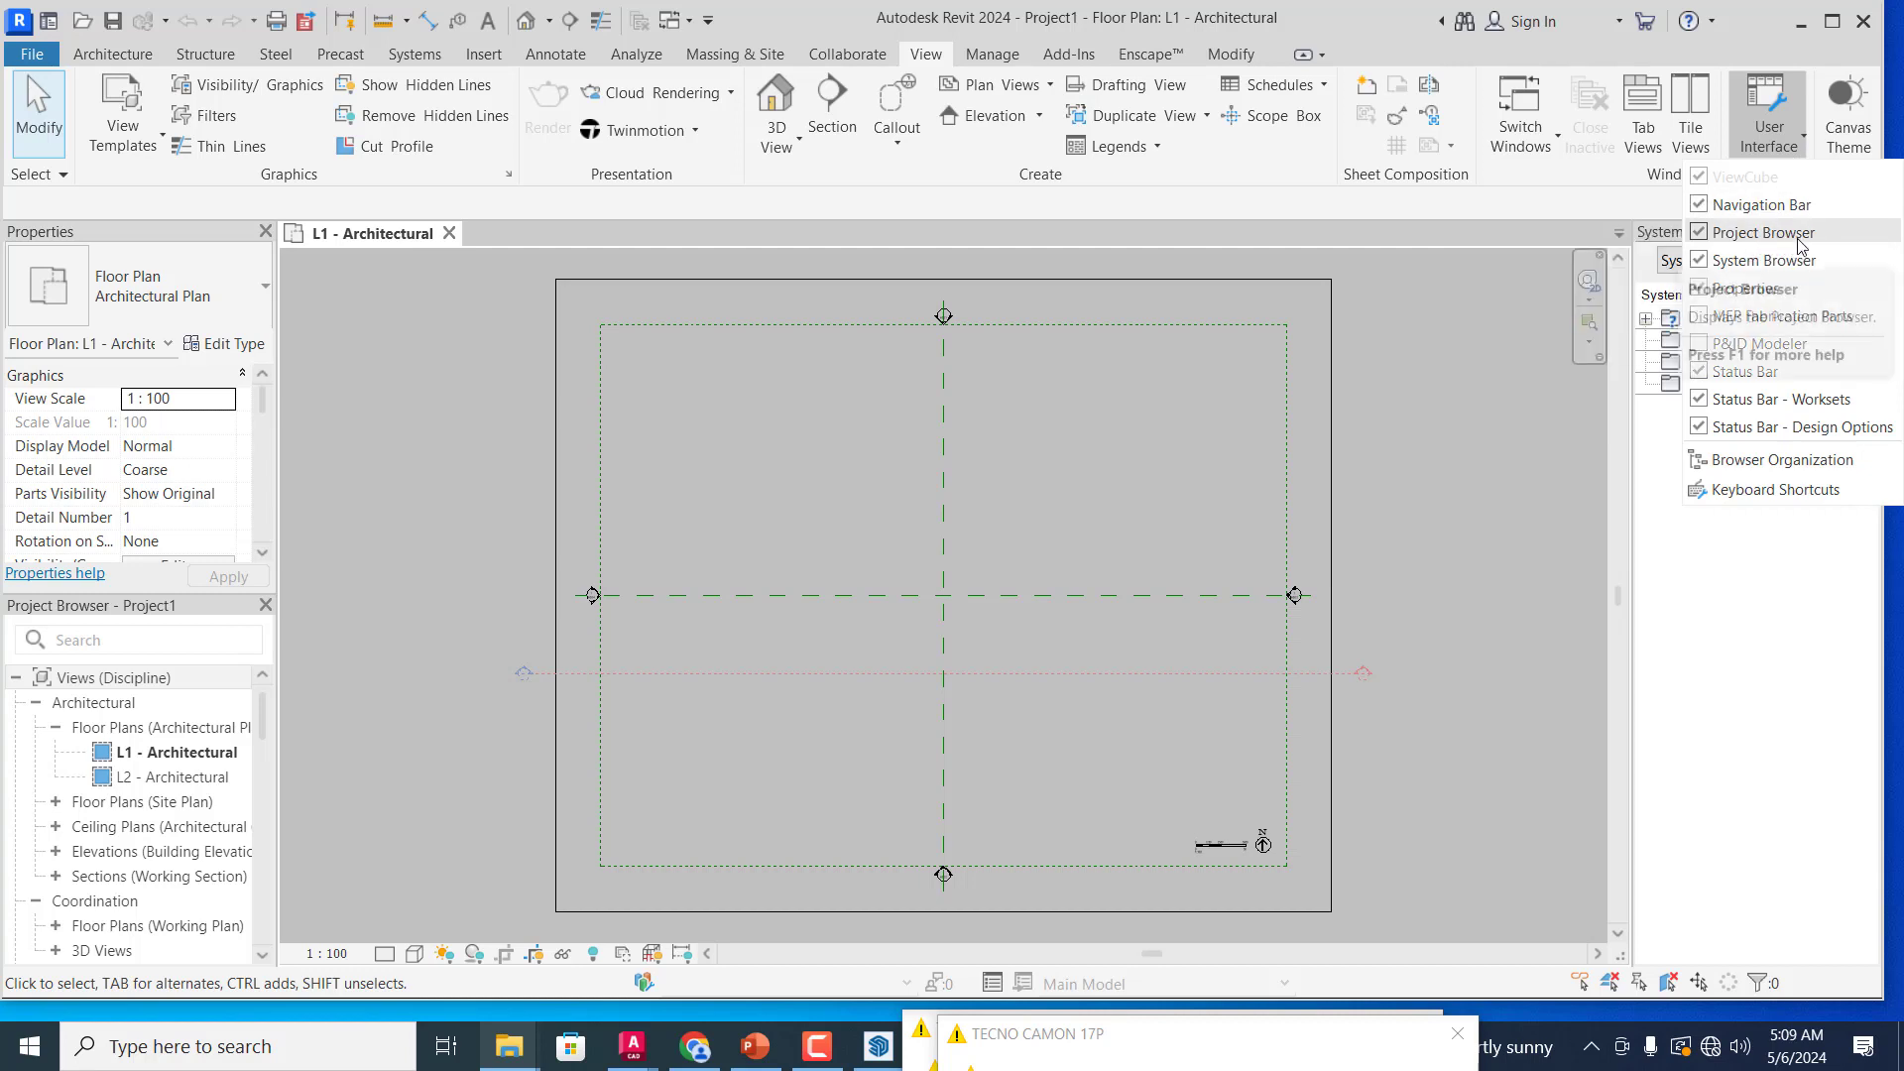
pyautogui.click(1702, 238)
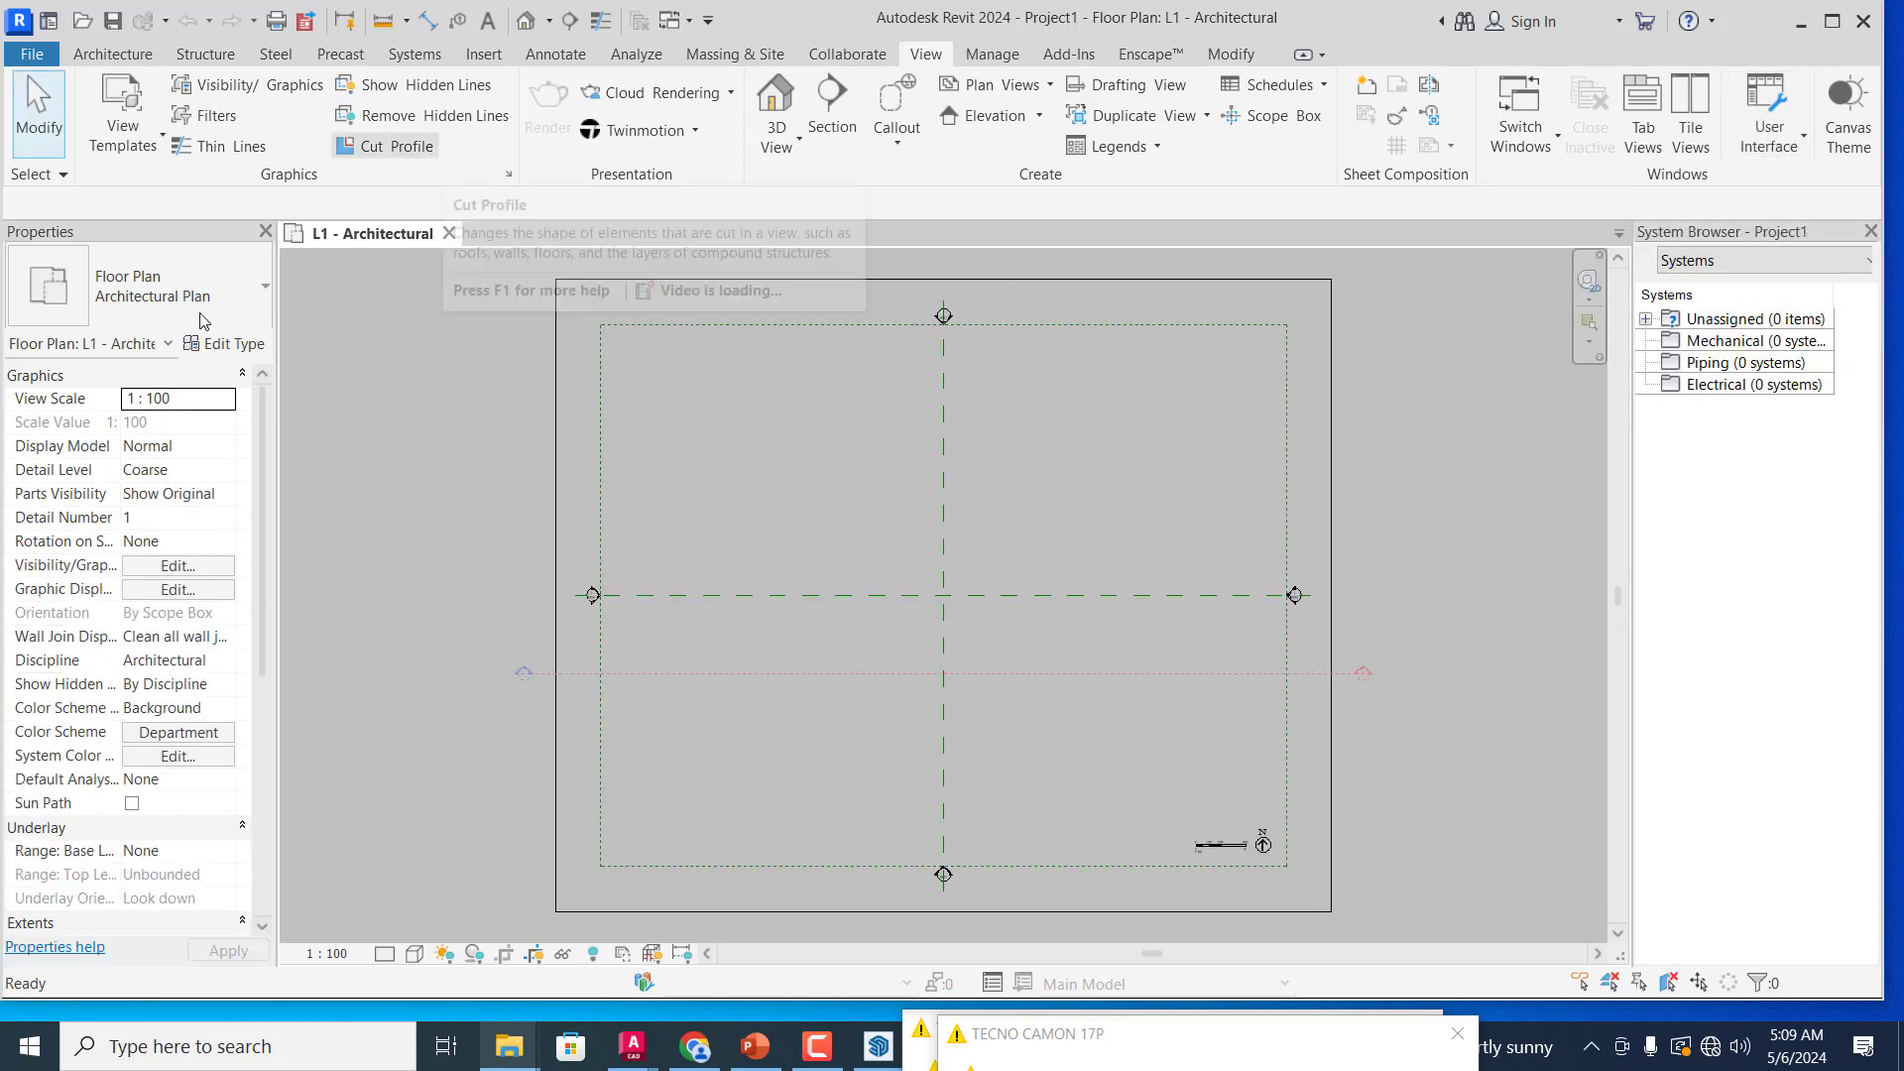
# Step: Turn the Project Browser's visibility back on and close the User Interface options
pyautogui.click(1787, 145)
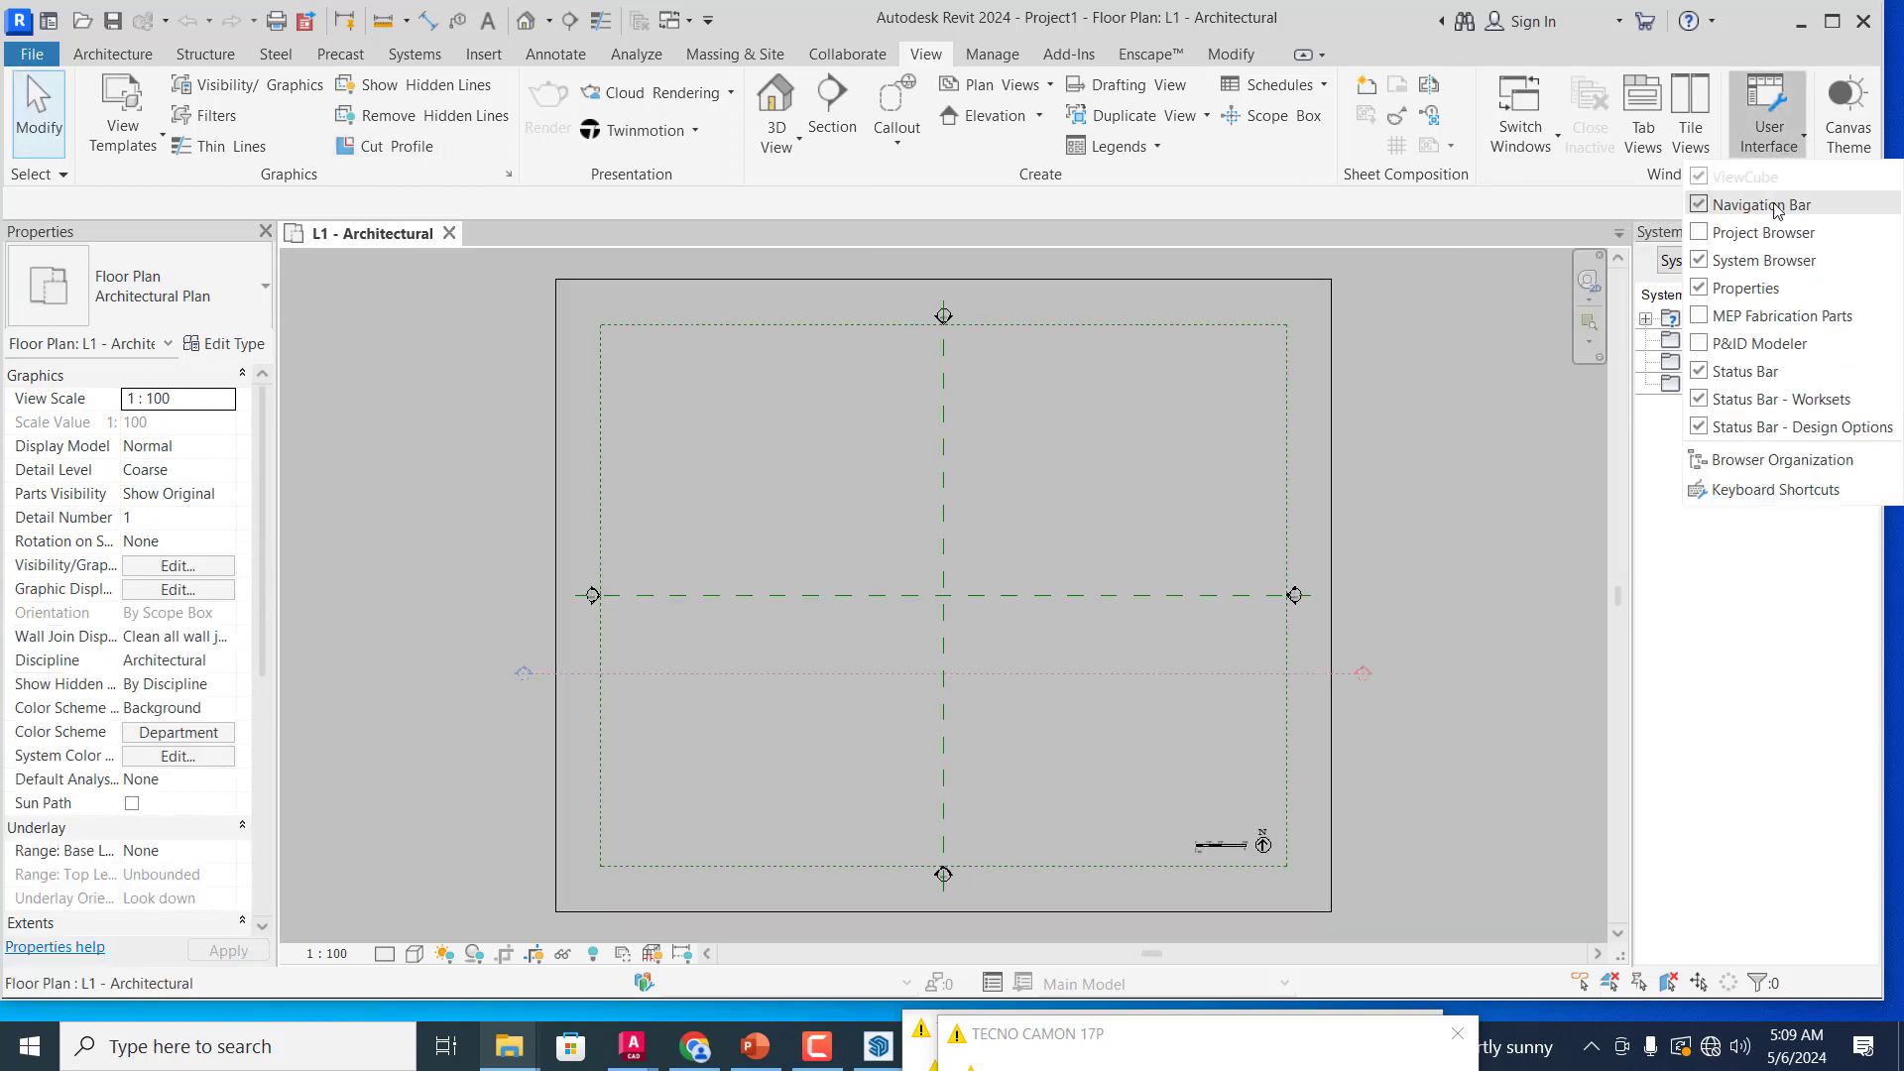
pyautogui.click(1700, 238)
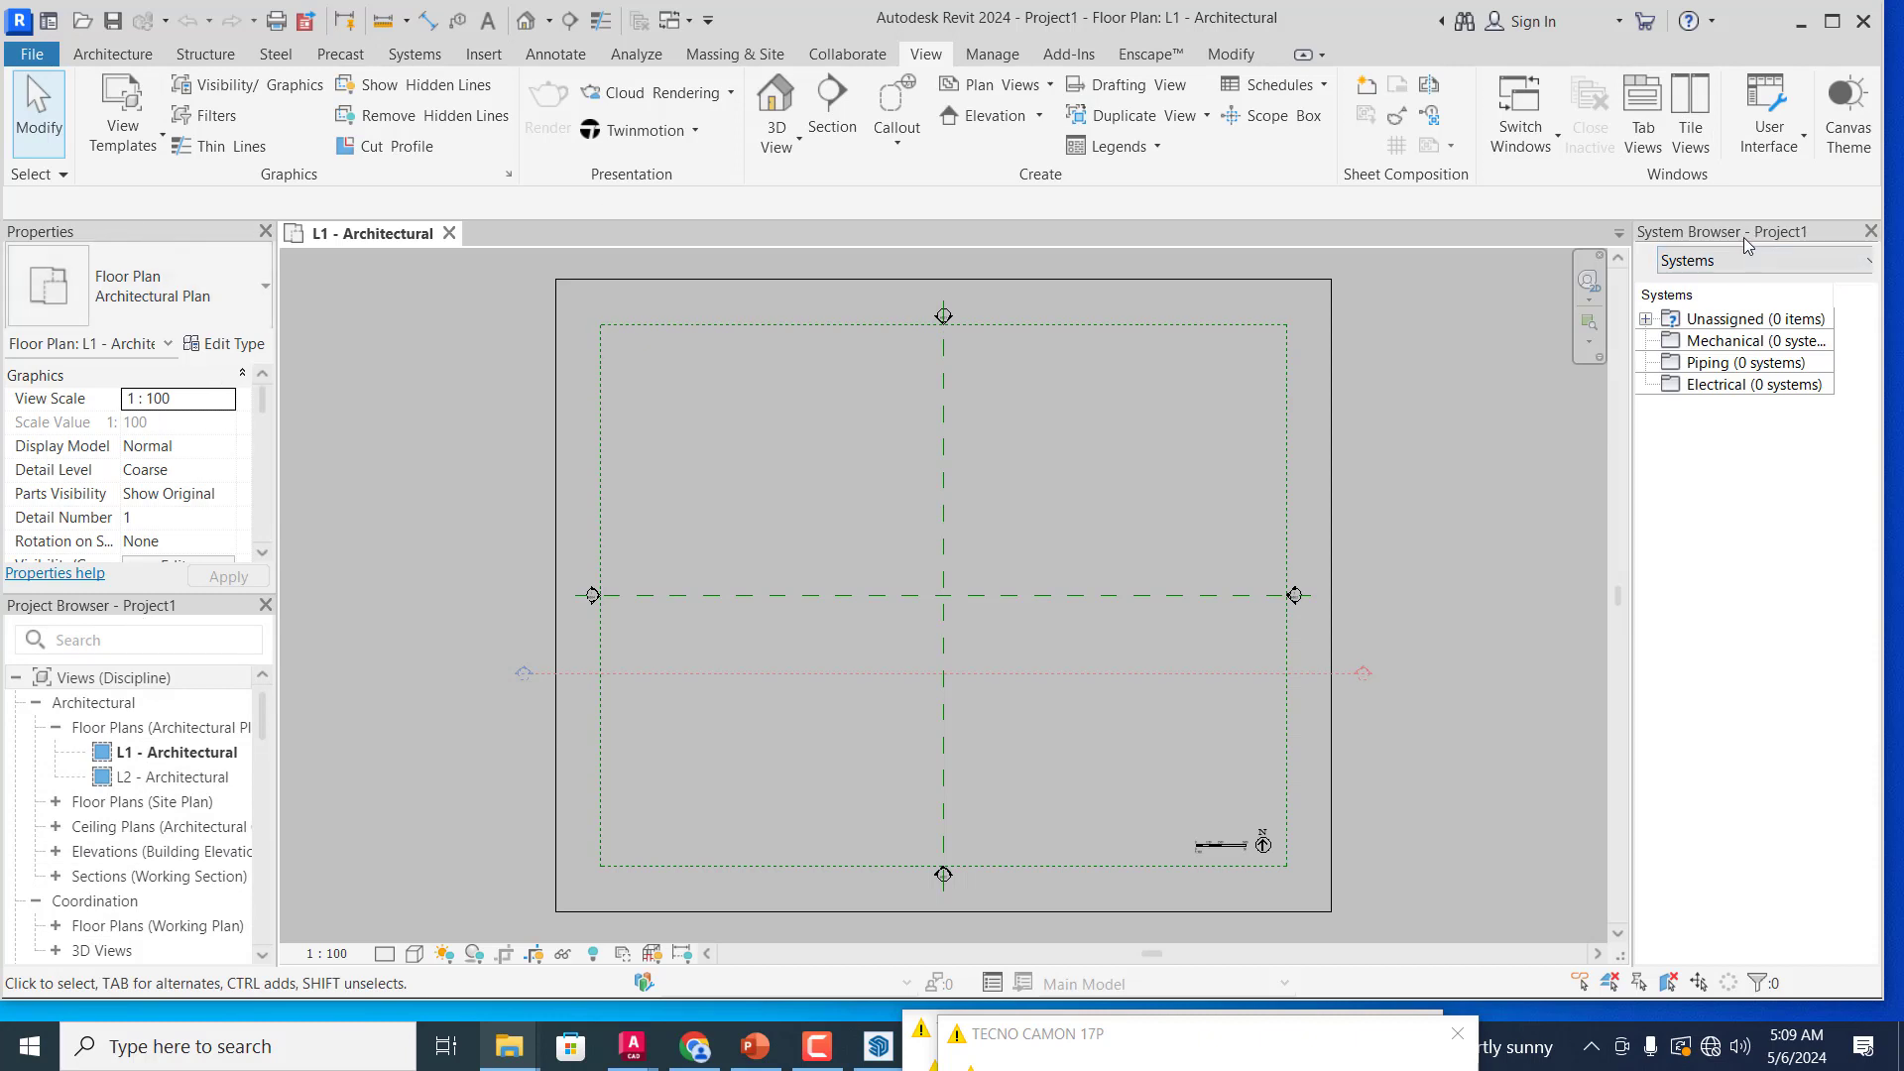
pyautogui.click(1797, 149)
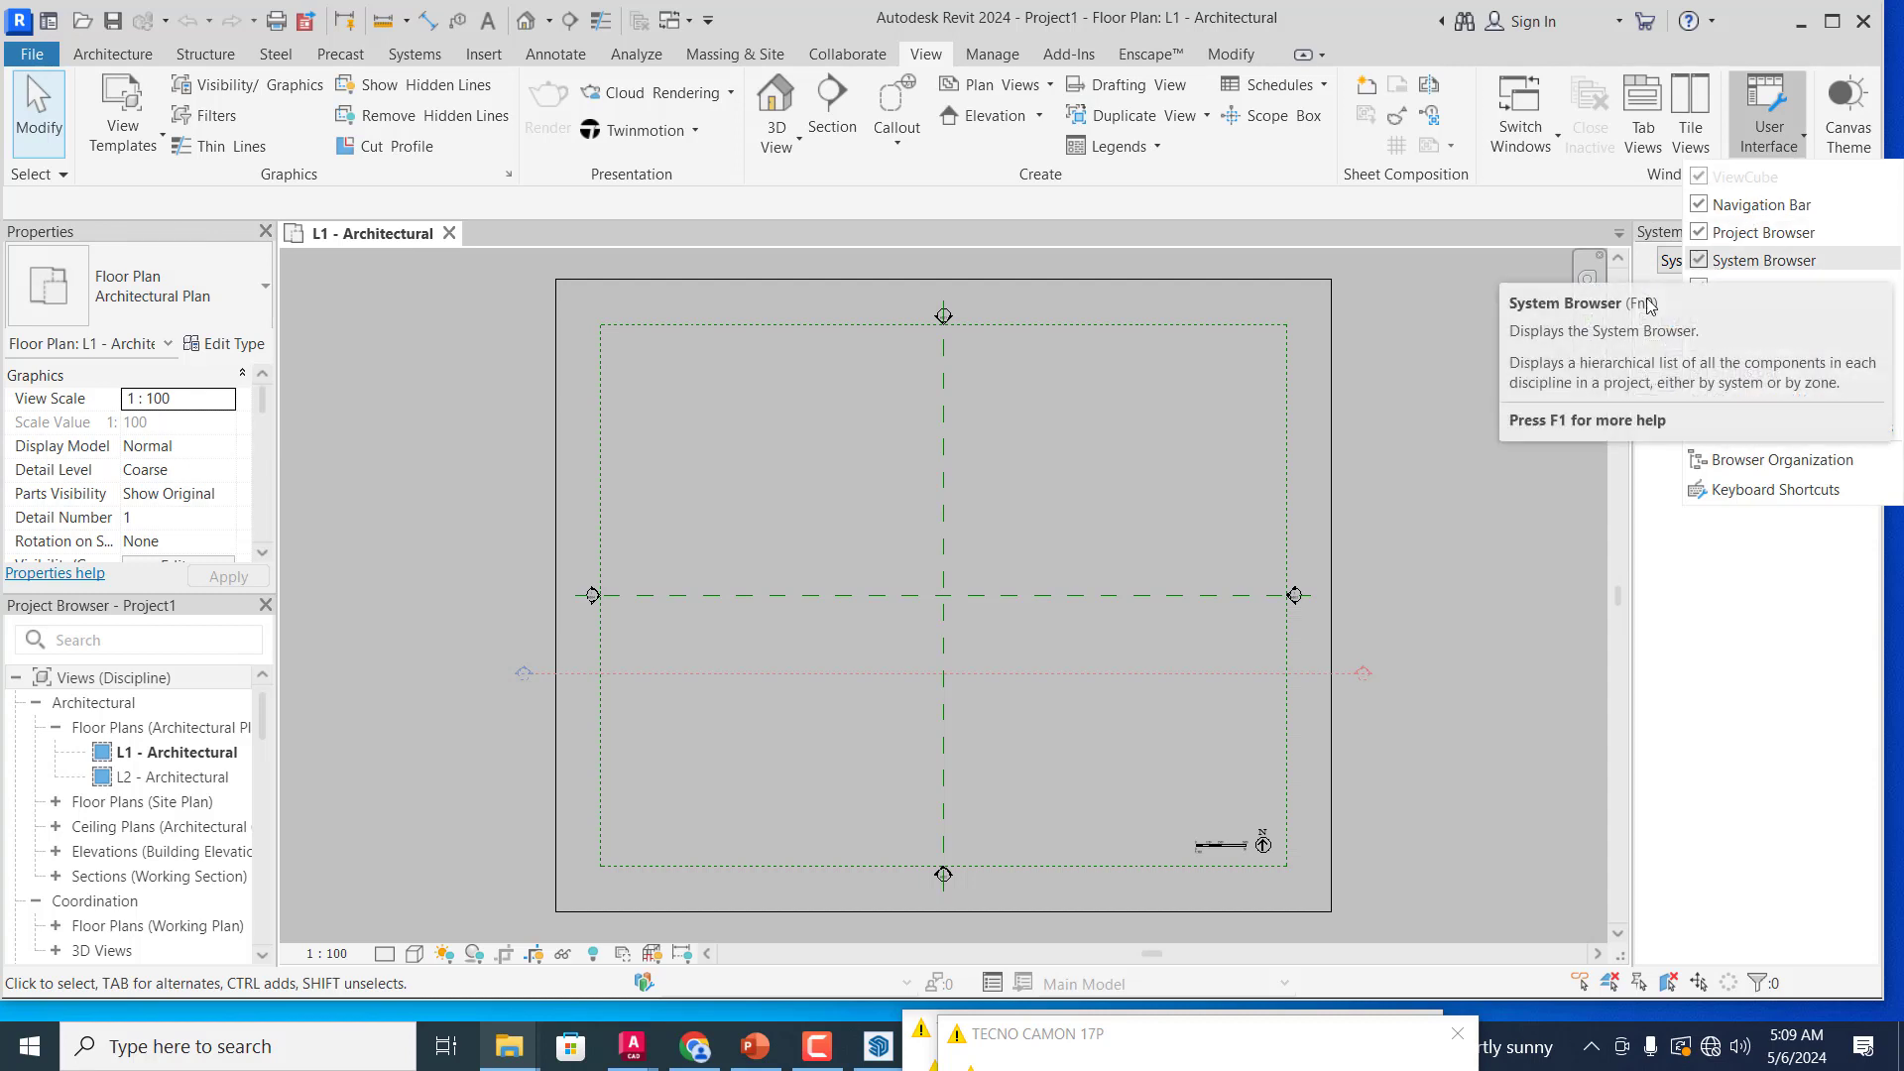
pyautogui.click(1431, 372)
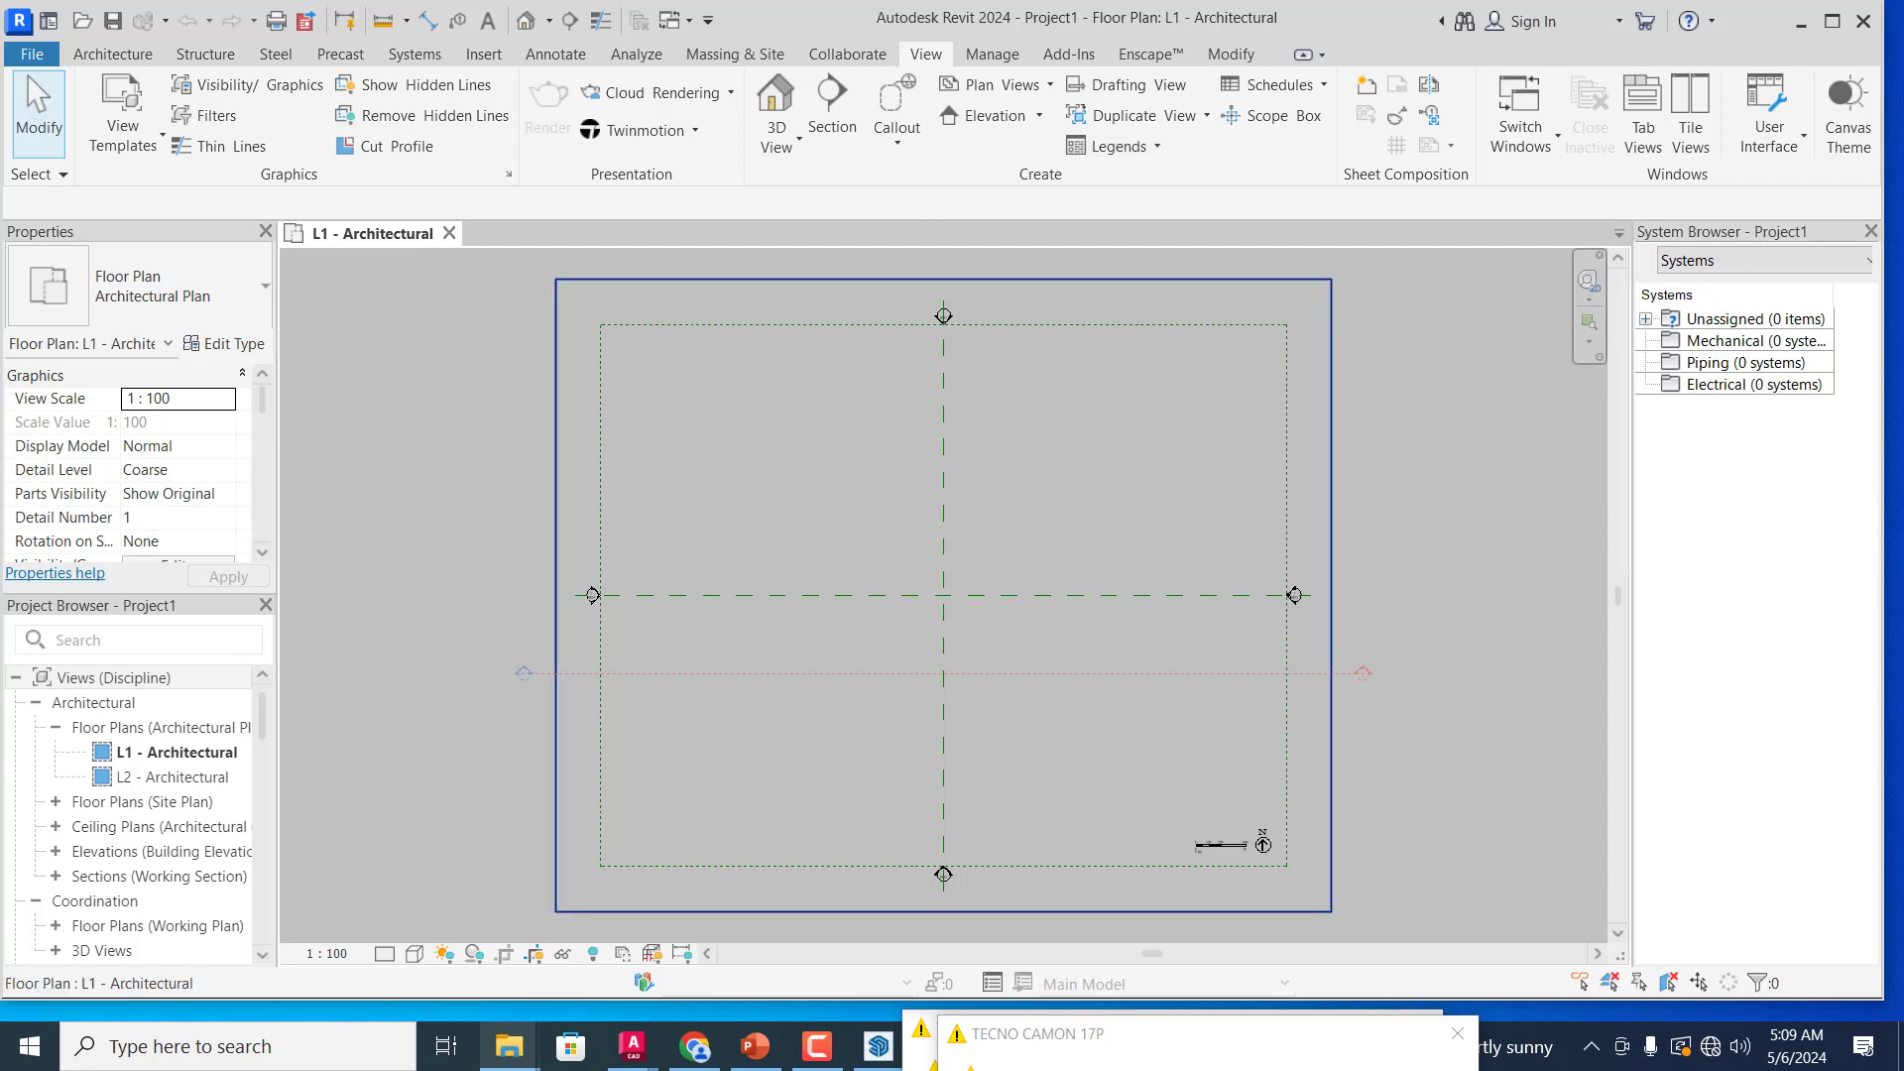
# Step: Inspect the elevation marker at the upper end of the vertical reference line in the L1 floor plan
pyautogui.scroll(4, 950, 296)
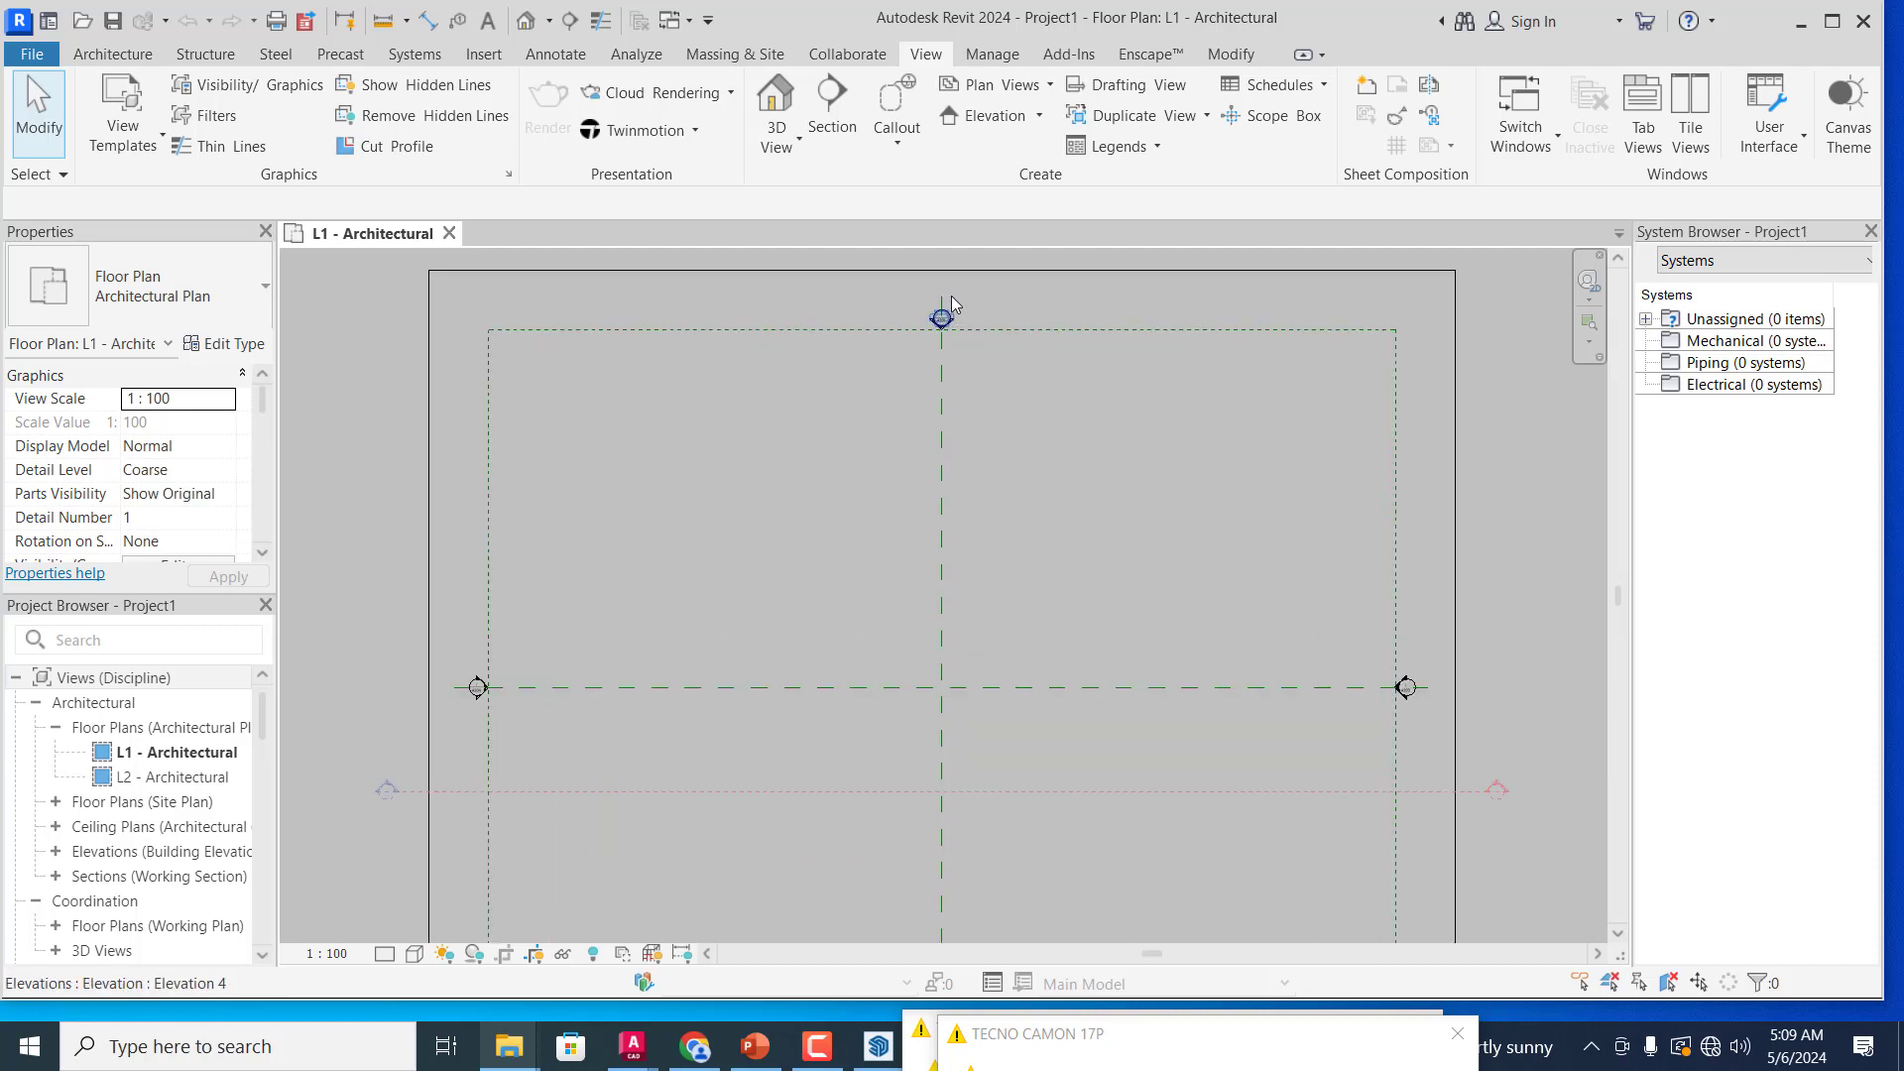
pyautogui.scroll(1, 950, 295)
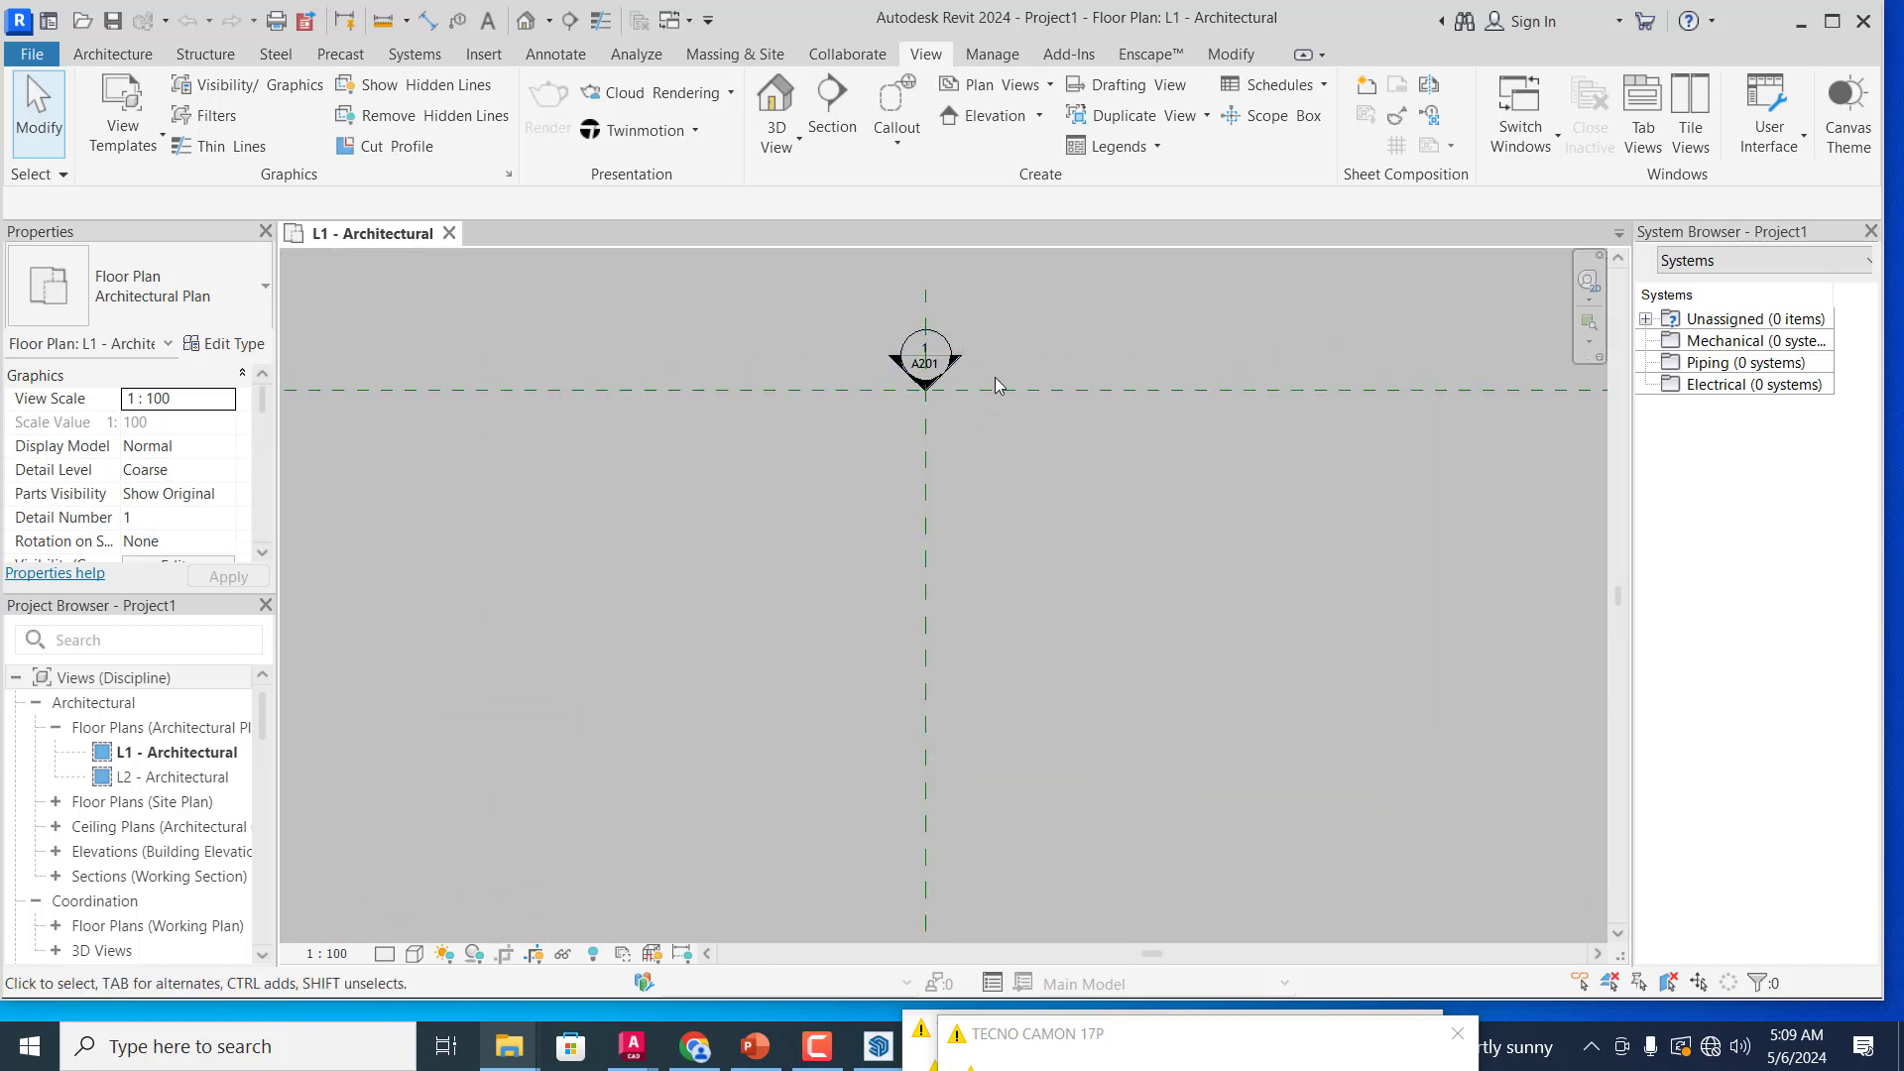
pyautogui.scroll(-5, 976, 298)
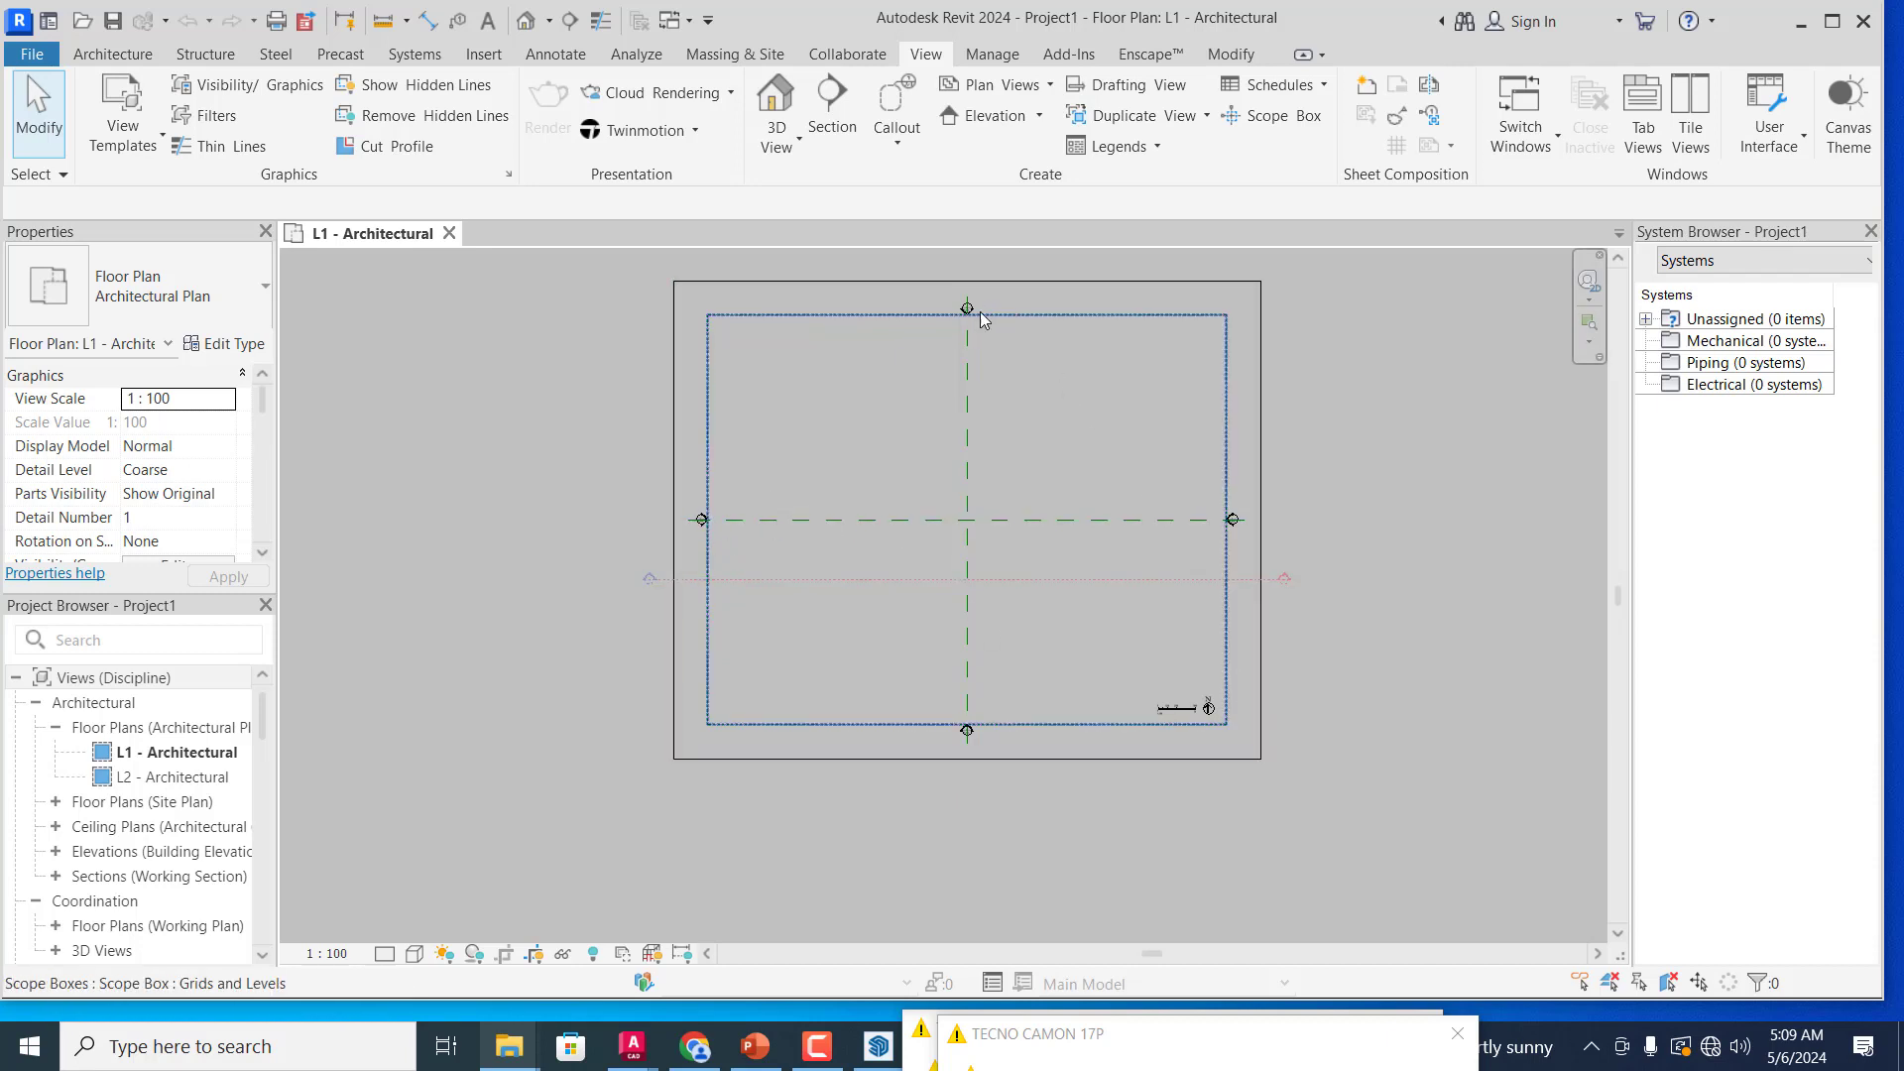
pyautogui.scroll(5, 979, 271)
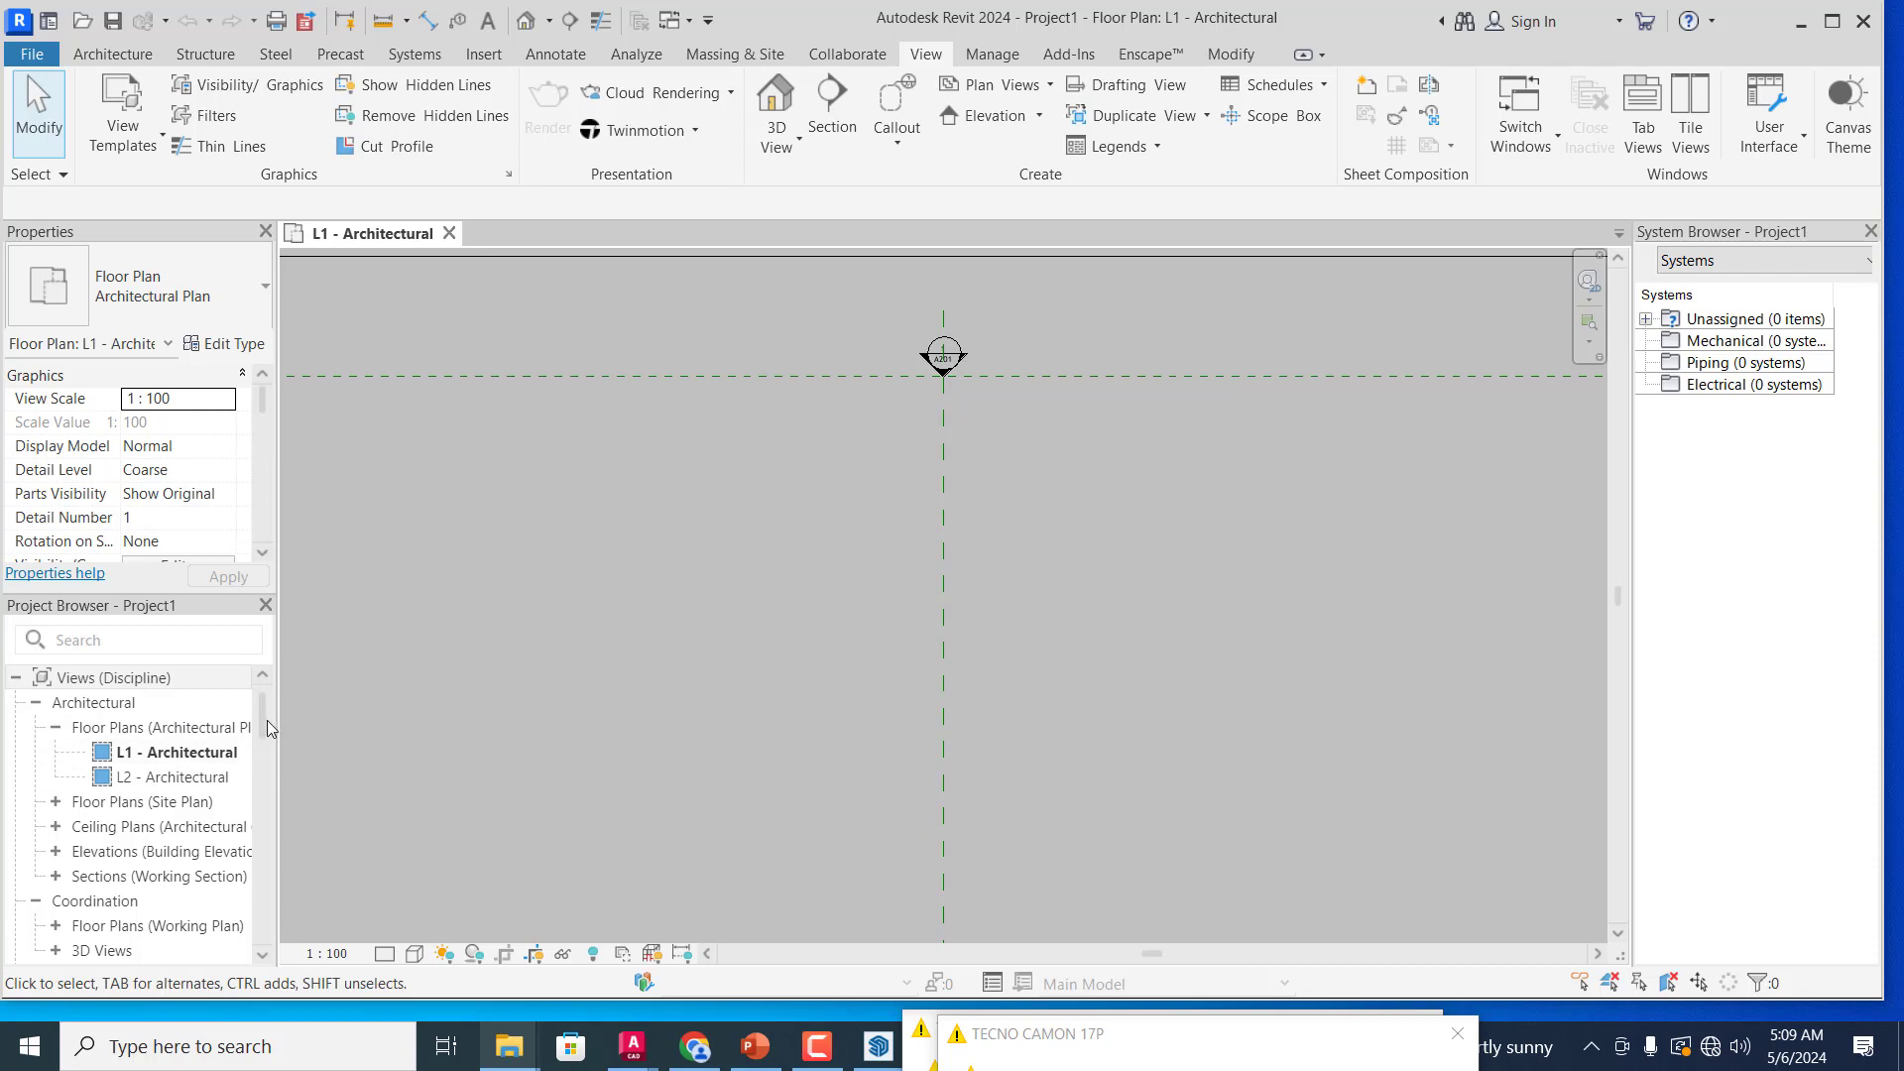
# Step: Expand the building elevations in the Project Browser and open the North - Architectural view
pyautogui.scroll(-2, 139, 793)
pyautogui.click(90, 835)
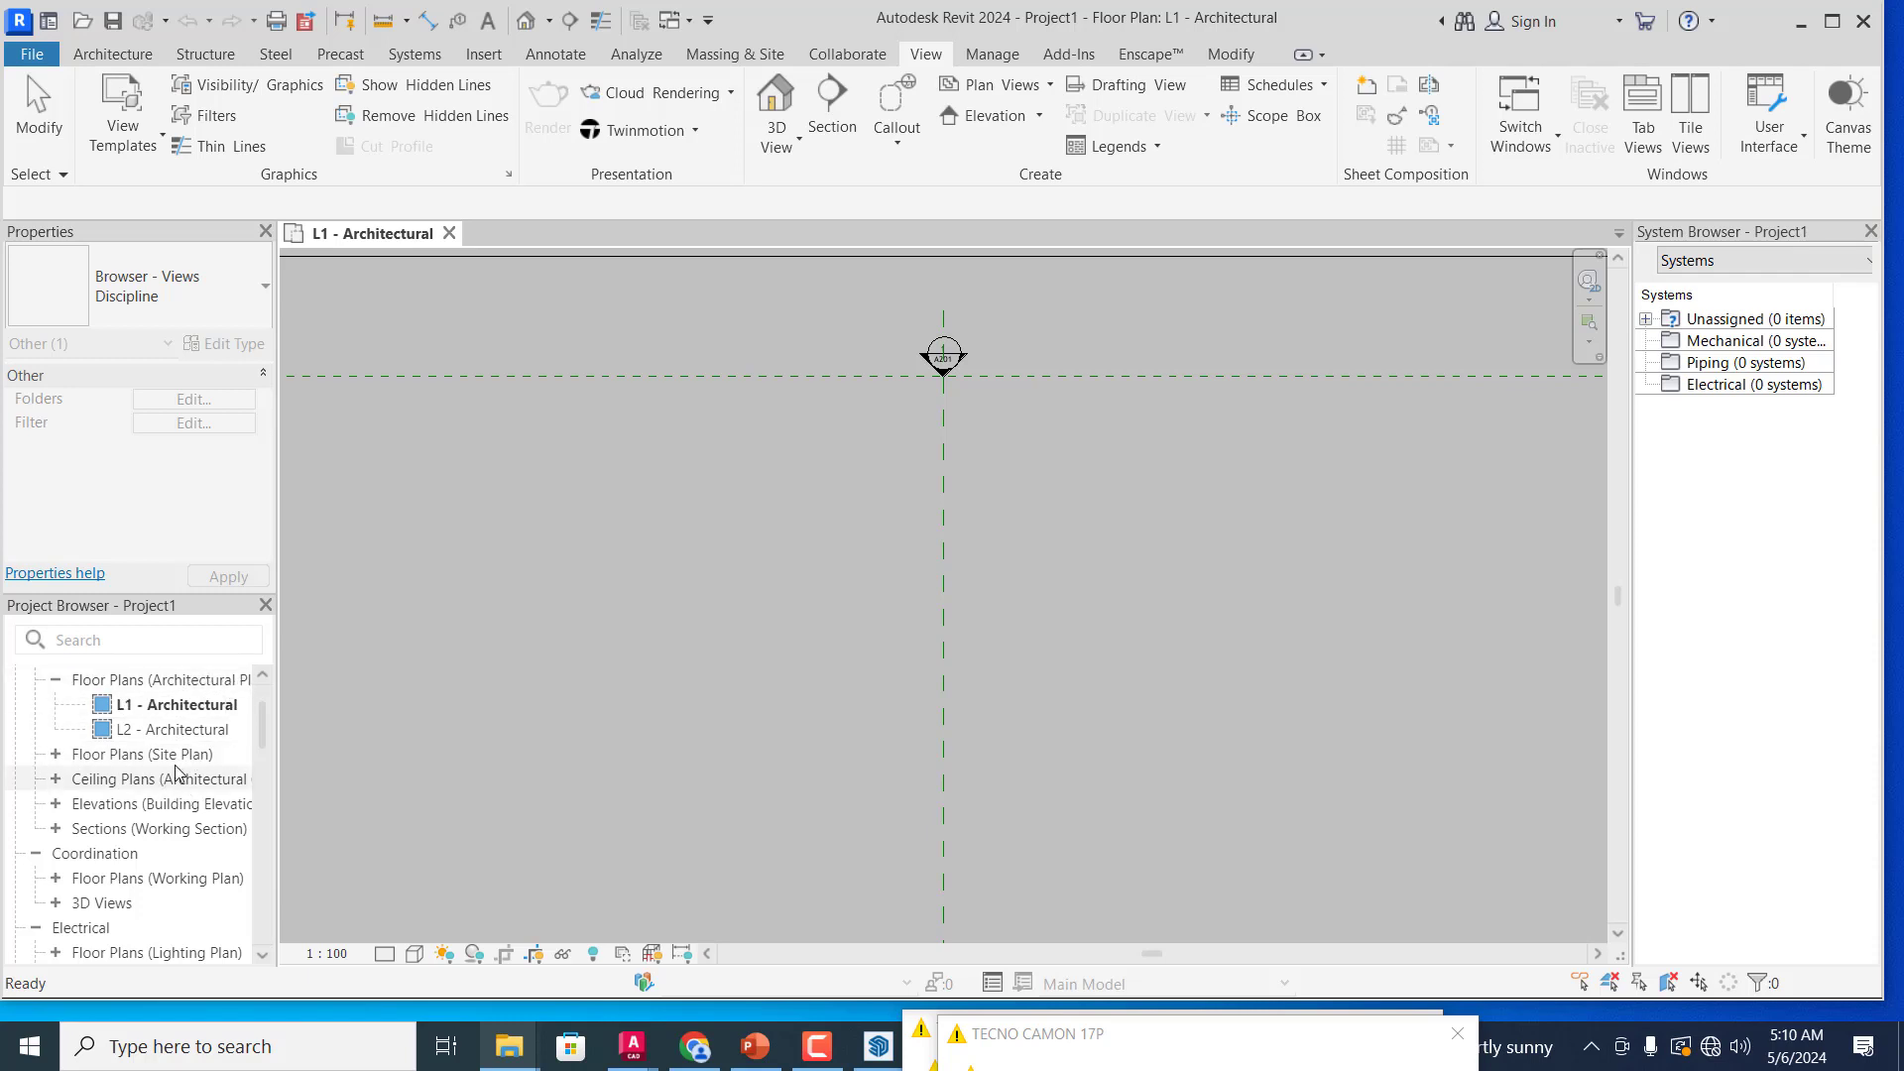
pyautogui.click(56, 756)
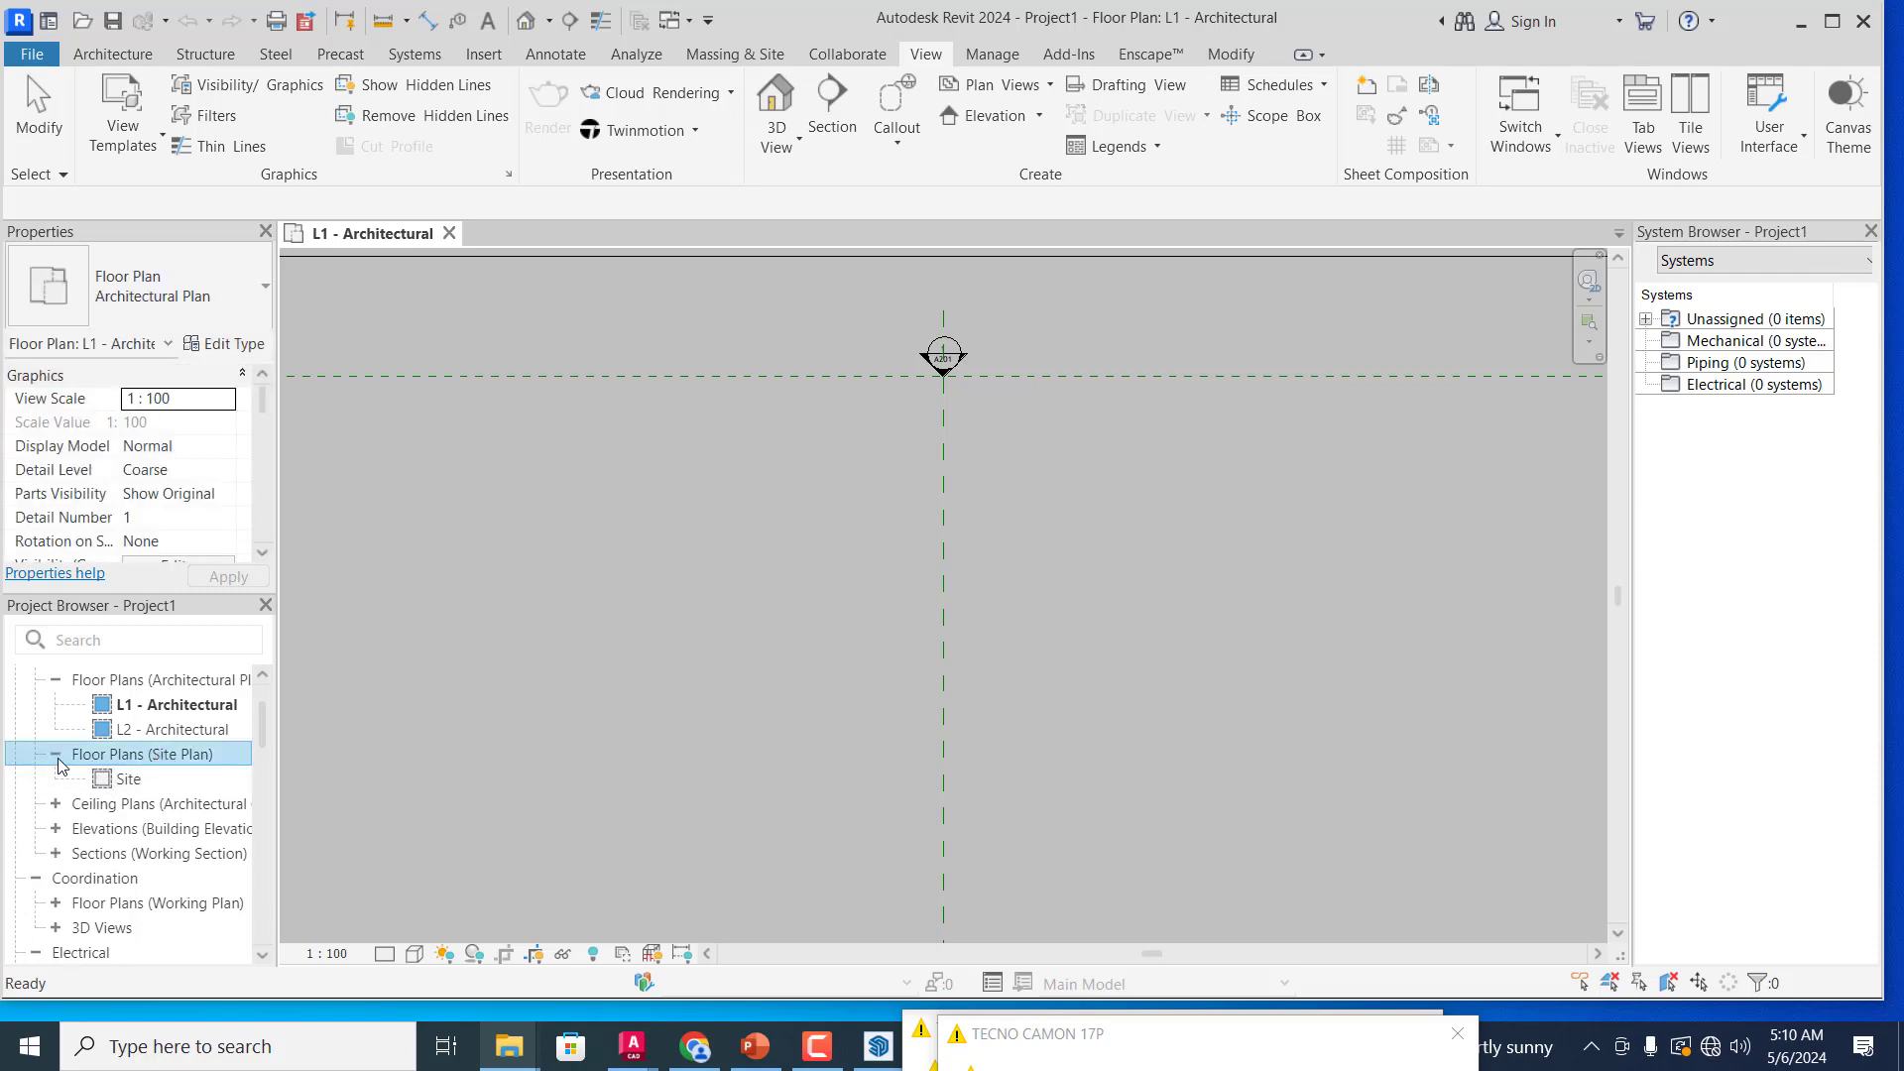
pyautogui.click(56, 756)
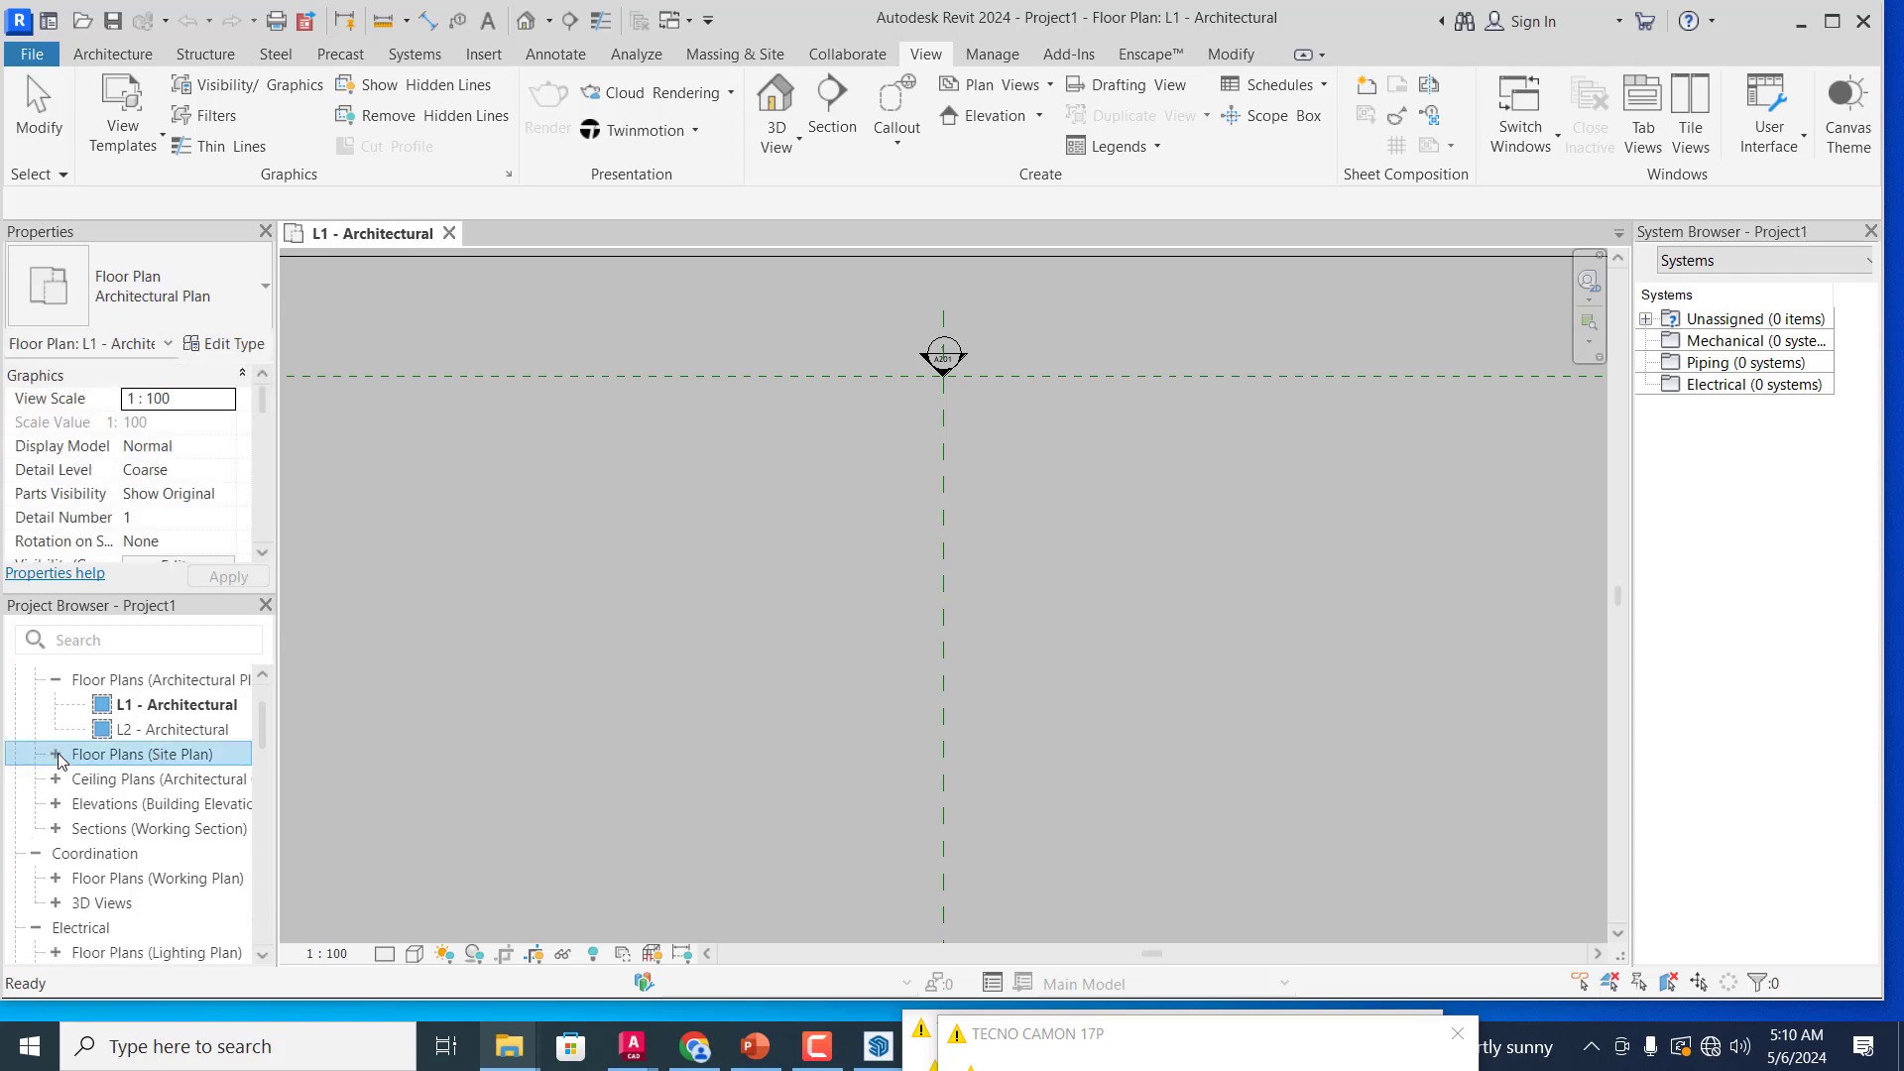
pyautogui.click(56, 806)
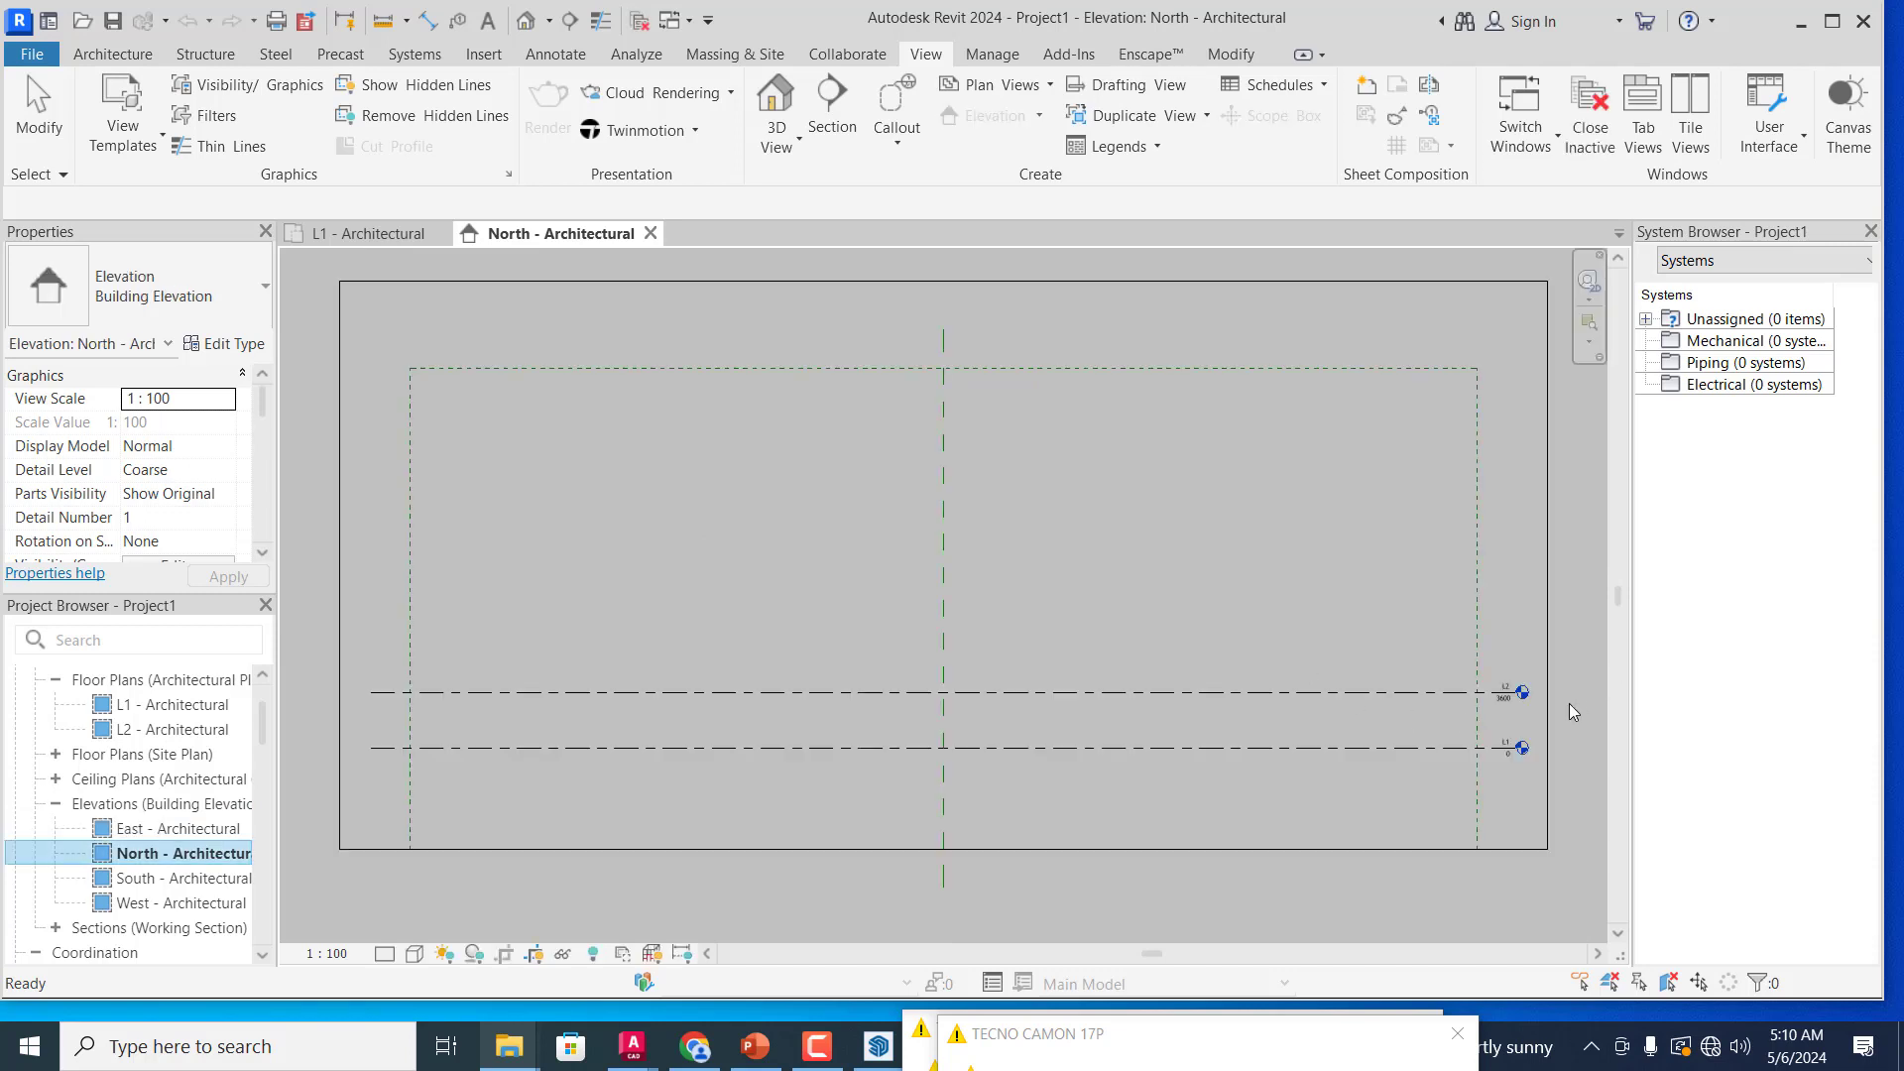
# Step: Look over the level heads and lines of L1 and L2 in the newly opened North elevation
pyautogui.scroll(5, 1547, 713)
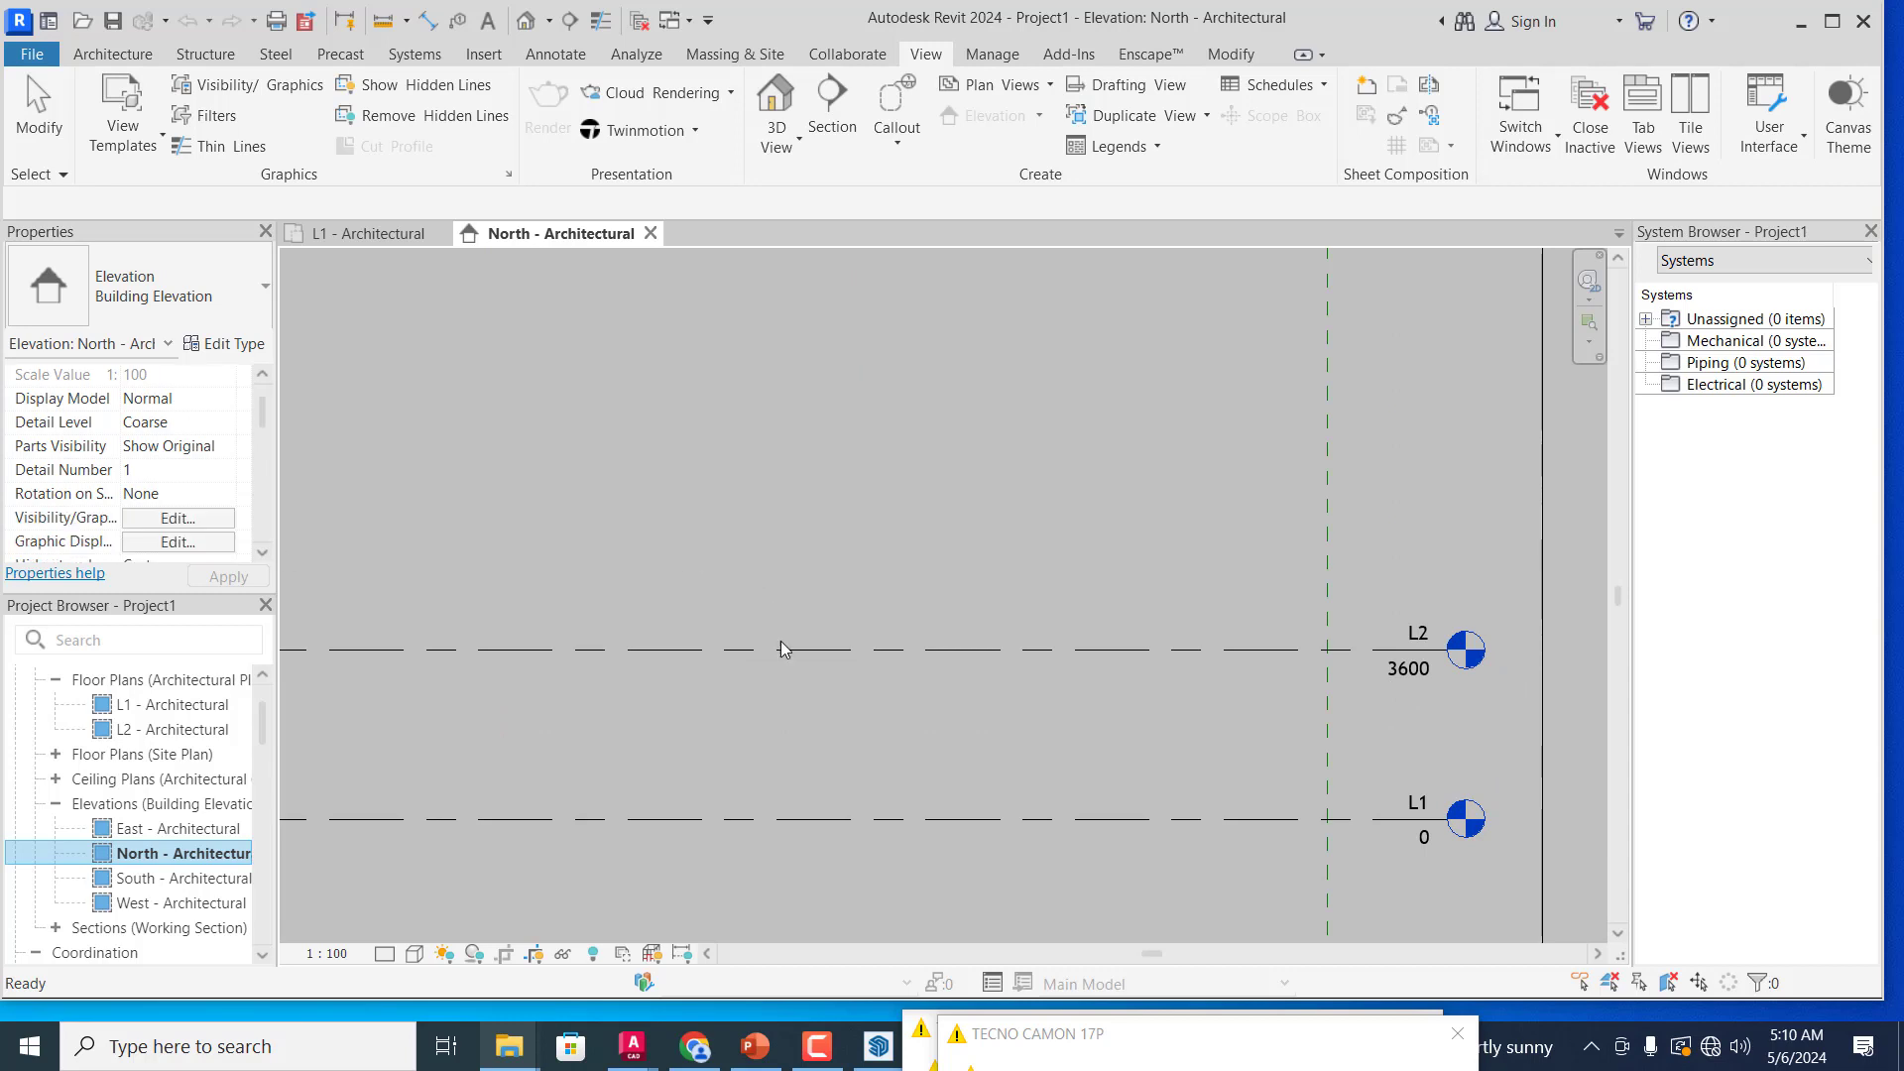
pyautogui.scroll(-3, 1235, 699)
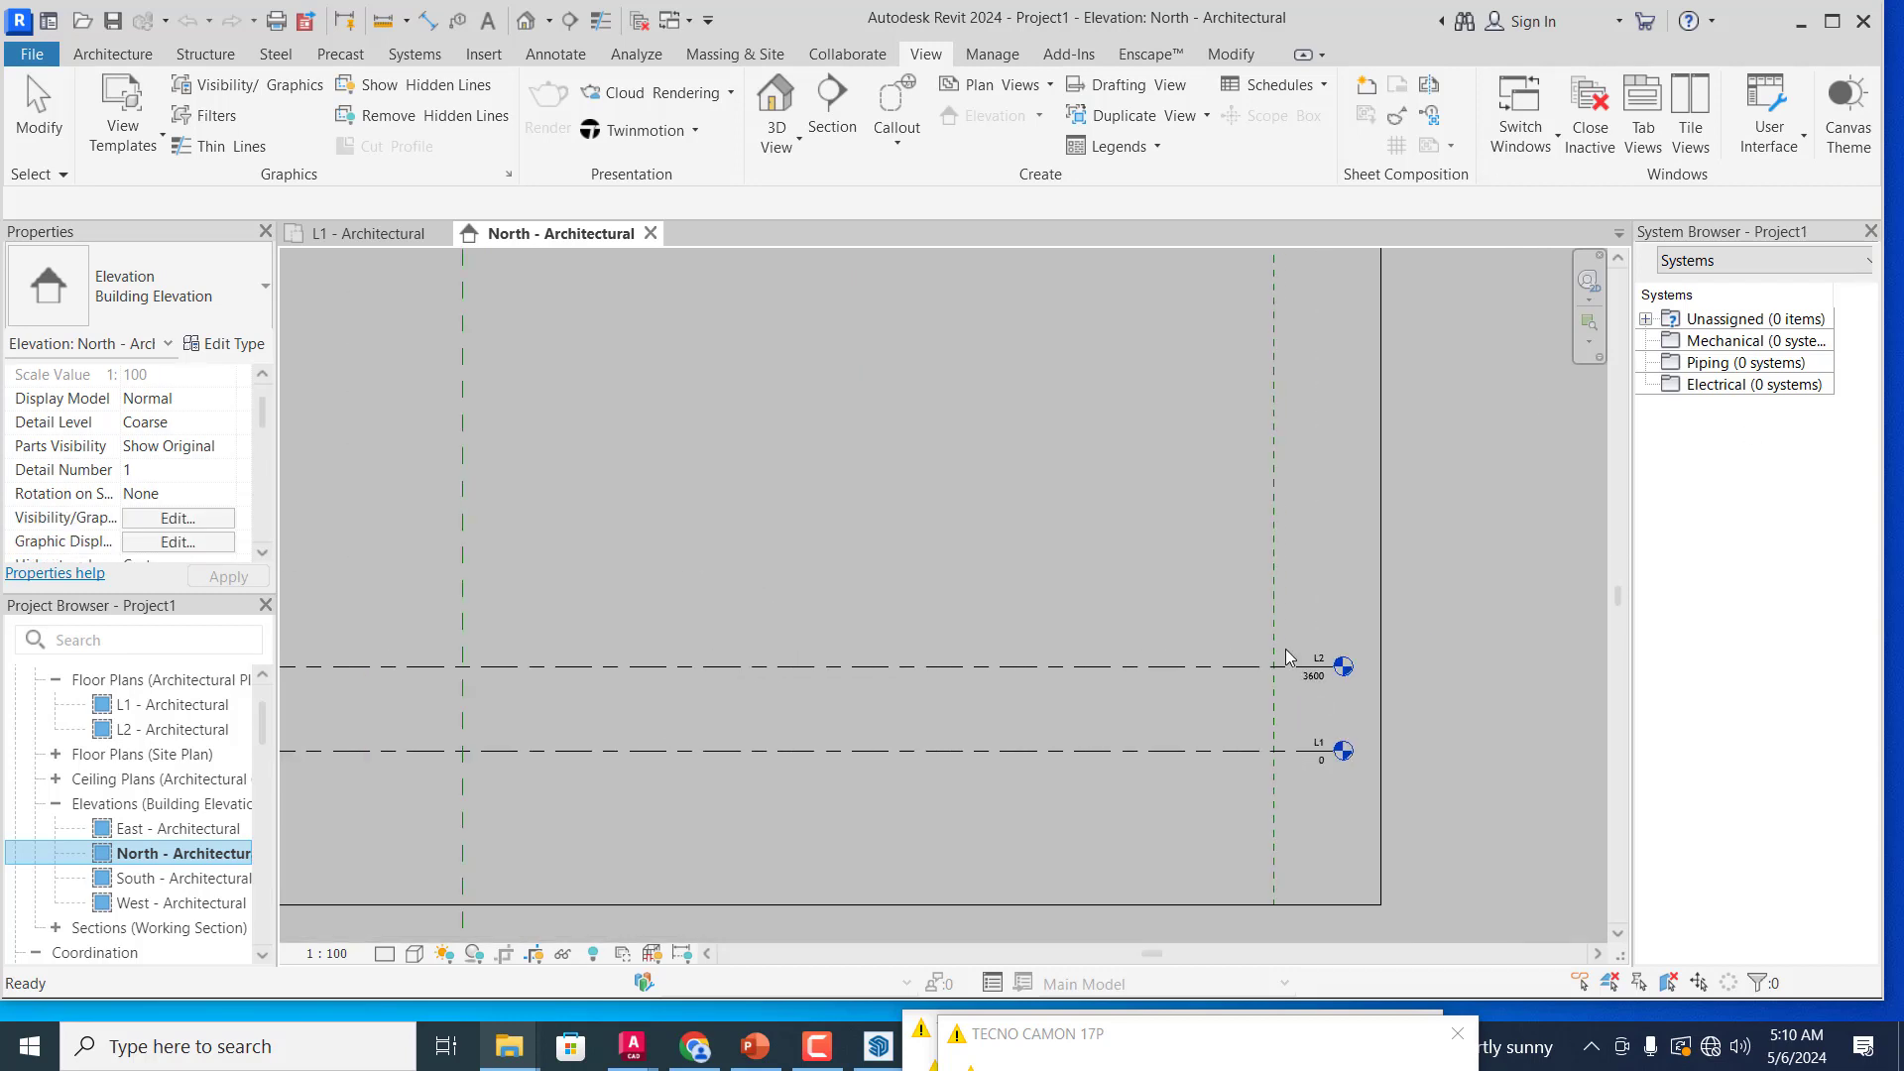
pyautogui.scroll(-2, 1408, 674)
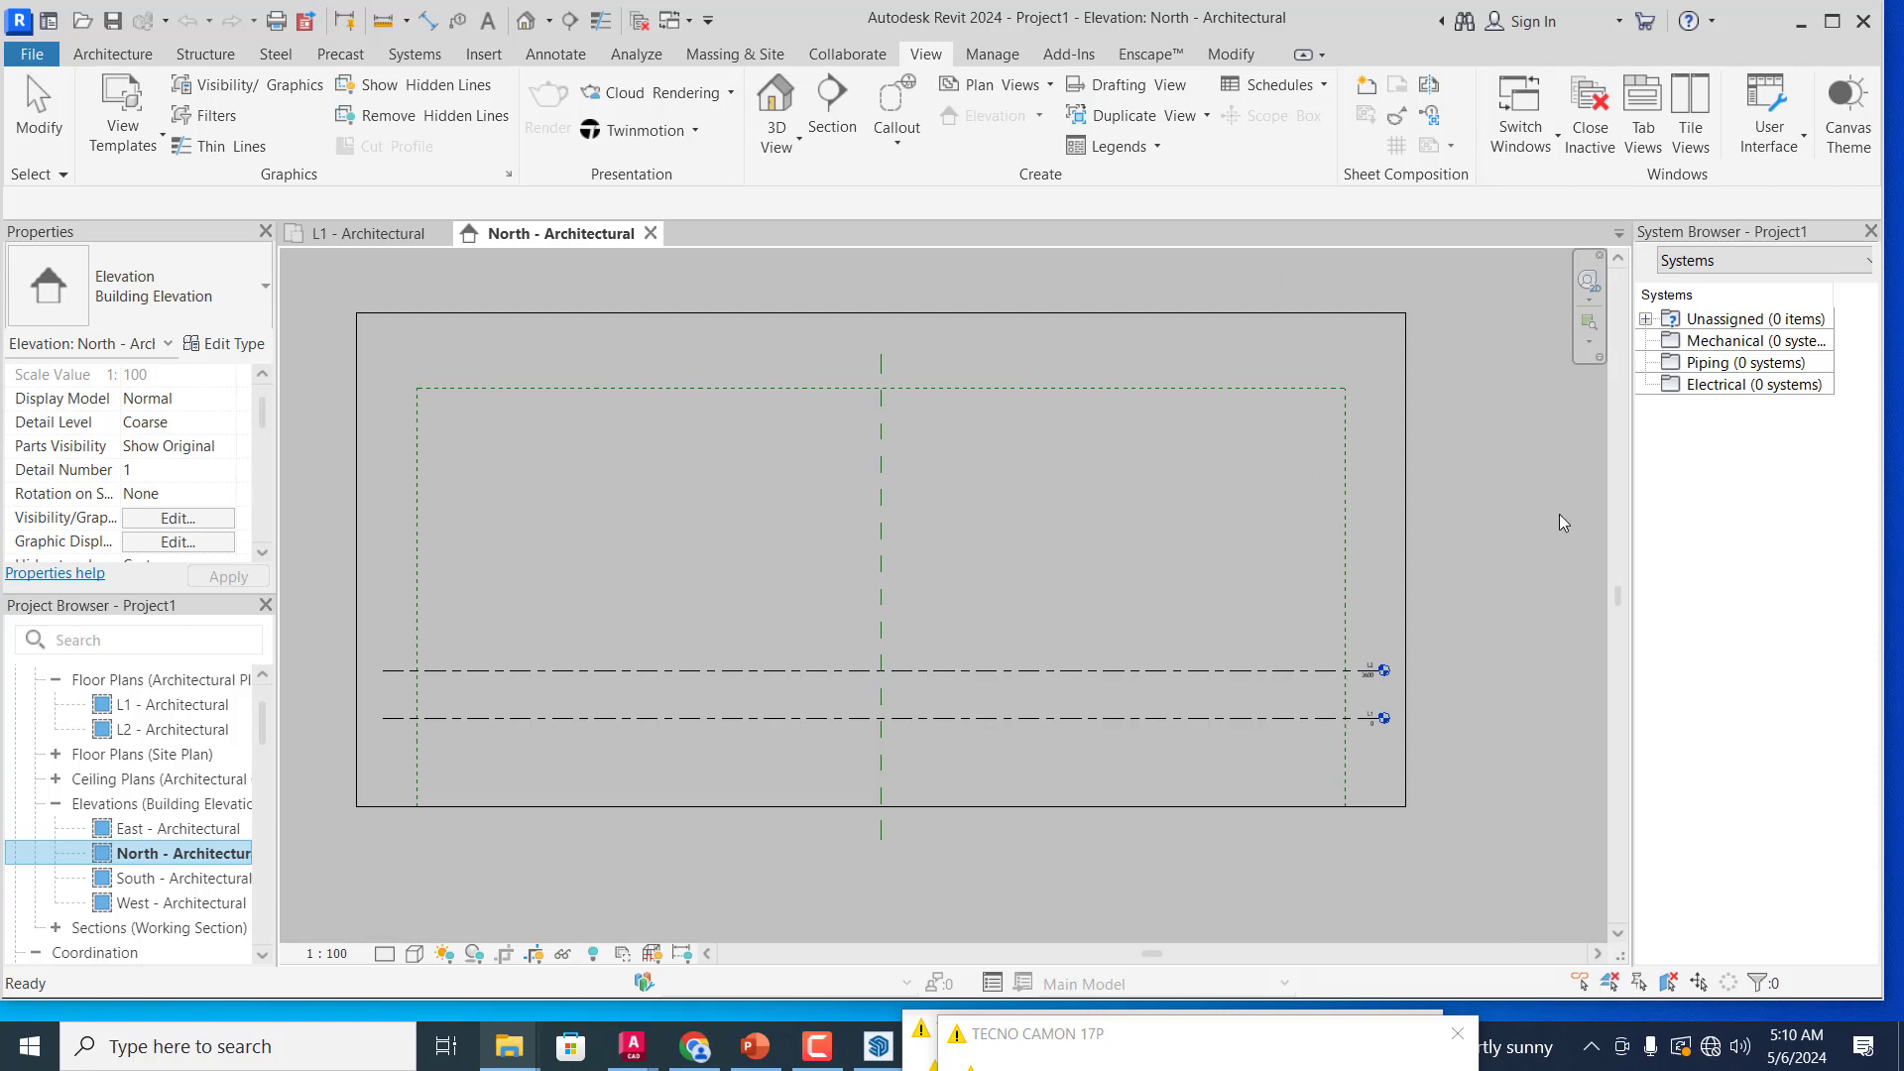
pyautogui.scroll(2, 1521, 558)
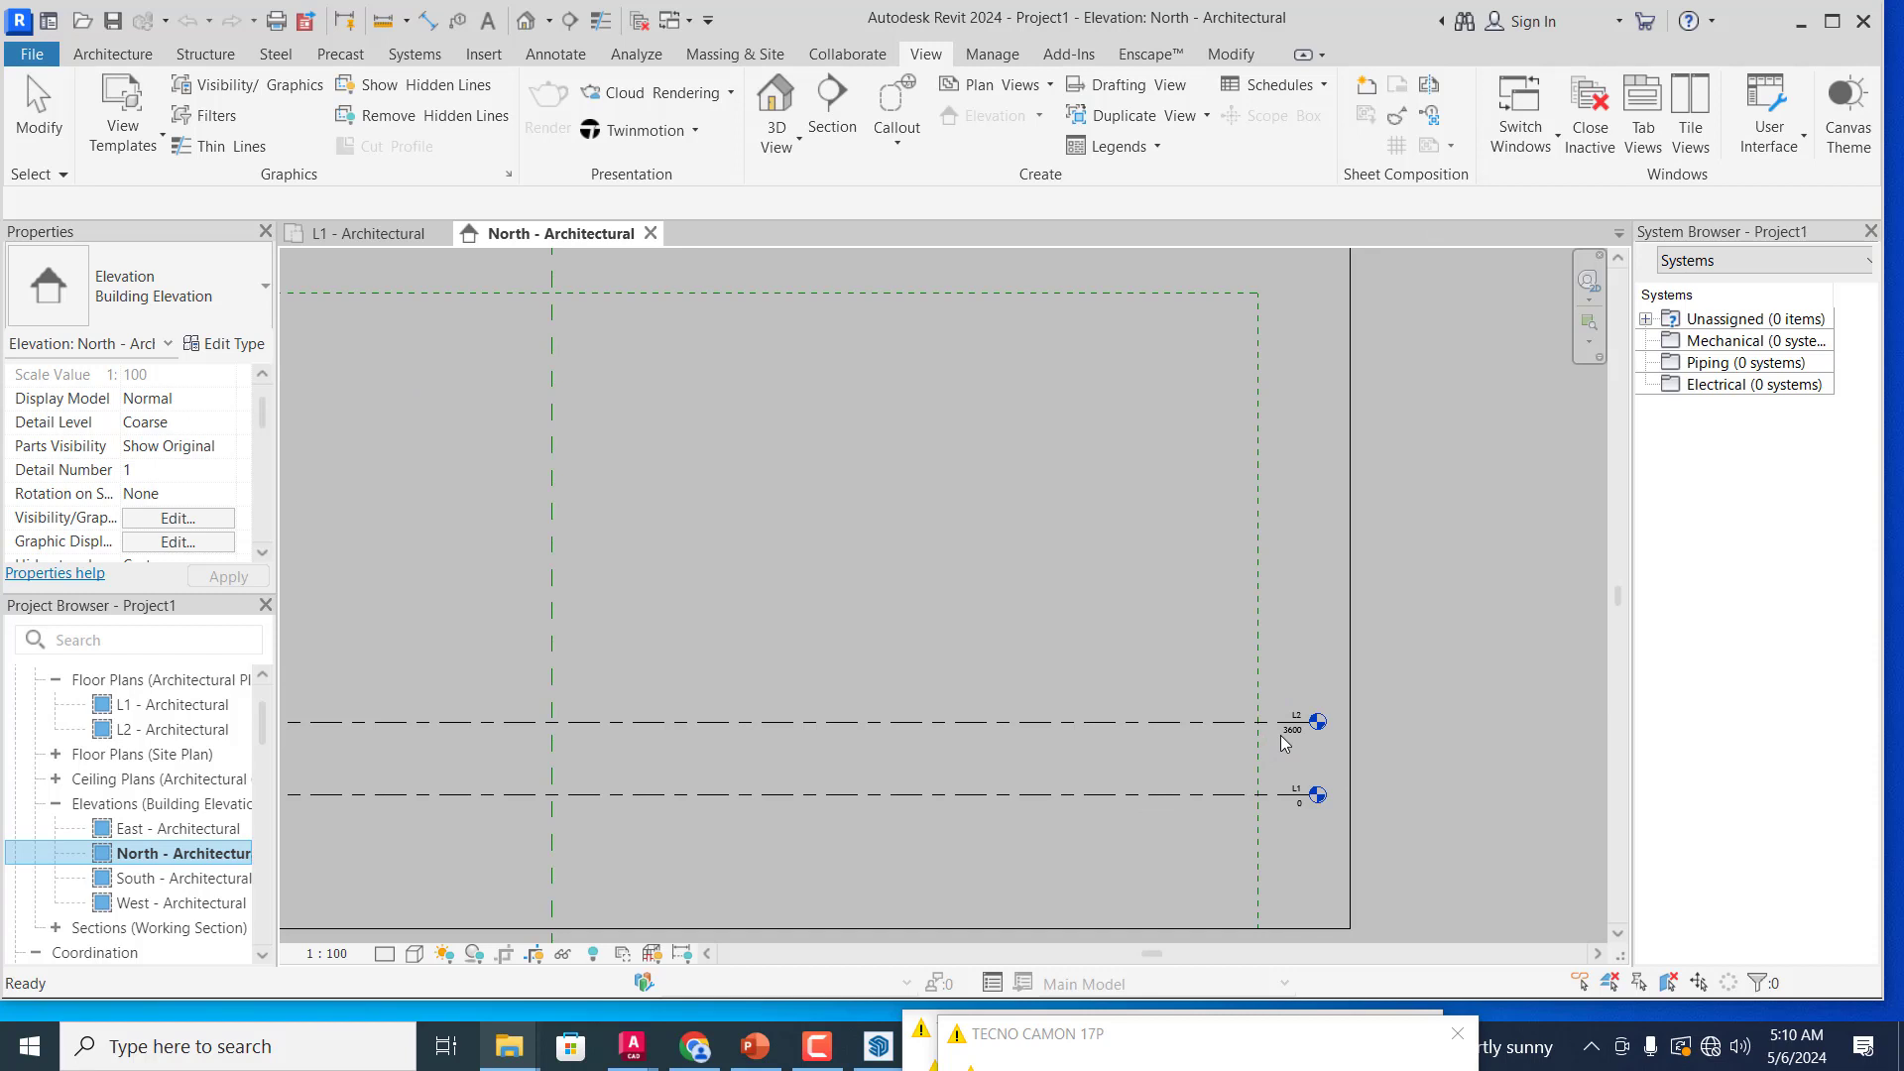
# Step: Switch to SketchUp to examine the front facade and storeys of the two-storey house model, and return to the Revit elevation
pyautogui.scroll(-1, 1484, 688)
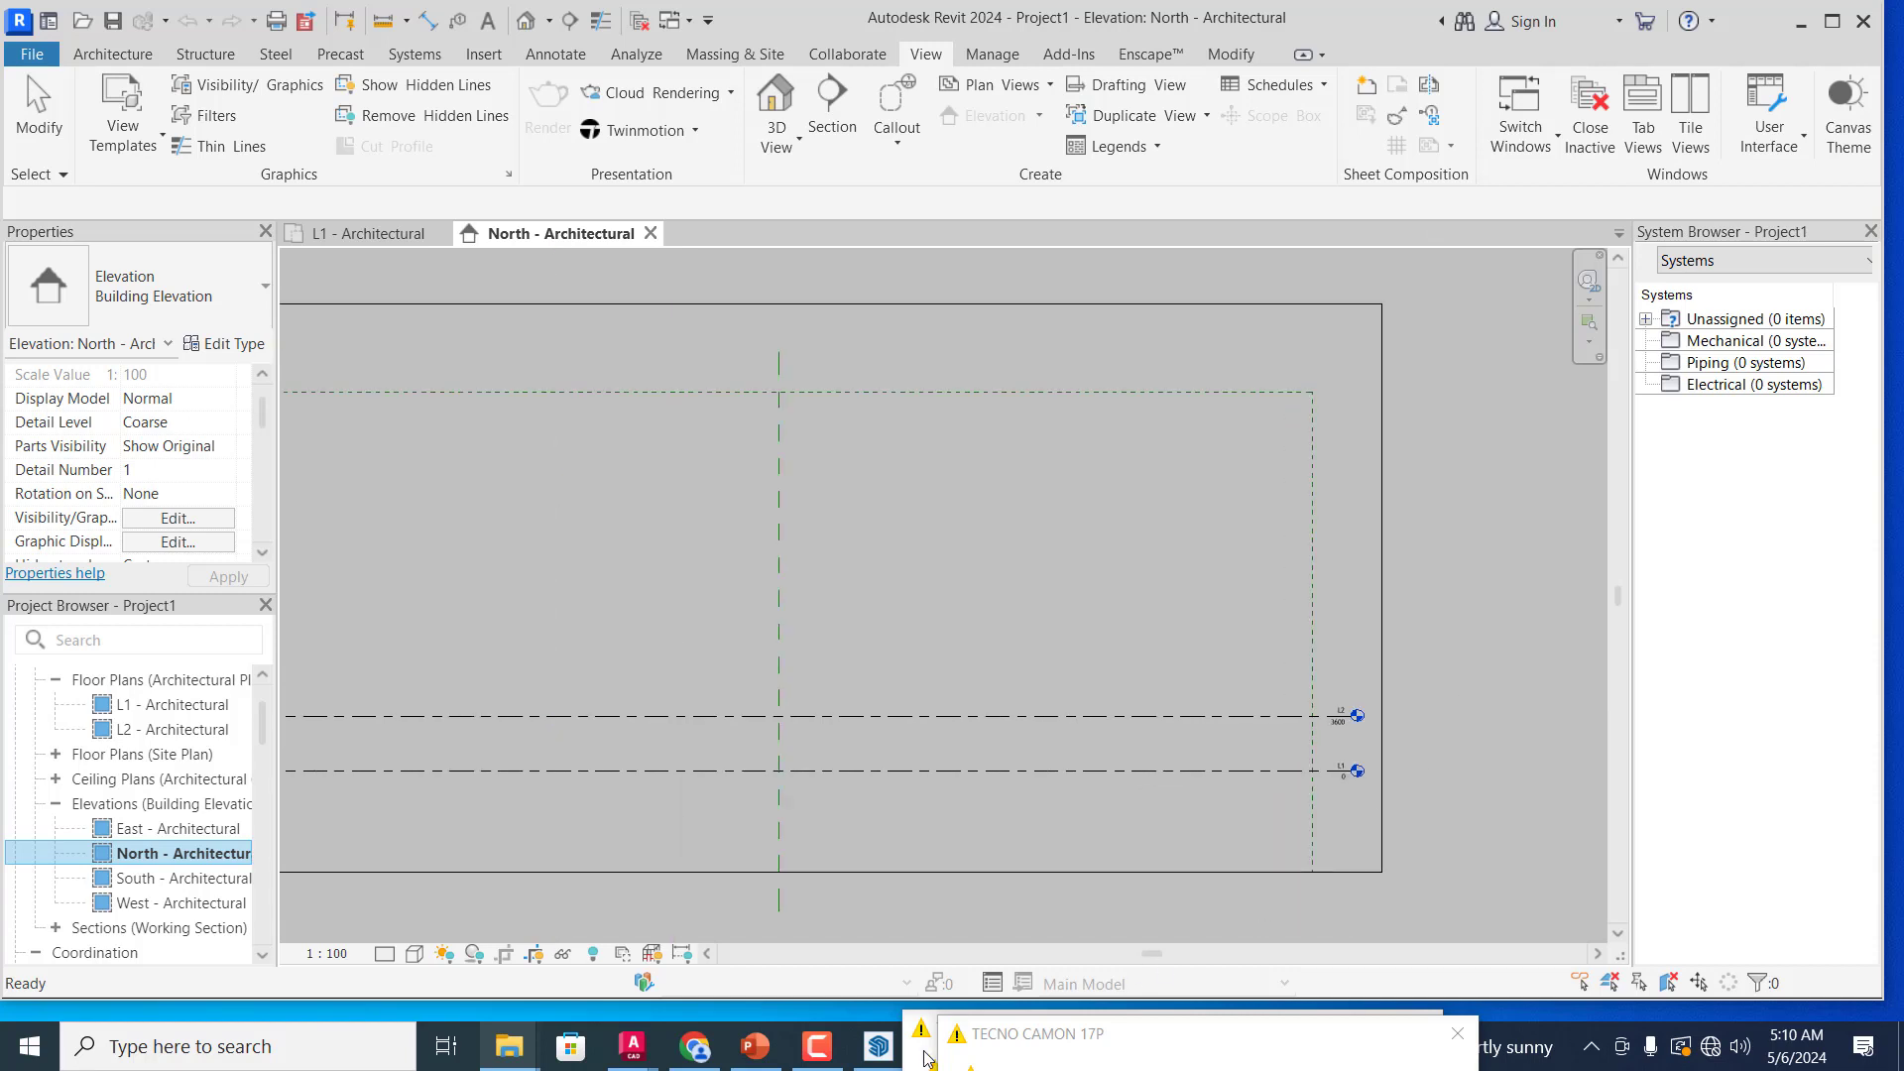
pyautogui.click(880, 1053)
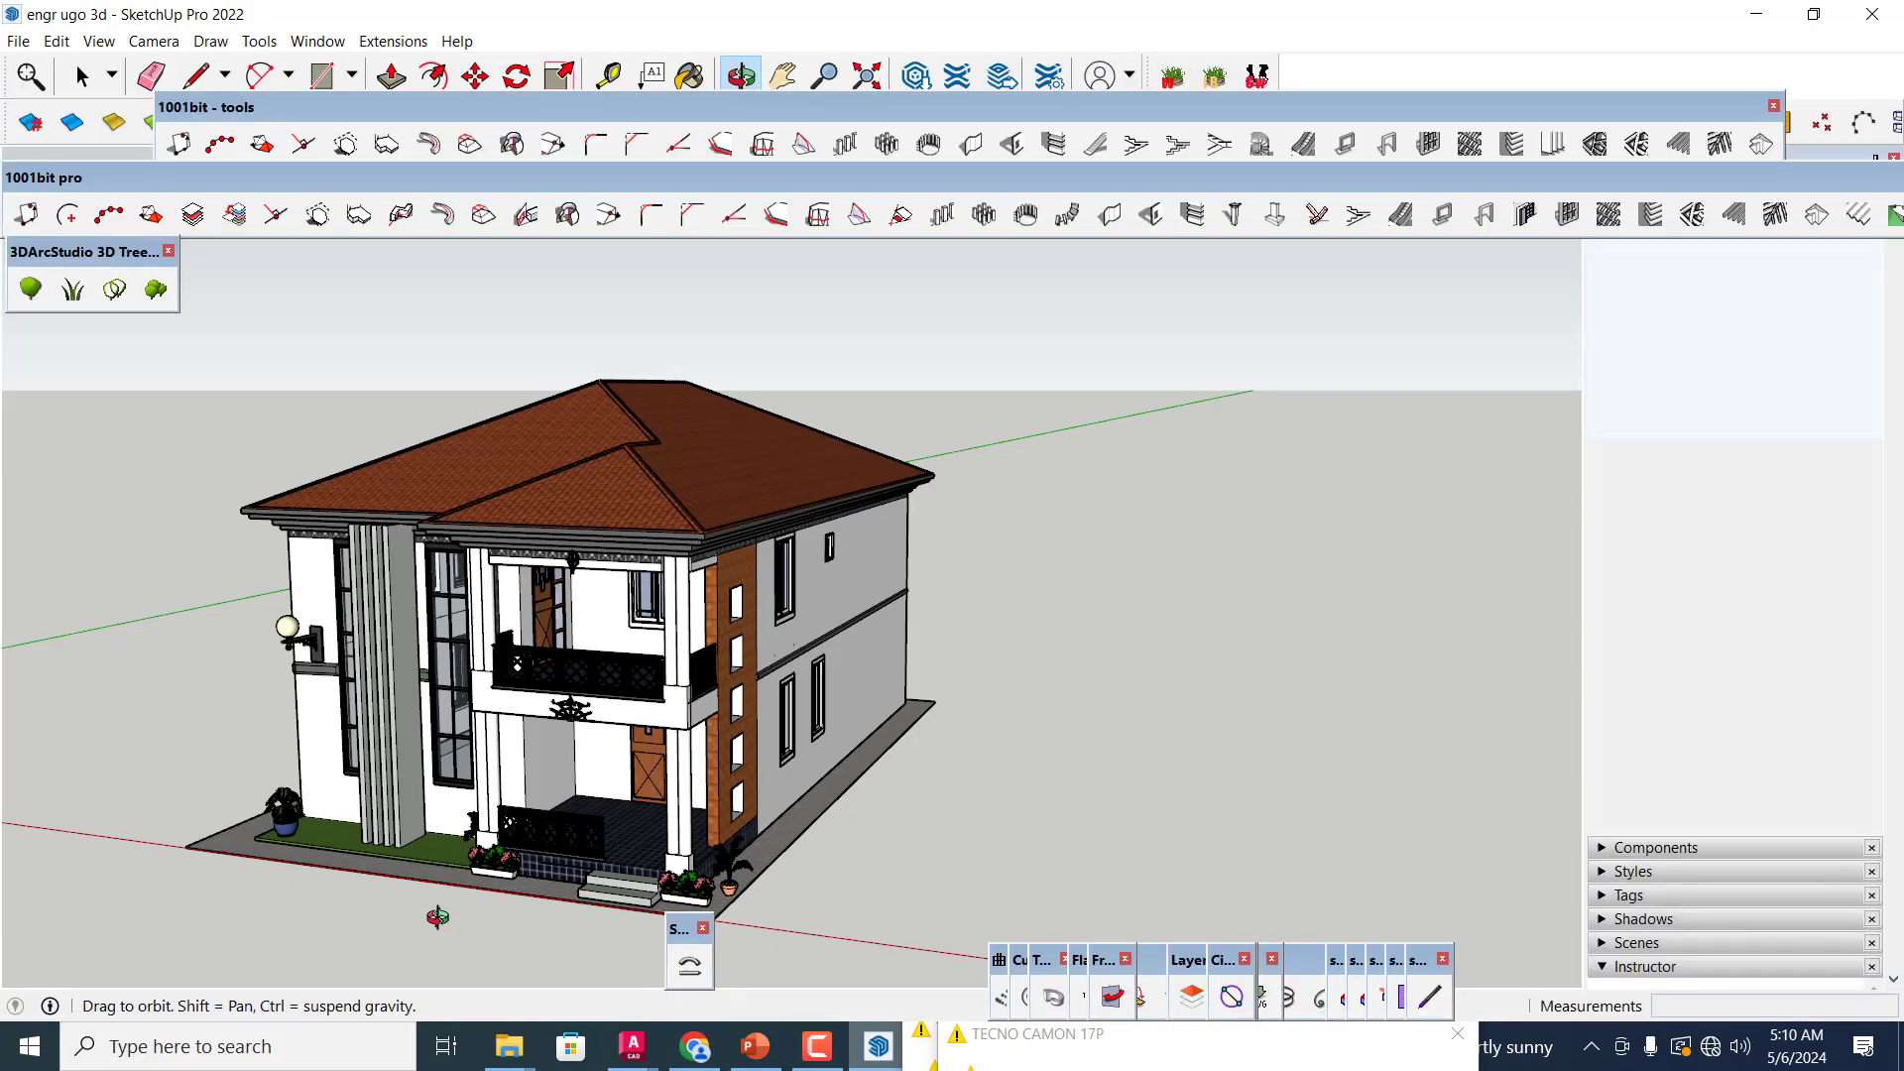
pyautogui.scroll(5, 410, 904)
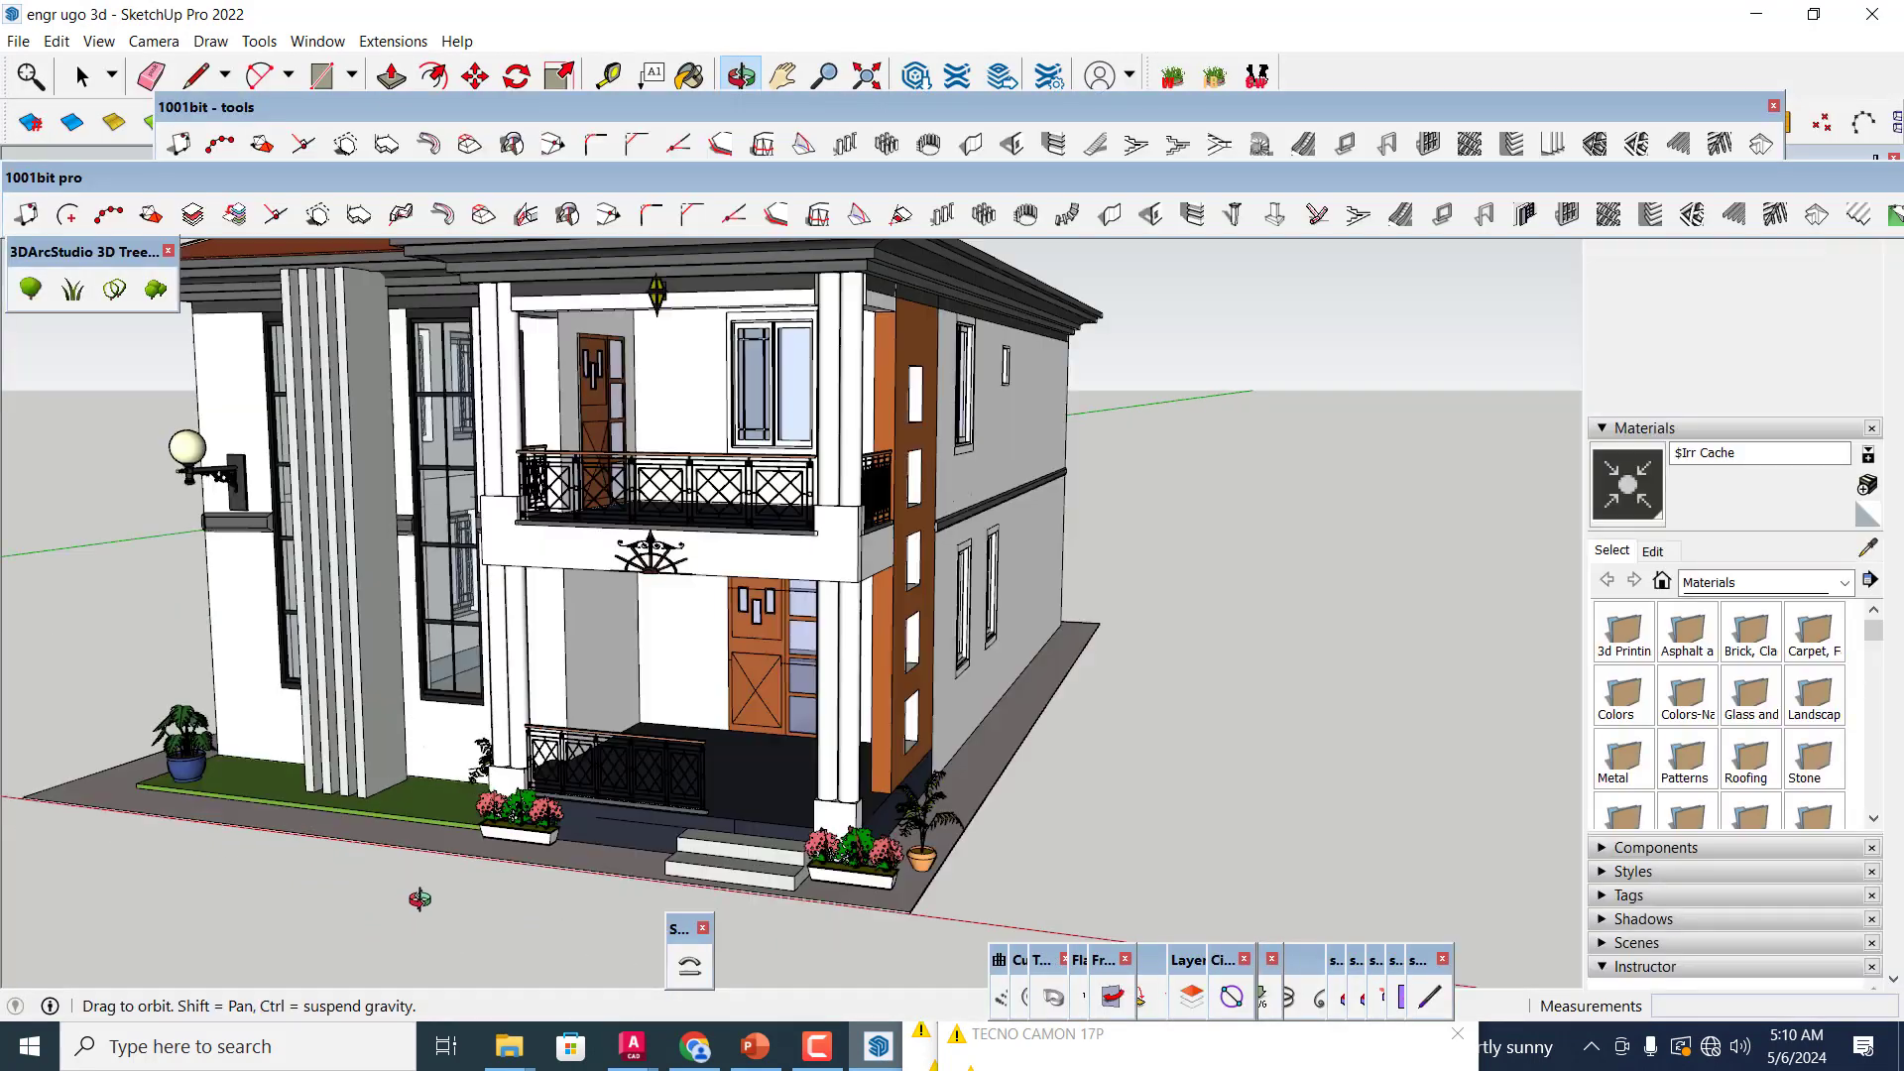
pyautogui.scroll(3, 796, 885)
pyautogui.scroll(-5, 796, 884)
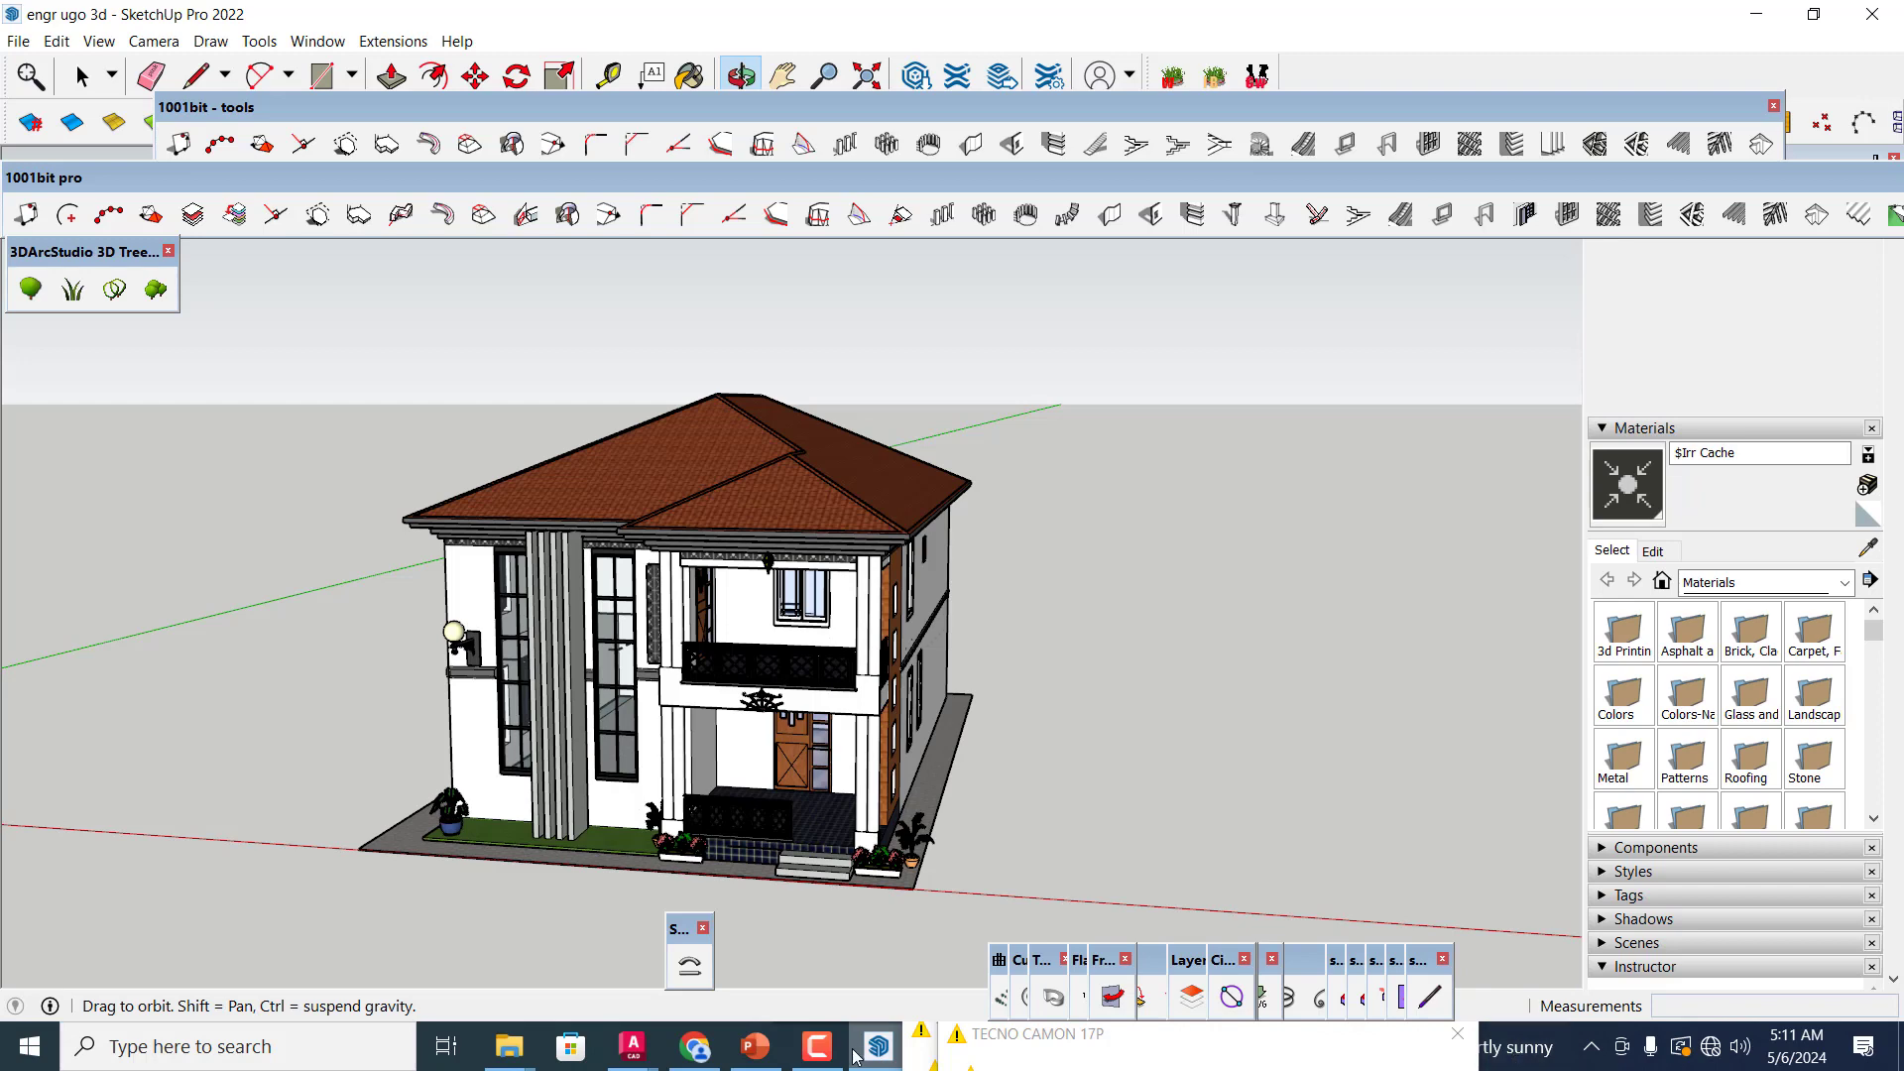
pyautogui.click(1755, 14)
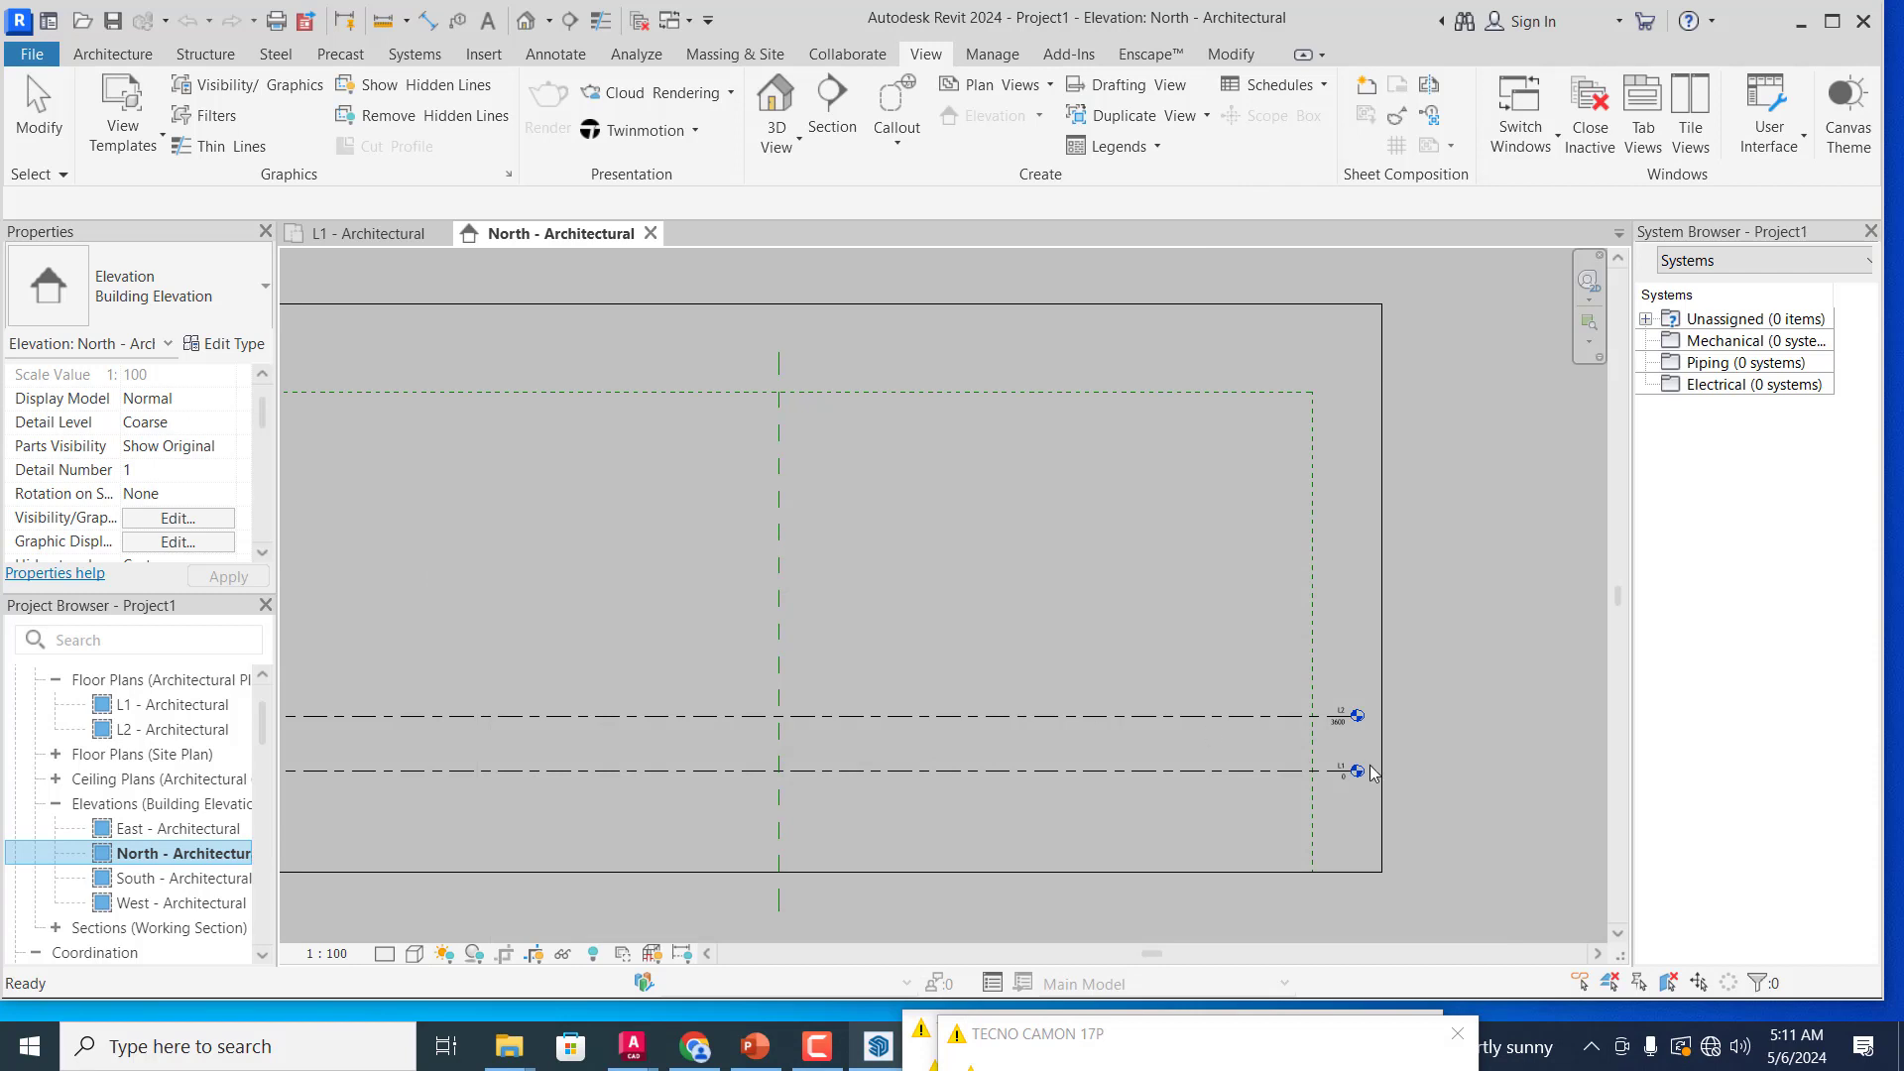
# Step: Select level L1 in the North elevation and add an elbow to its level line beside the head
pyautogui.scroll(3, 1381, 739)
pyautogui.scroll(2, 1381, 732)
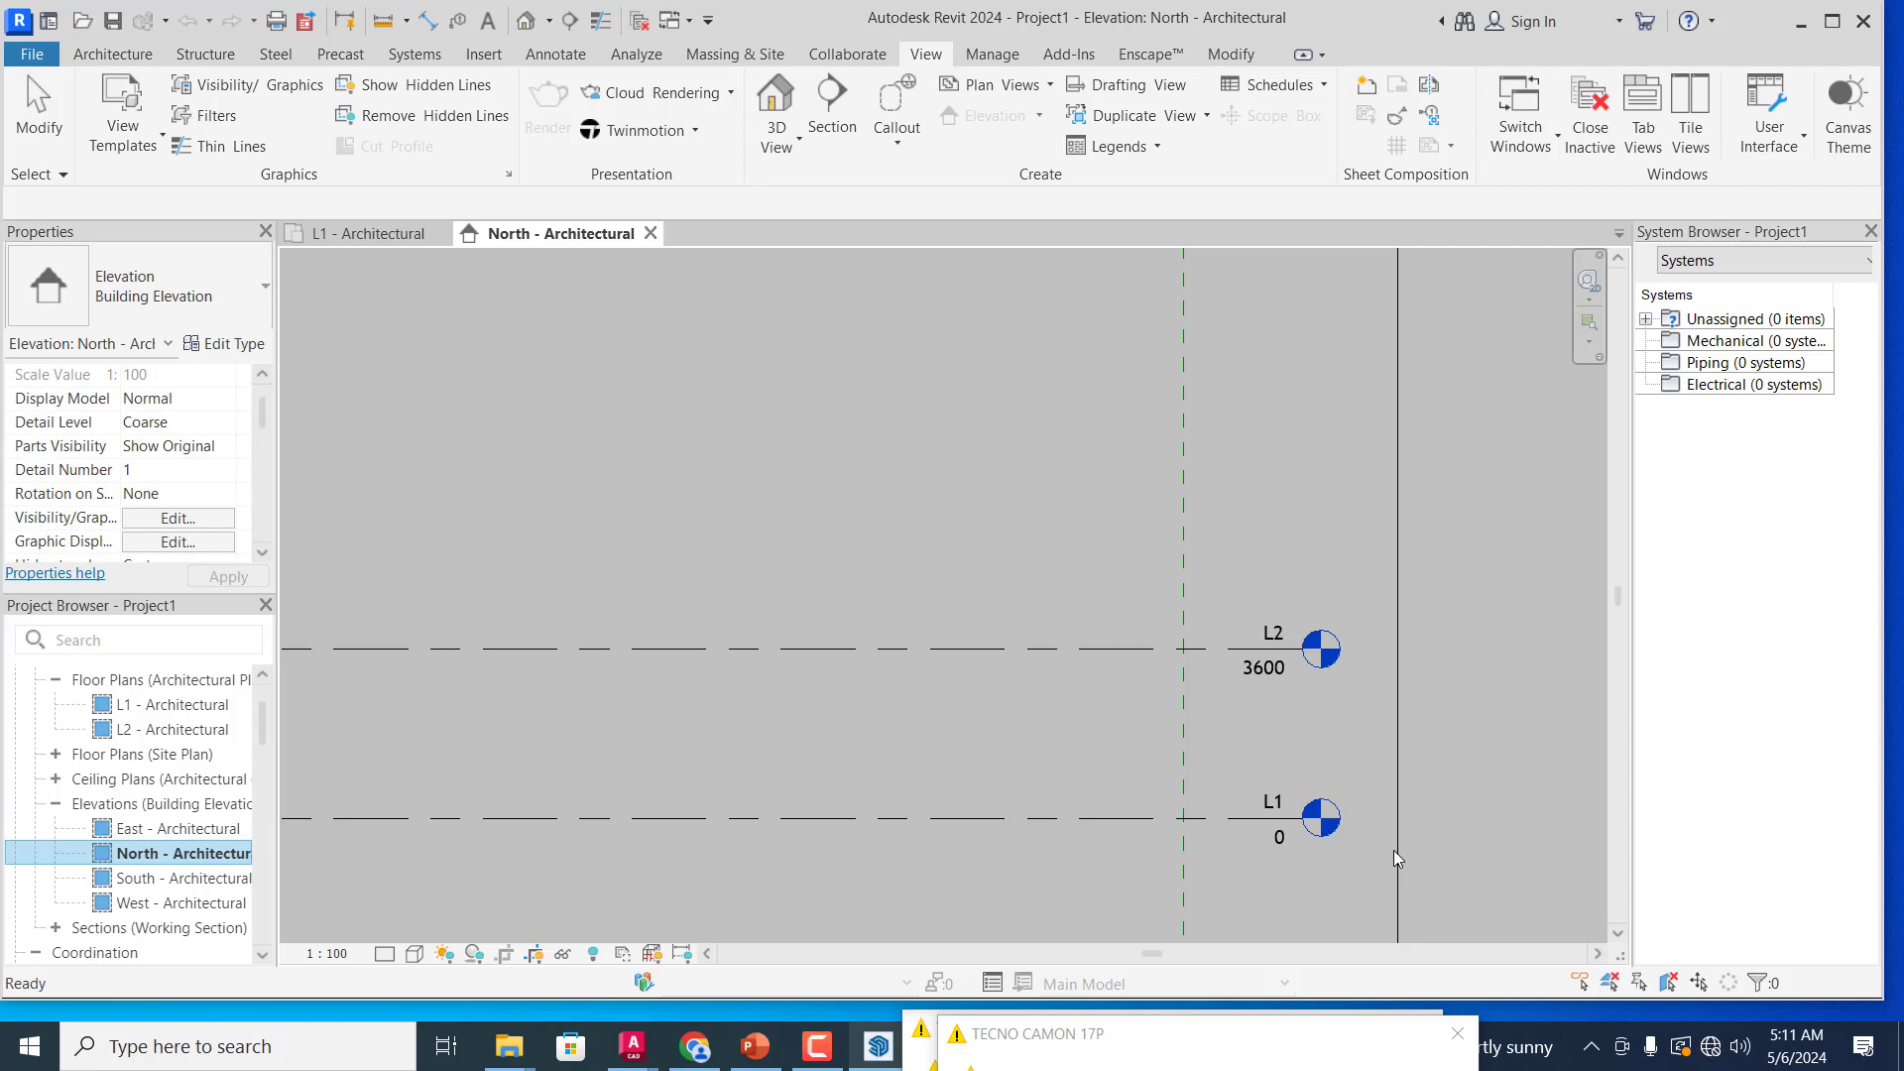
pyautogui.click(1101, 829)
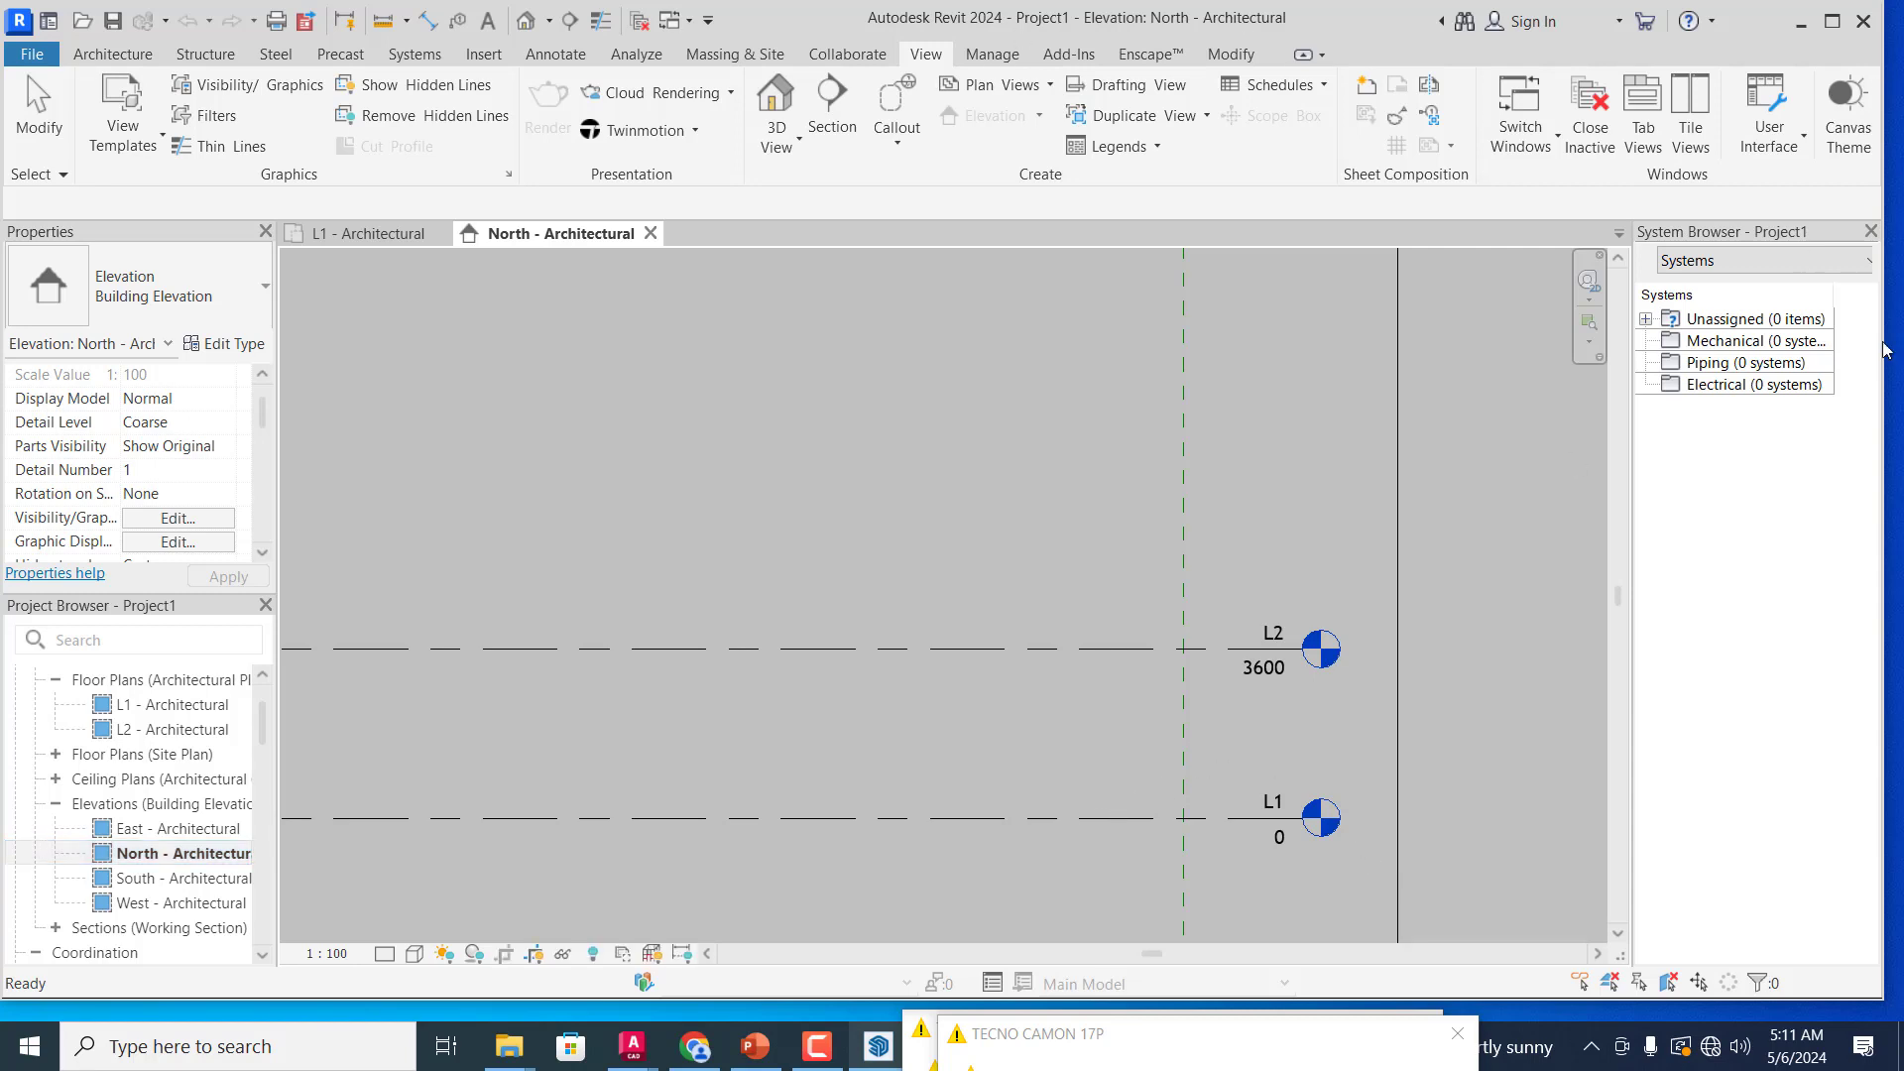
pyautogui.click(1279, 808)
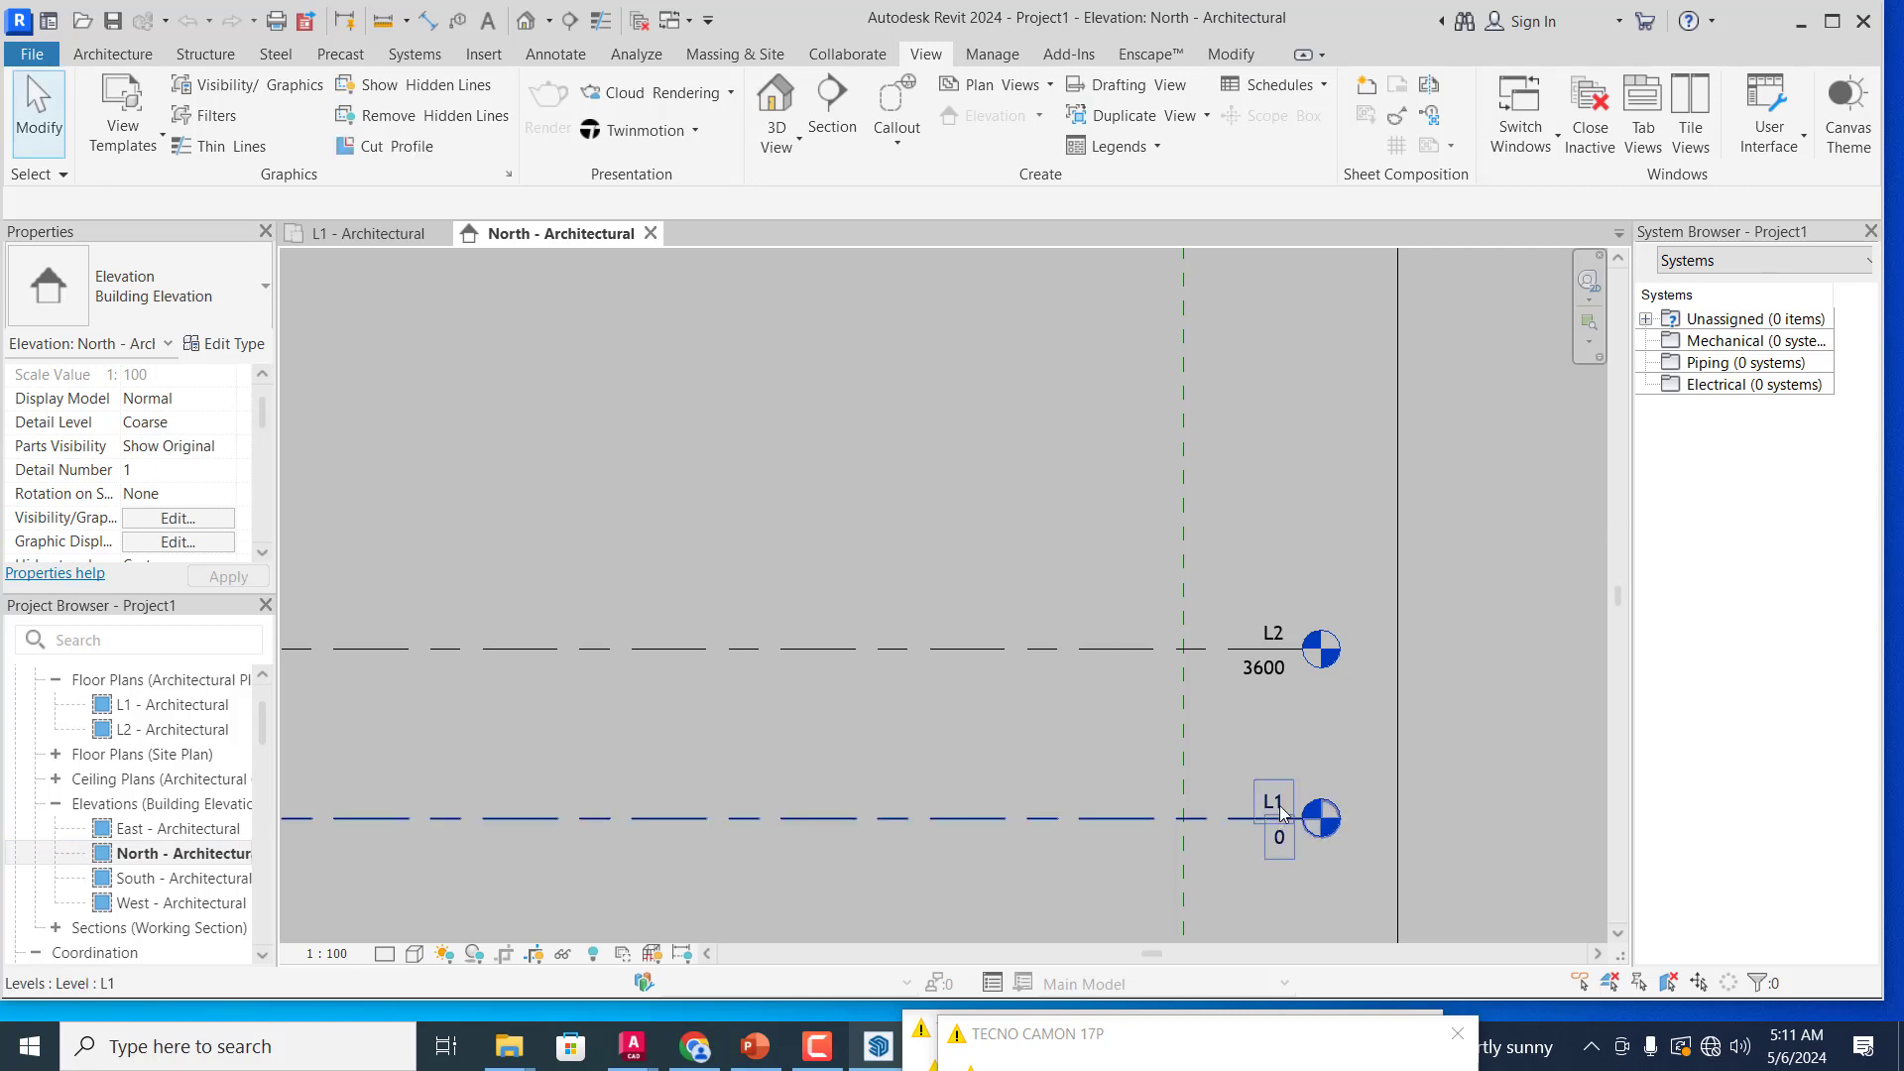
pyautogui.click(1279, 805)
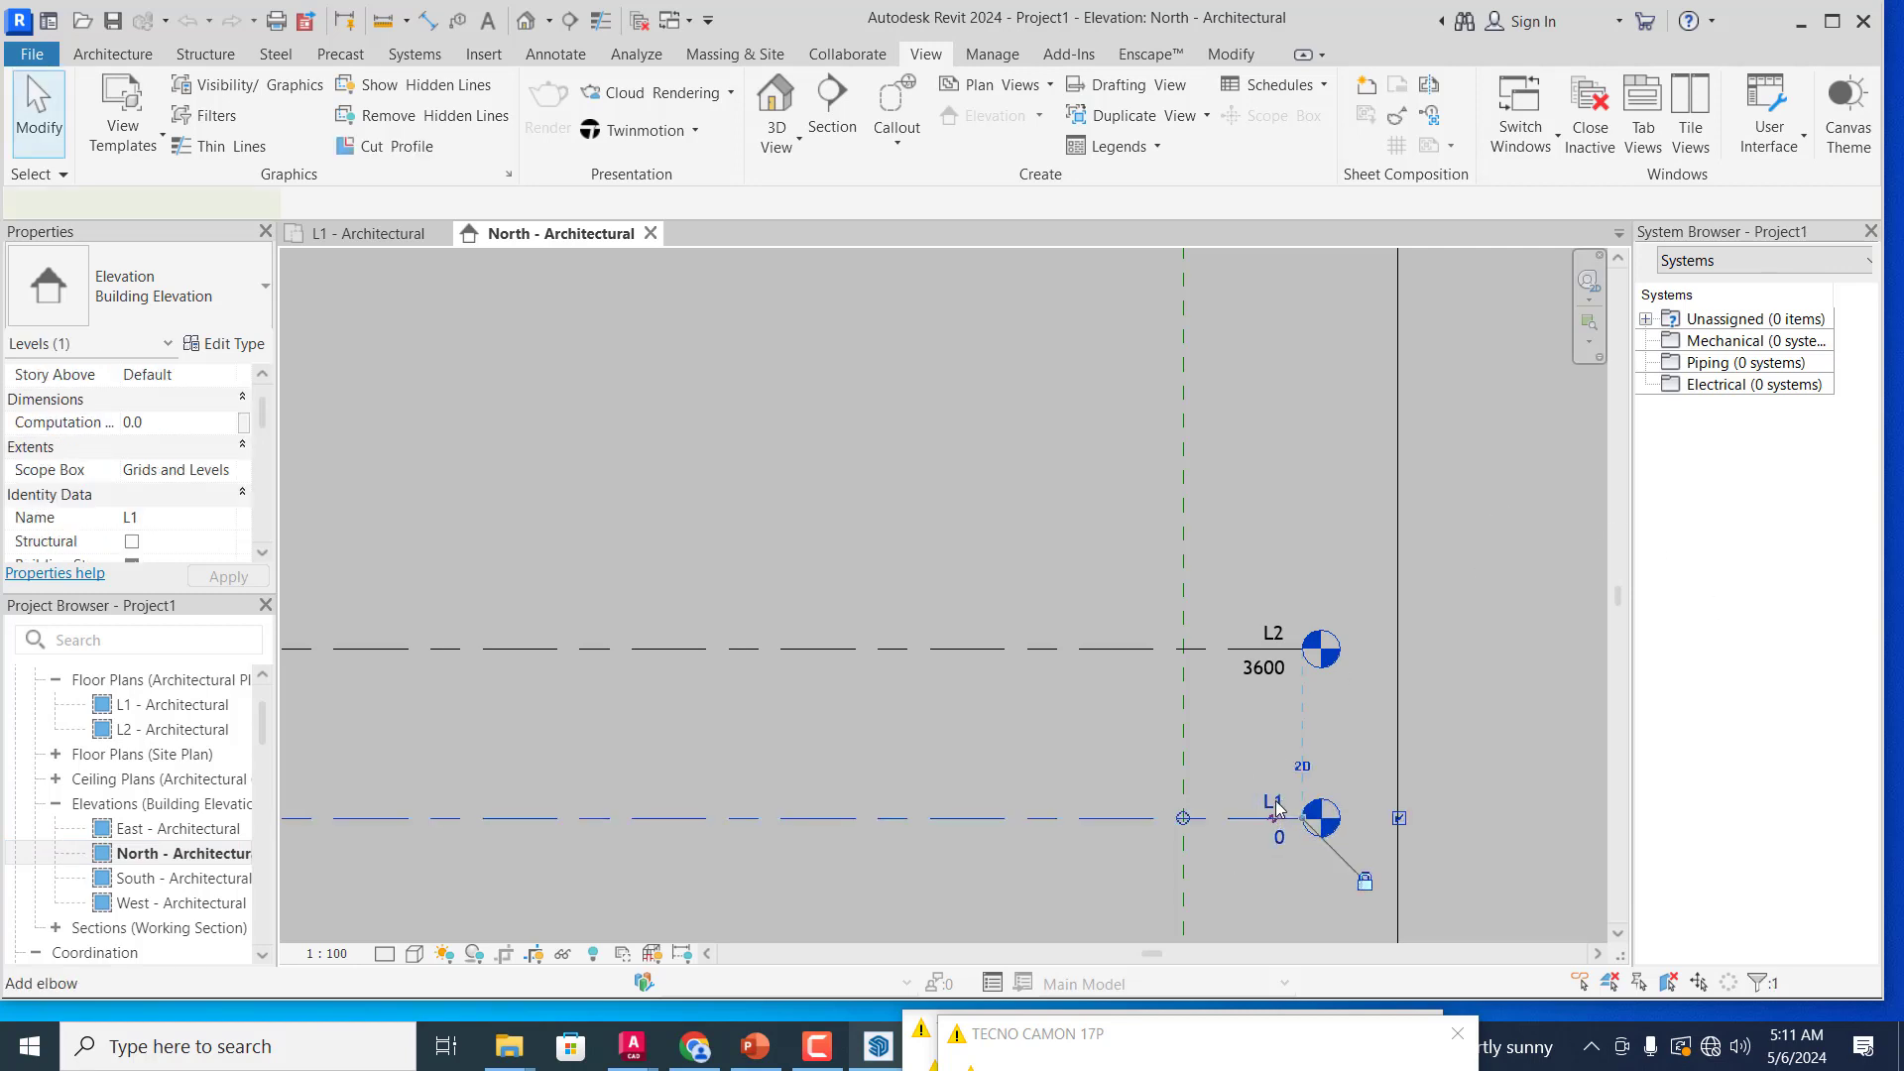
pyautogui.click(1277, 801)
pyautogui.click(1272, 819)
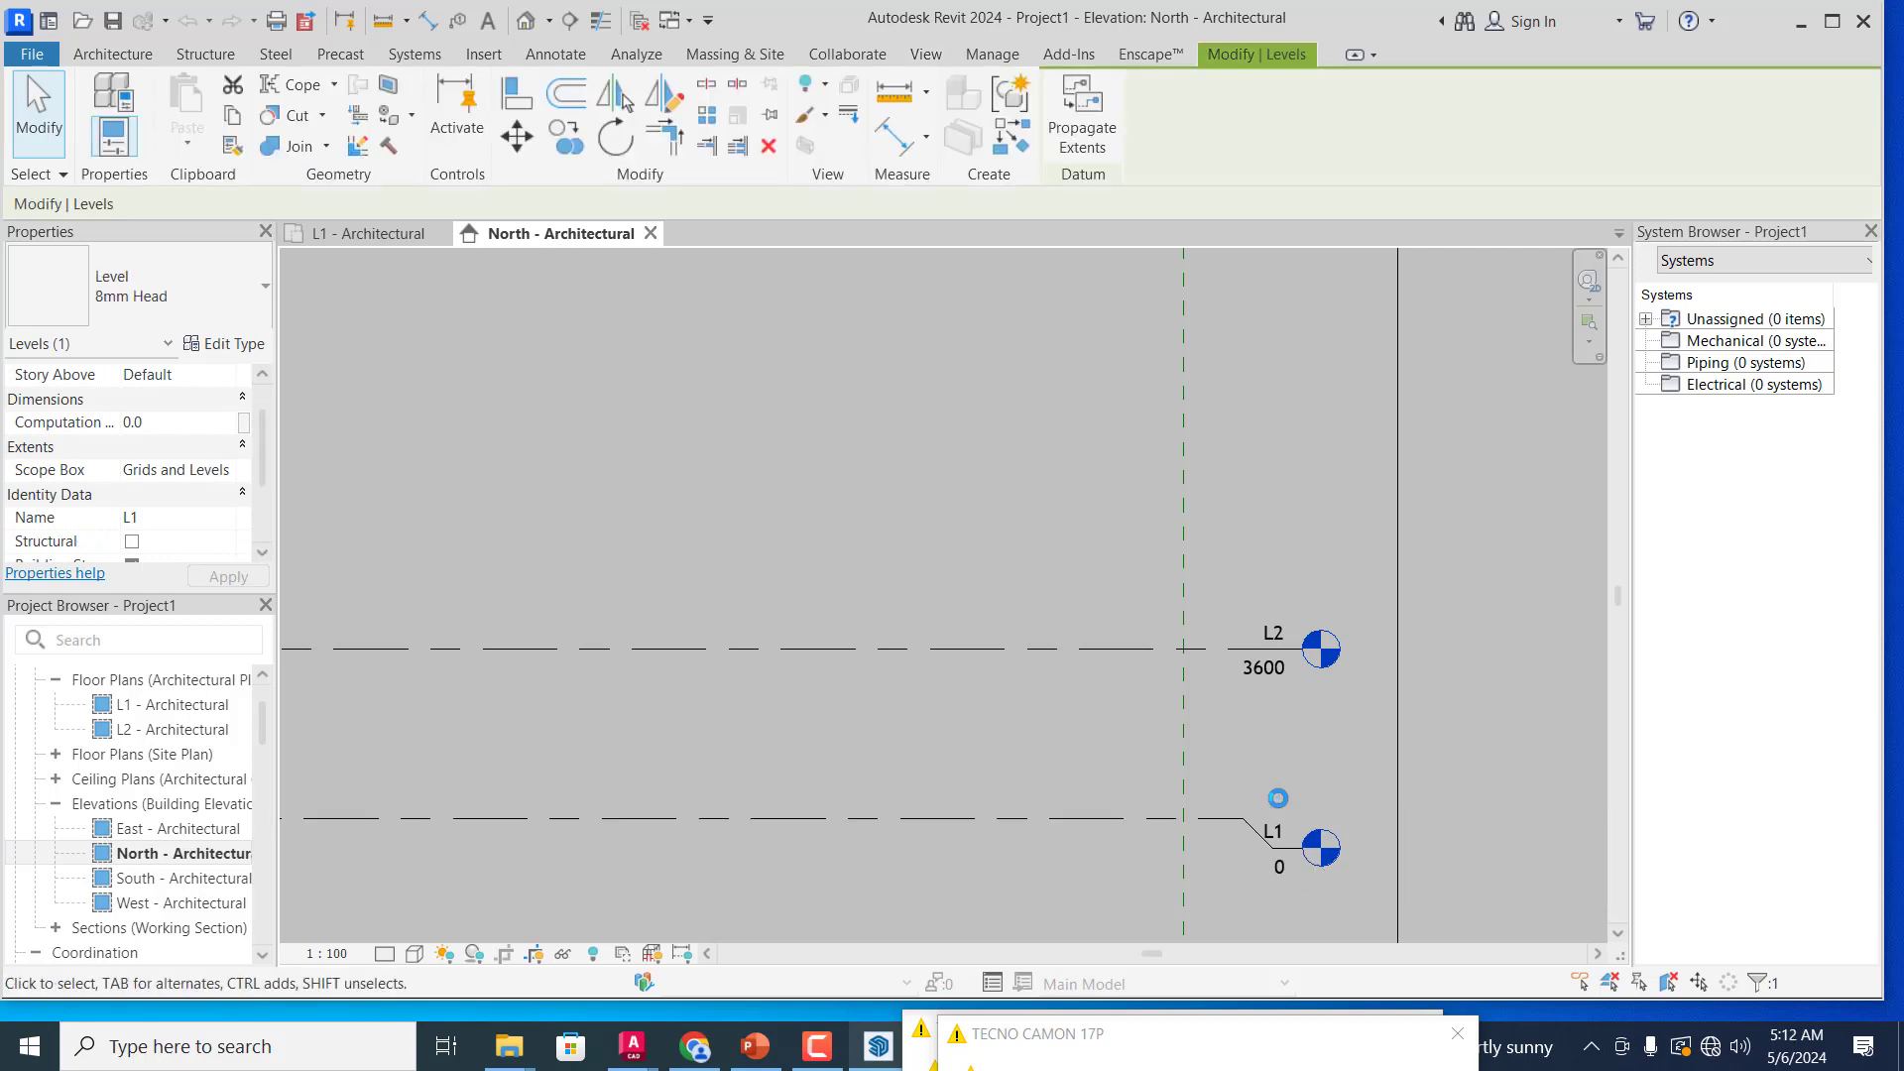
pyautogui.press('Escape')
# Step: Rename level L1 as GROUND LEVEL on its level head
pyautogui.doubleClick(1276, 836)
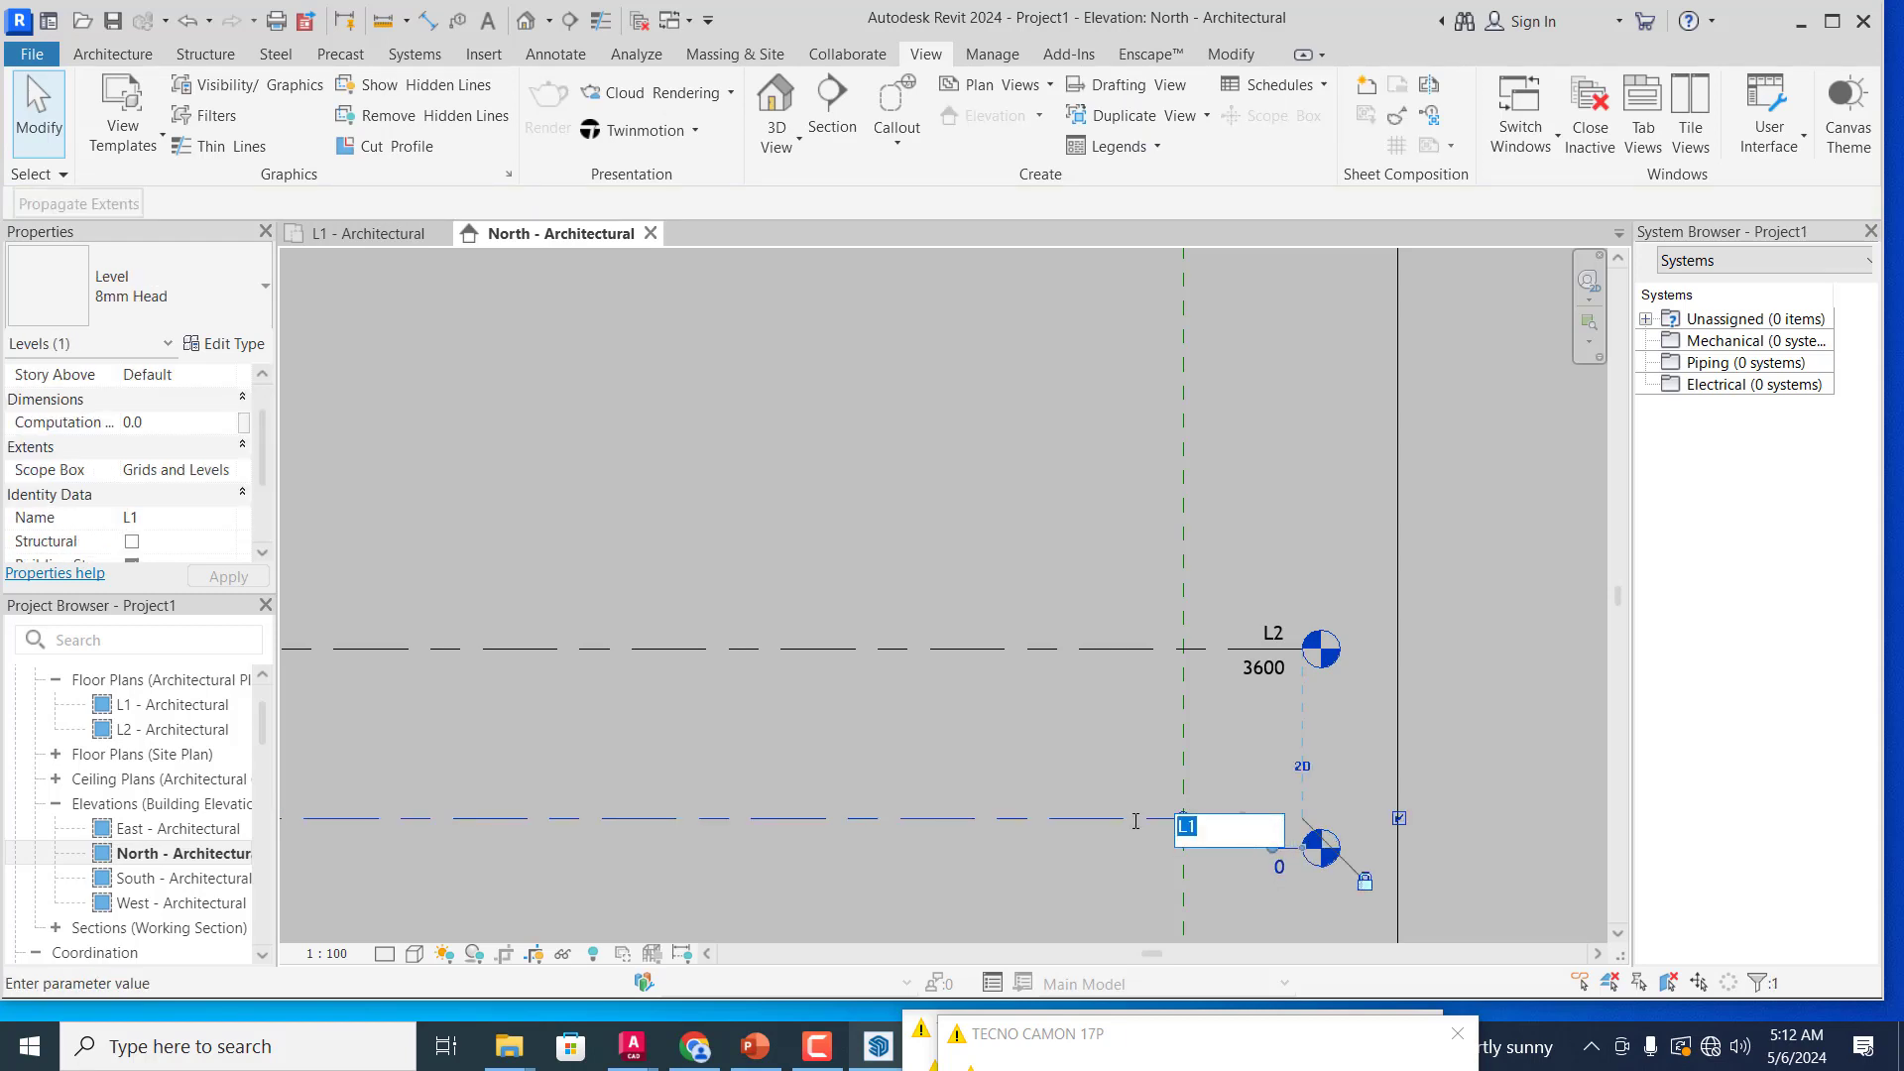
pyautogui.write('GROUN')
pyautogui.write('D LE')
pyautogui.write('VEO')
pyautogui.press('BackSpace')
pyautogui.write('L')
pyautogui.press('Return')
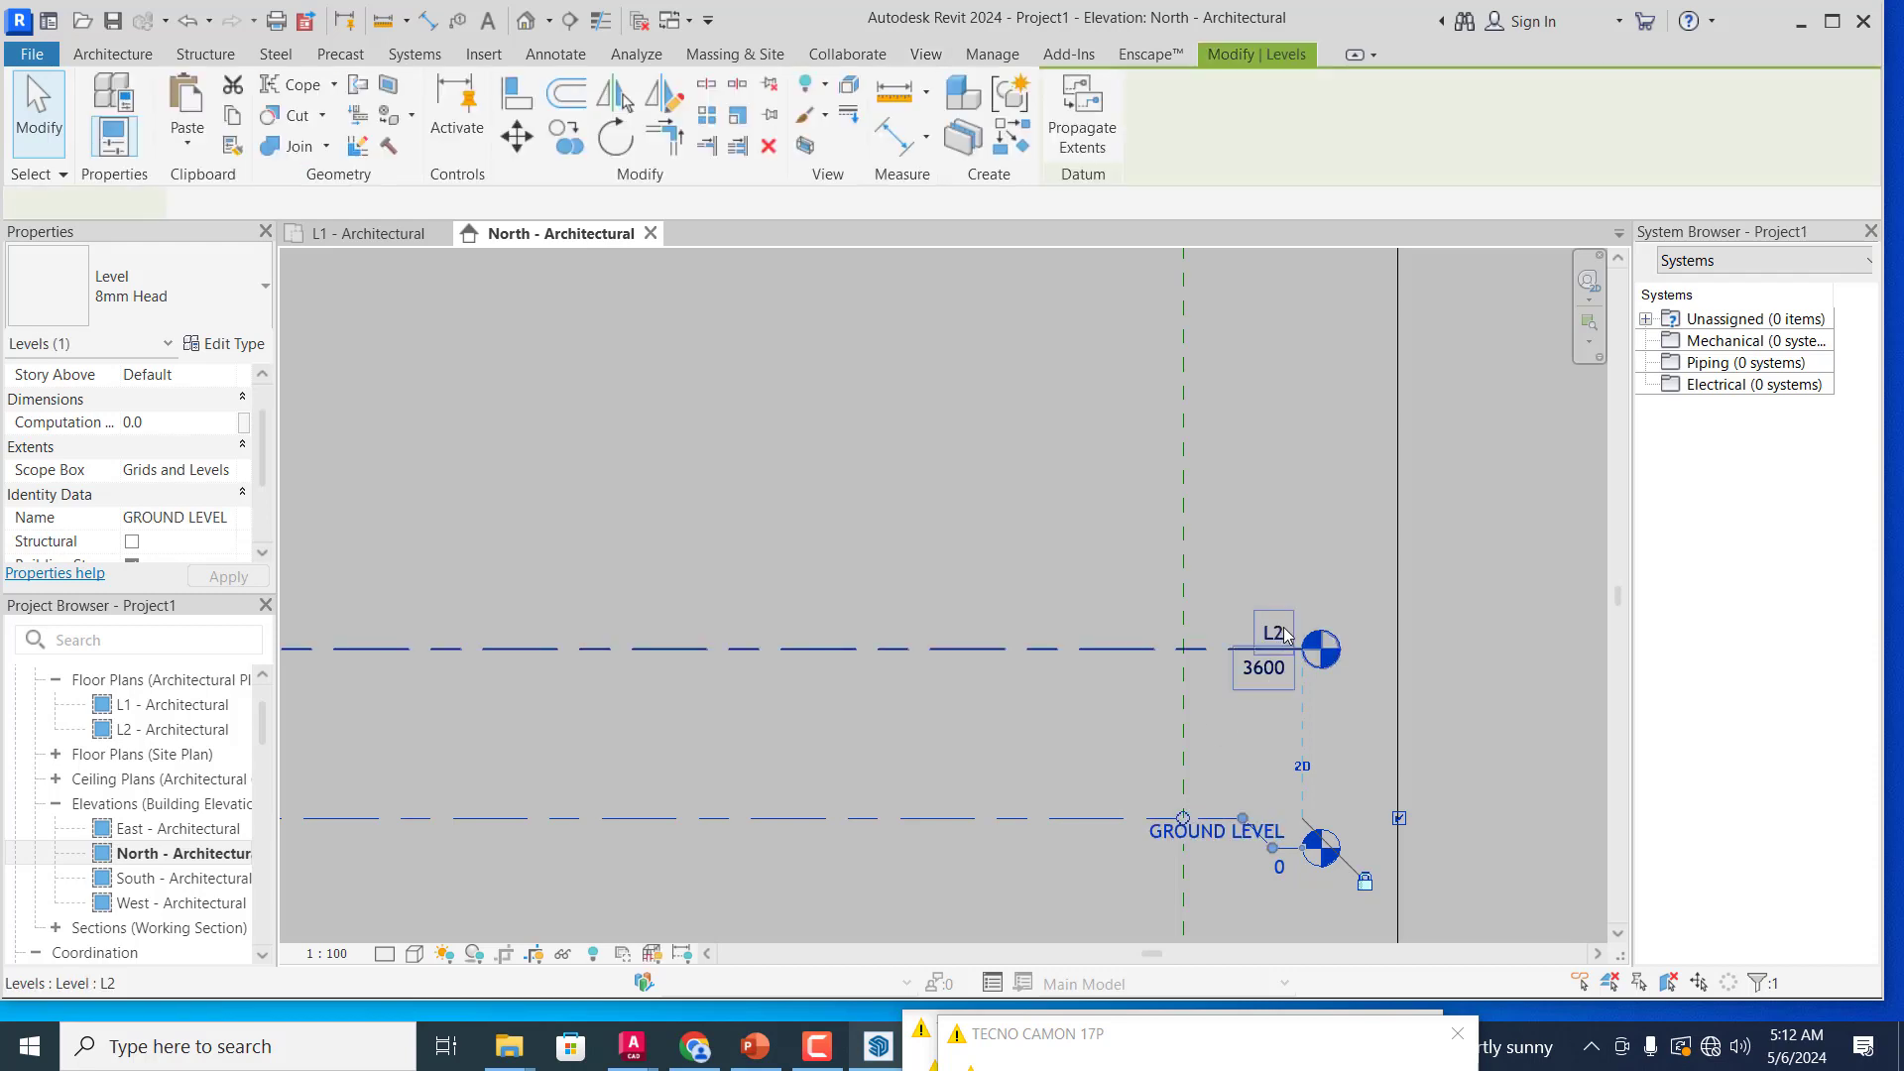
# Step: Rename level L2 as GROUND FLOOR on its level head
pyautogui.click(1282, 633)
pyautogui.click(1279, 632)
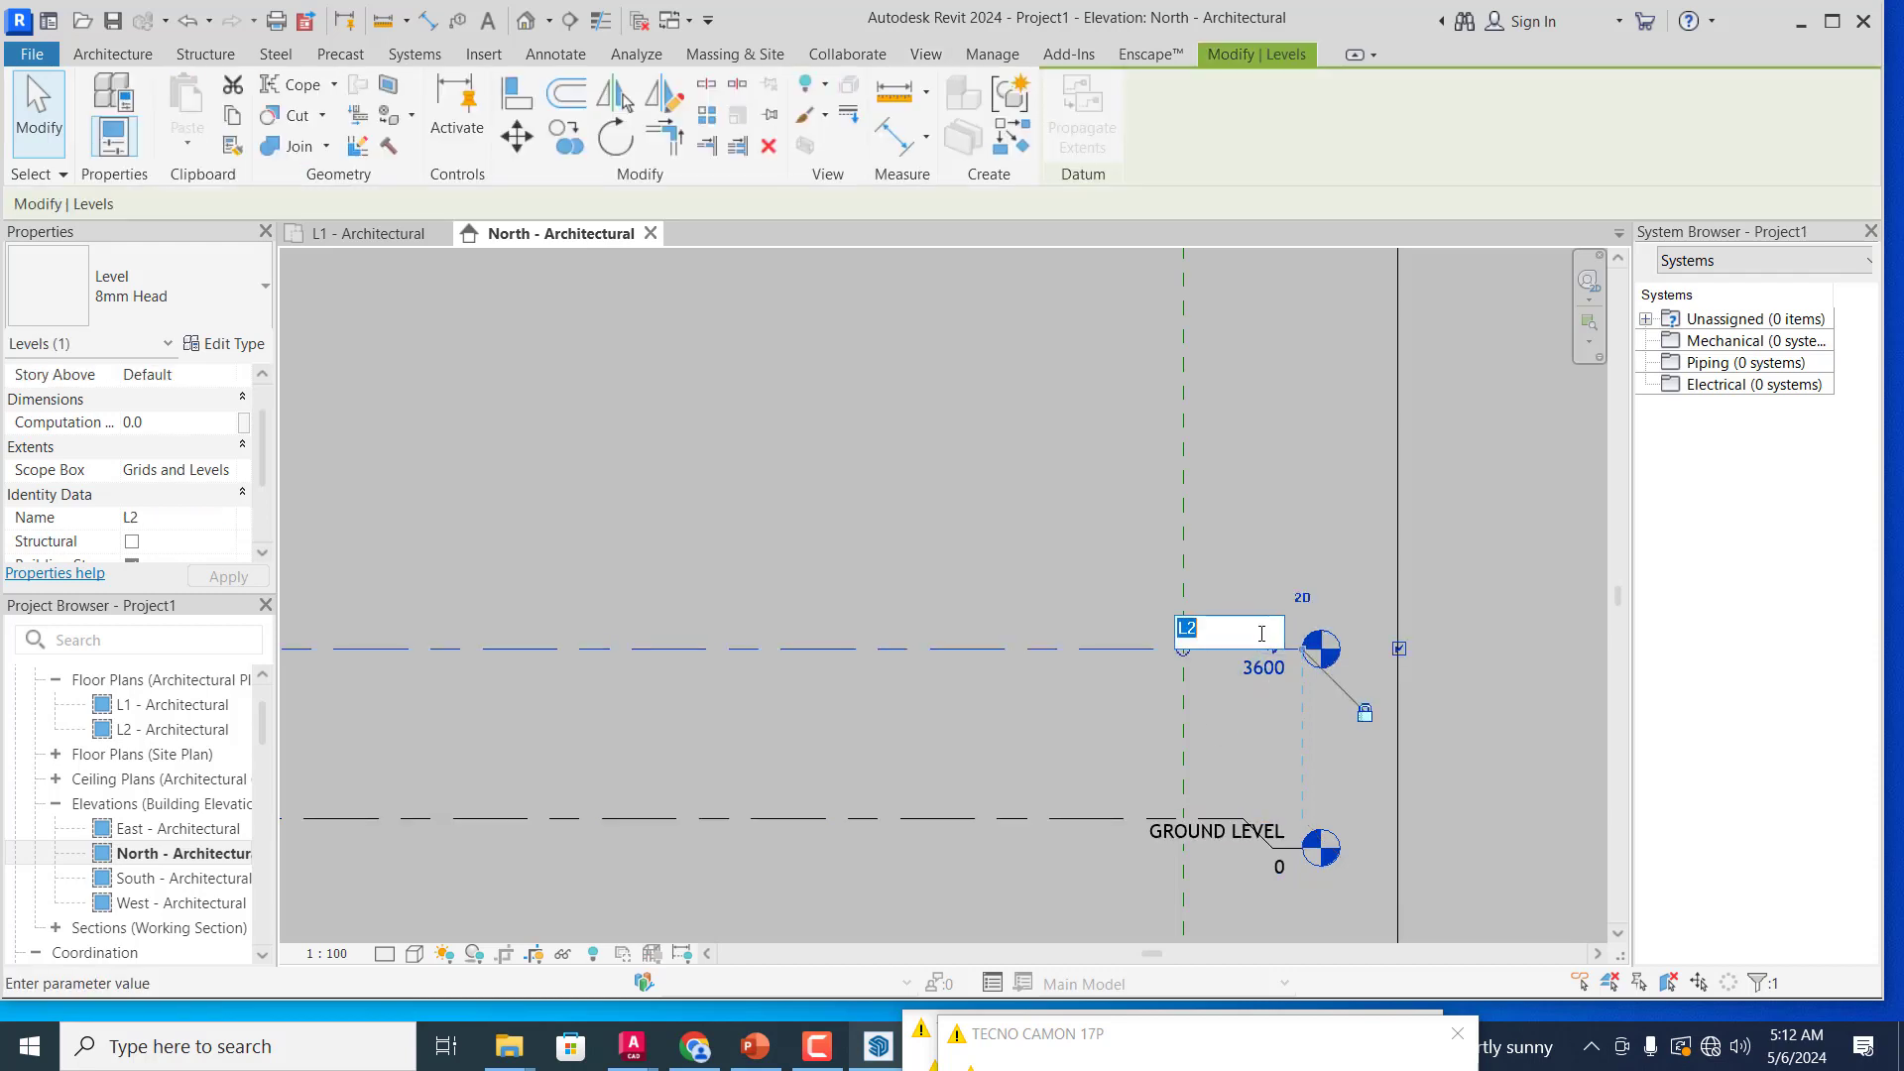
pyautogui.write('GROU')
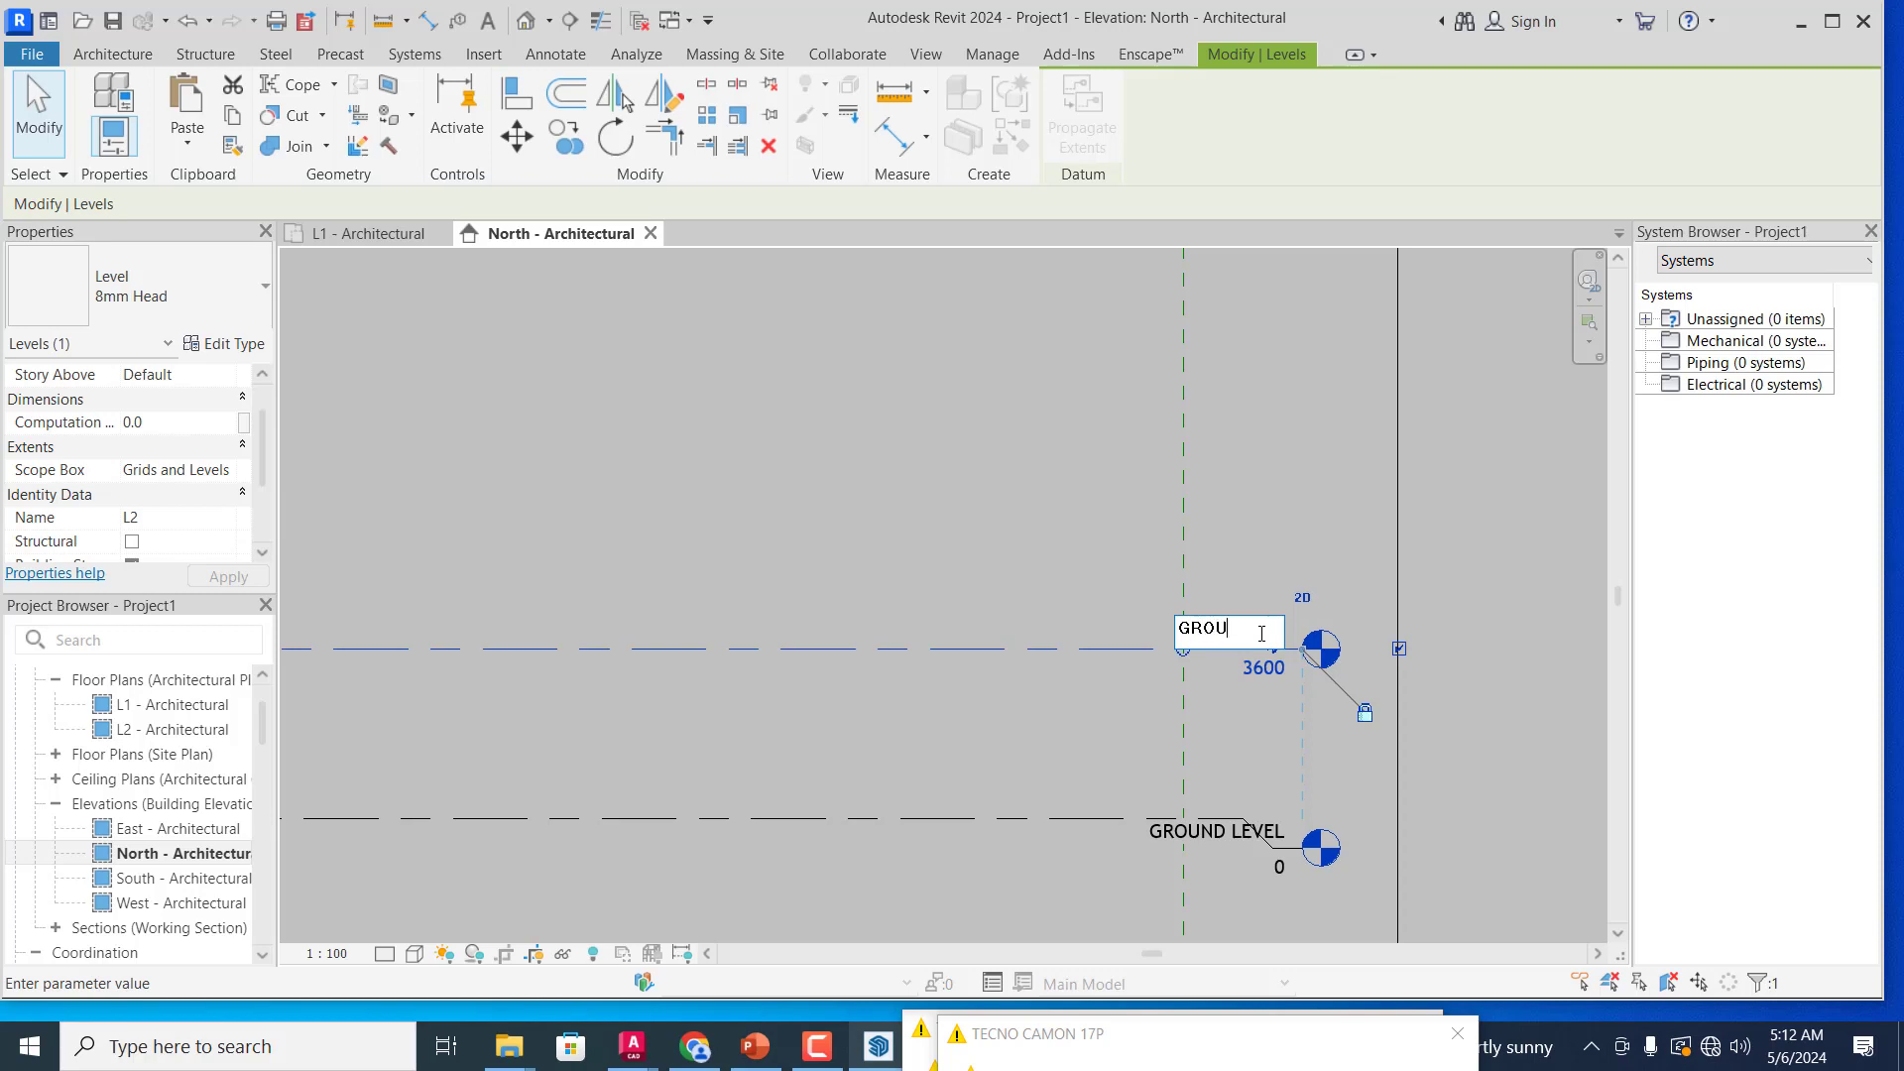
pyautogui.write('ND FLOOR')
pyautogui.click(1132, 569)
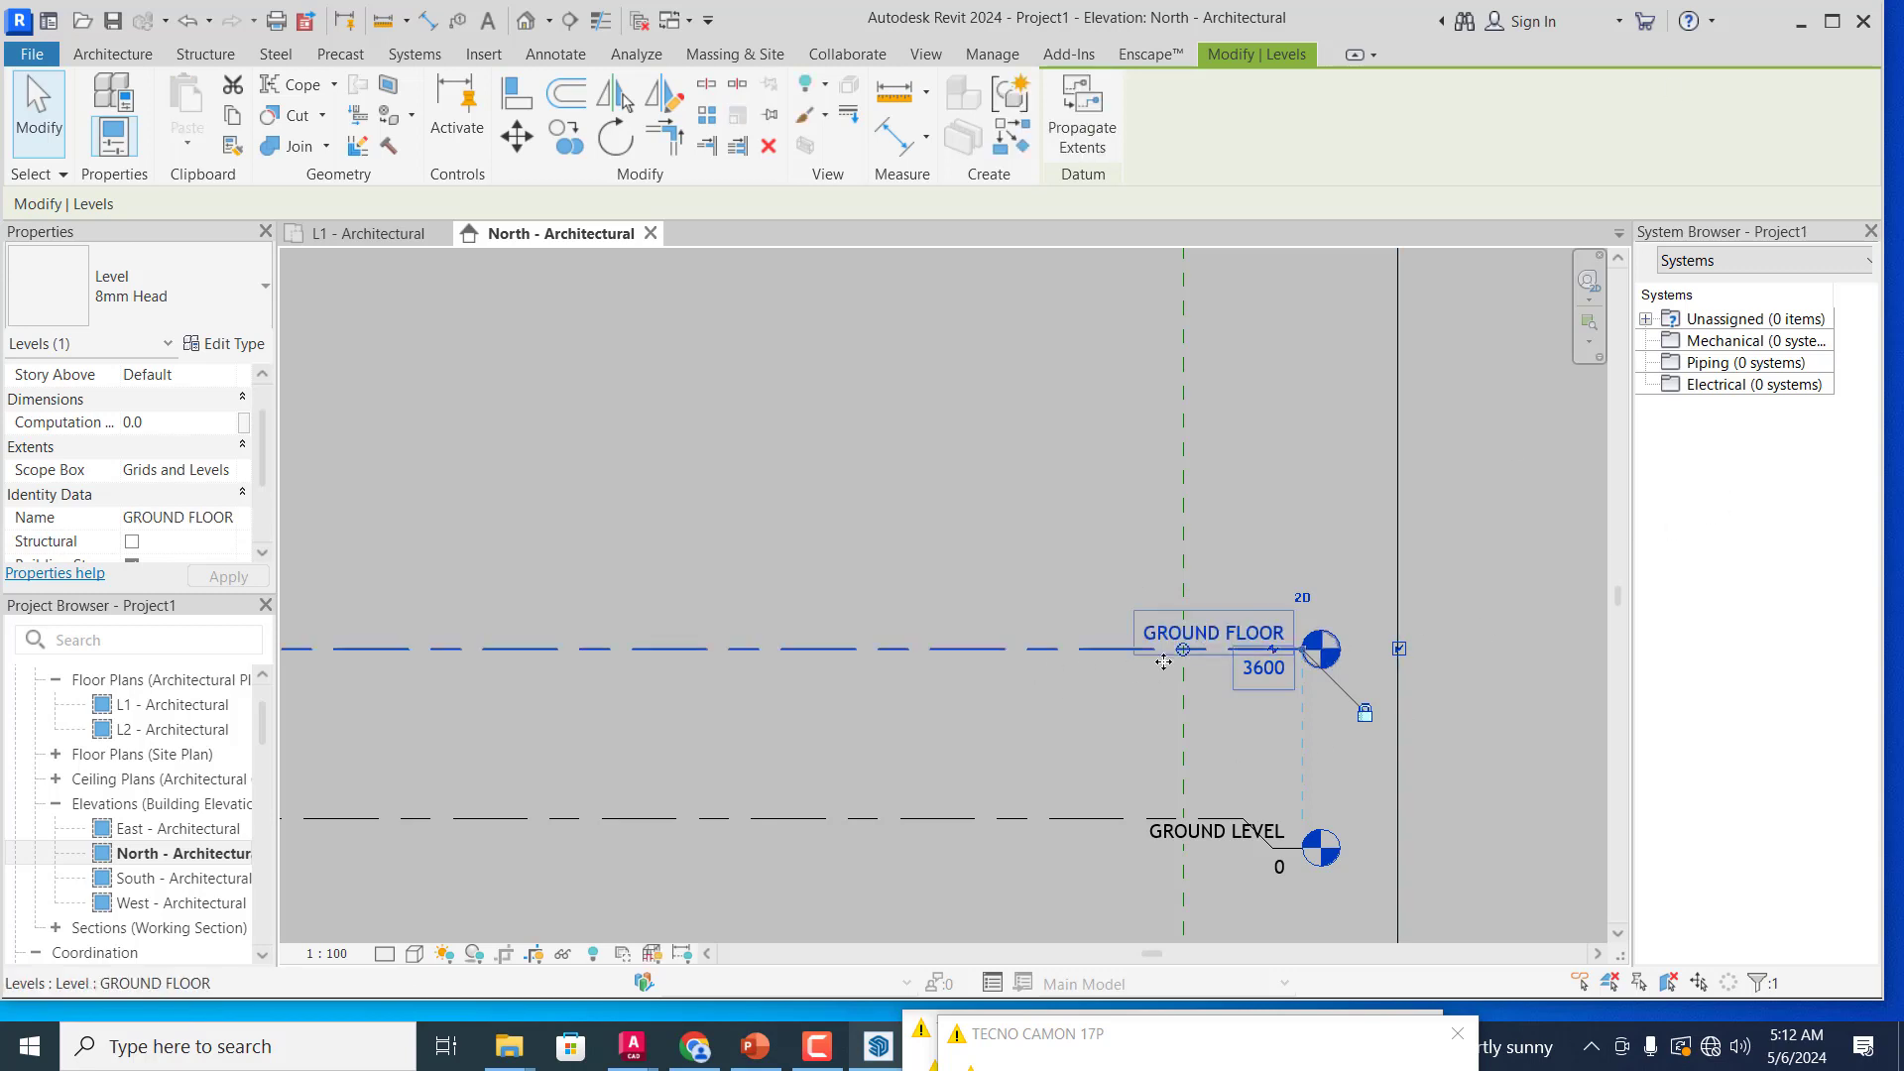
# Step: Set the elevation of the GROUND FLOOR level to 450
pyautogui.click(1264, 667)
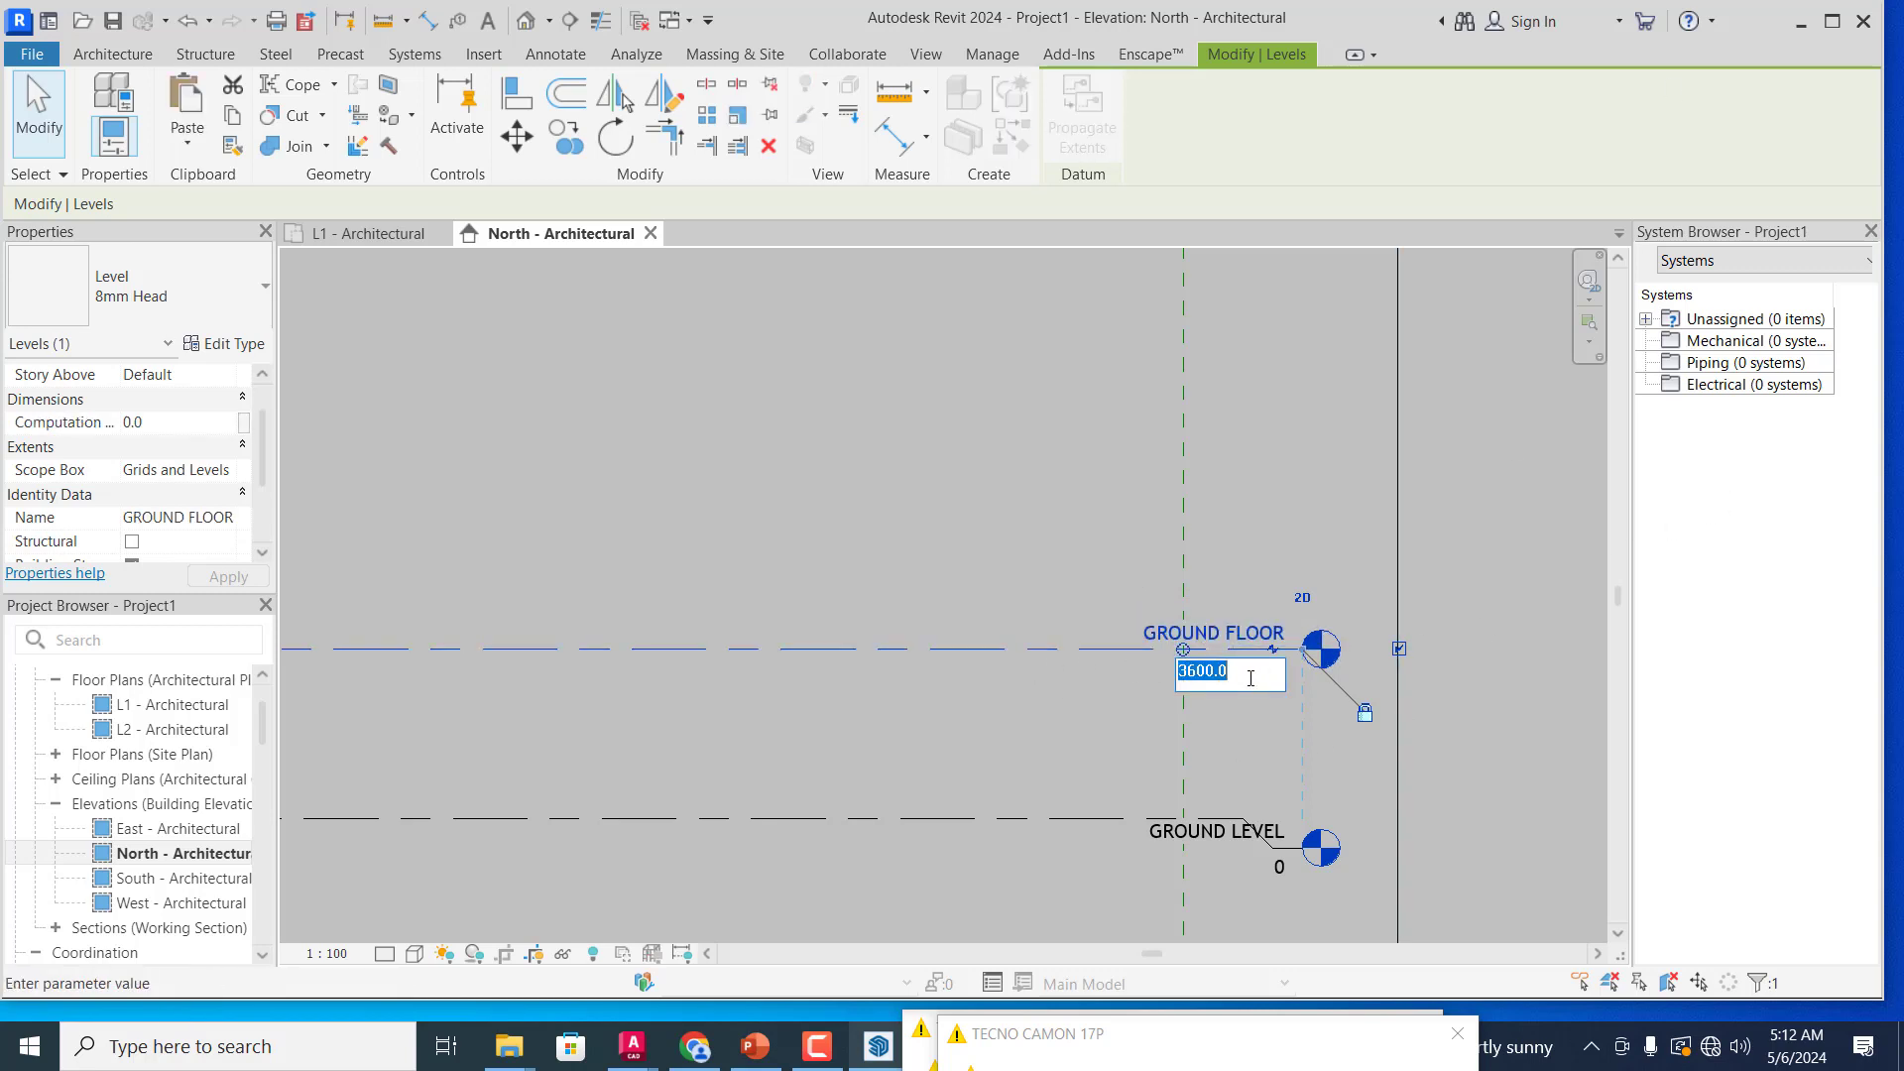
pyautogui.write('450')
pyautogui.press('Return')
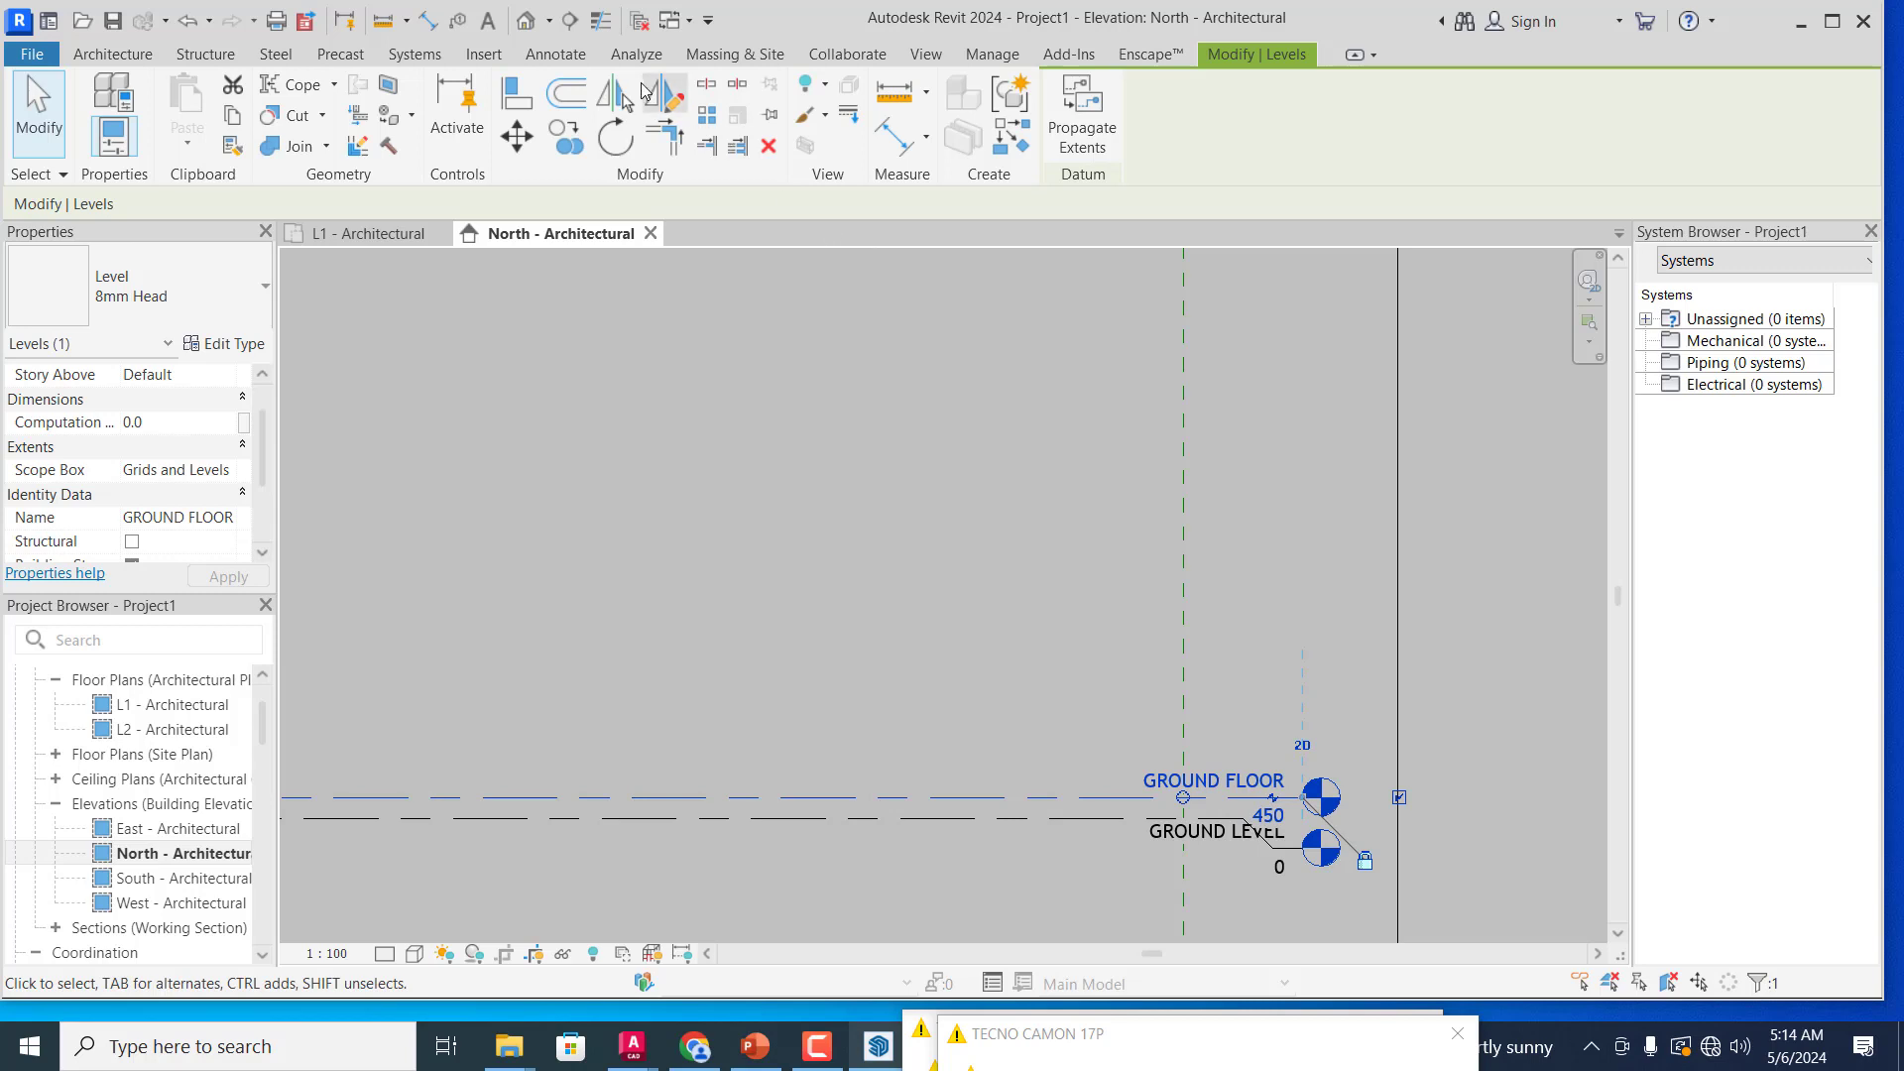
pyautogui.click(568, 145)
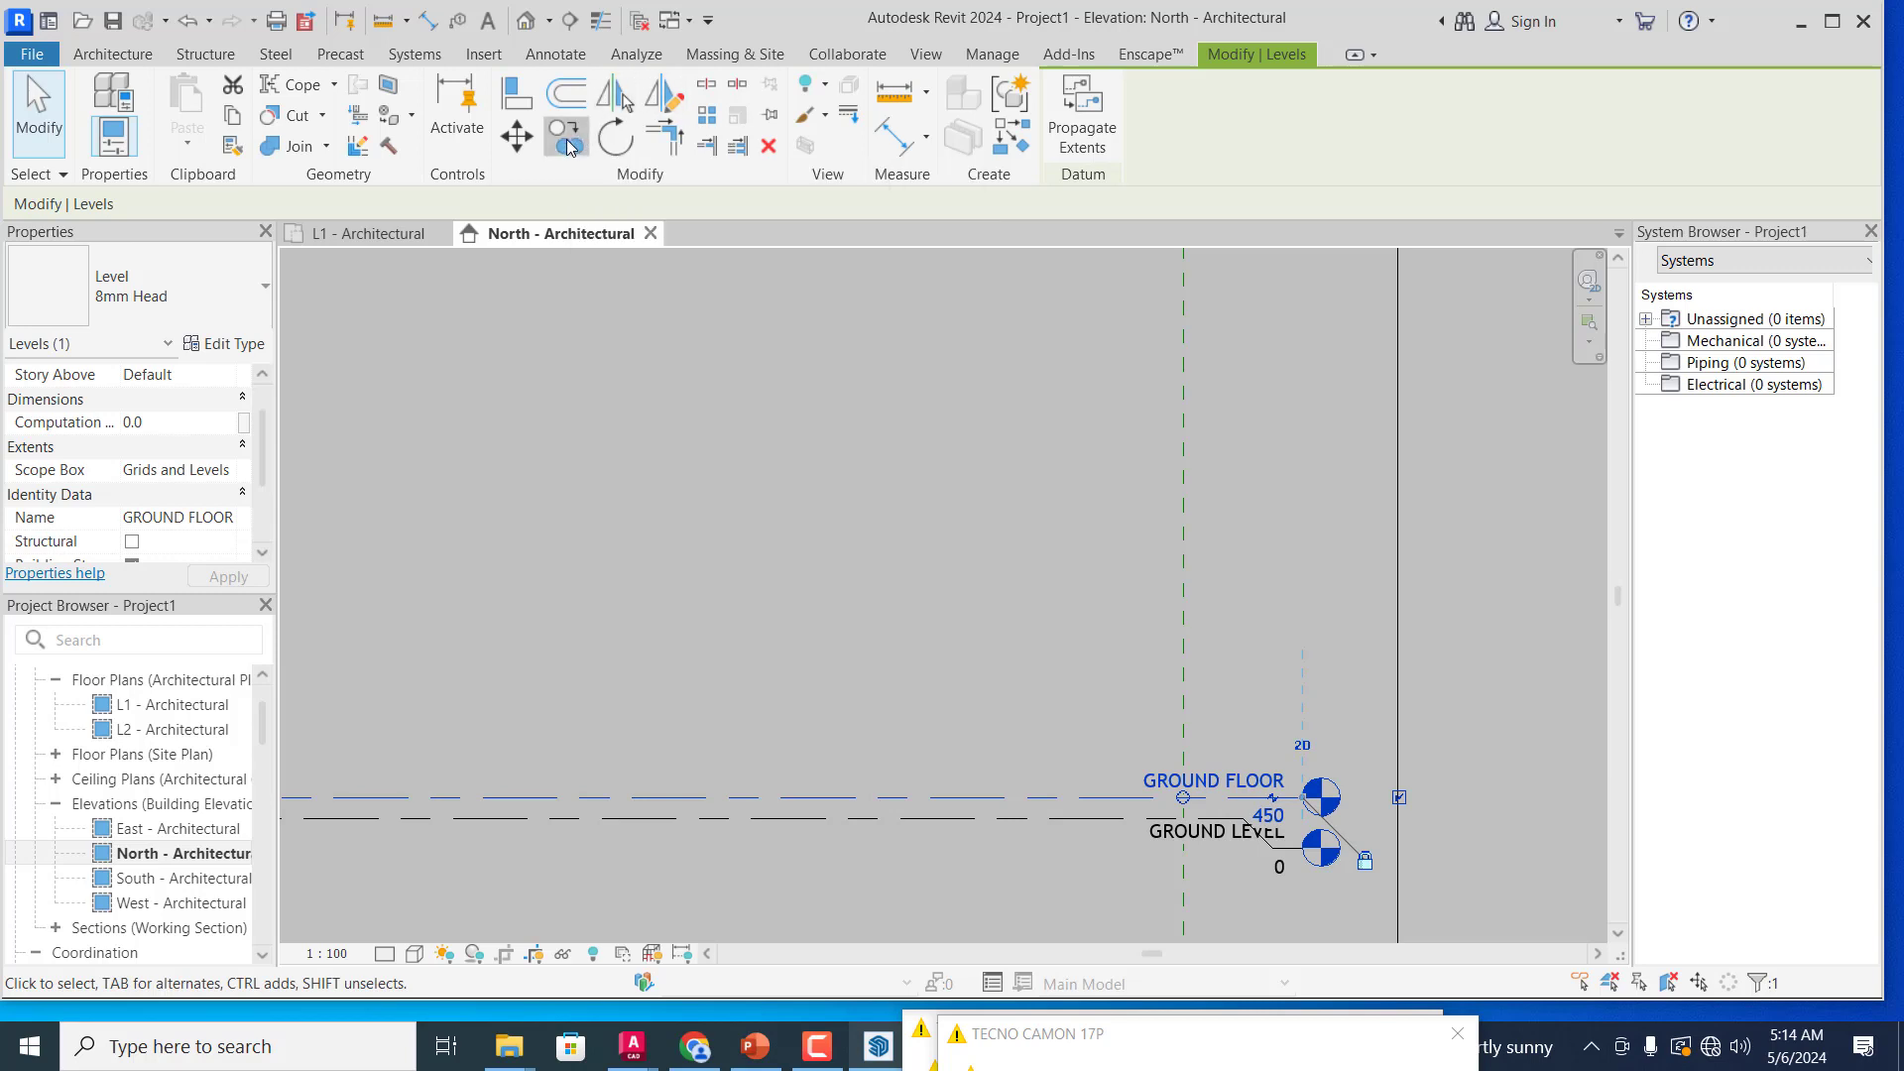
pyautogui.click(829, 798)
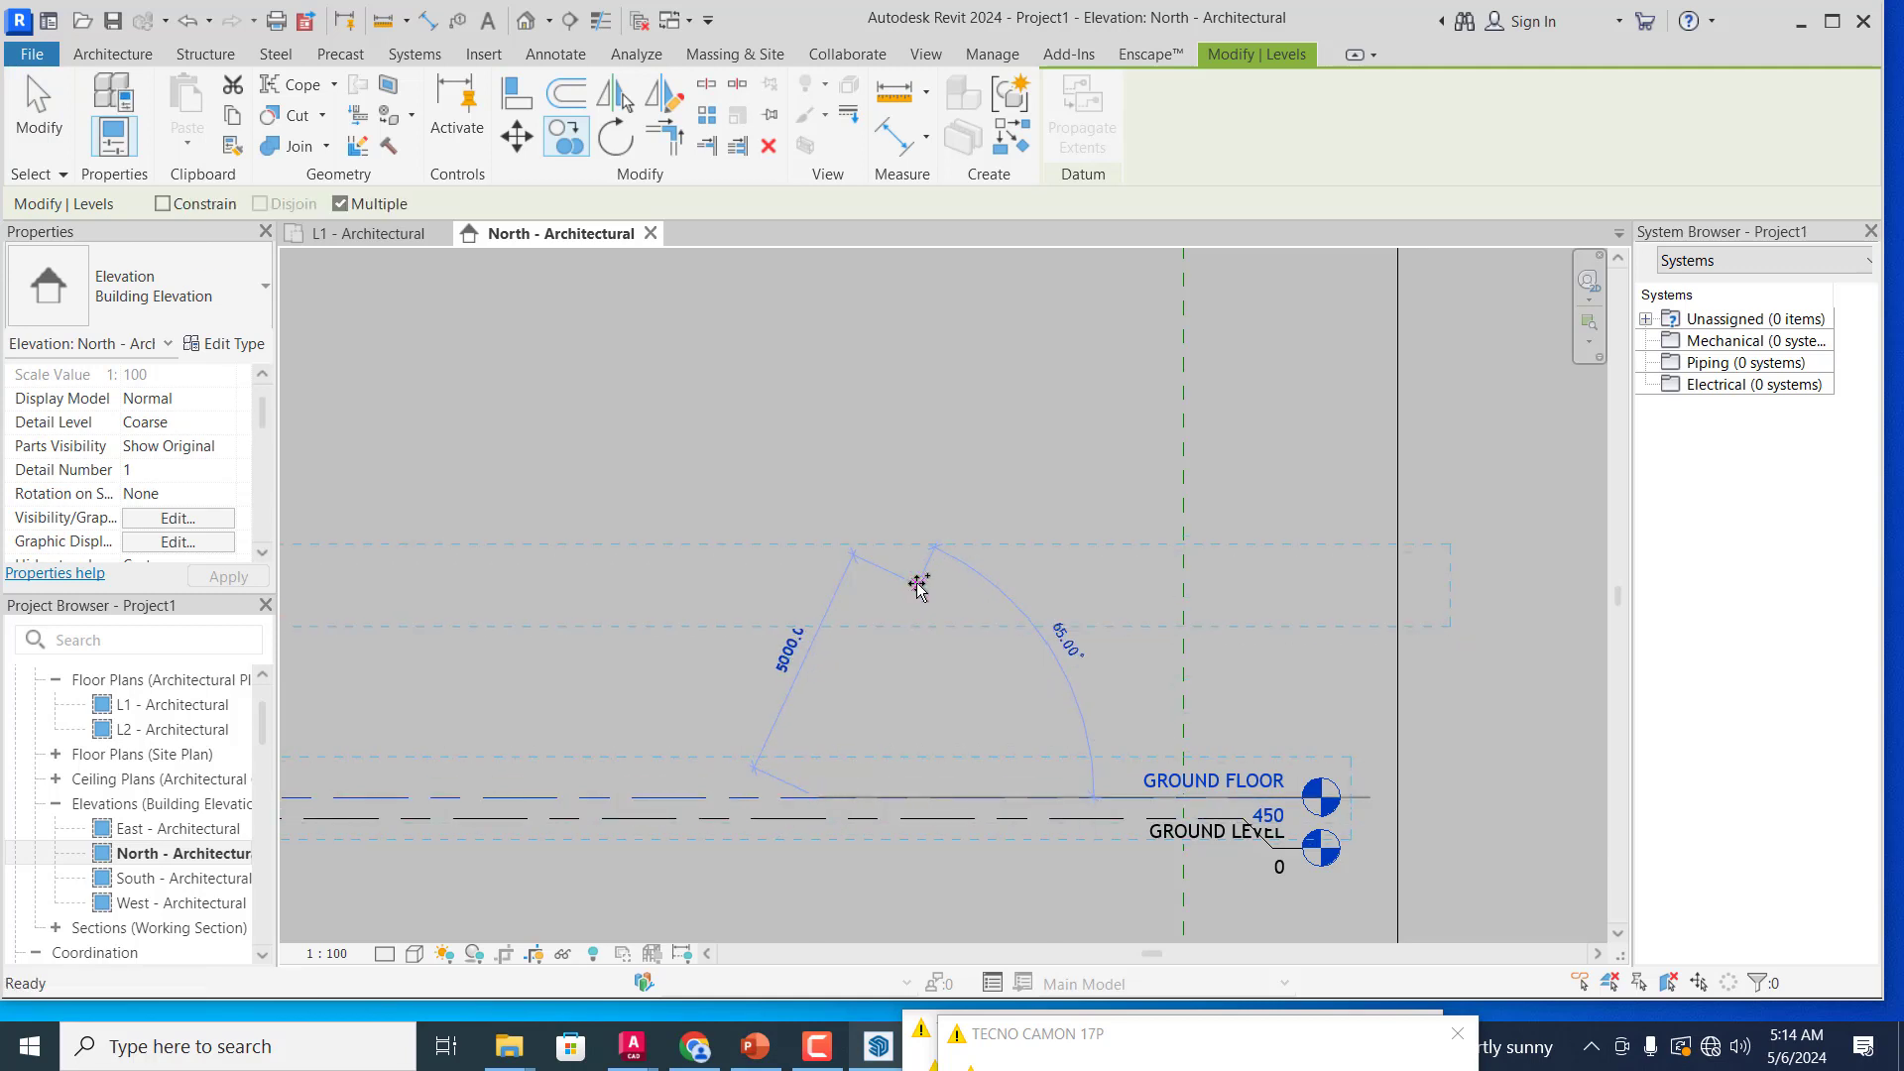
pyautogui.press('Escape')
pyautogui.click(764, 811)
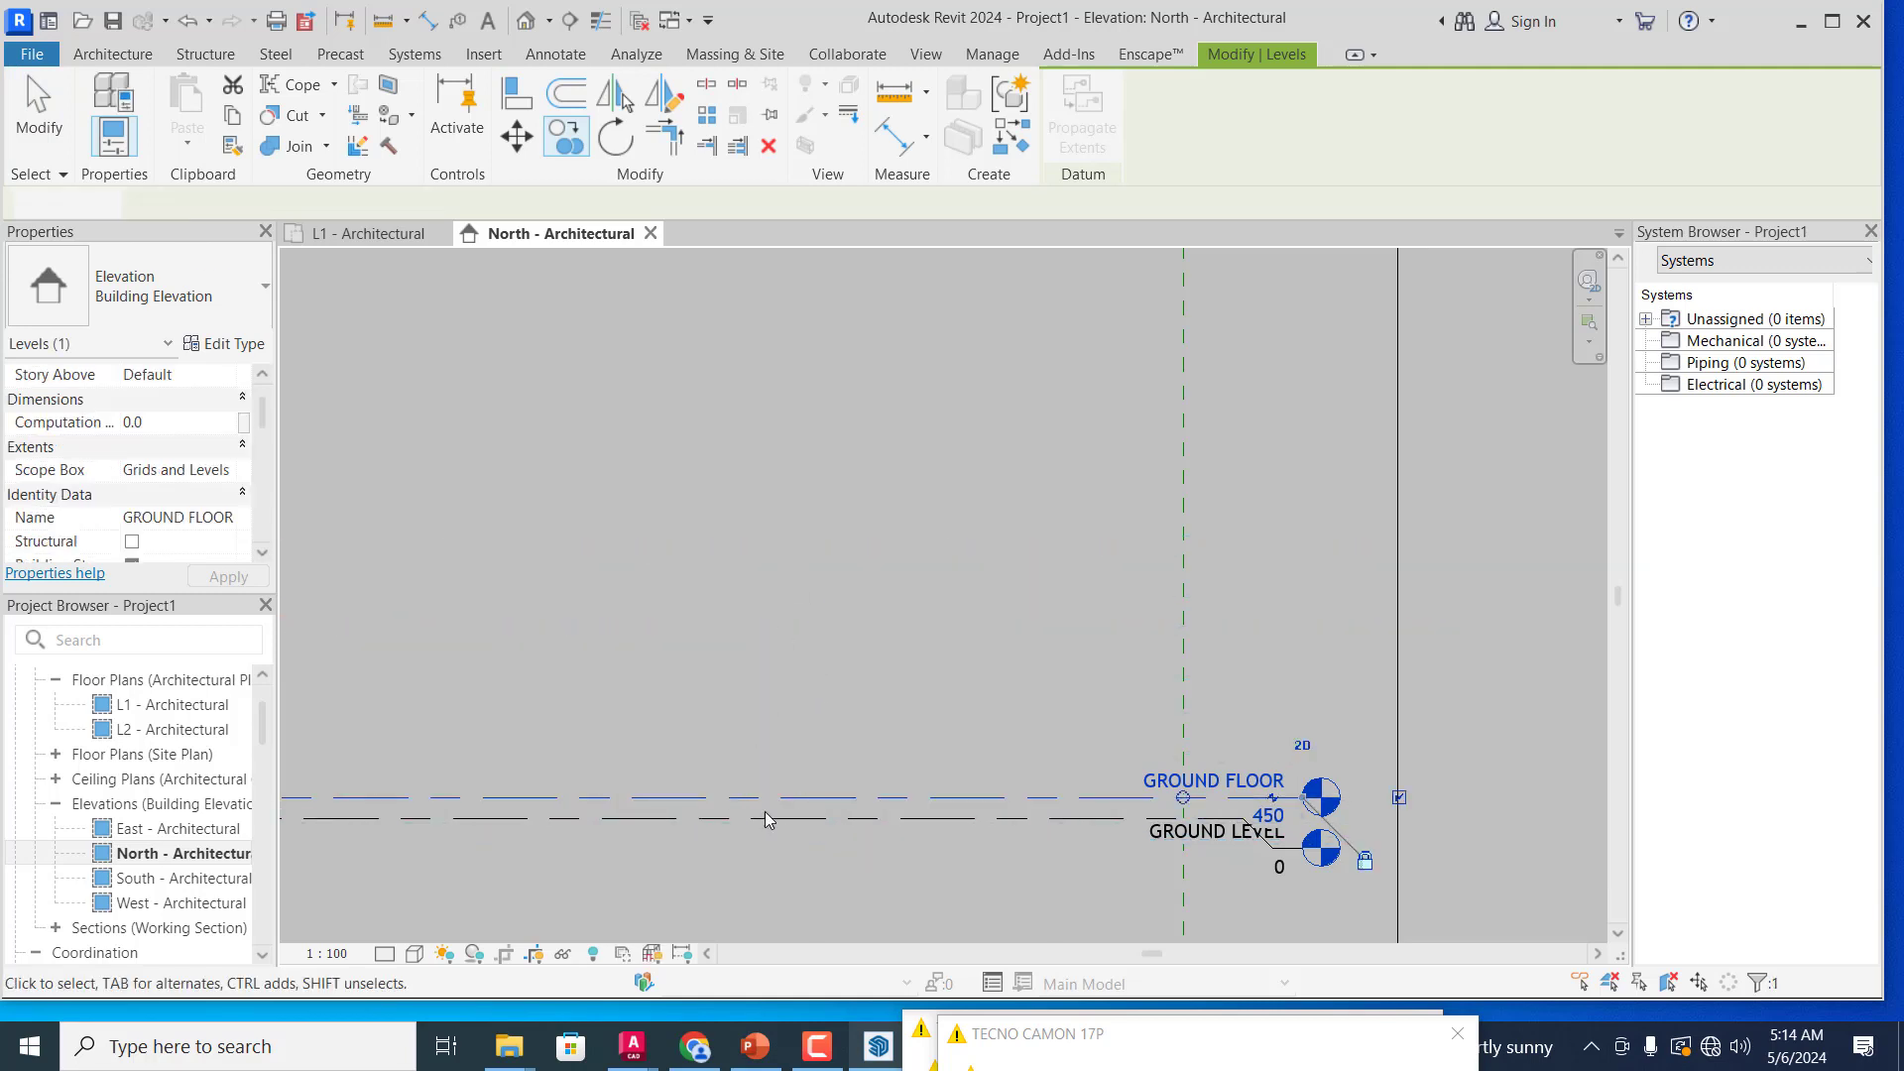
pyautogui.press('Escape')
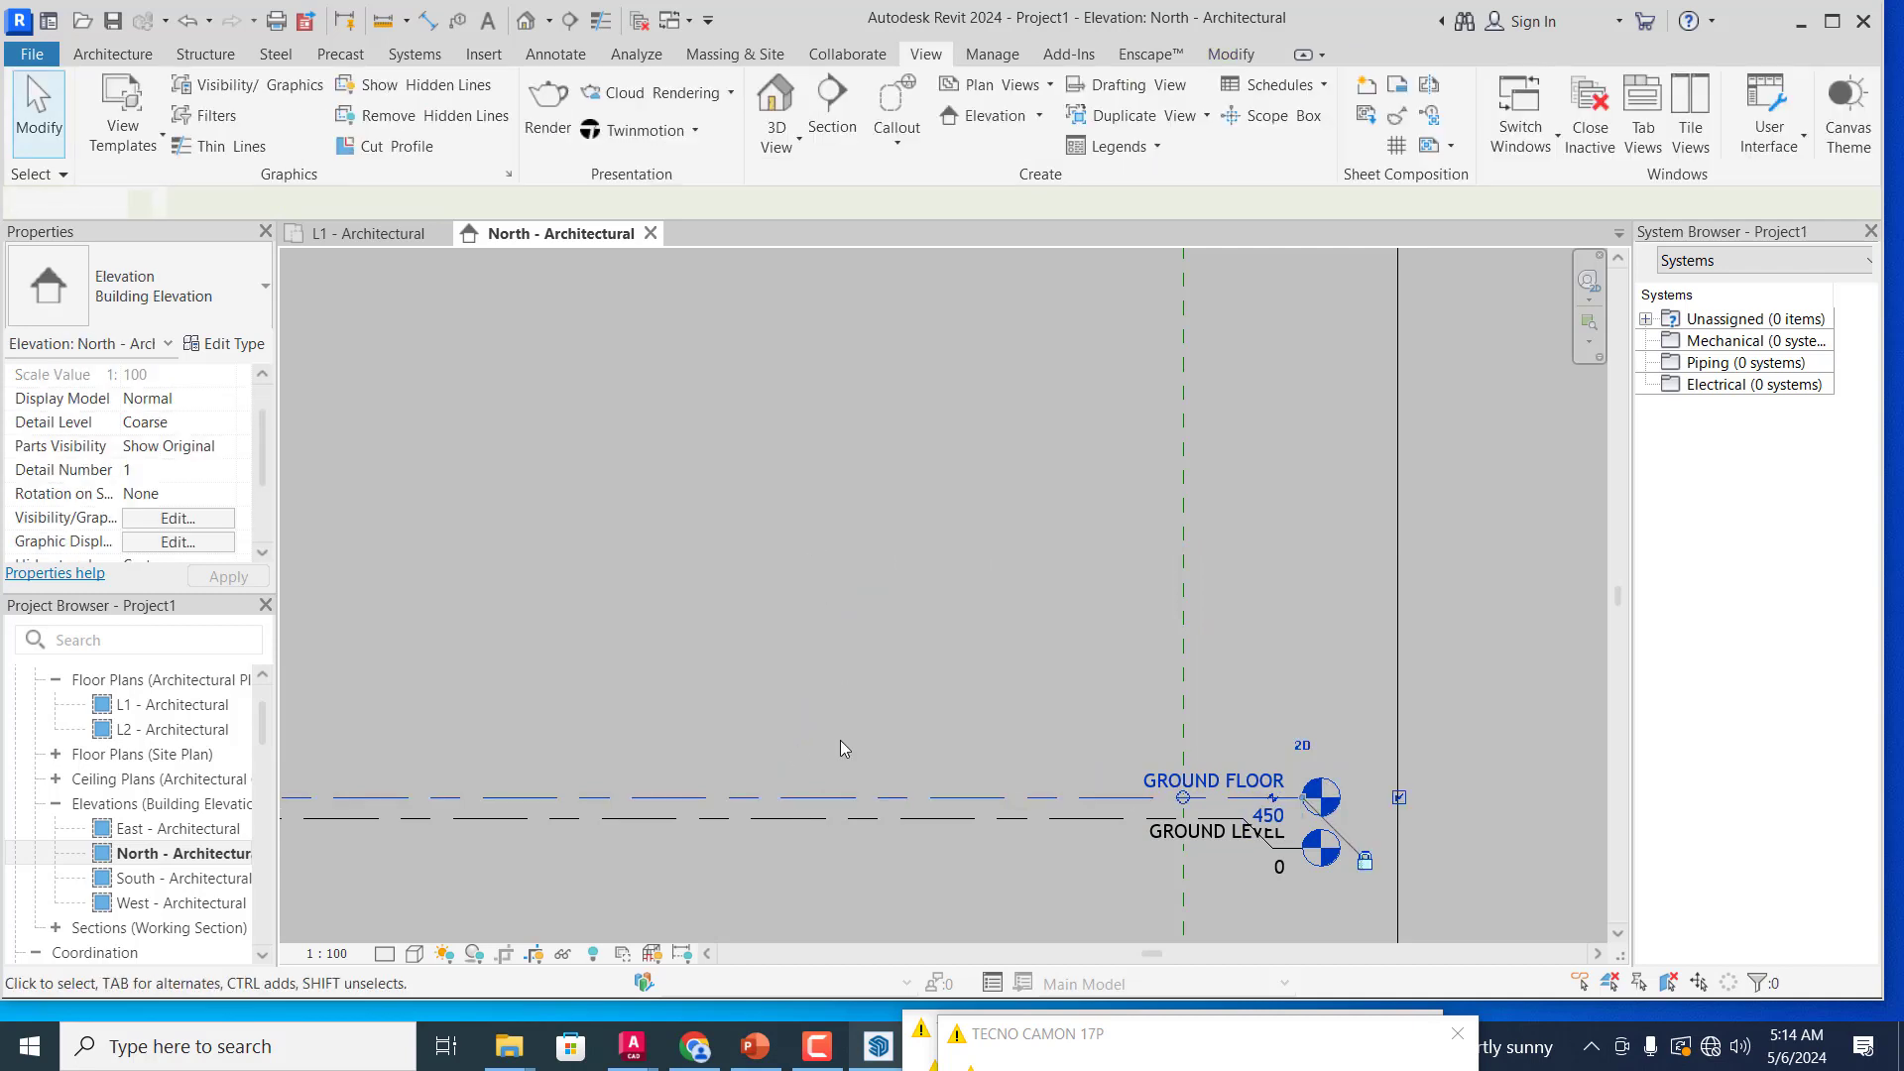
# Step: Copy the GROUND FLOOR level vertically upward twice, placing each copy 3000 above the previous level
pyautogui.click(799, 790)
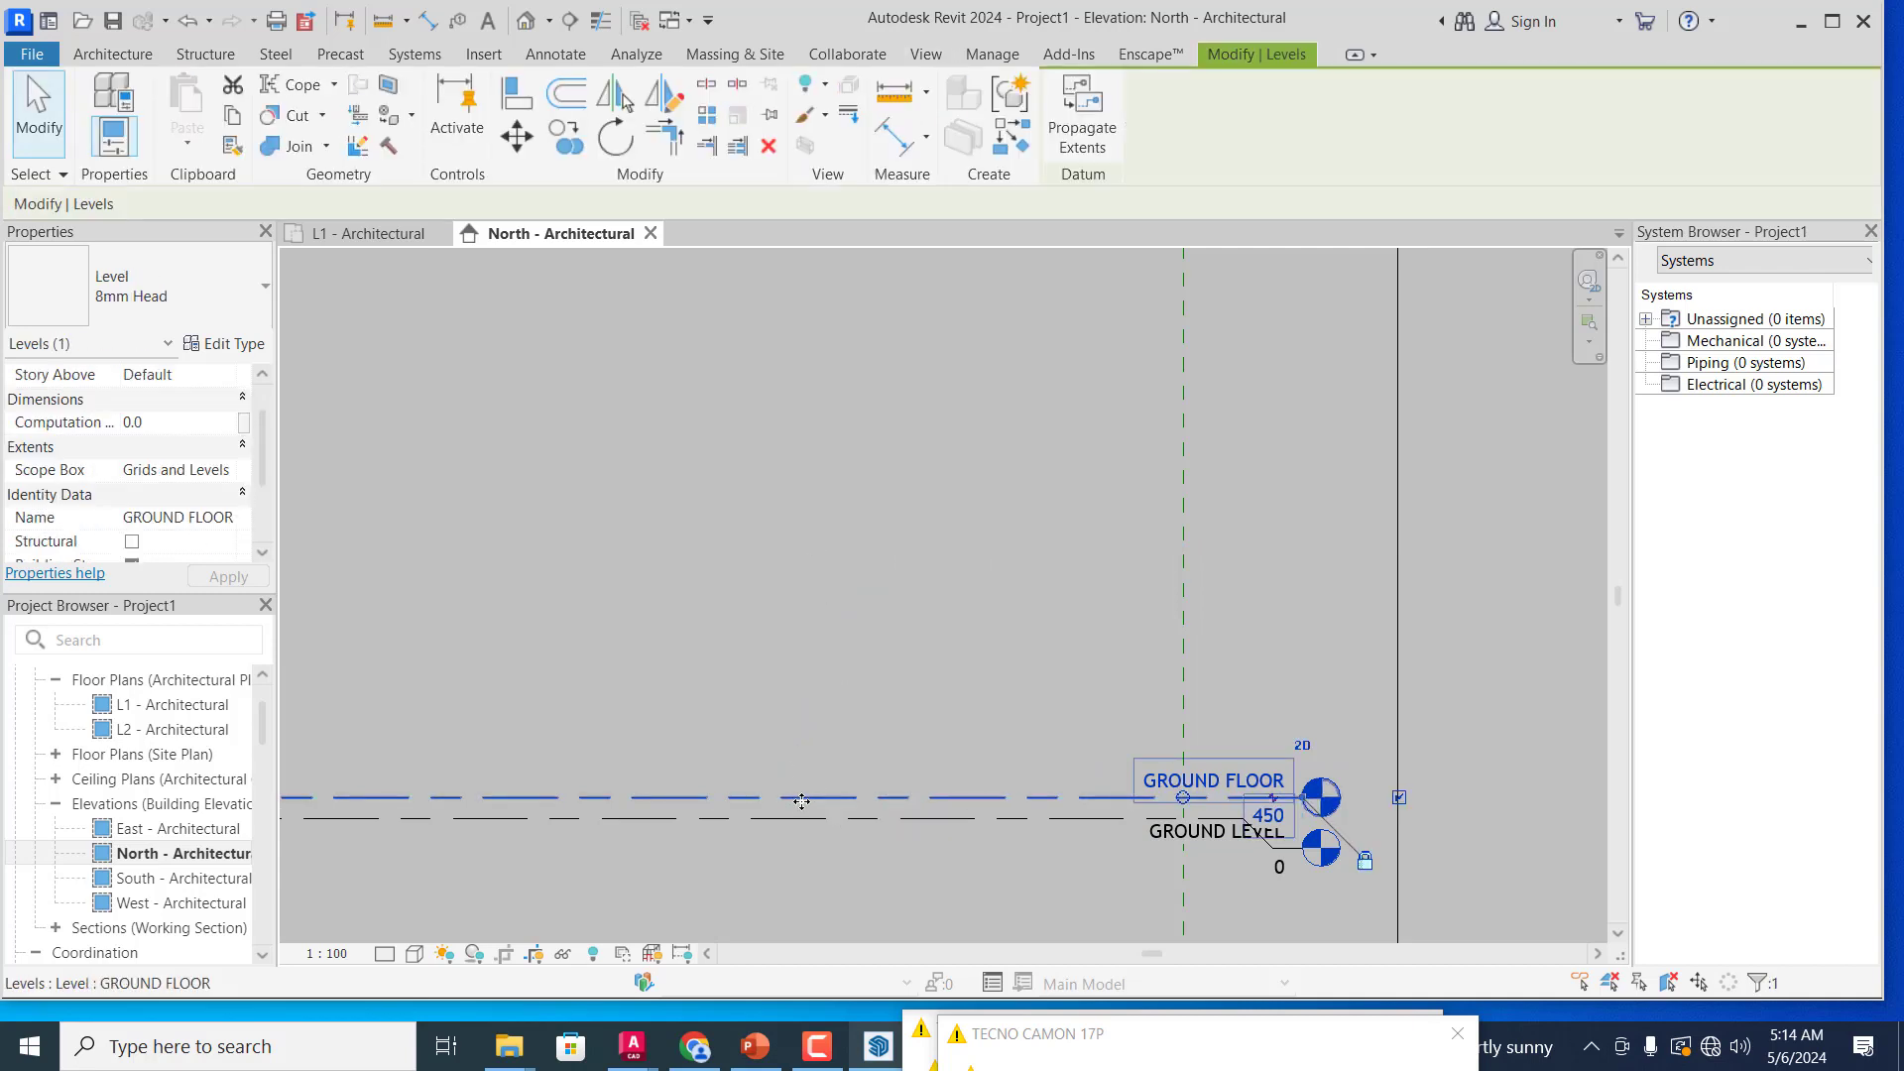
pyautogui.click(570, 136)
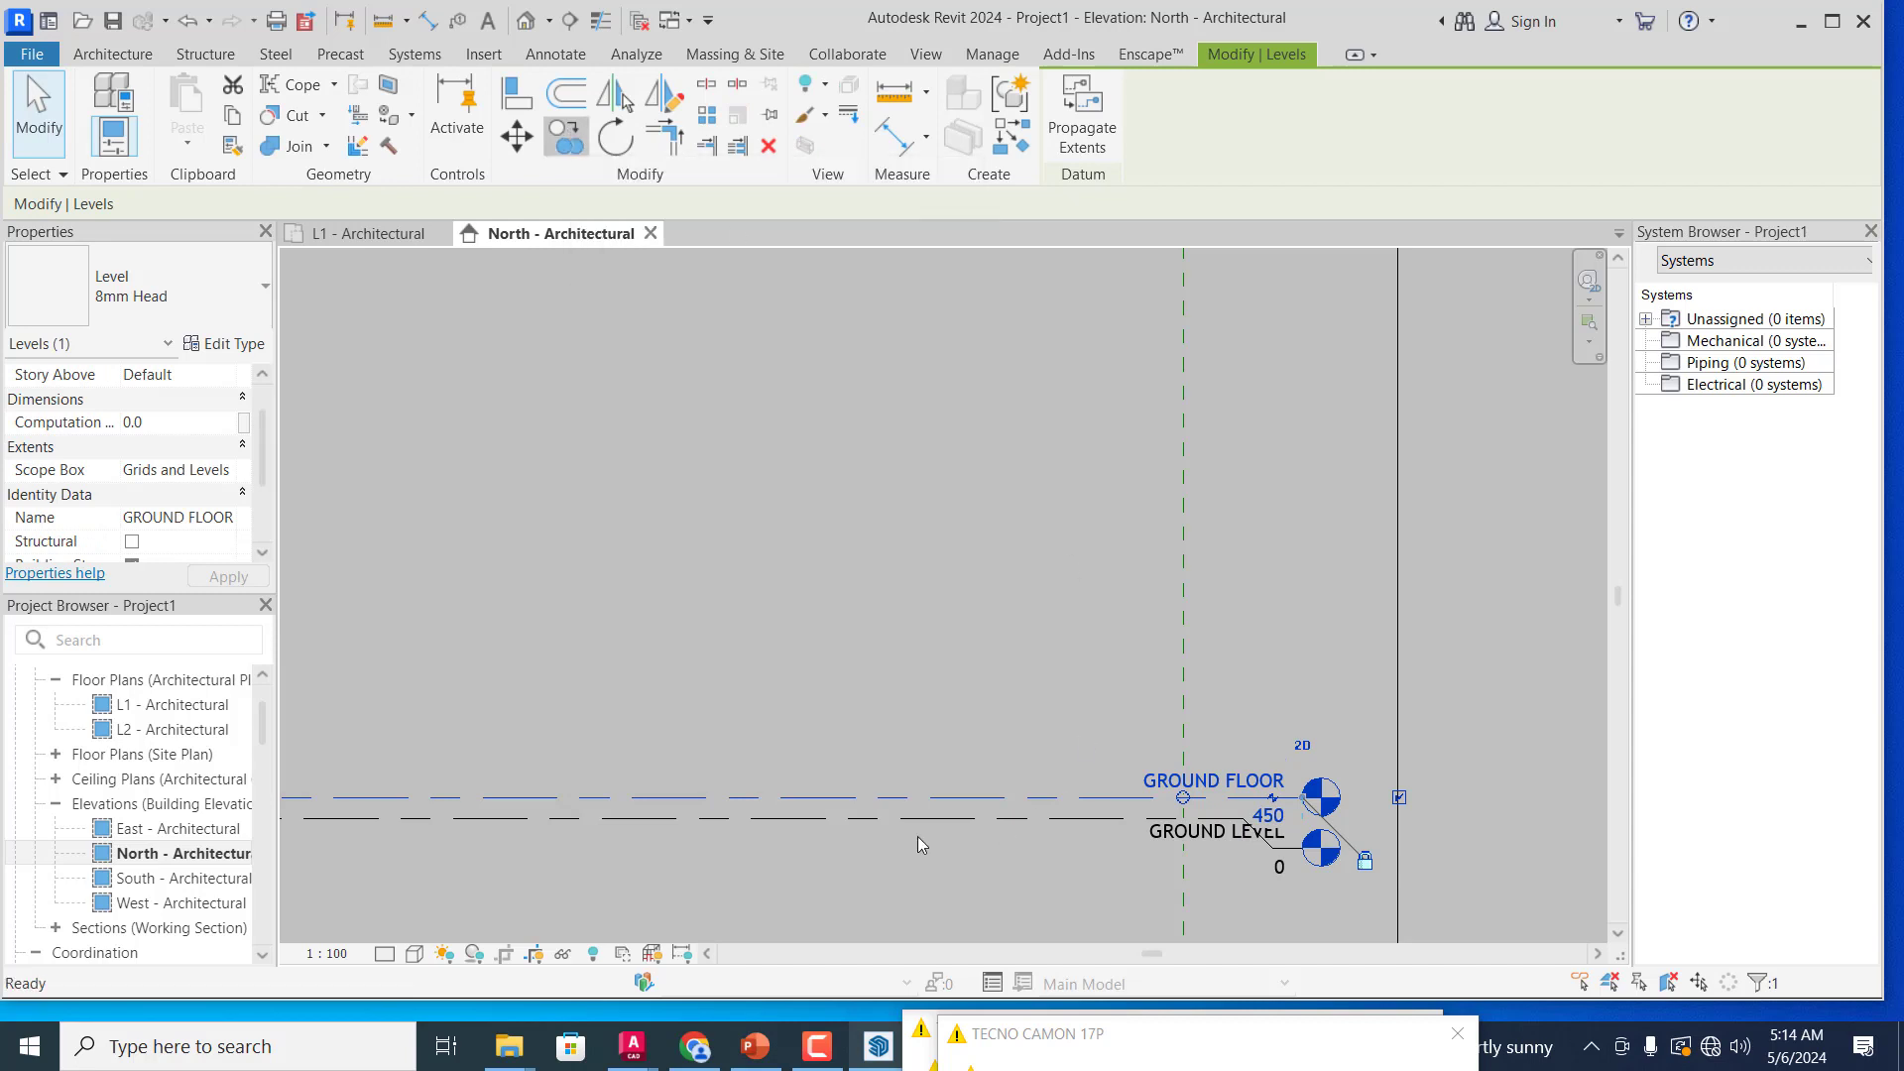
pyautogui.click(824, 797)
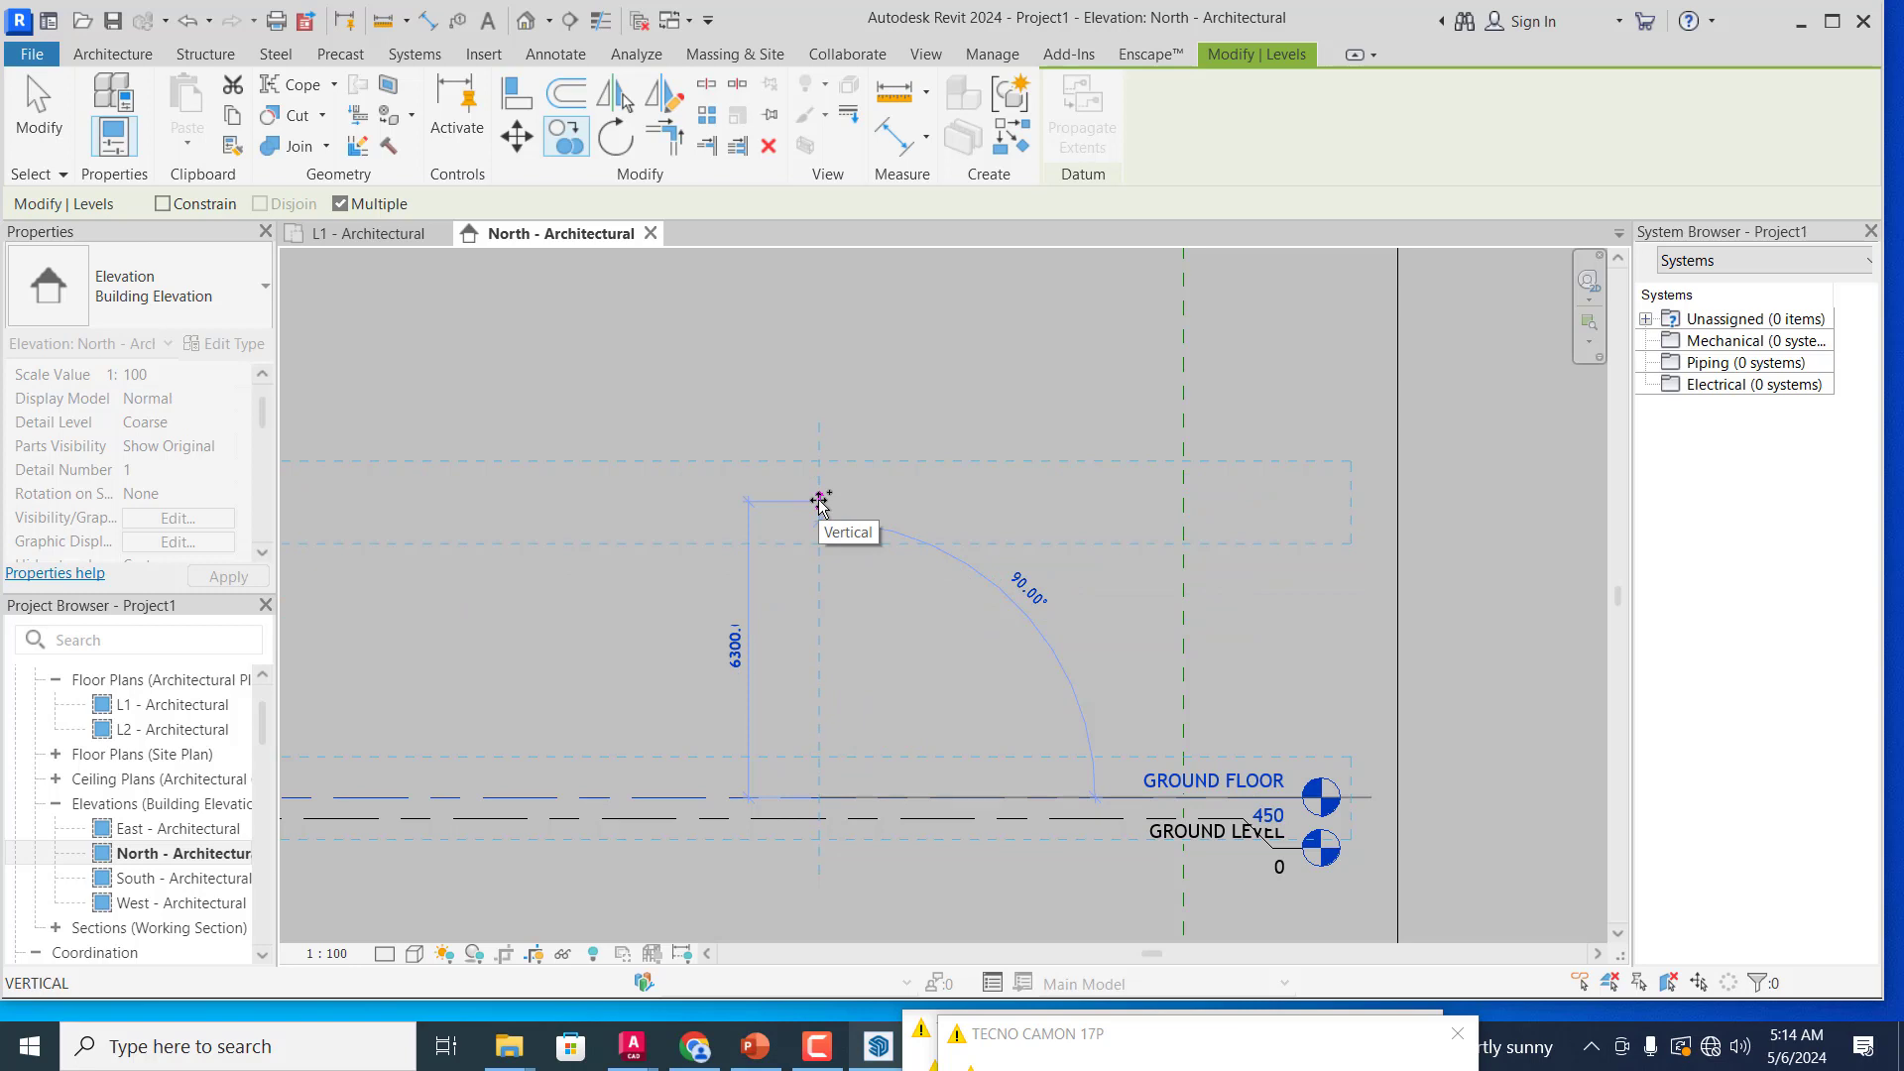
pyautogui.write('3000')
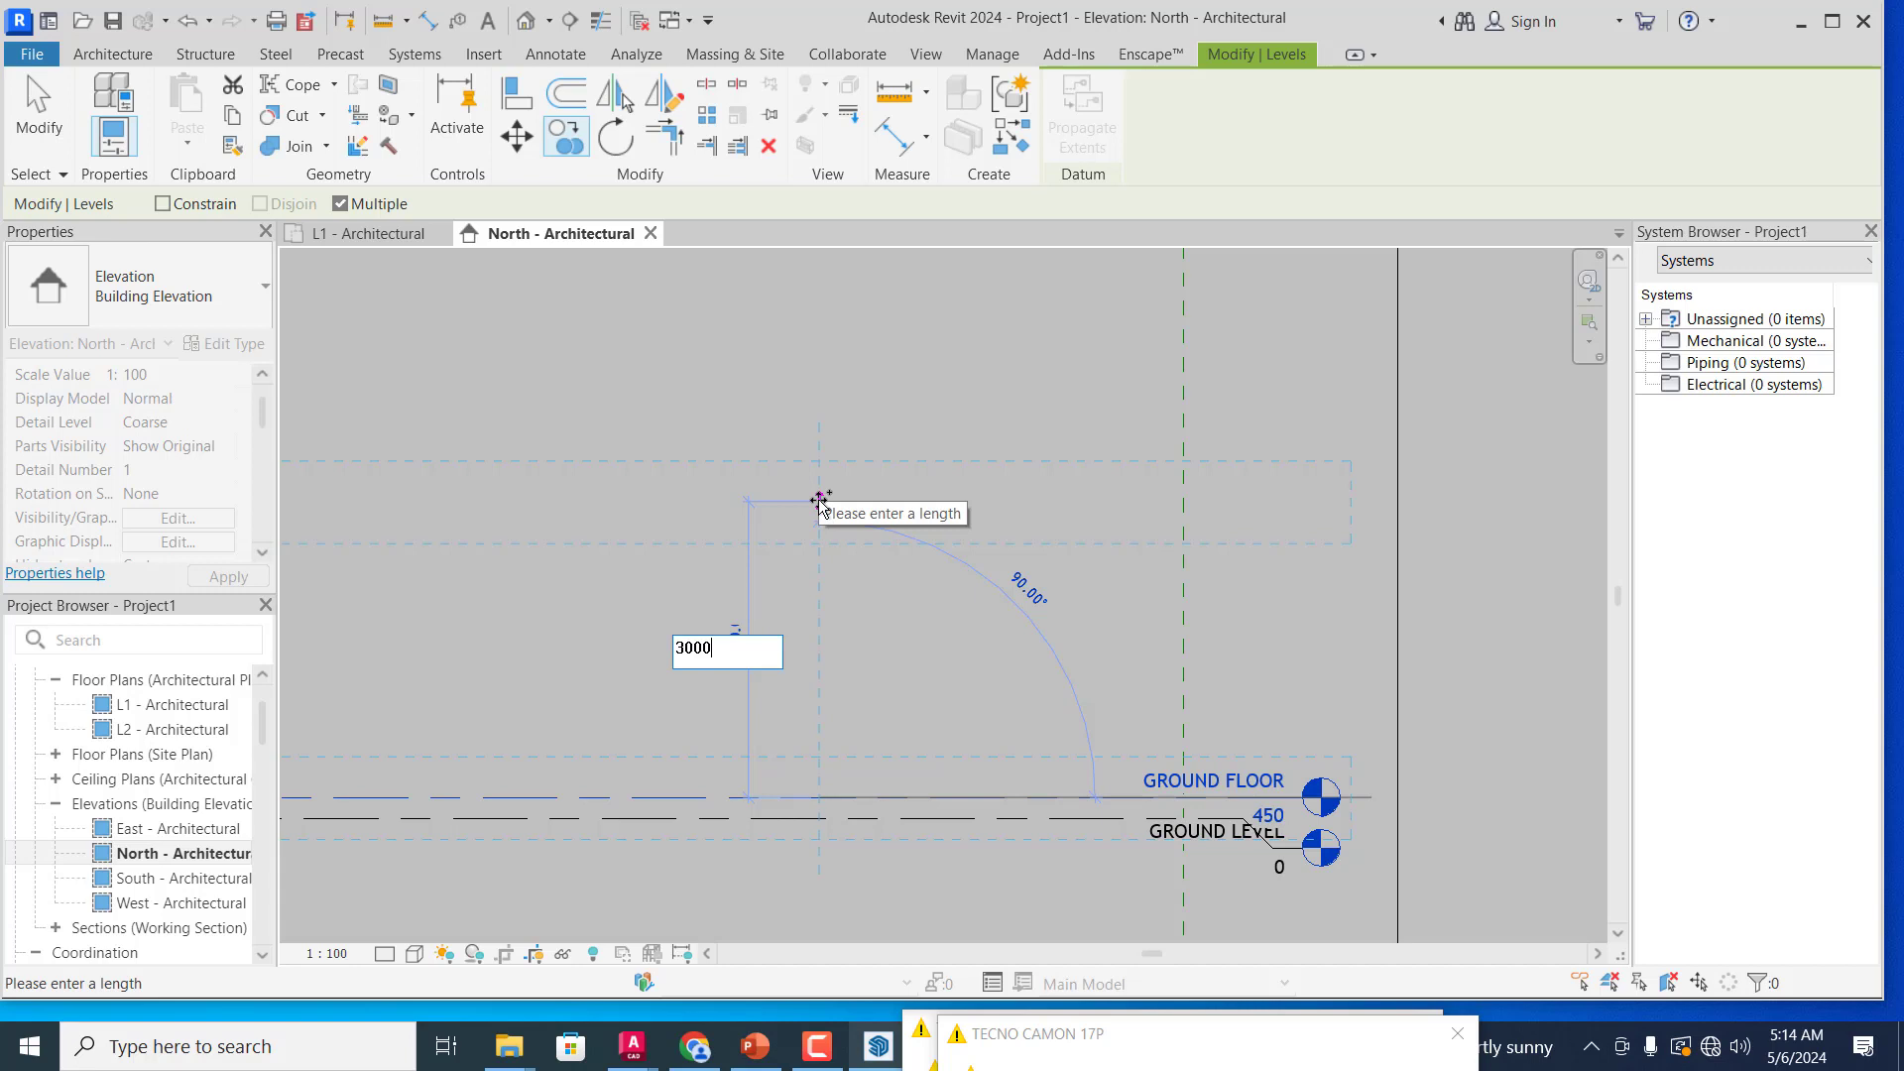
pyautogui.press('Return')
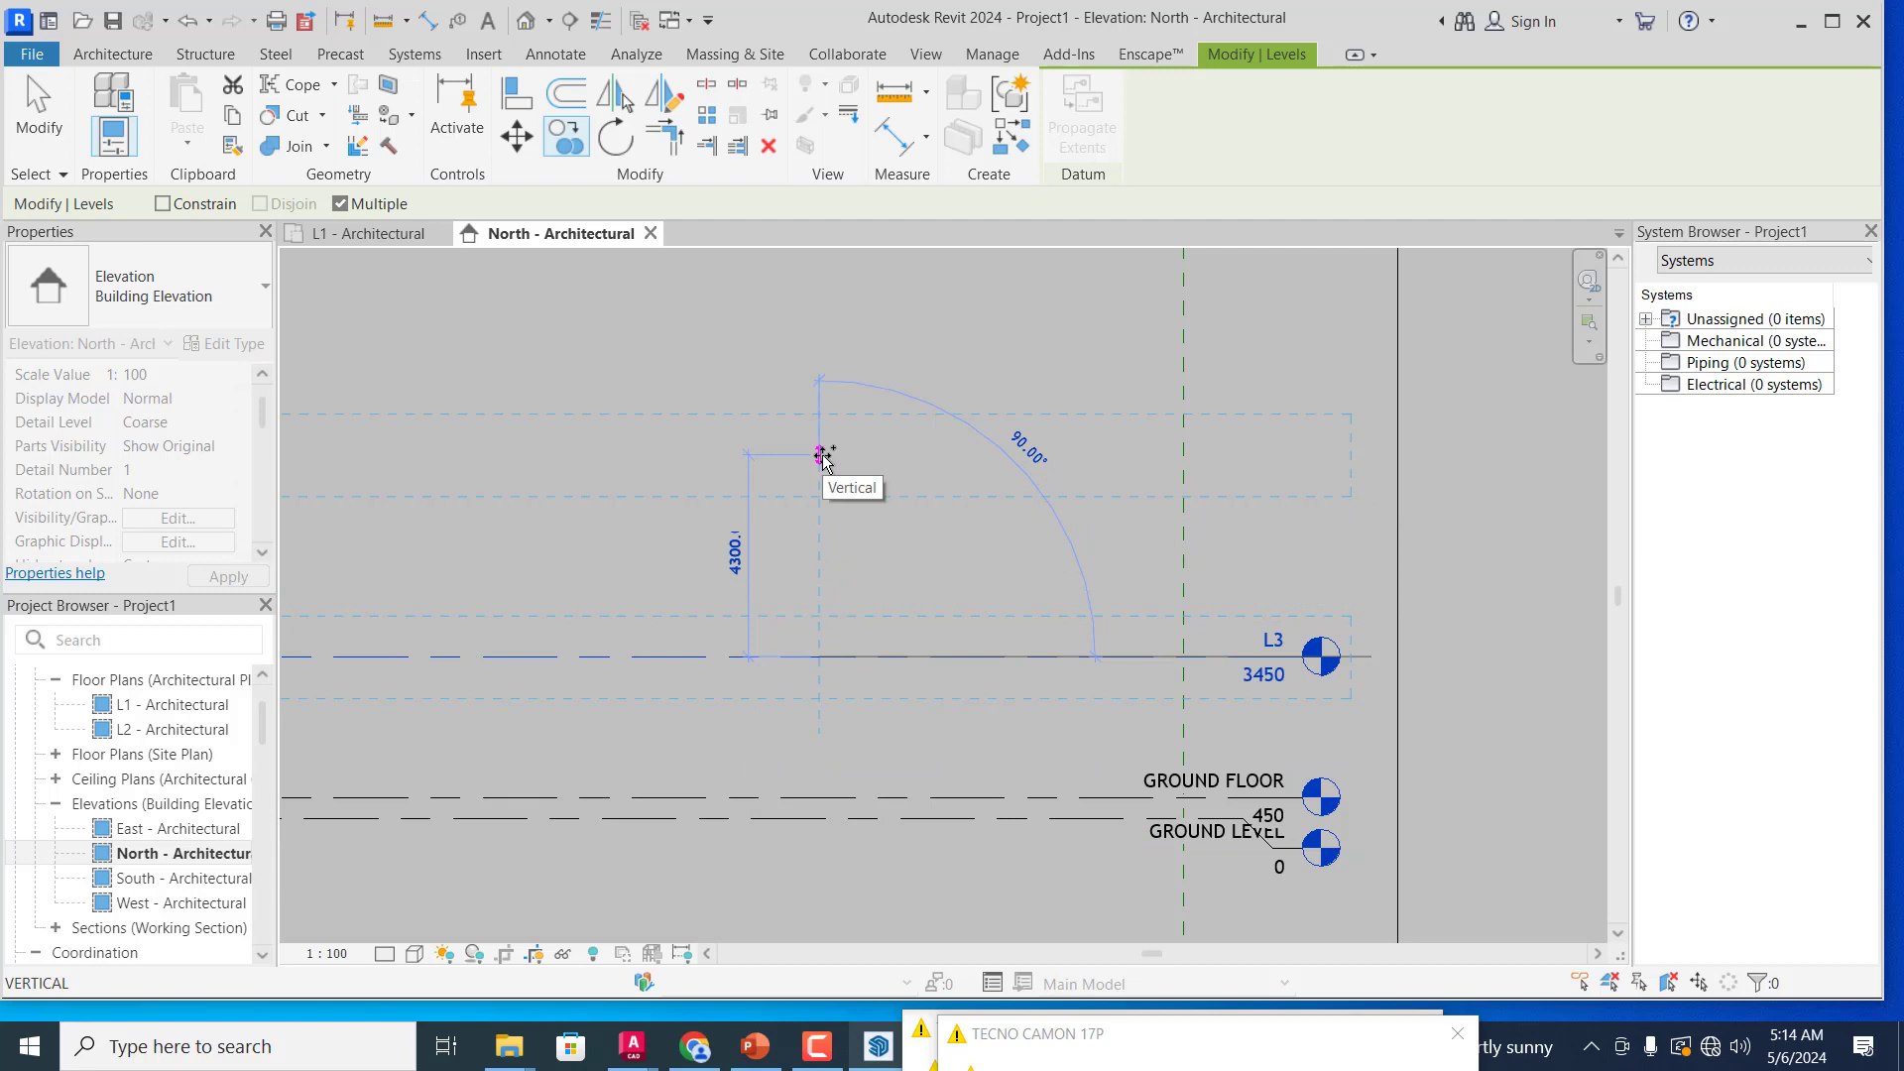
pyautogui.write('300')
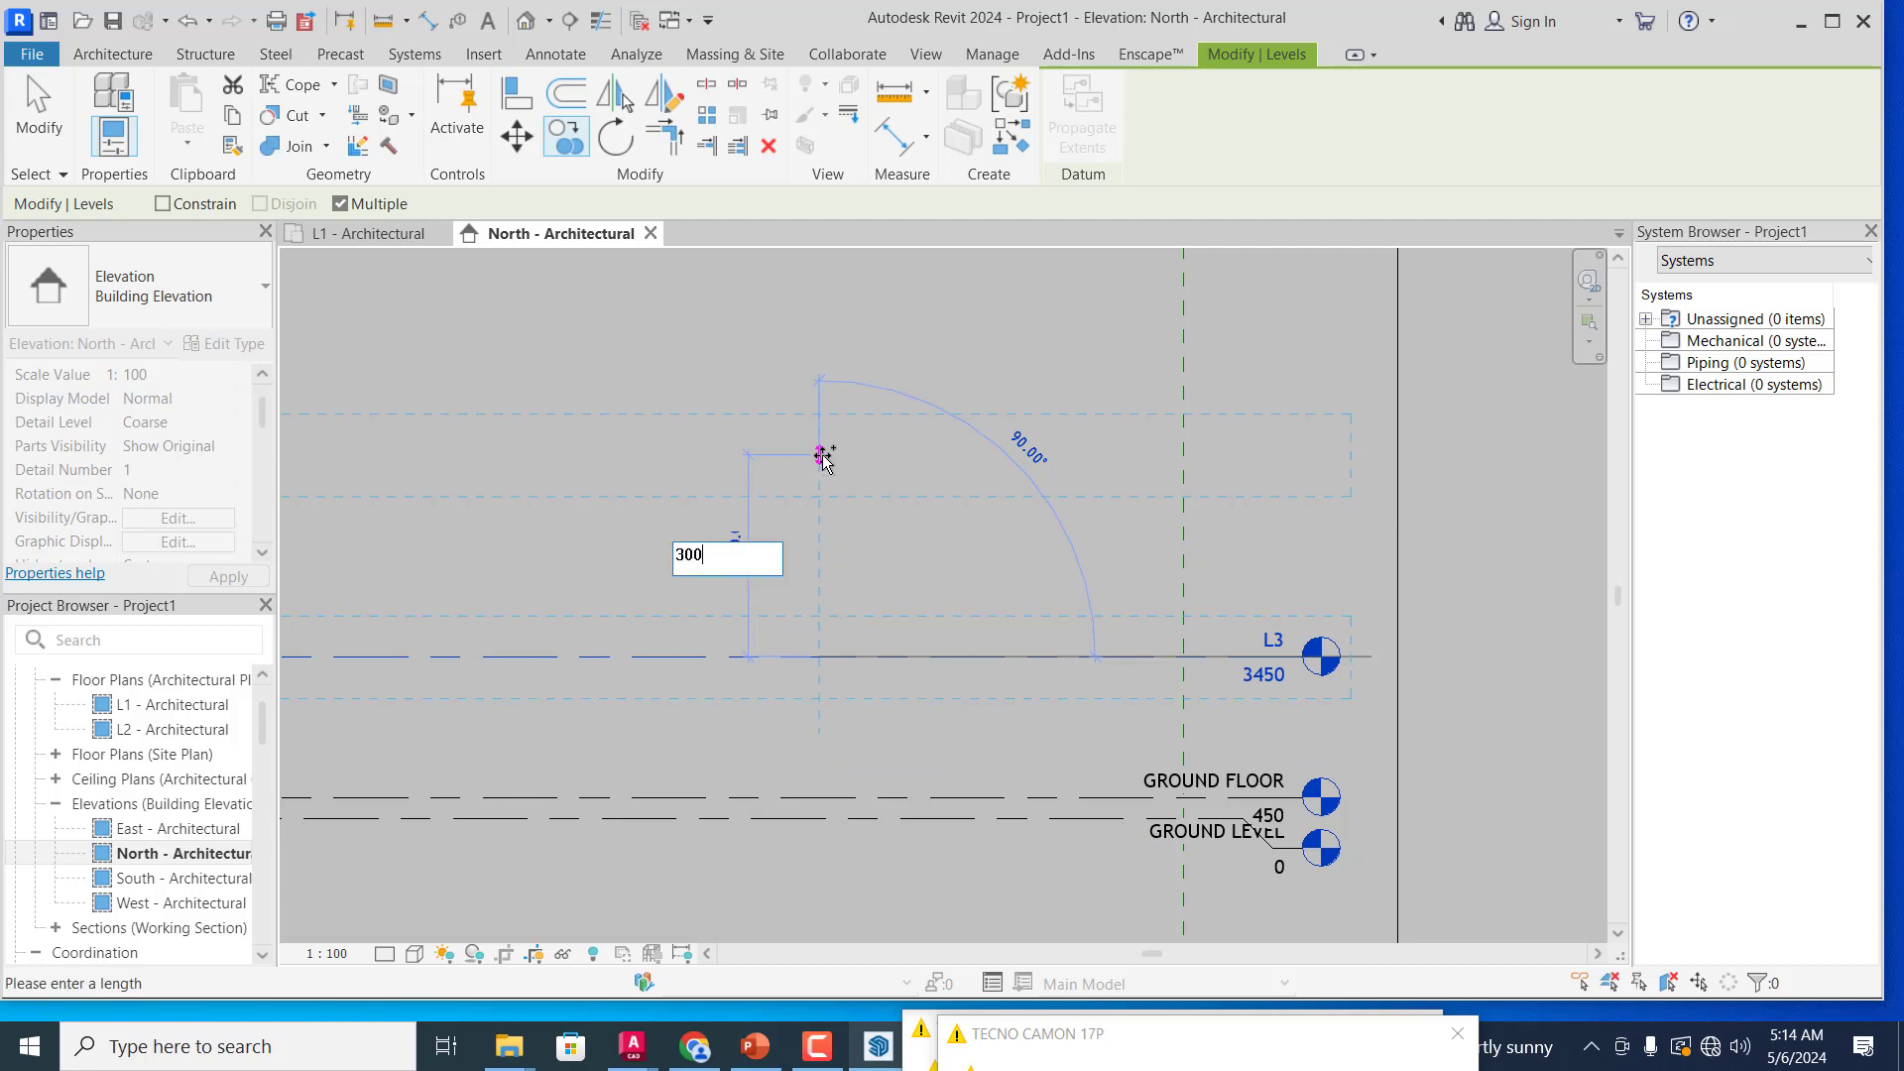
pyautogui.write('0')
pyautogui.press('Return')
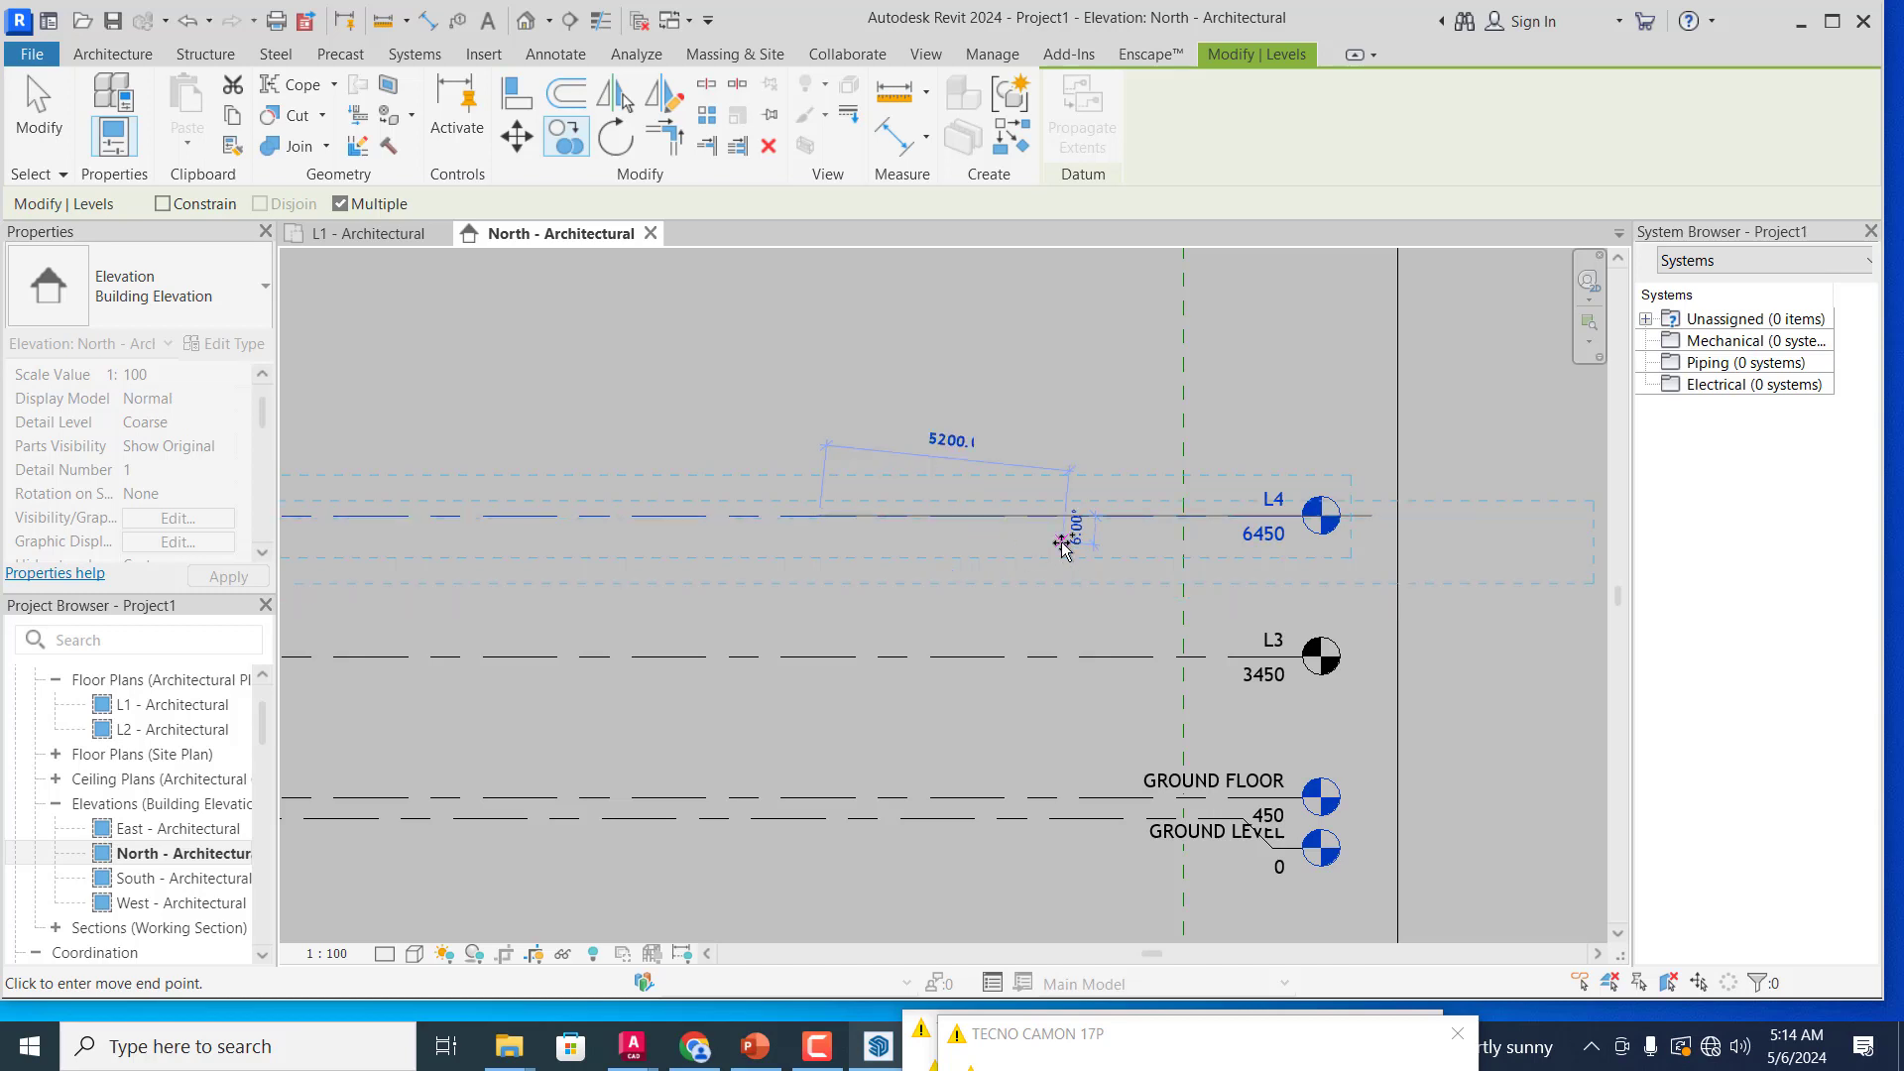
pyautogui.press('Escape')
# Step: Copy the GROUND FLOOR level vertically upward by 1500 to create an intermediate level below L3
pyautogui.click(1059, 801)
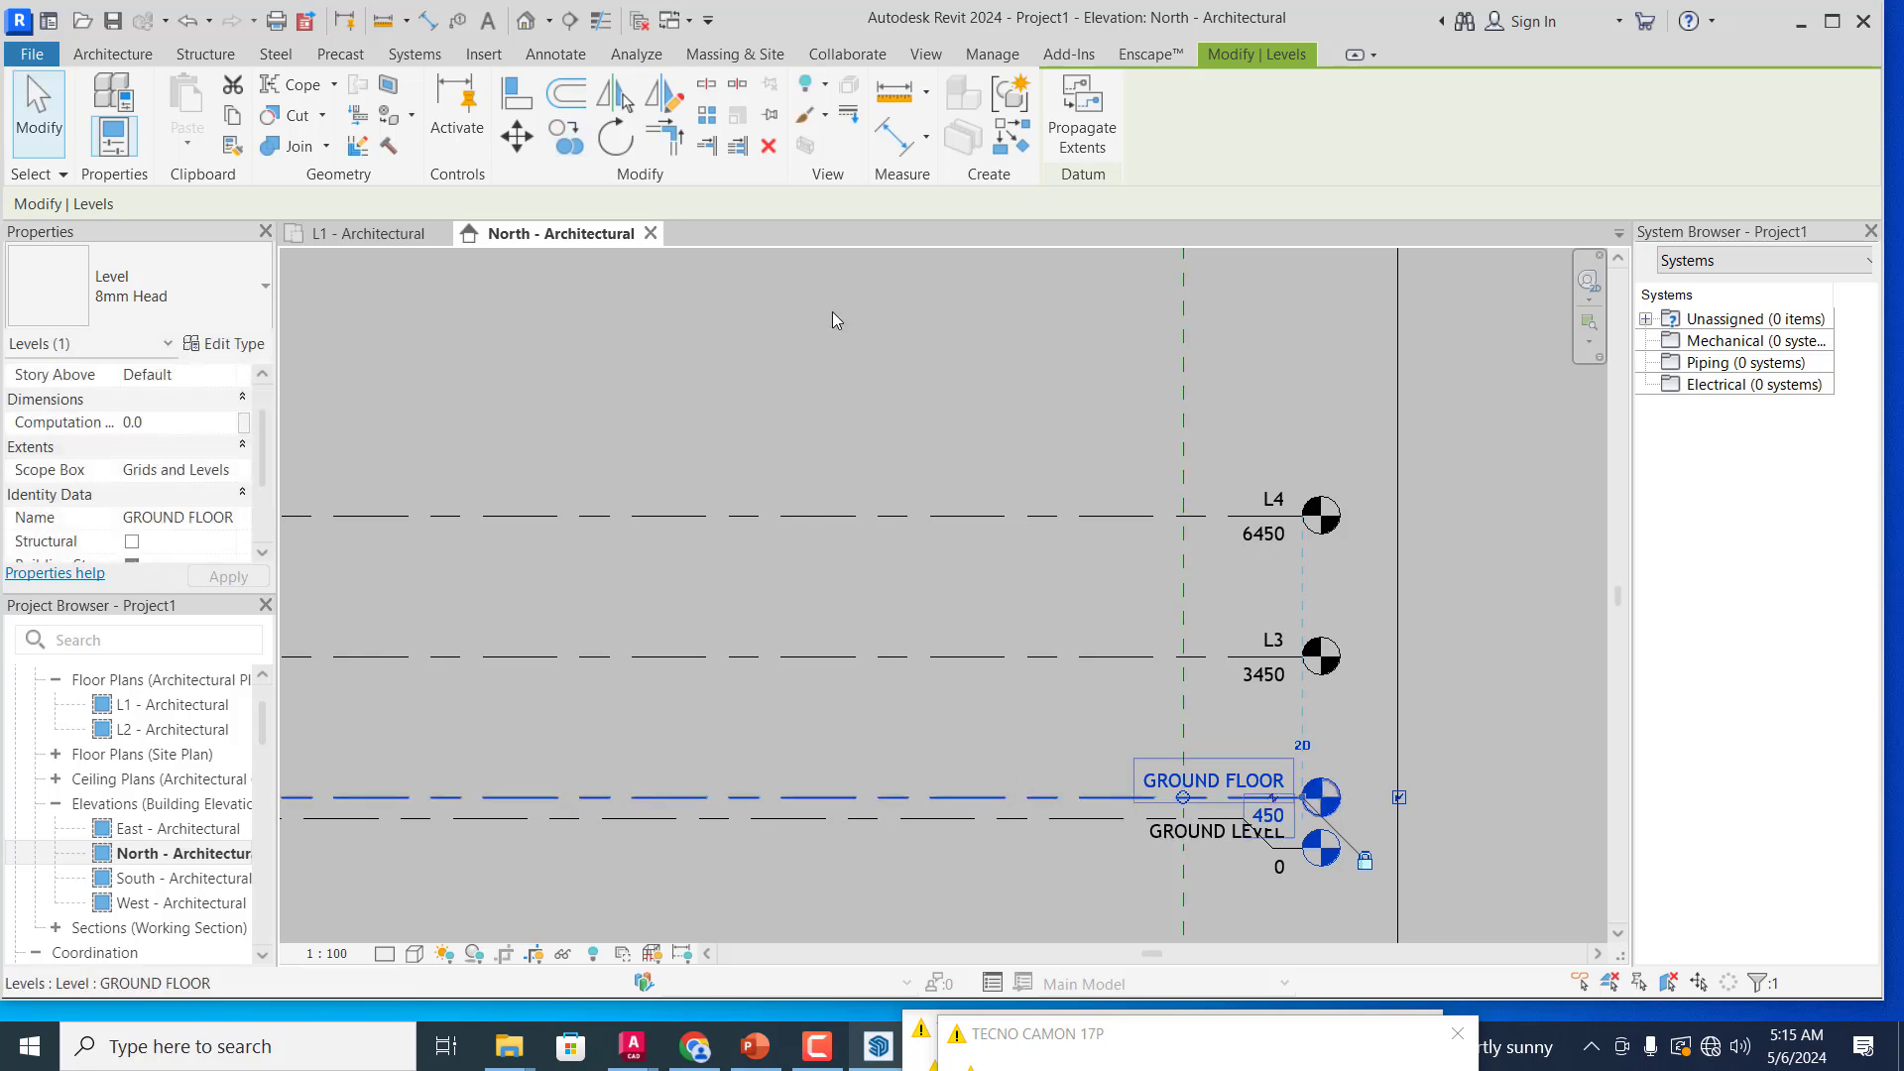
pyautogui.press('c')
pyautogui.press('o')
pyautogui.click(1032, 798)
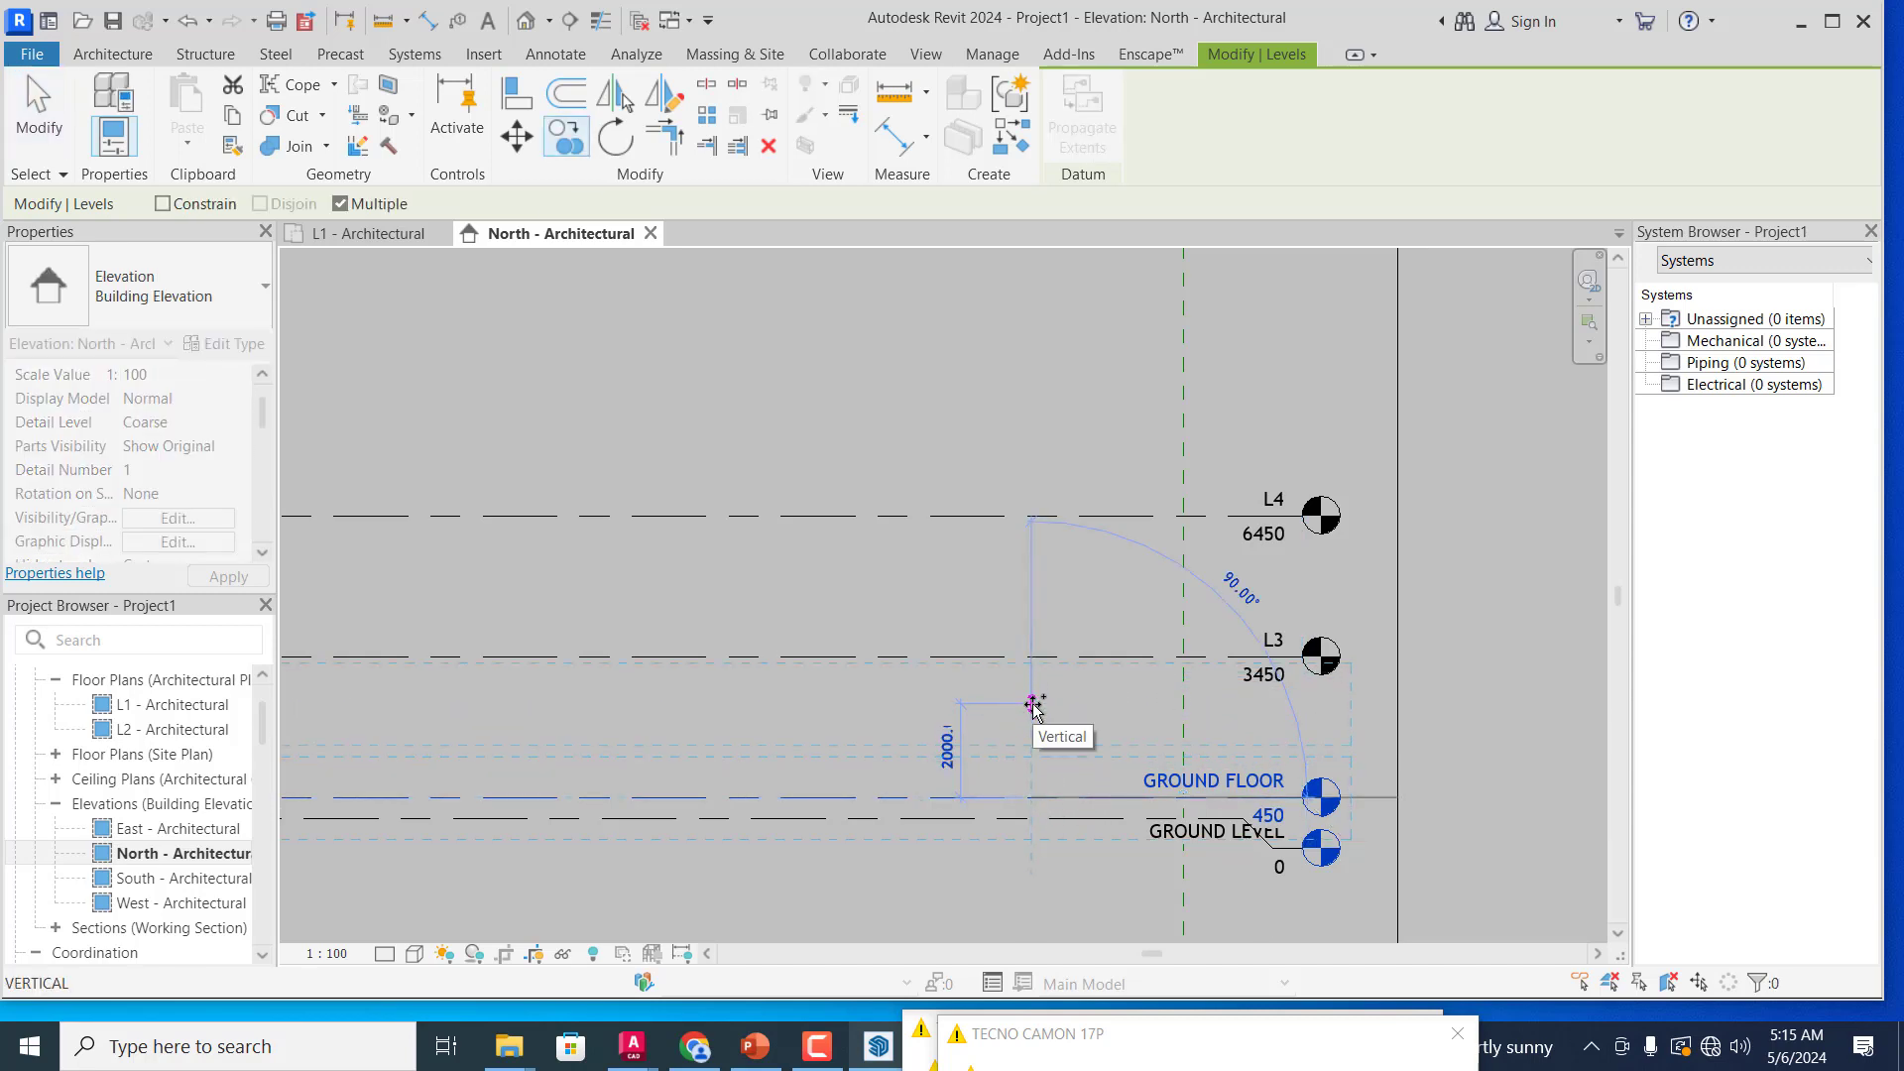
pyautogui.write('1500')
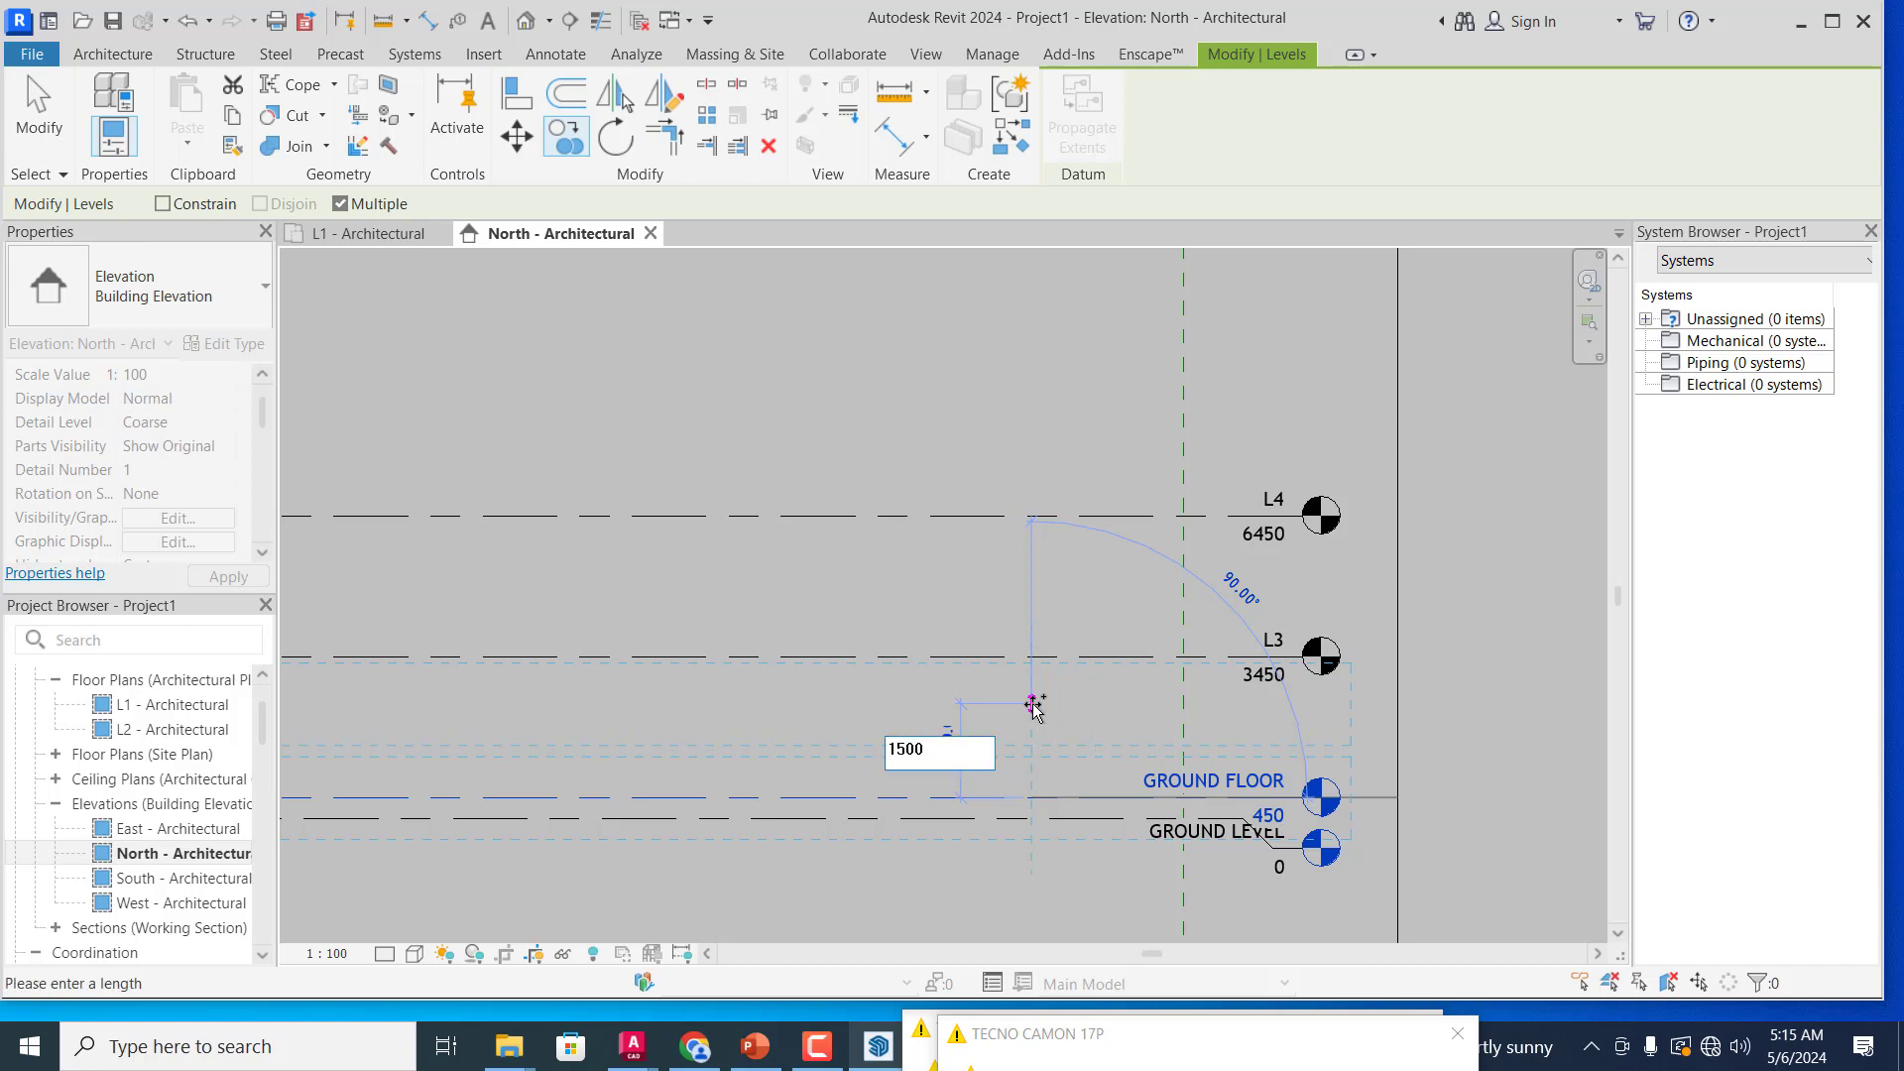
pyautogui.press('Return')
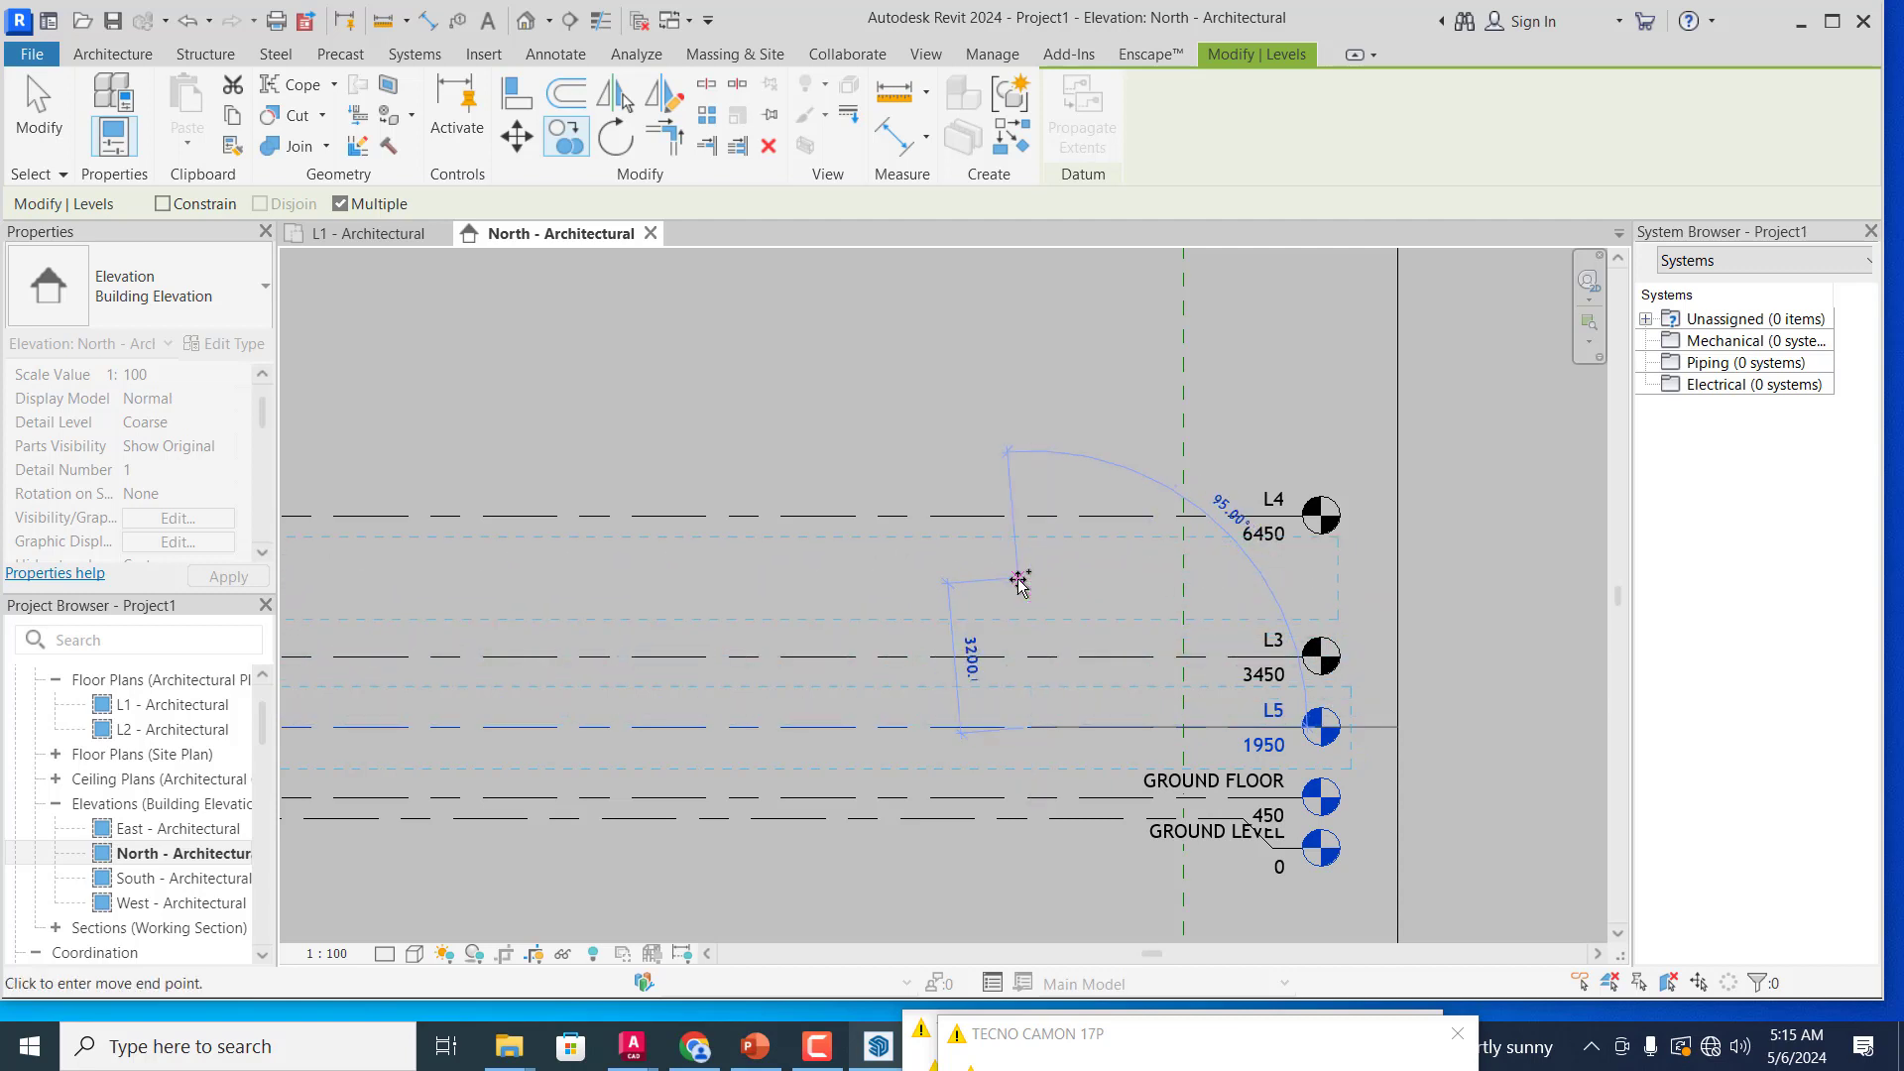
pyautogui.press('Escape')
# Step: Copy level L3 vertically upward by 1500 to create an intermediate level below L4
pyautogui.click(1041, 667)
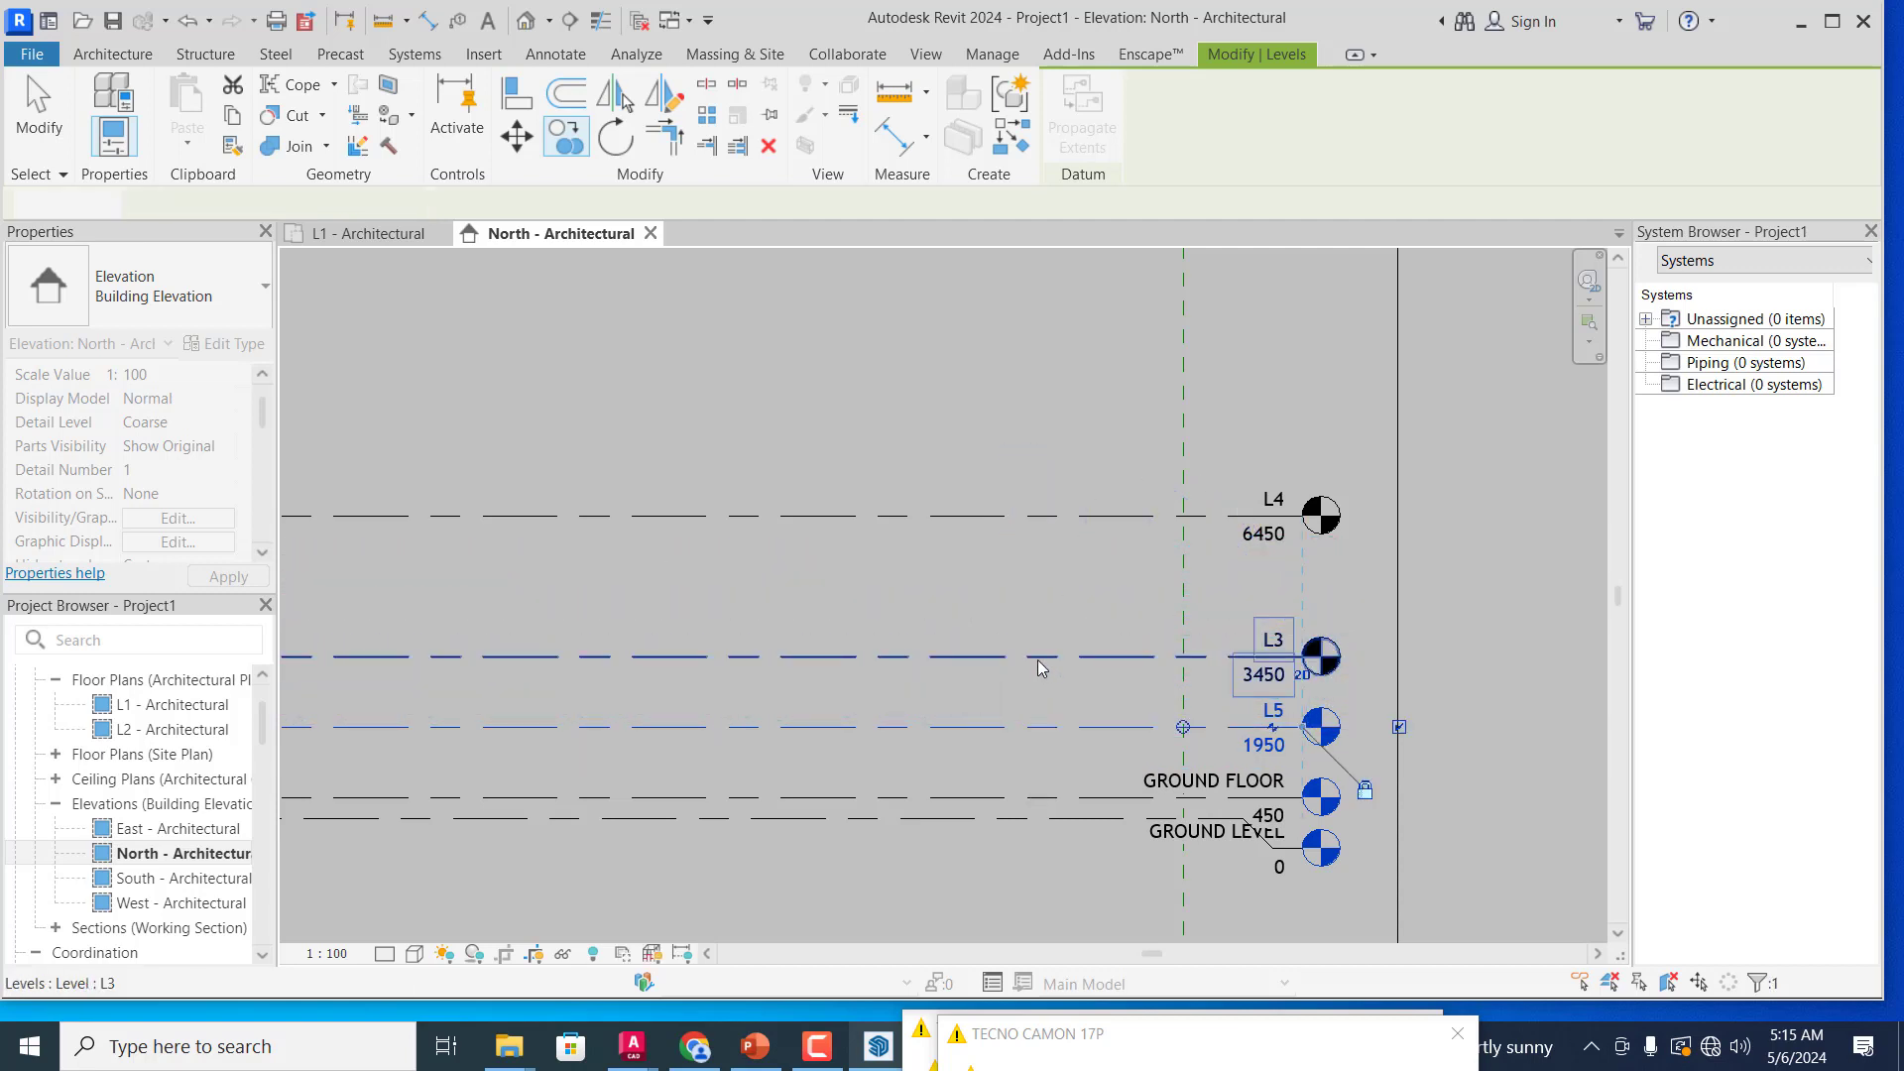
pyautogui.click(1038, 667)
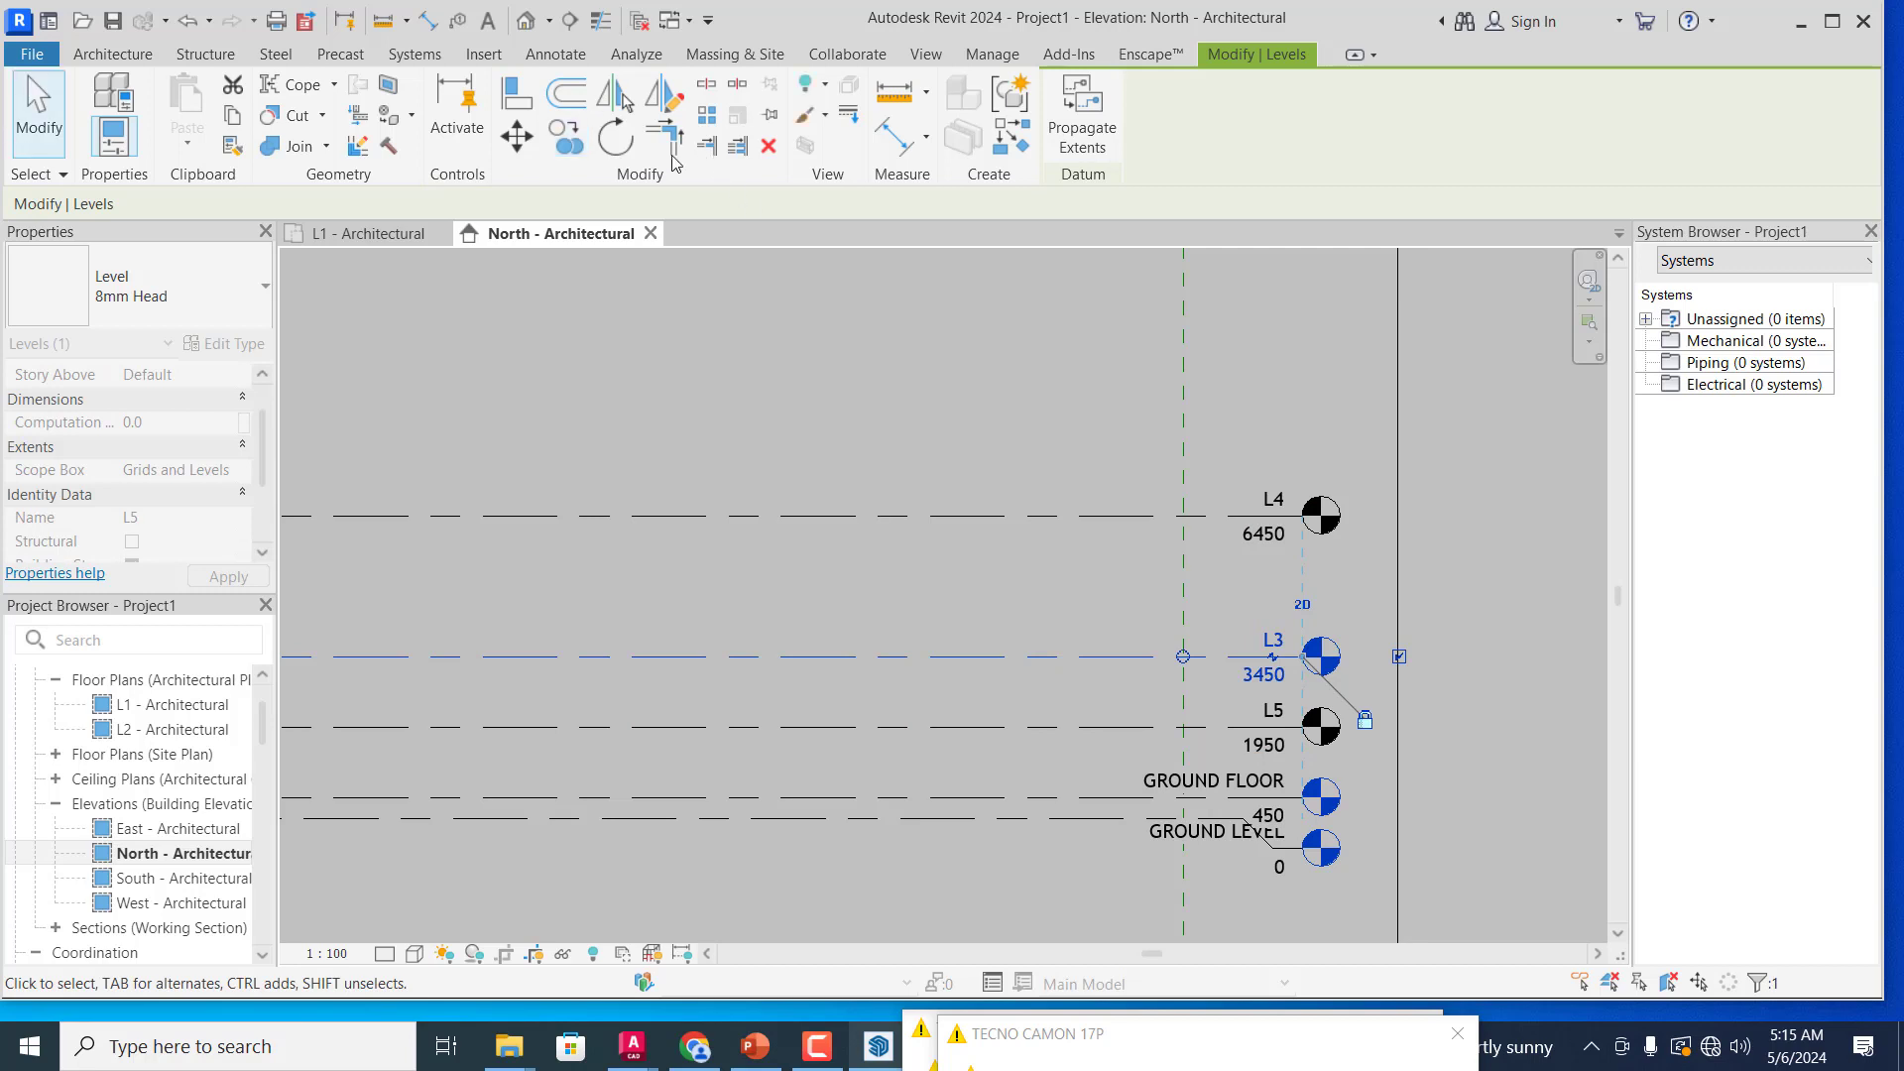
pyautogui.press('c')
pyautogui.press('o')
pyautogui.click(896, 658)
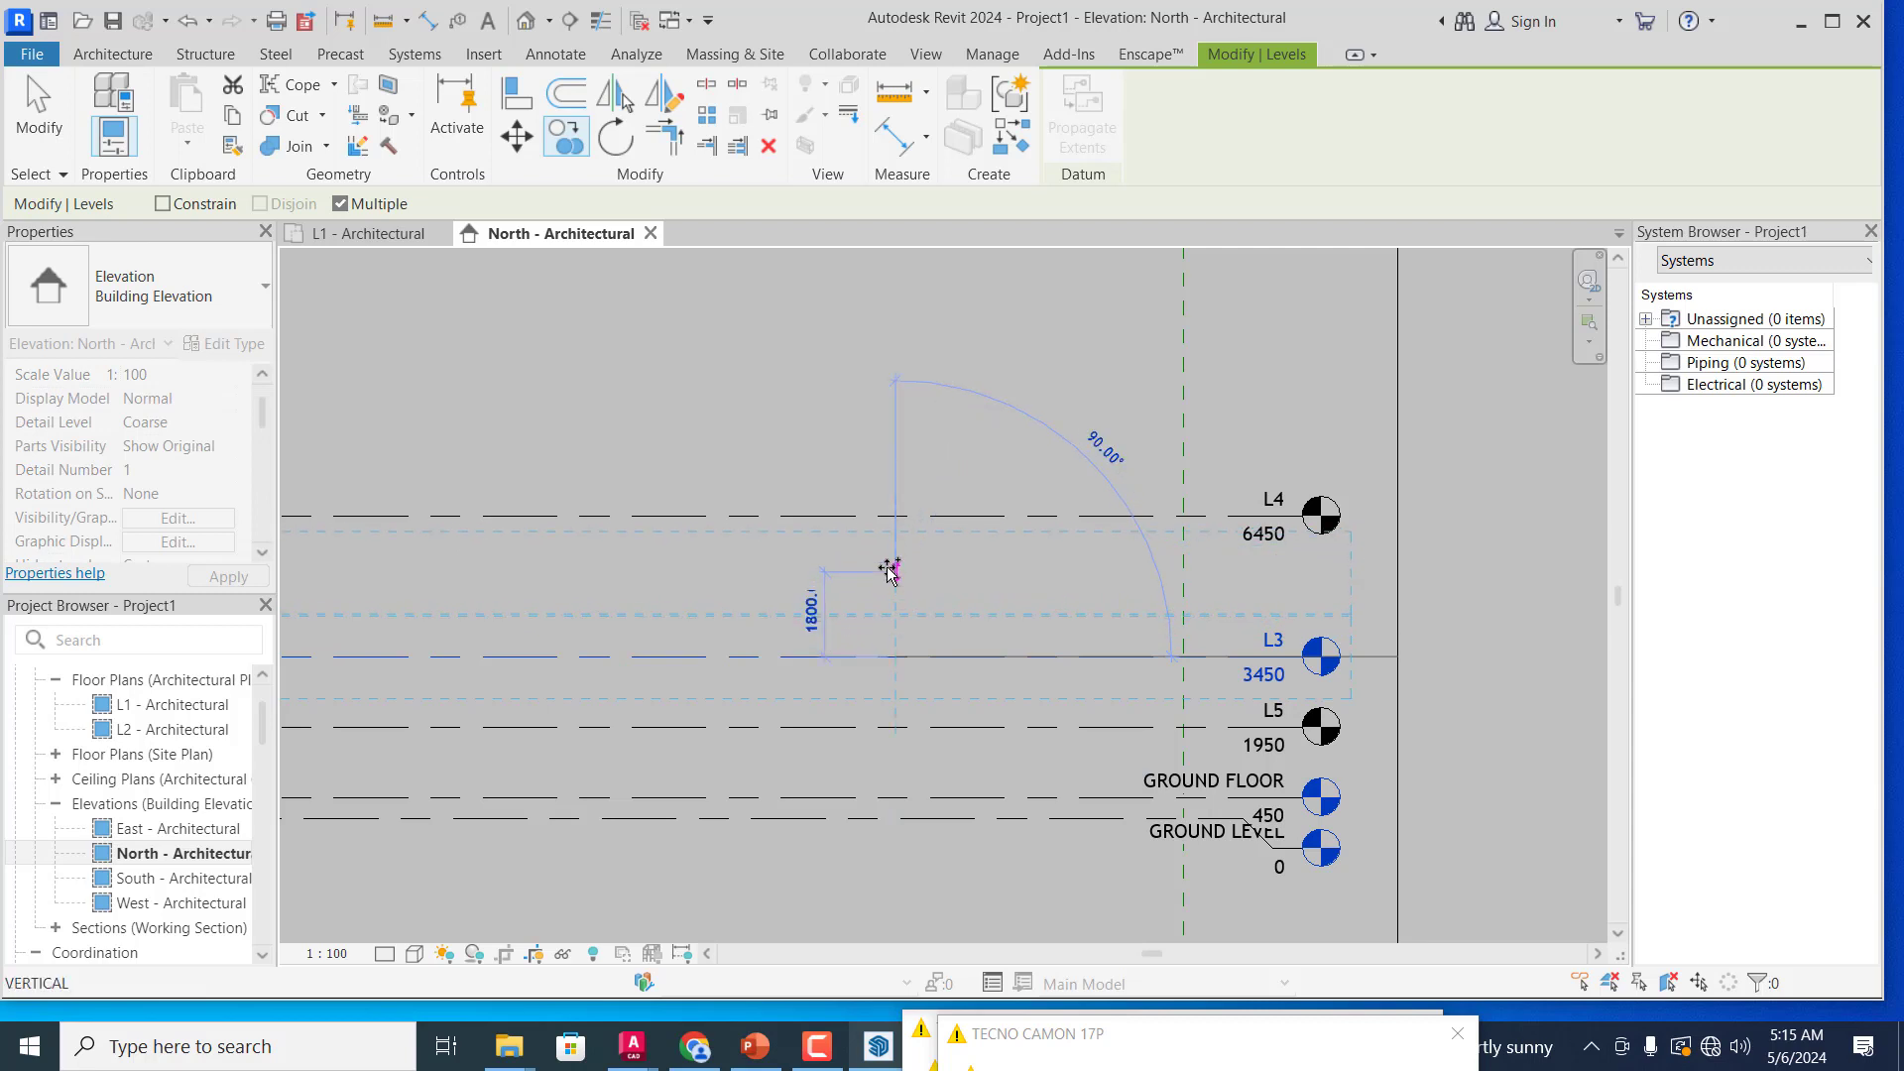
pyautogui.write('1')
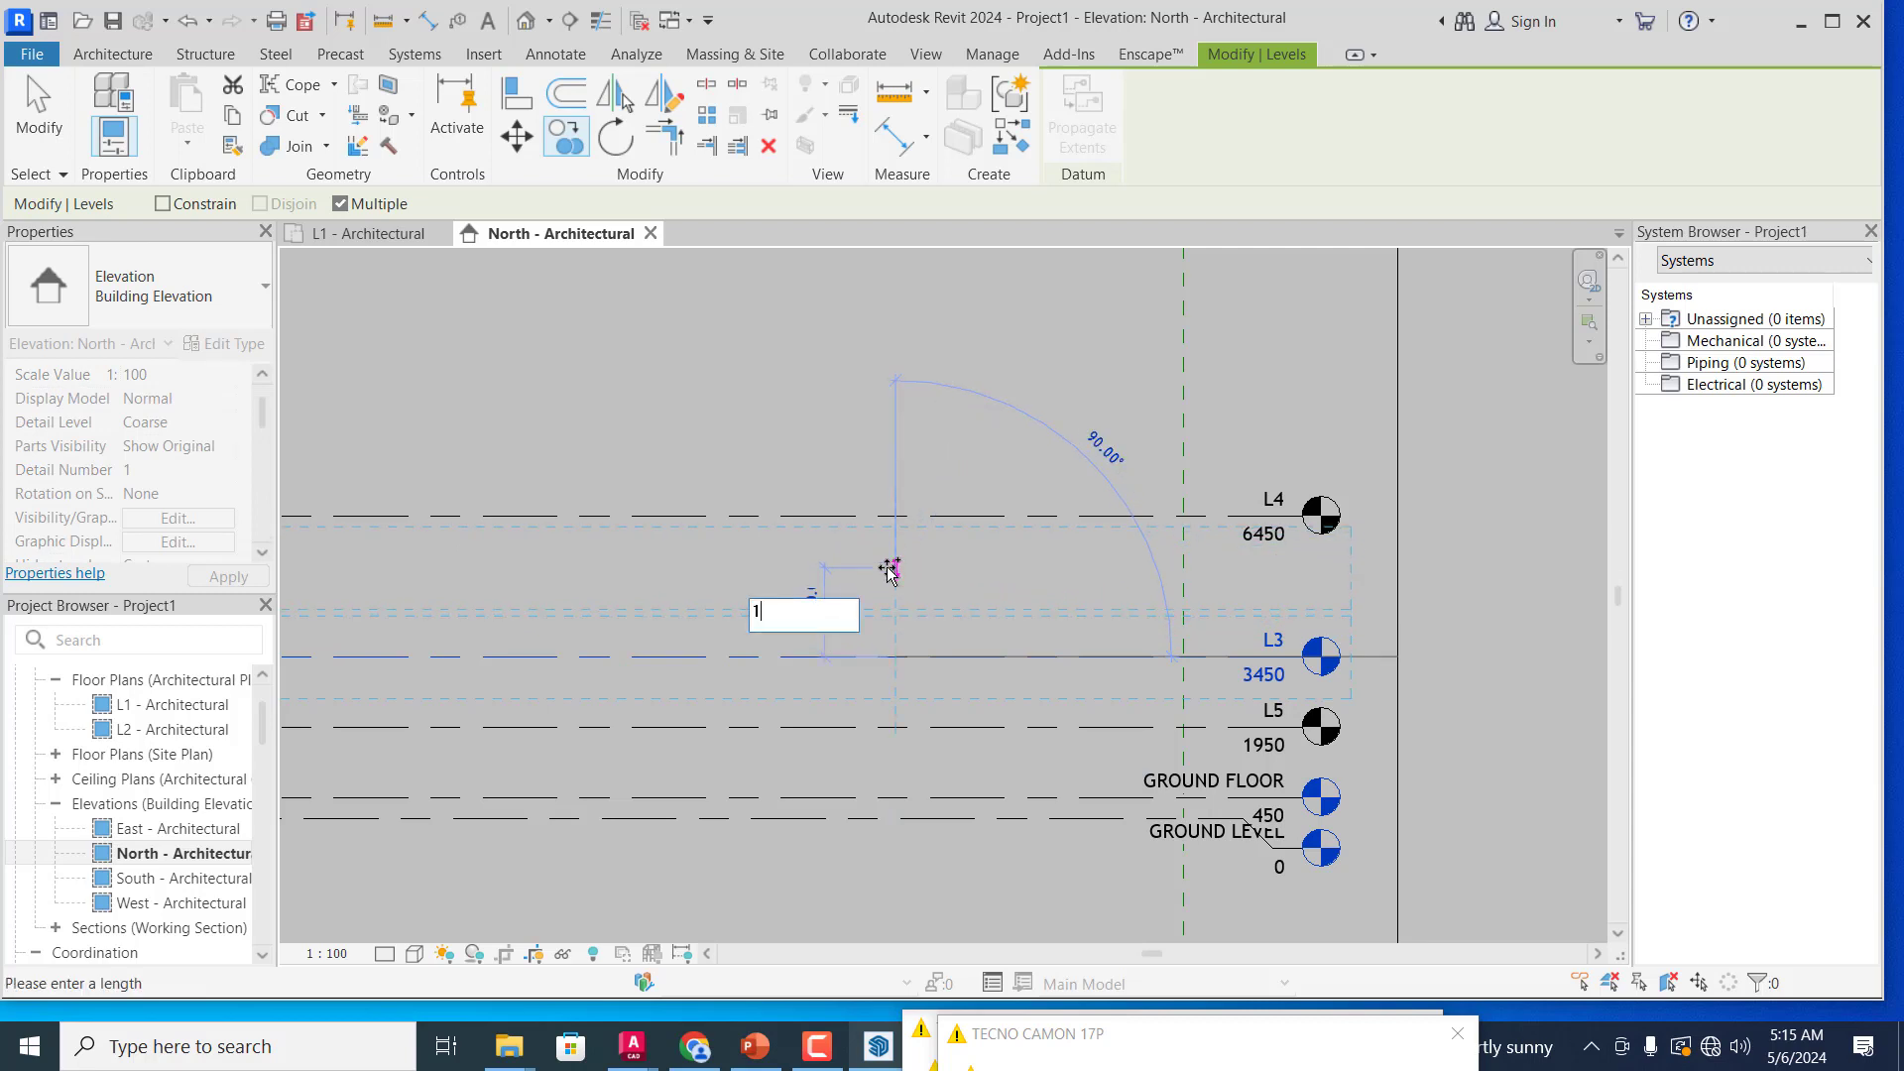
pyautogui.write('500')
pyautogui.press('Return')
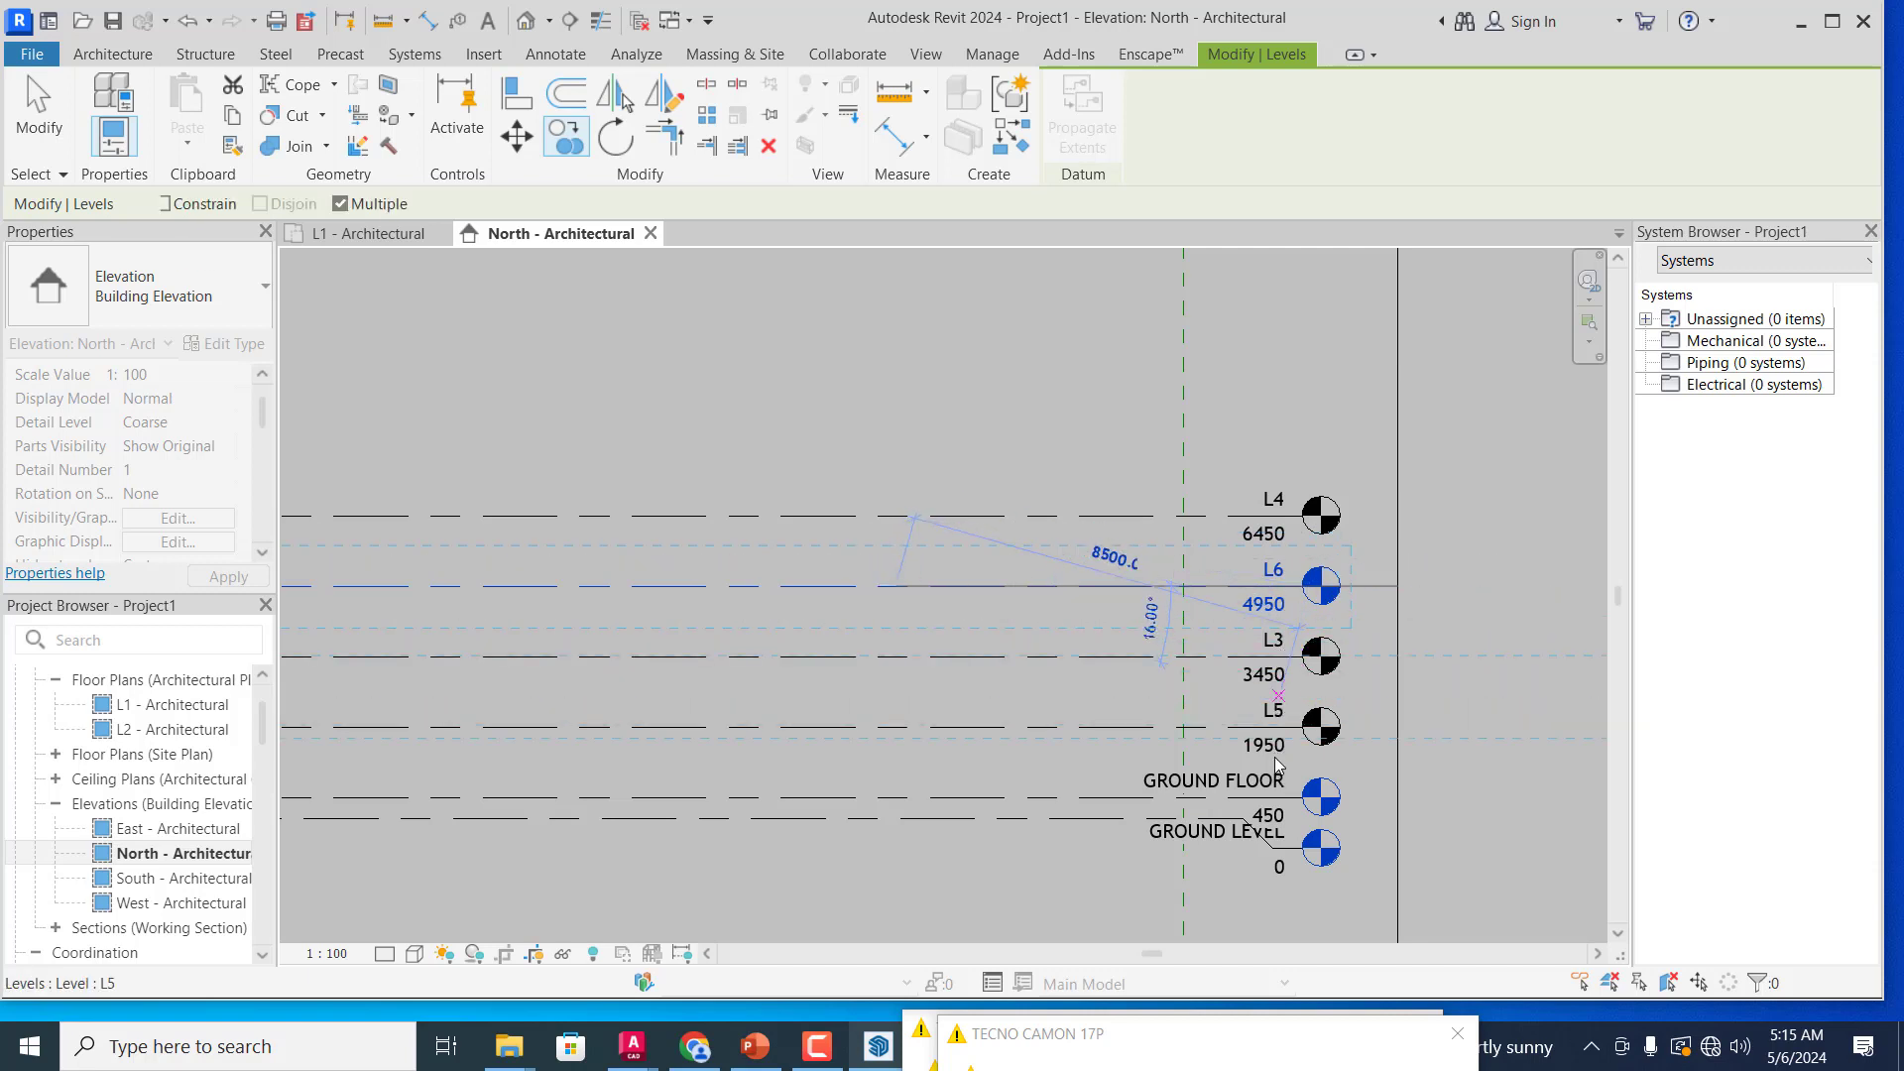
pyautogui.press('Escape')
pyautogui.press('Escape')
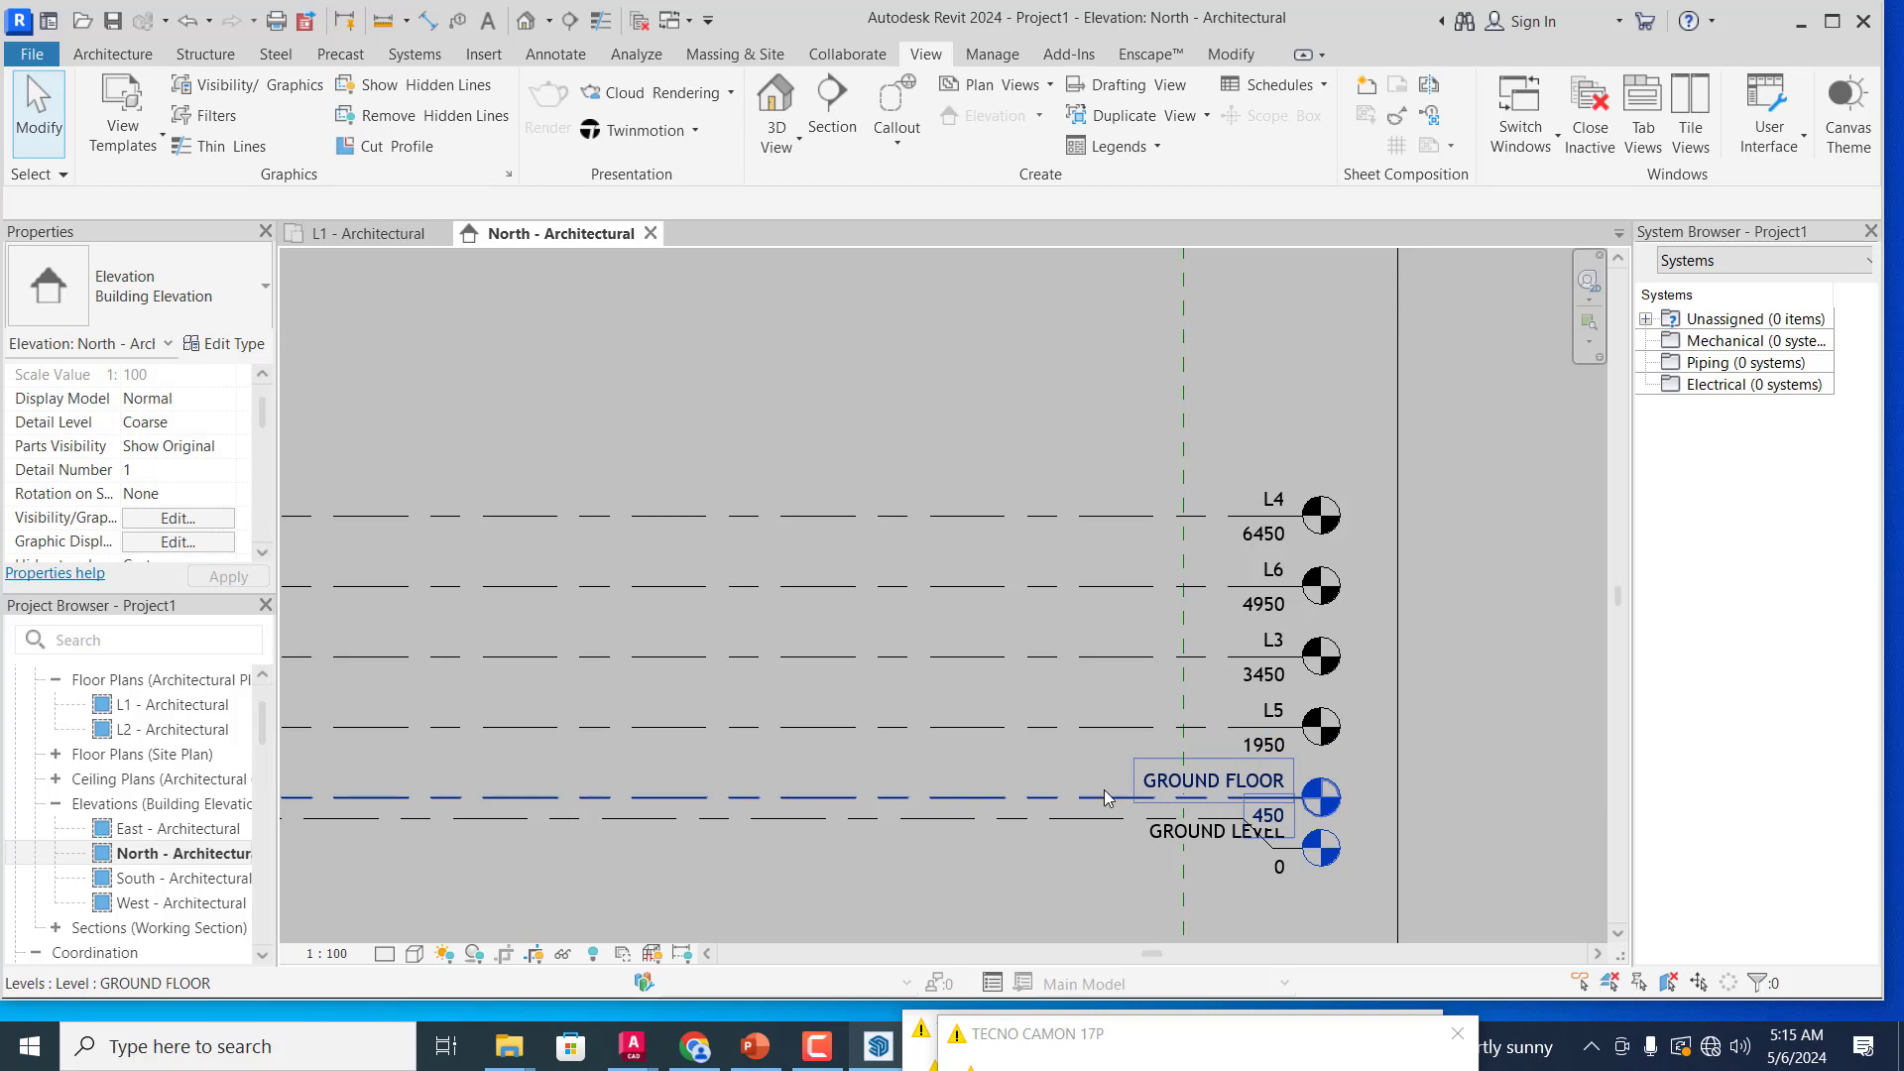
# Step: Rename level L3 as FIRST FLOOR on its level head
pyautogui.click(1279, 648)
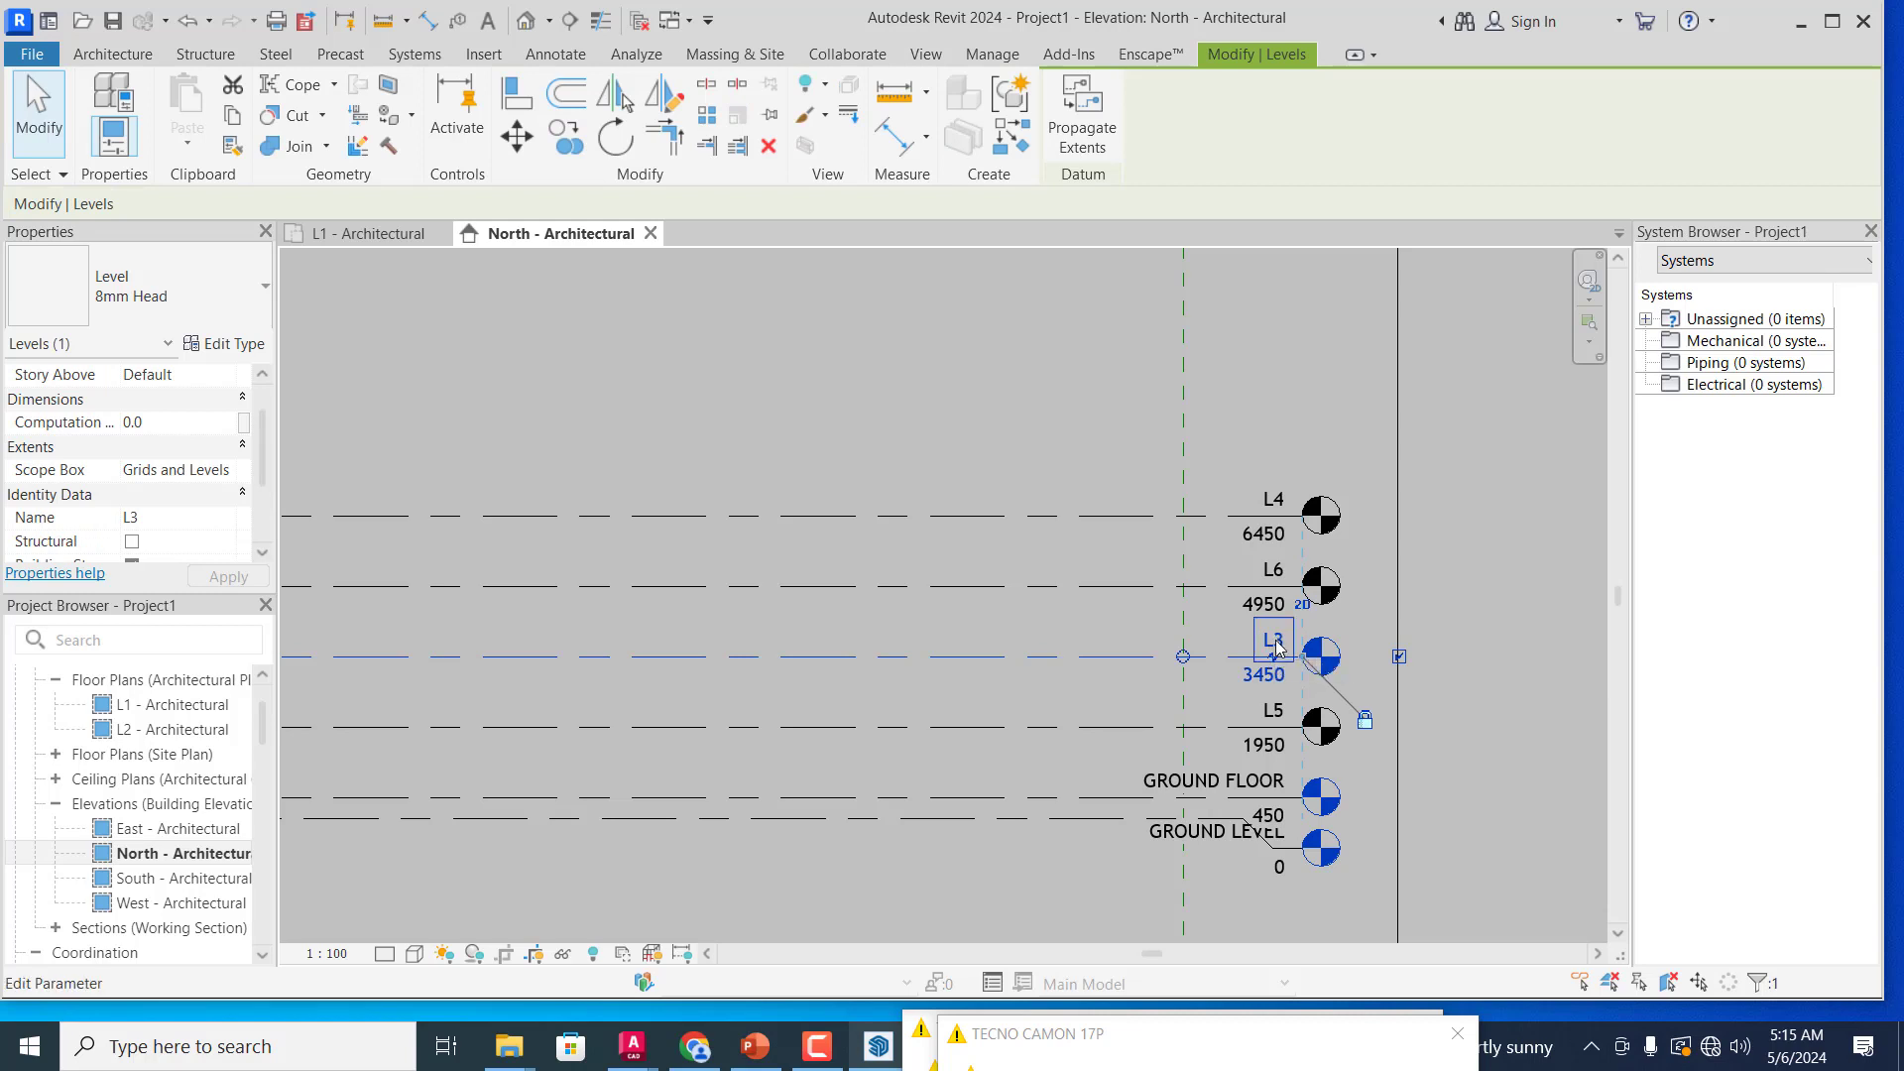
pyautogui.click(1275, 643)
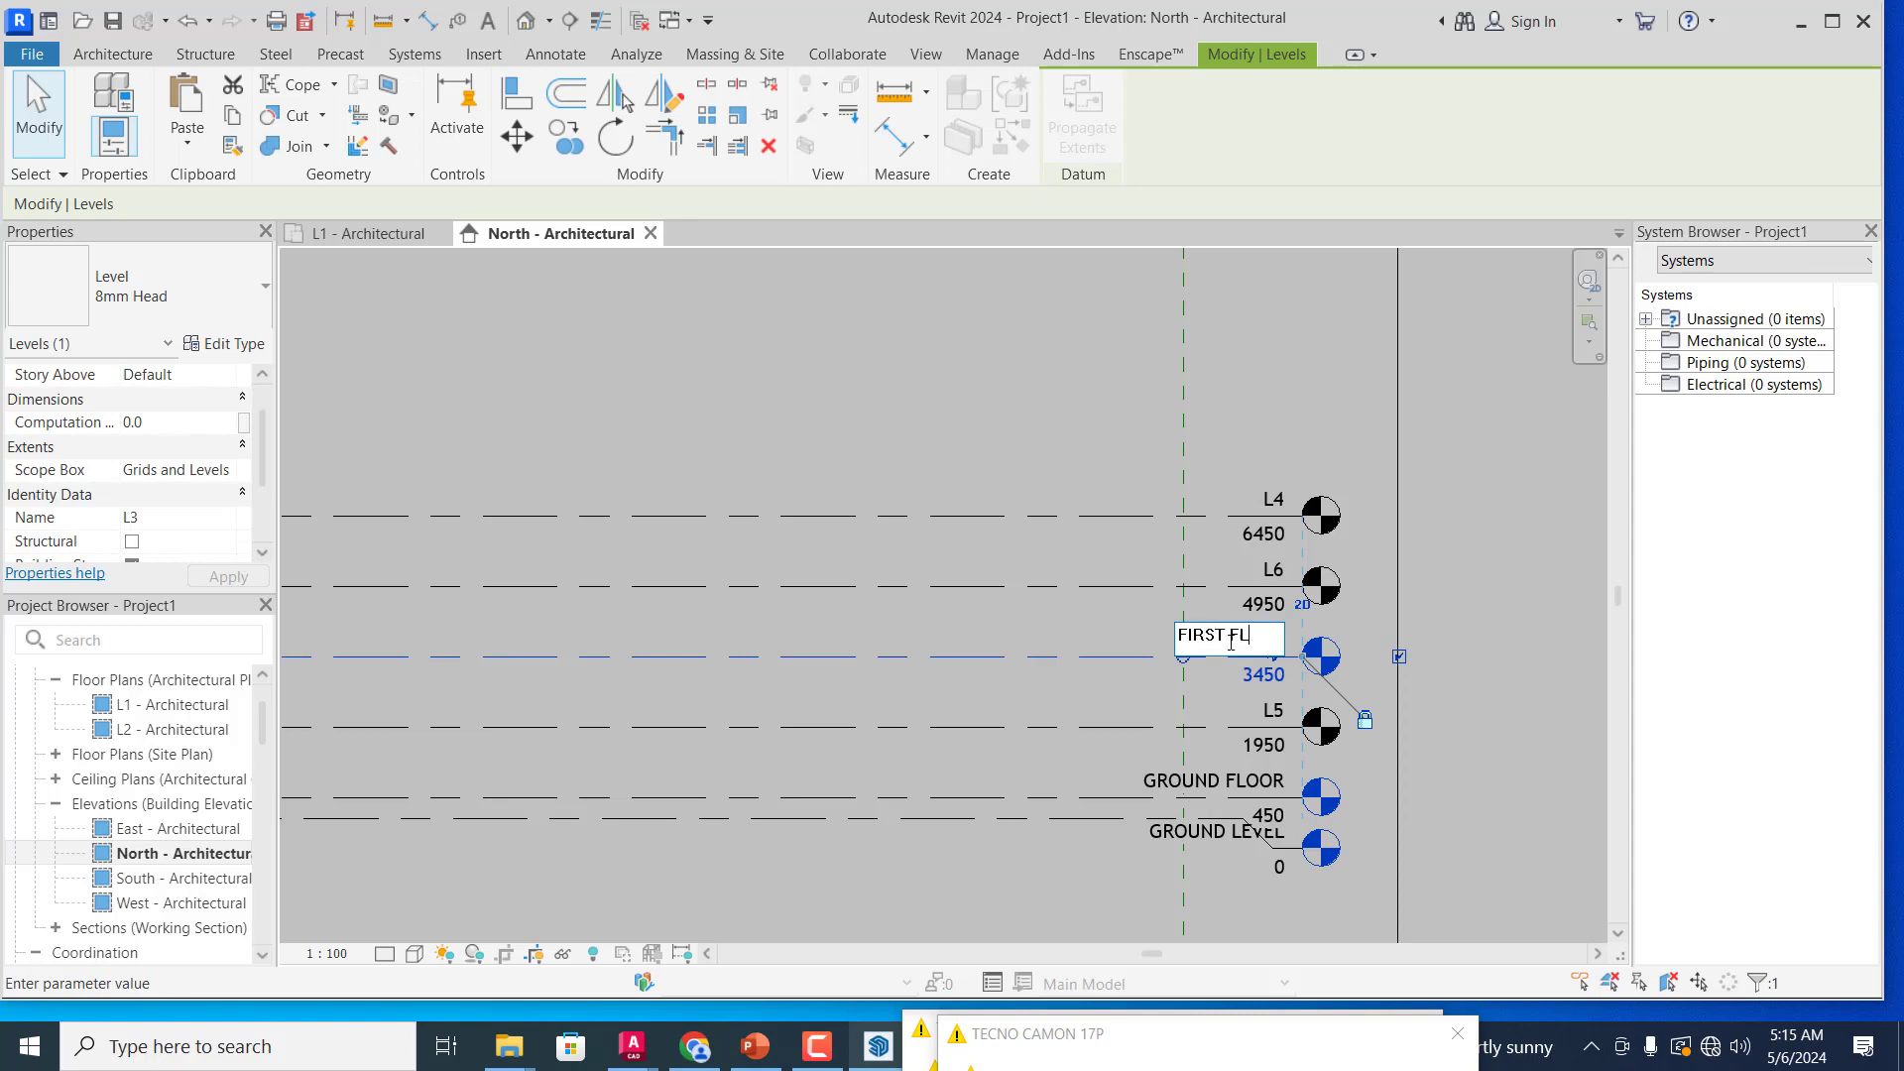
pyautogui.write('FIRST FLOOR')
pyautogui.press('Return')
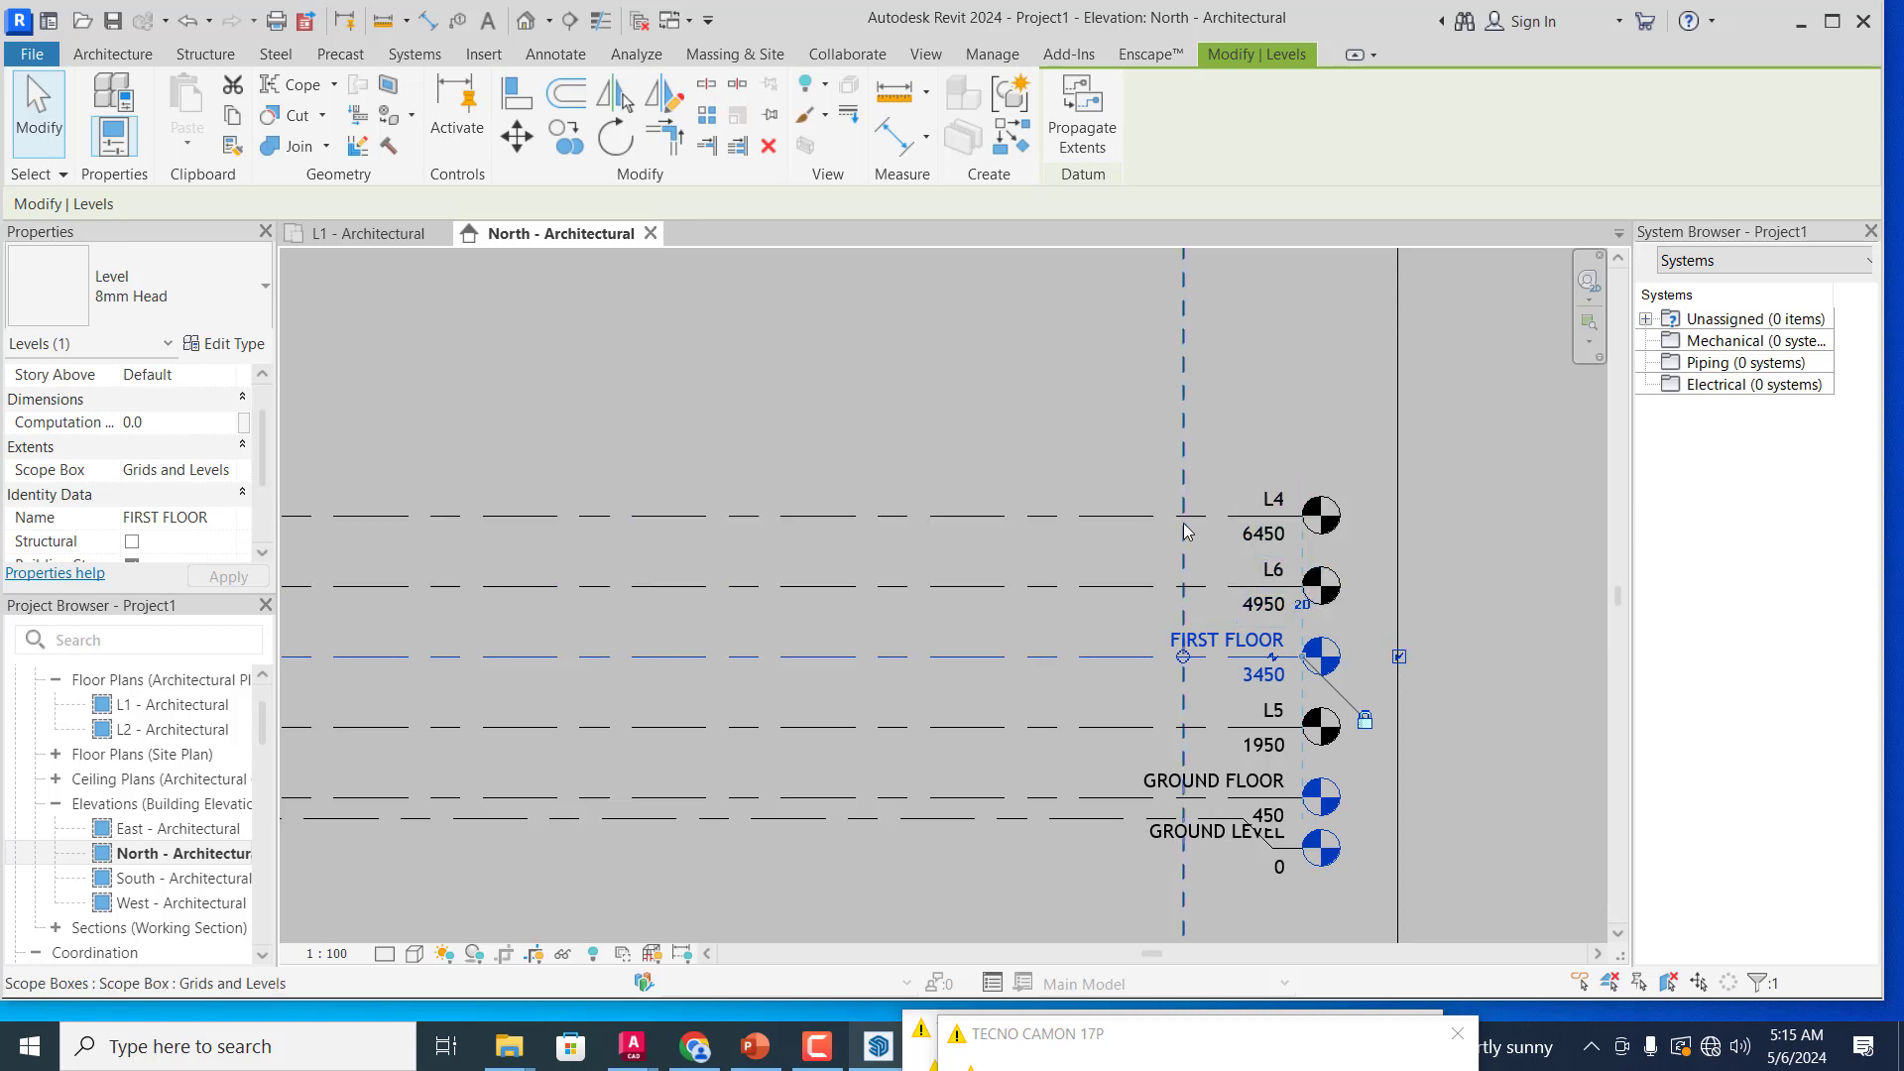
# Step: Add an elbow to the head of the topmost level, L4, and rename that level as ROOF
pyautogui.click(1277, 508)
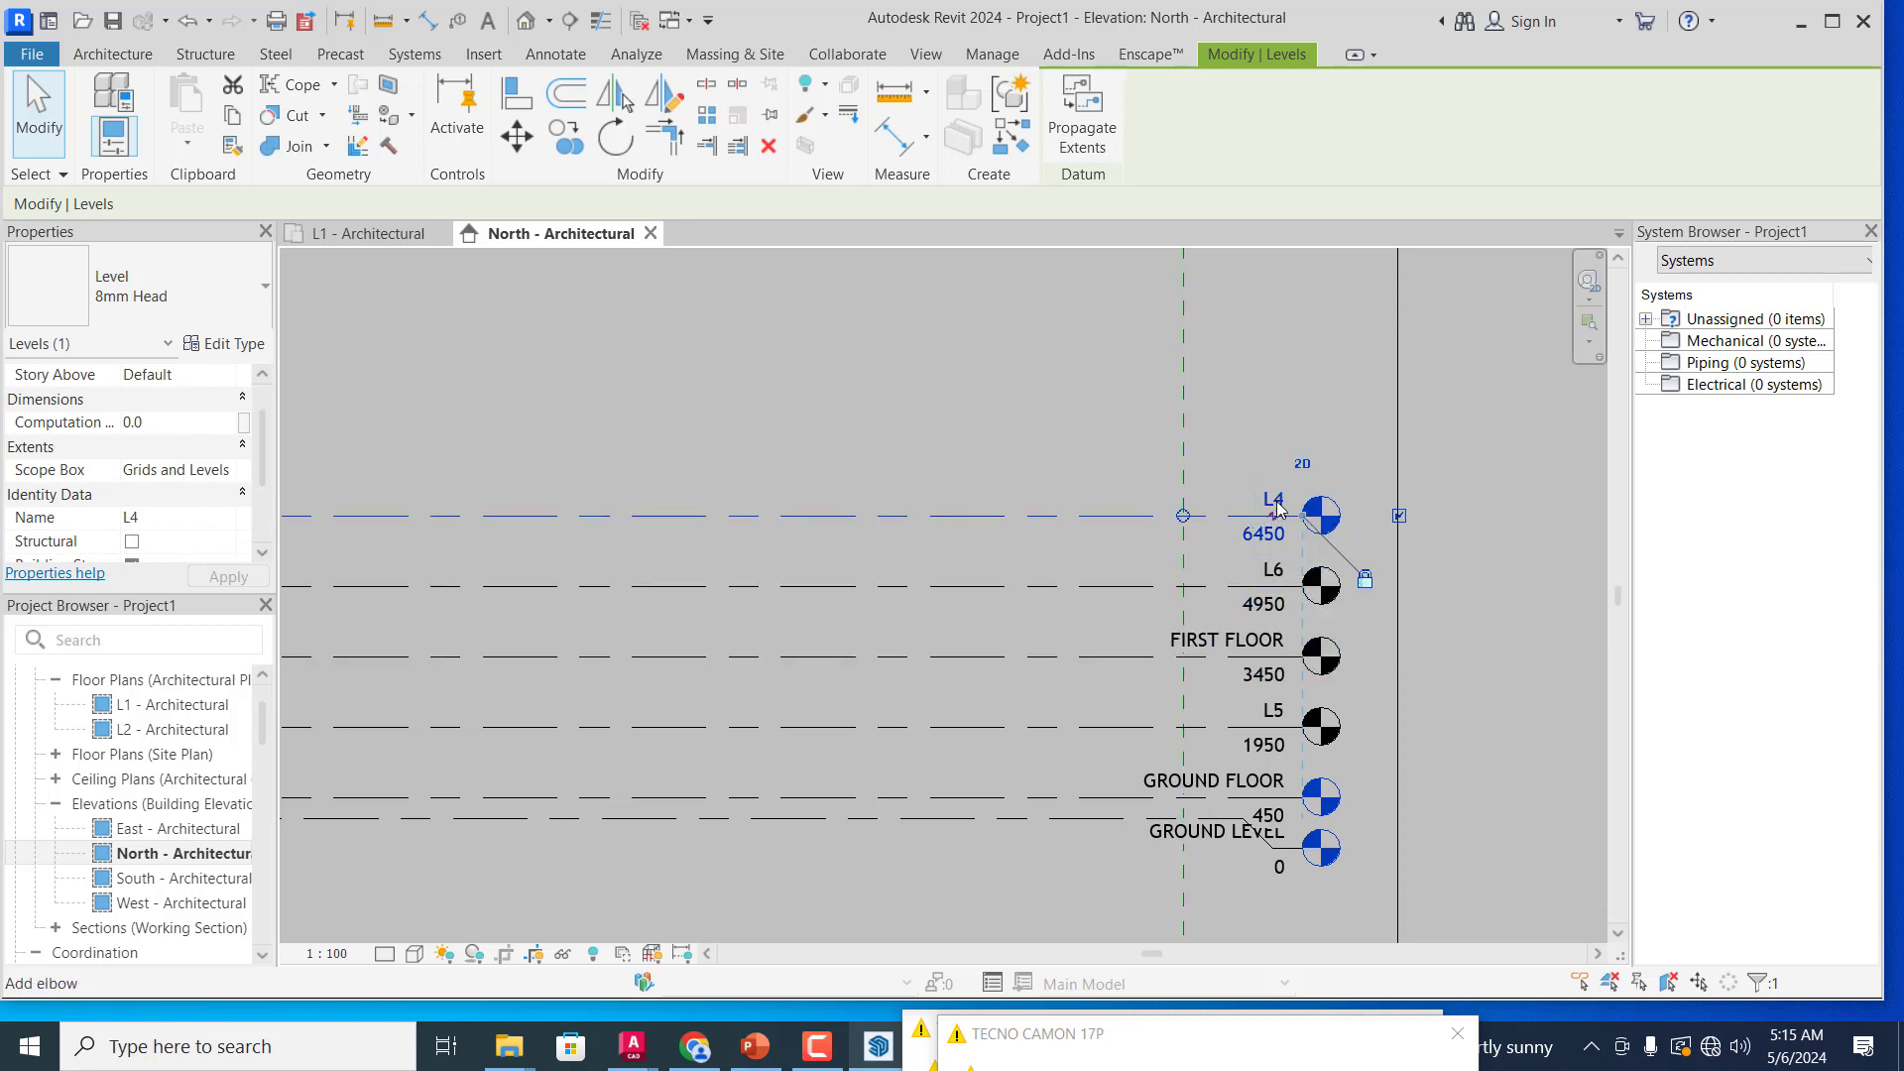
pyautogui.click(1276, 507)
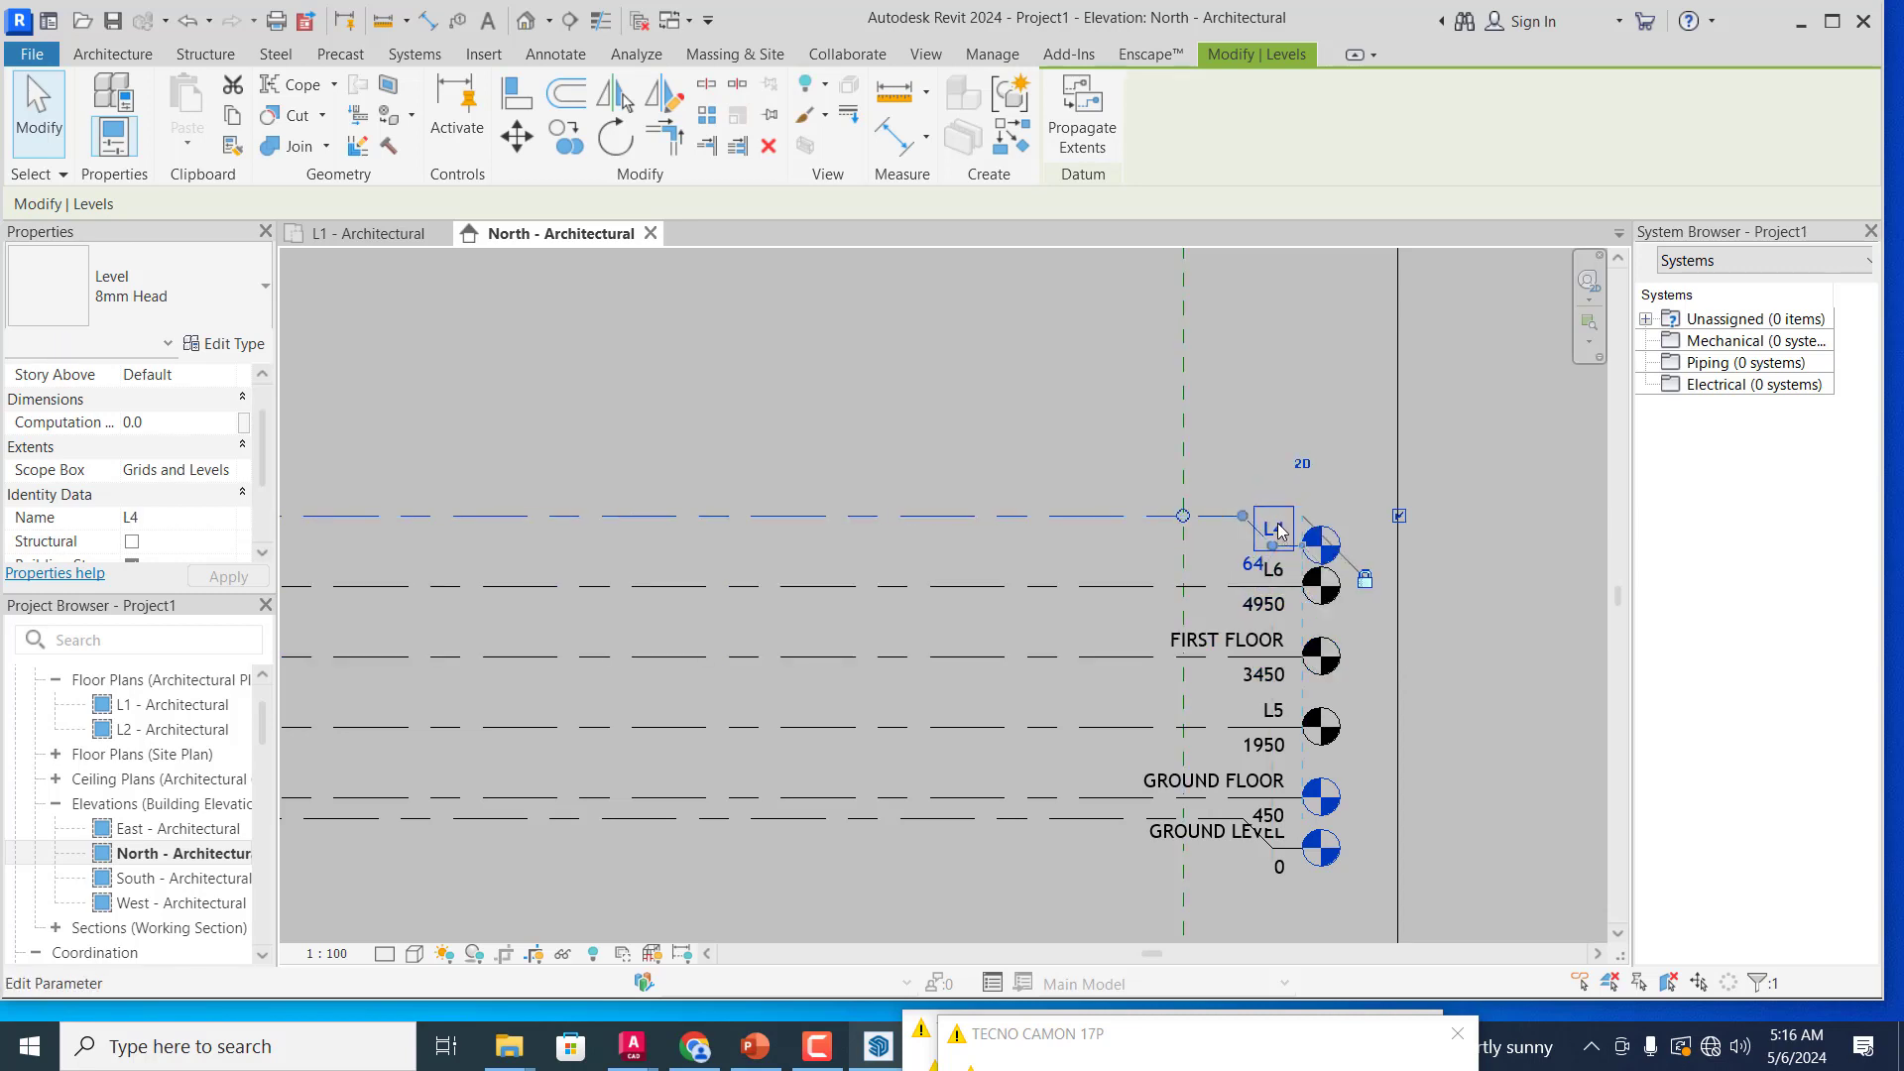
pyautogui.click(1274, 532)
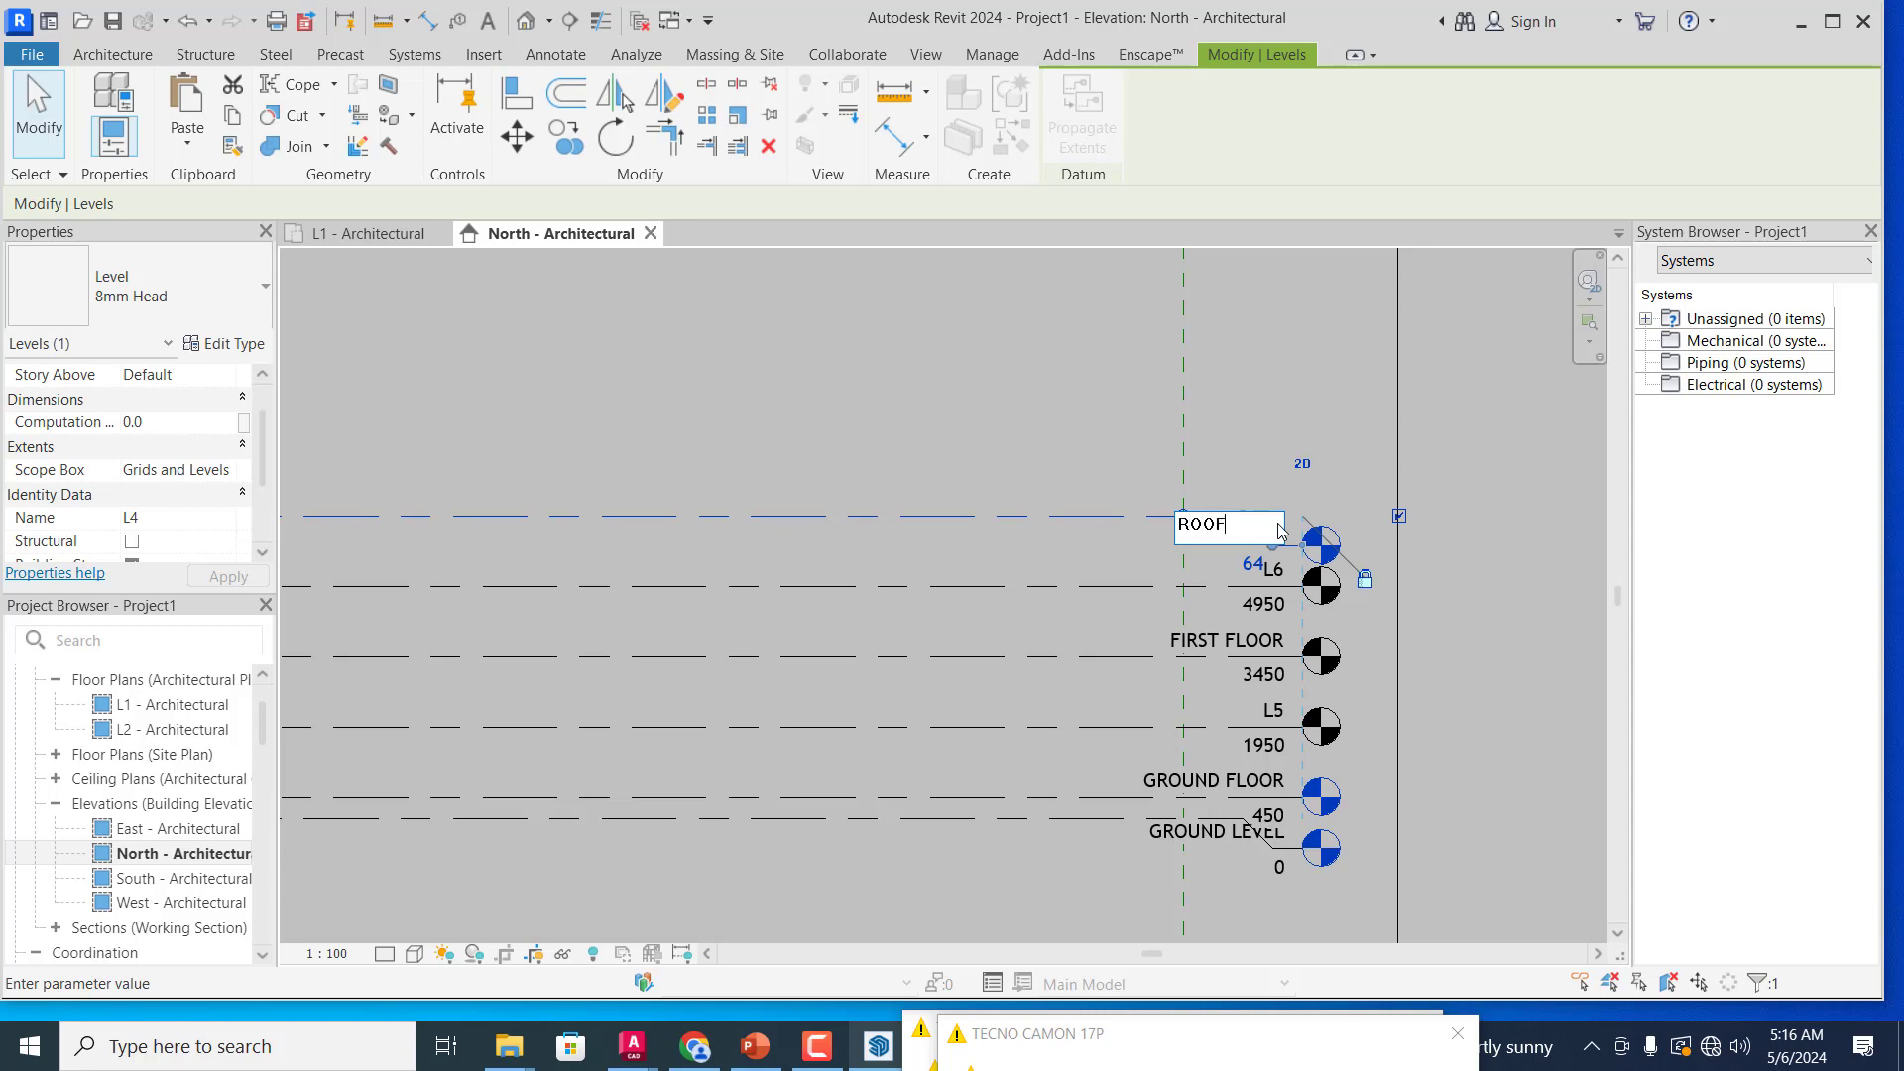
pyautogui.write('ROOF')
pyautogui.press('Return')
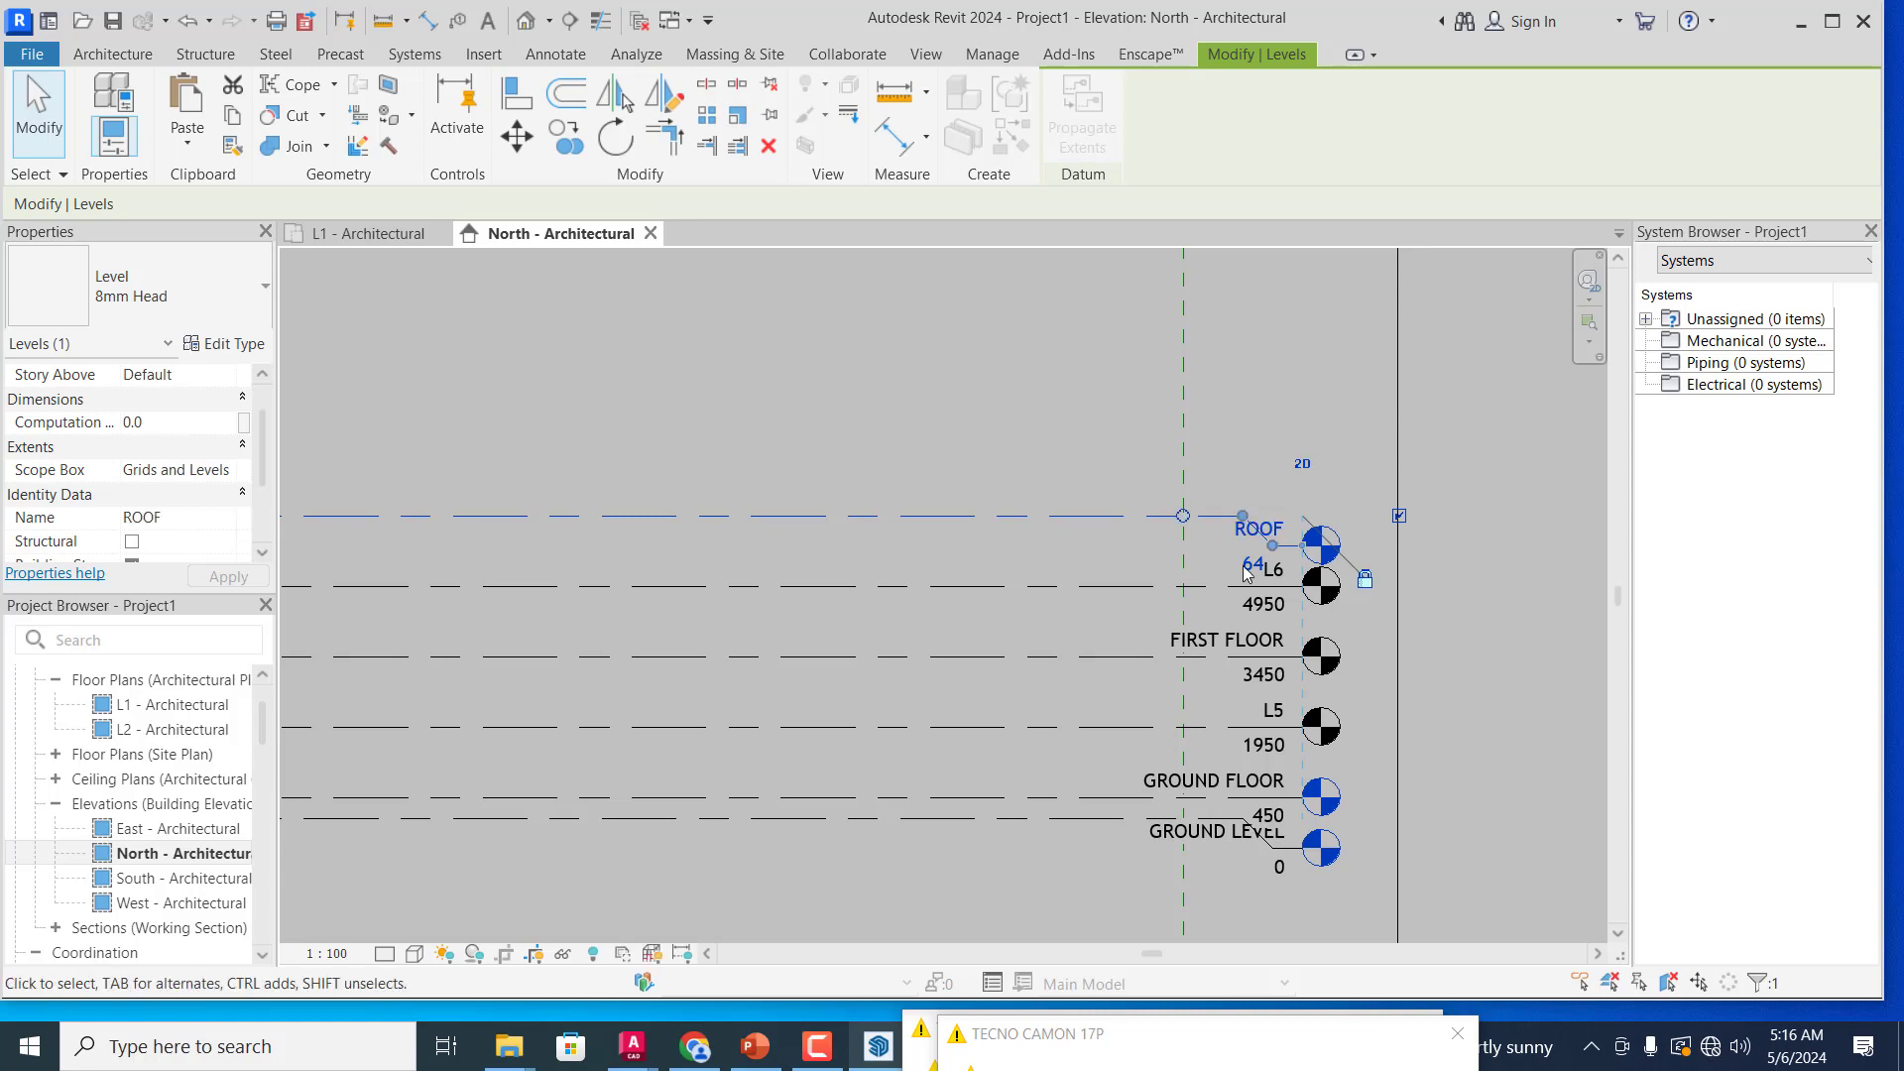
# Step: Rename level L5, between GROUND FLOOR and FIRST FLOOR, as 1 FL
pyautogui.click(1277, 721)
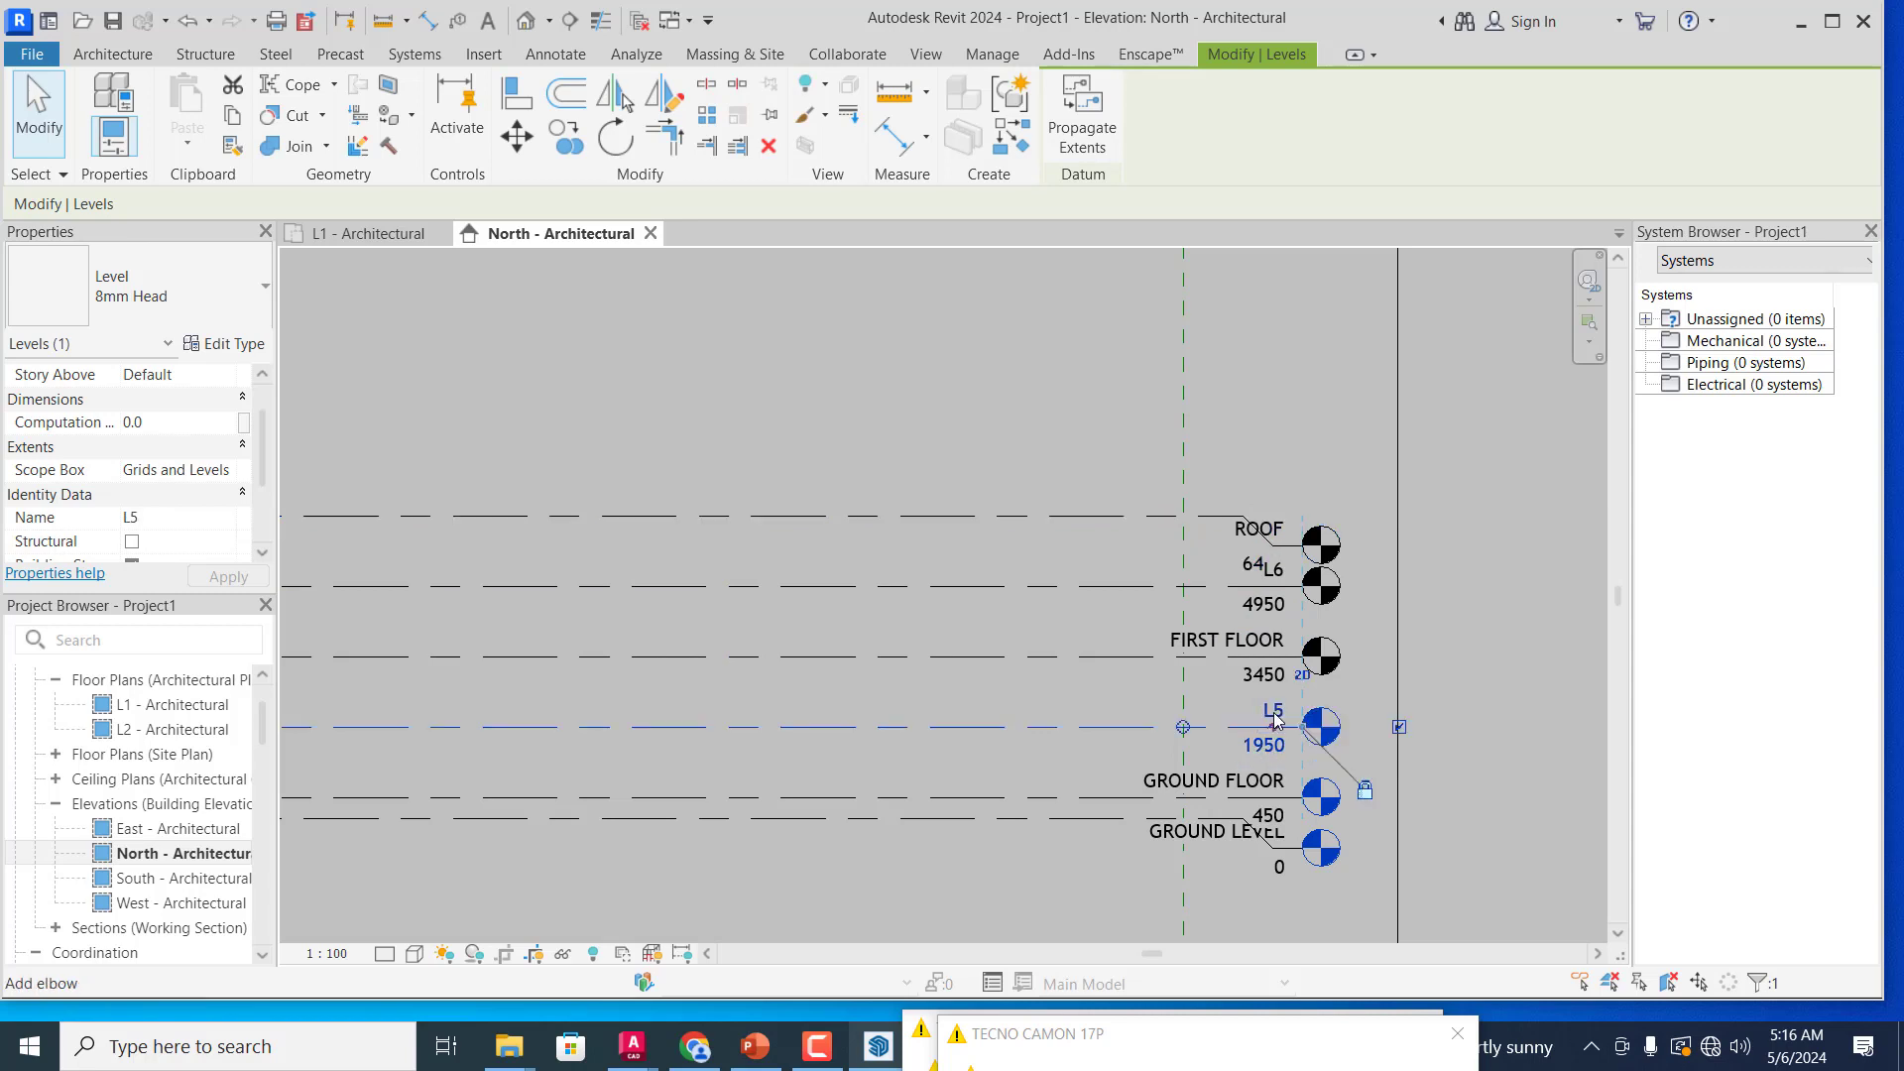
pyautogui.click(1275, 710)
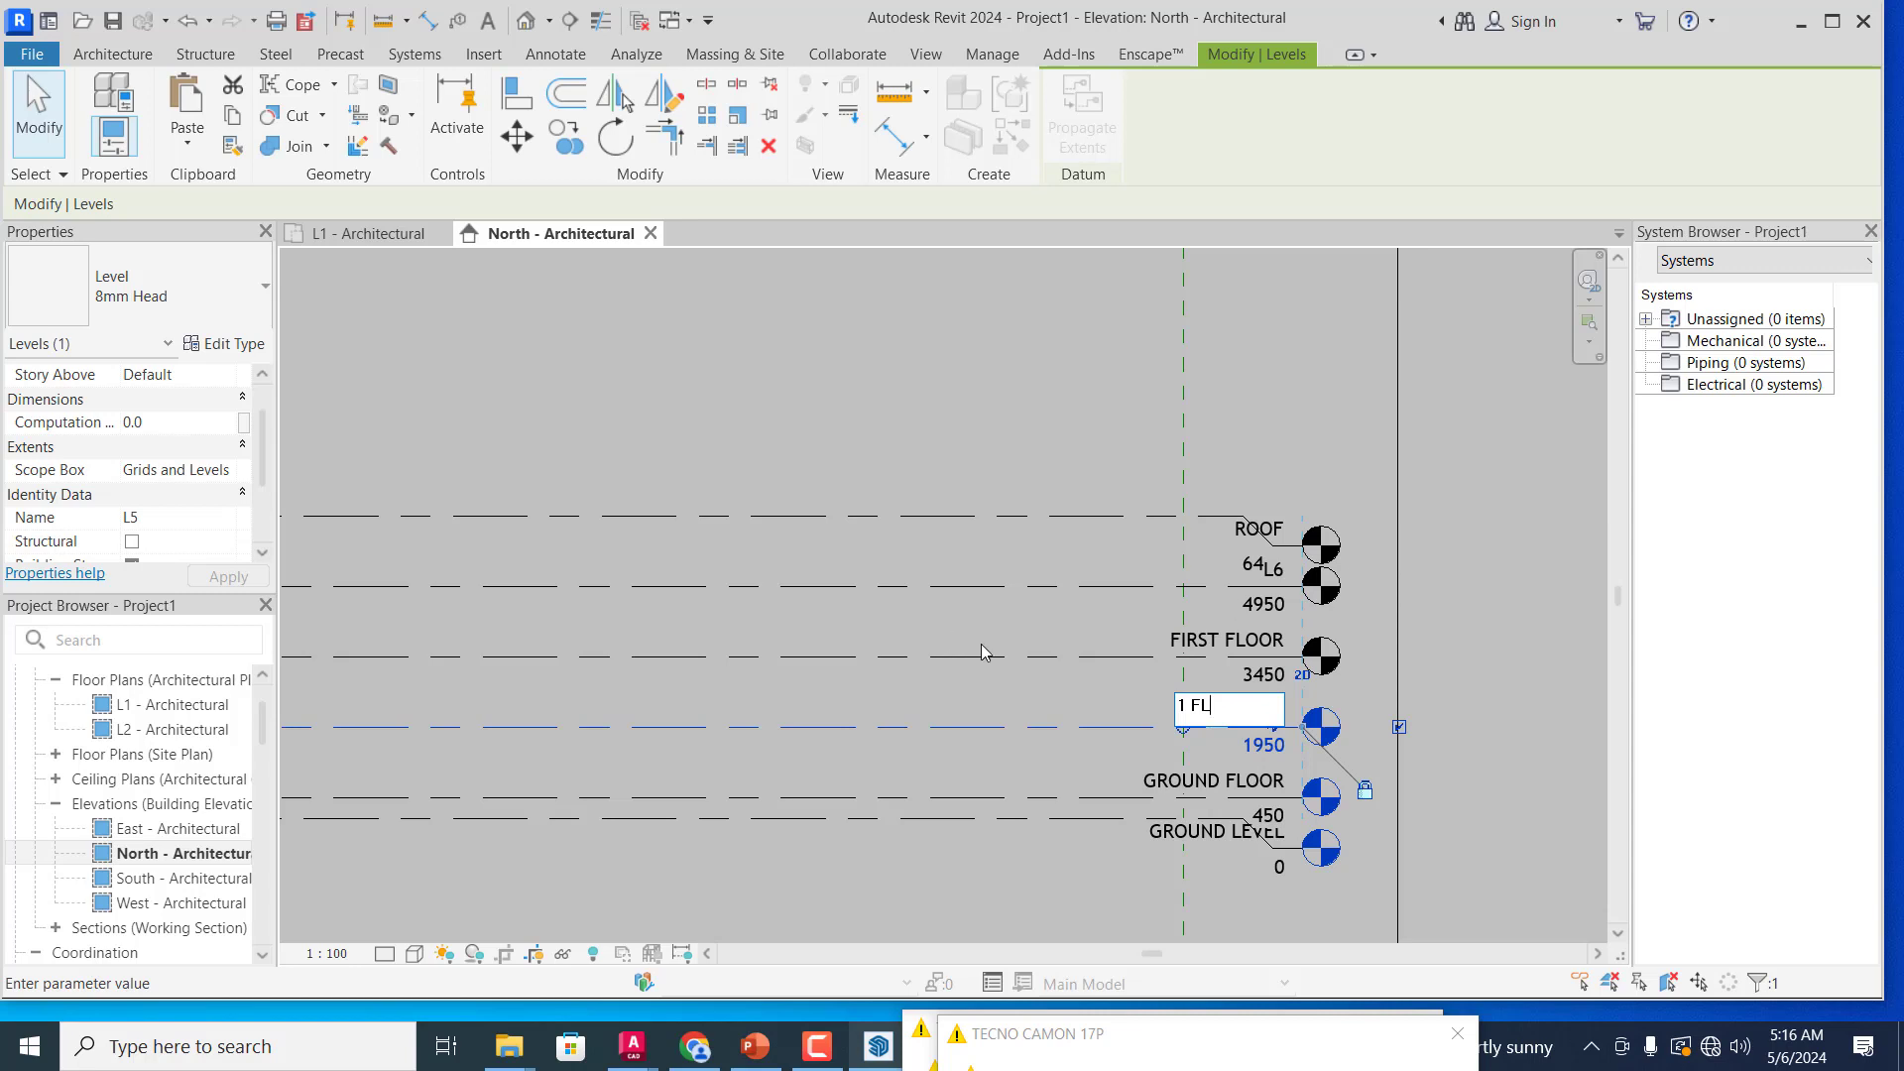
pyautogui.click(1037, 616)
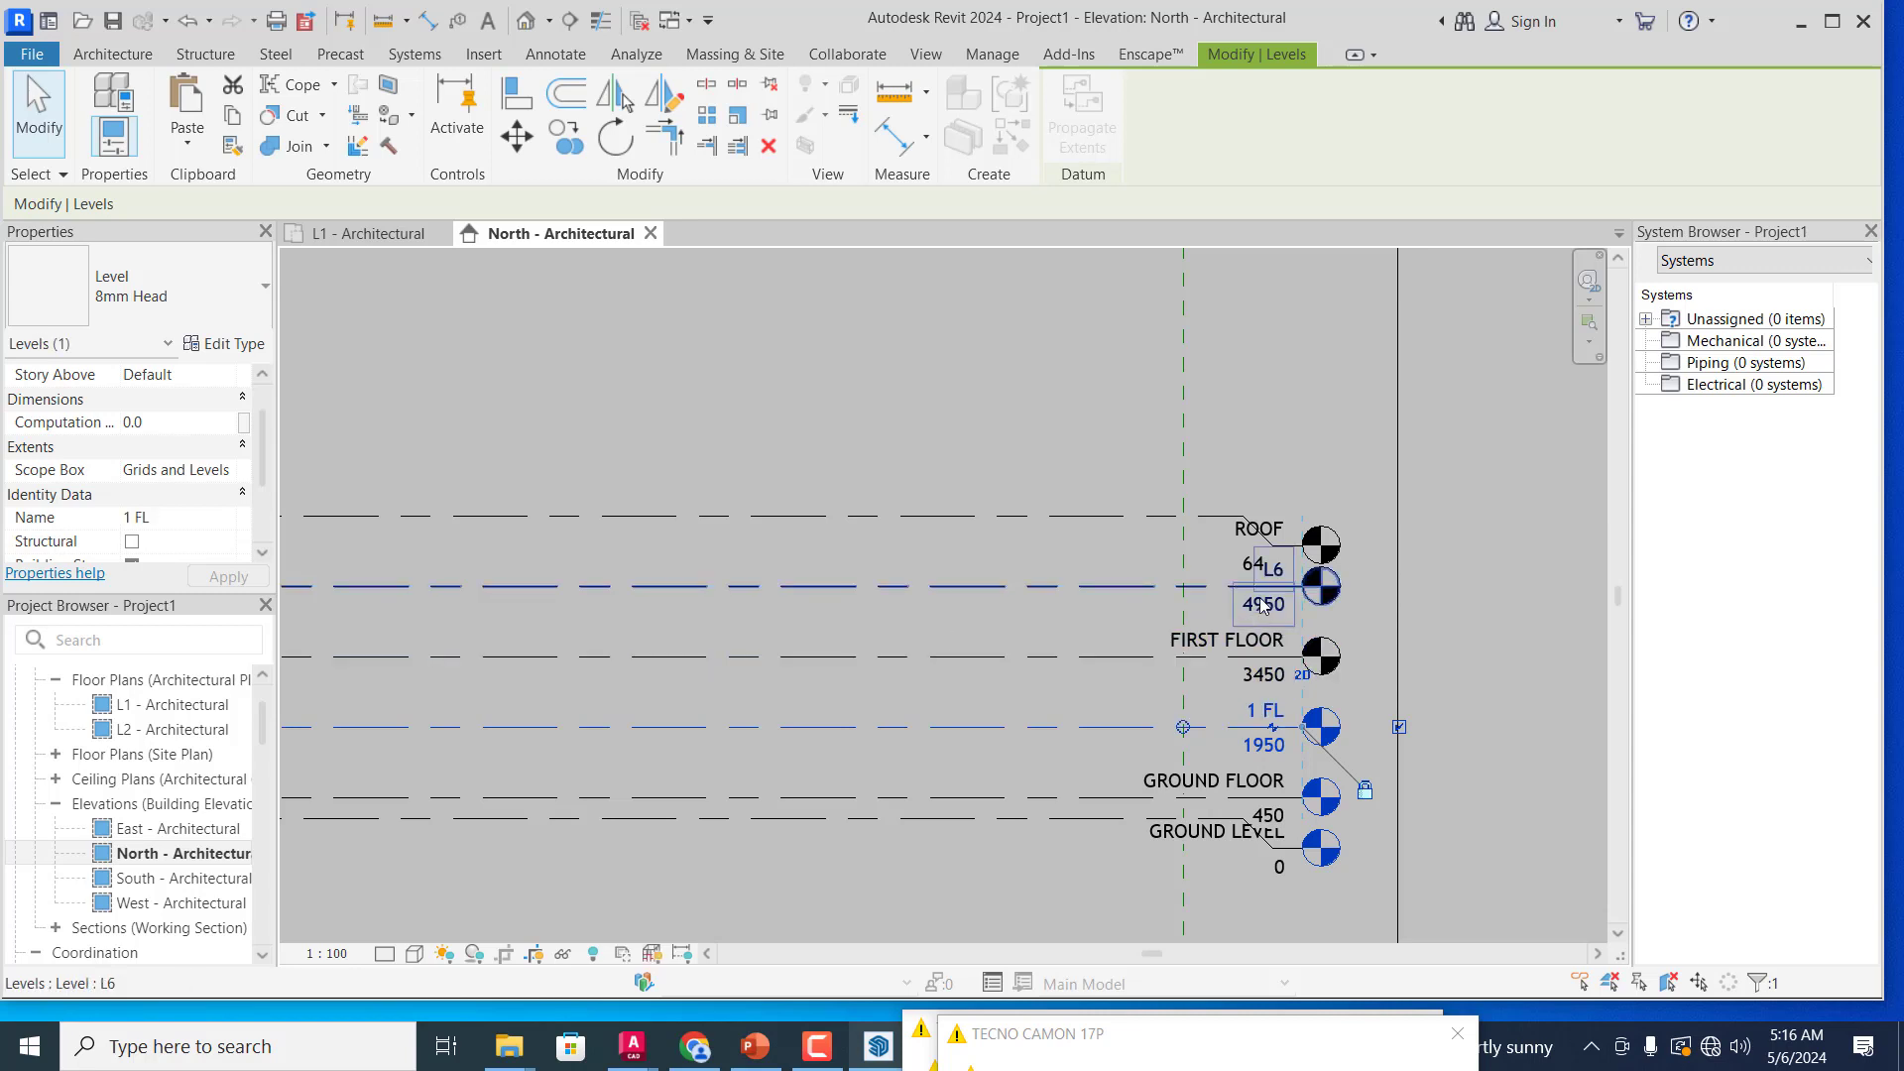
pyautogui.click(1263, 606)
pyautogui.click(1264, 607)
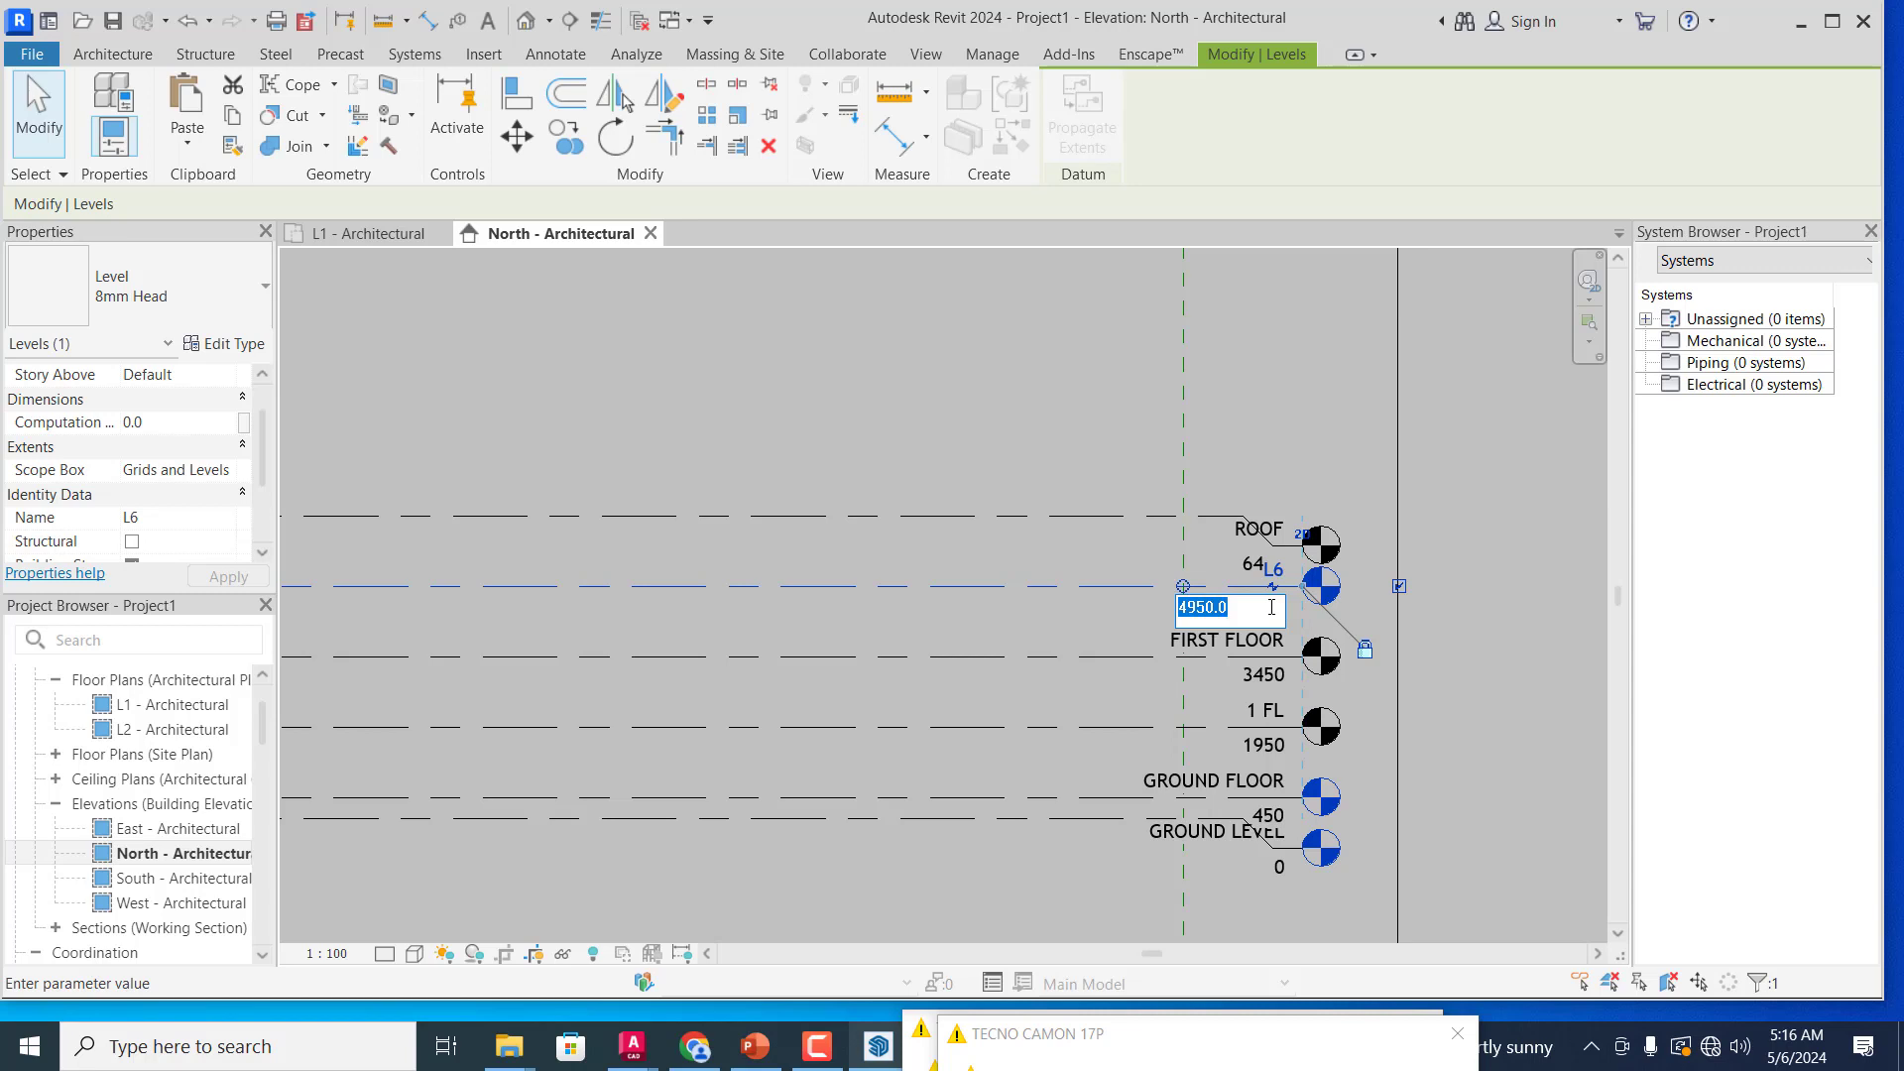
pyautogui.write('2 FL')
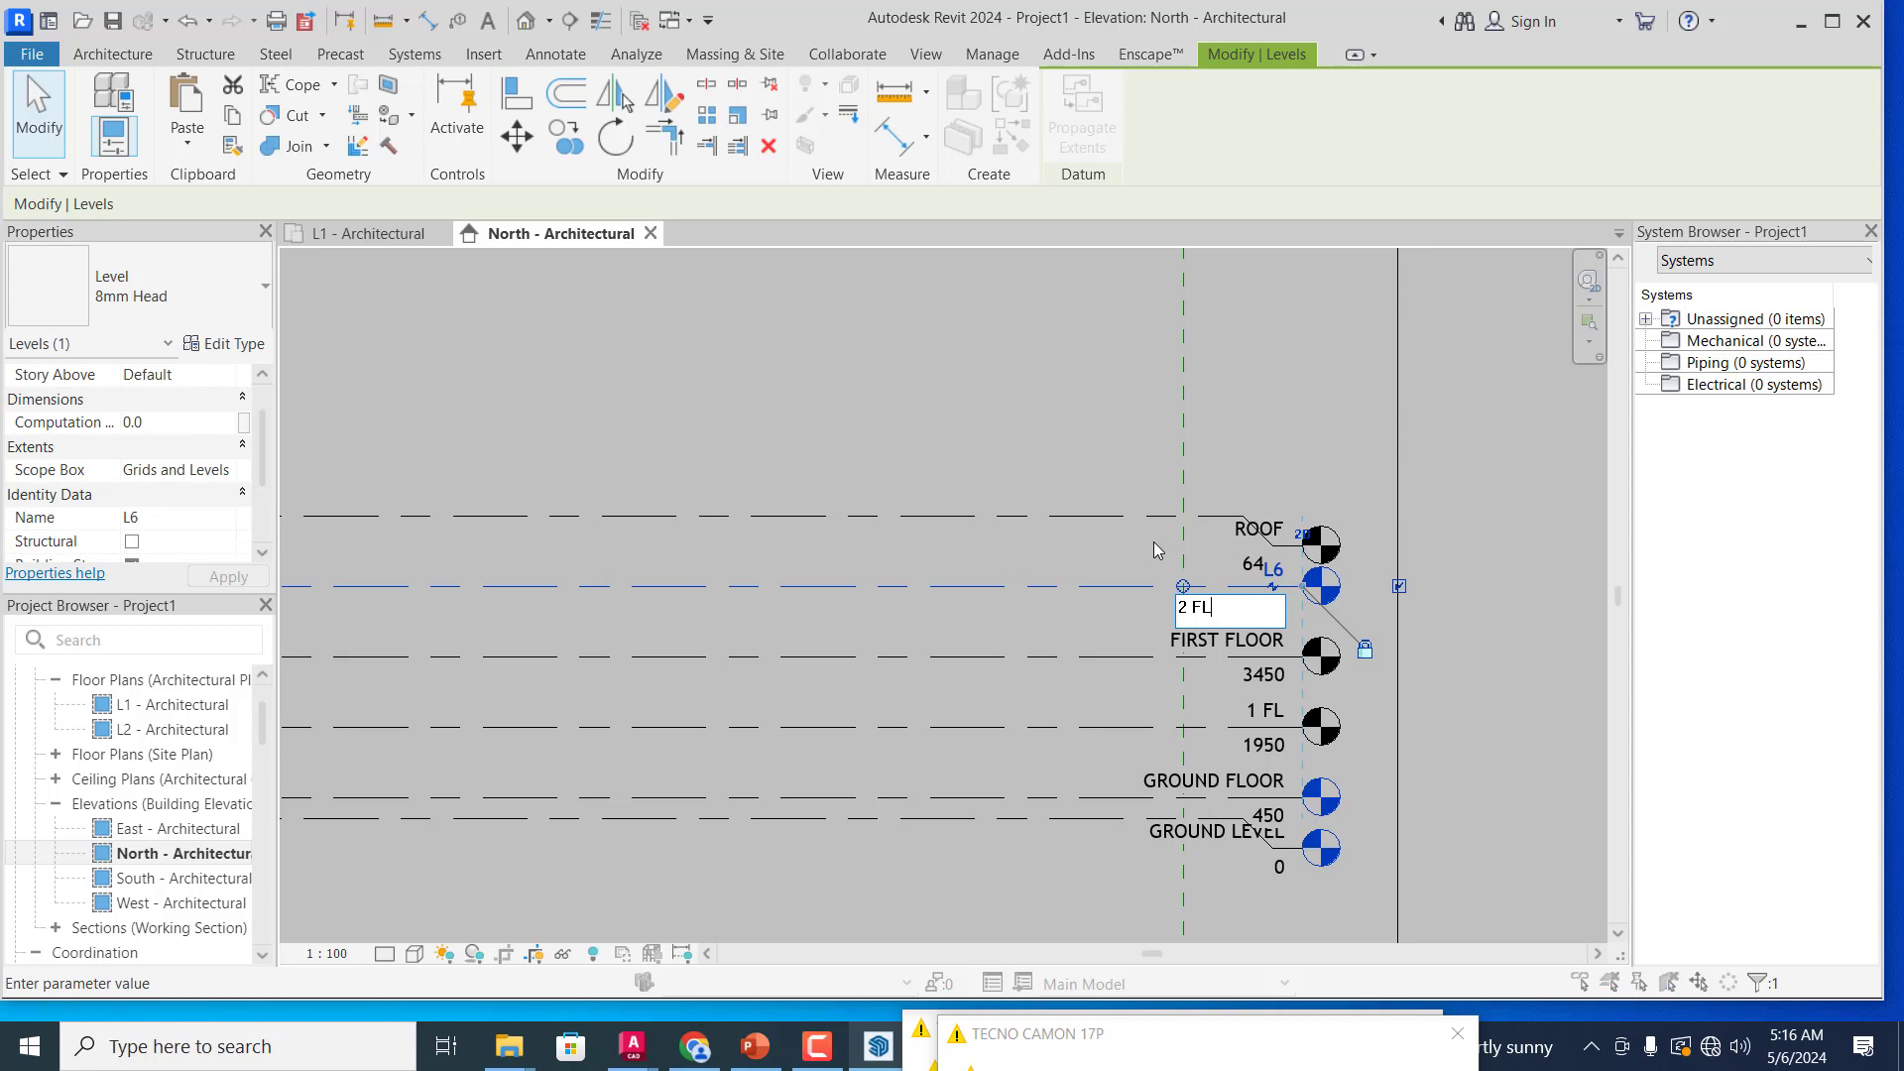
pyautogui.press('Return')
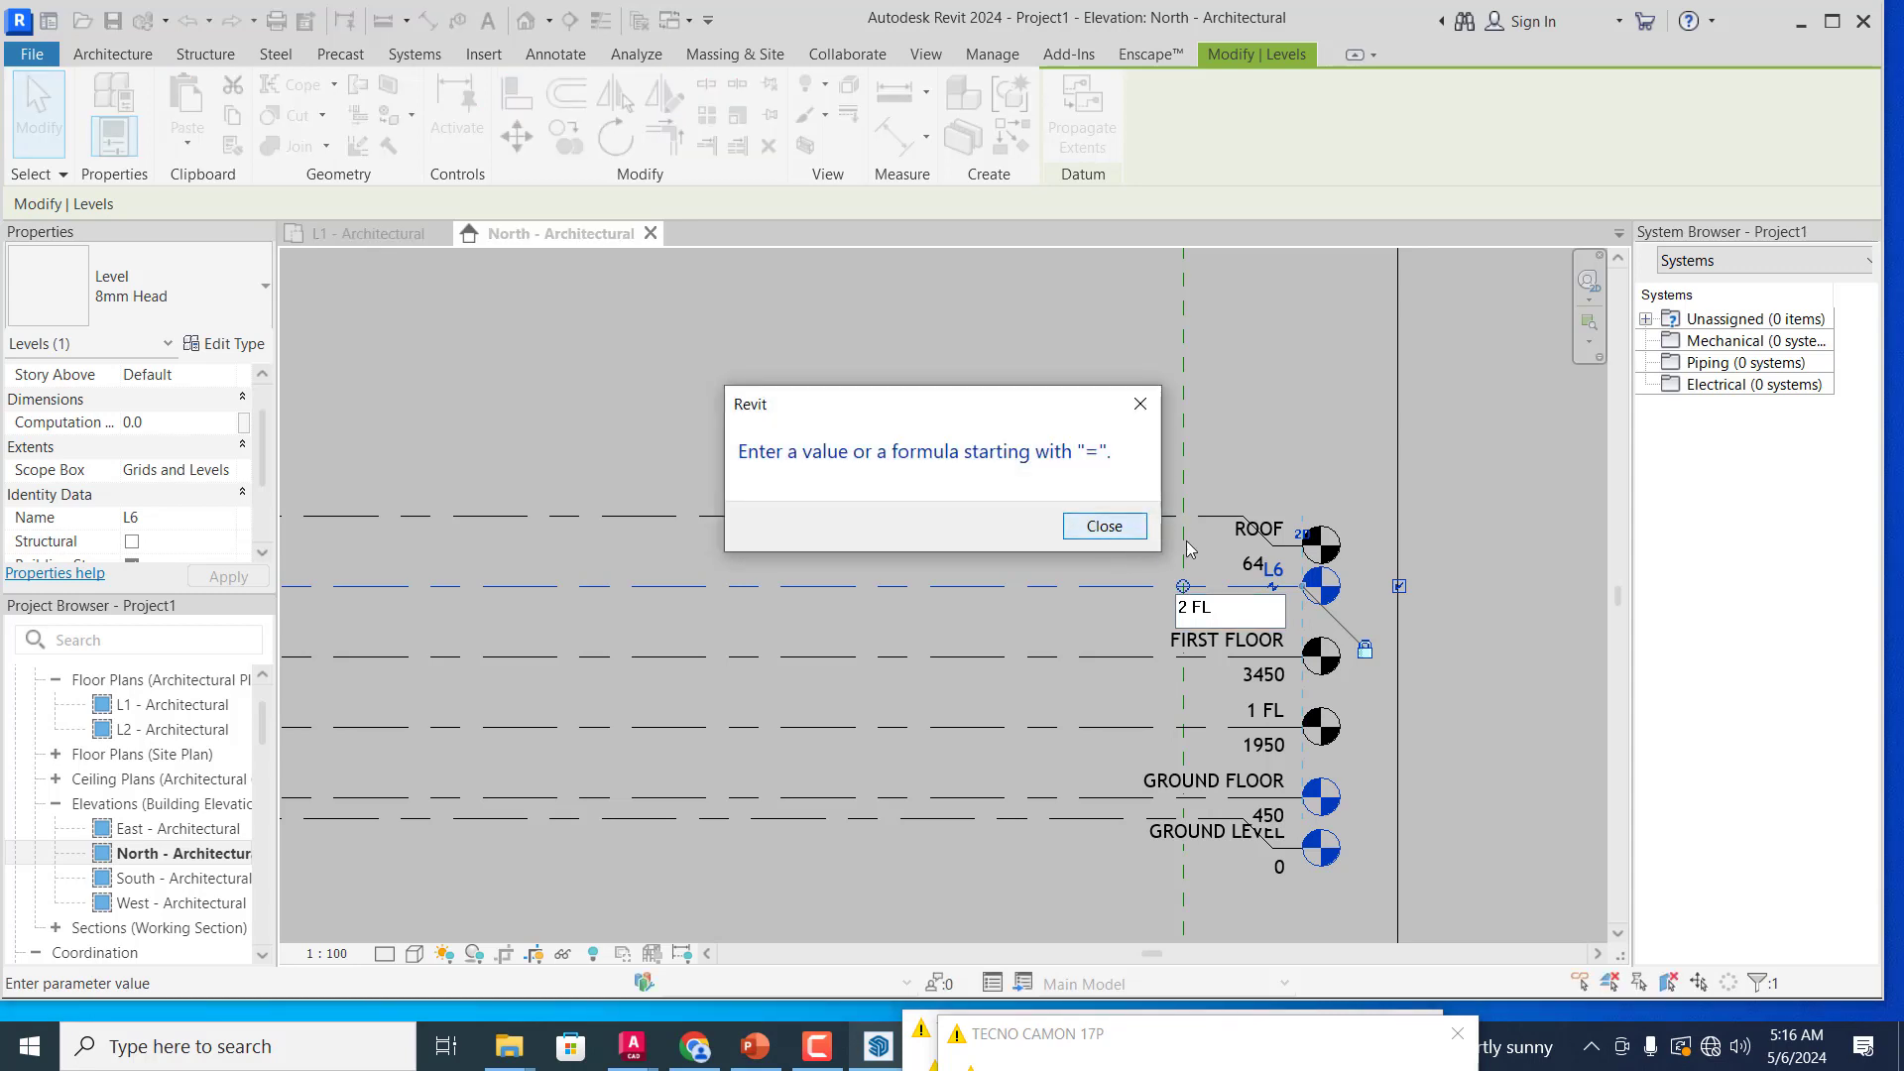
pyautogui.click(1106, 530)
pyautogui.click(1208, 614)
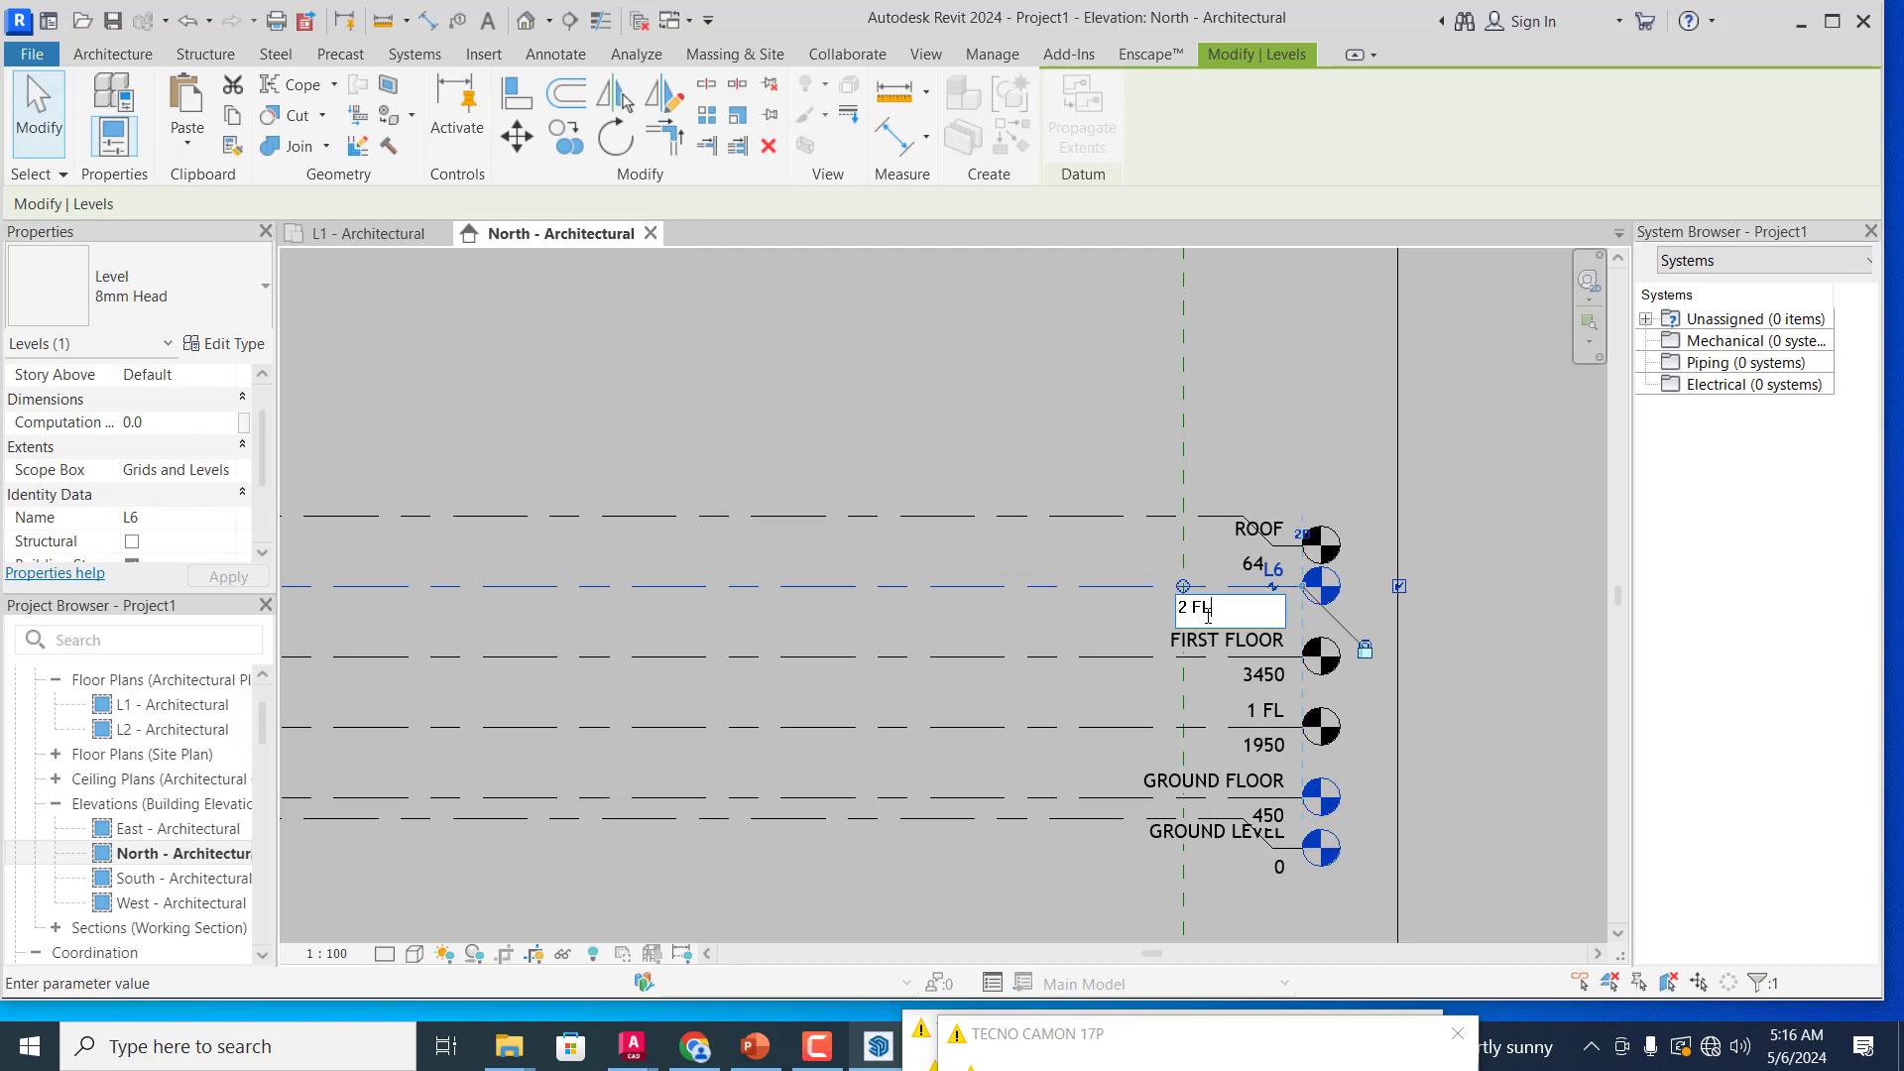
pyautogui.click(1106, 614)
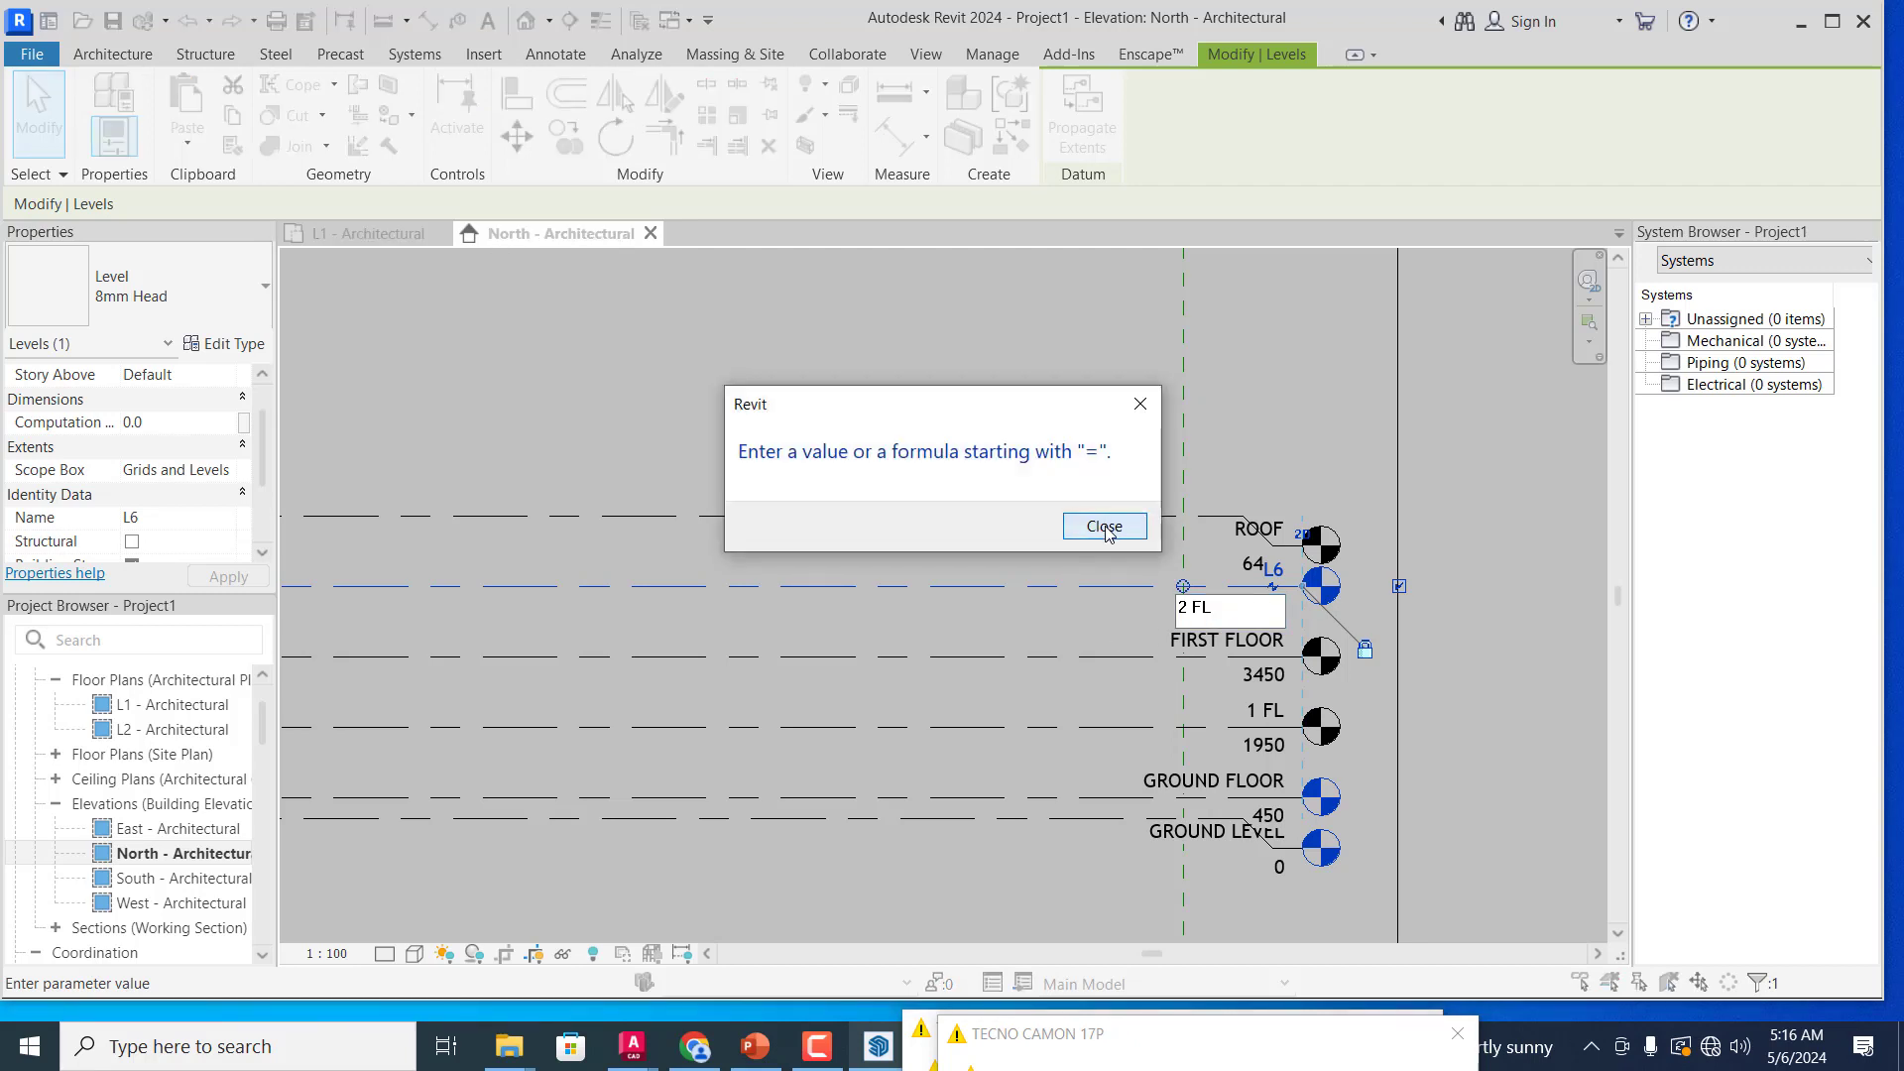
pyautogui.click(1105, 528)
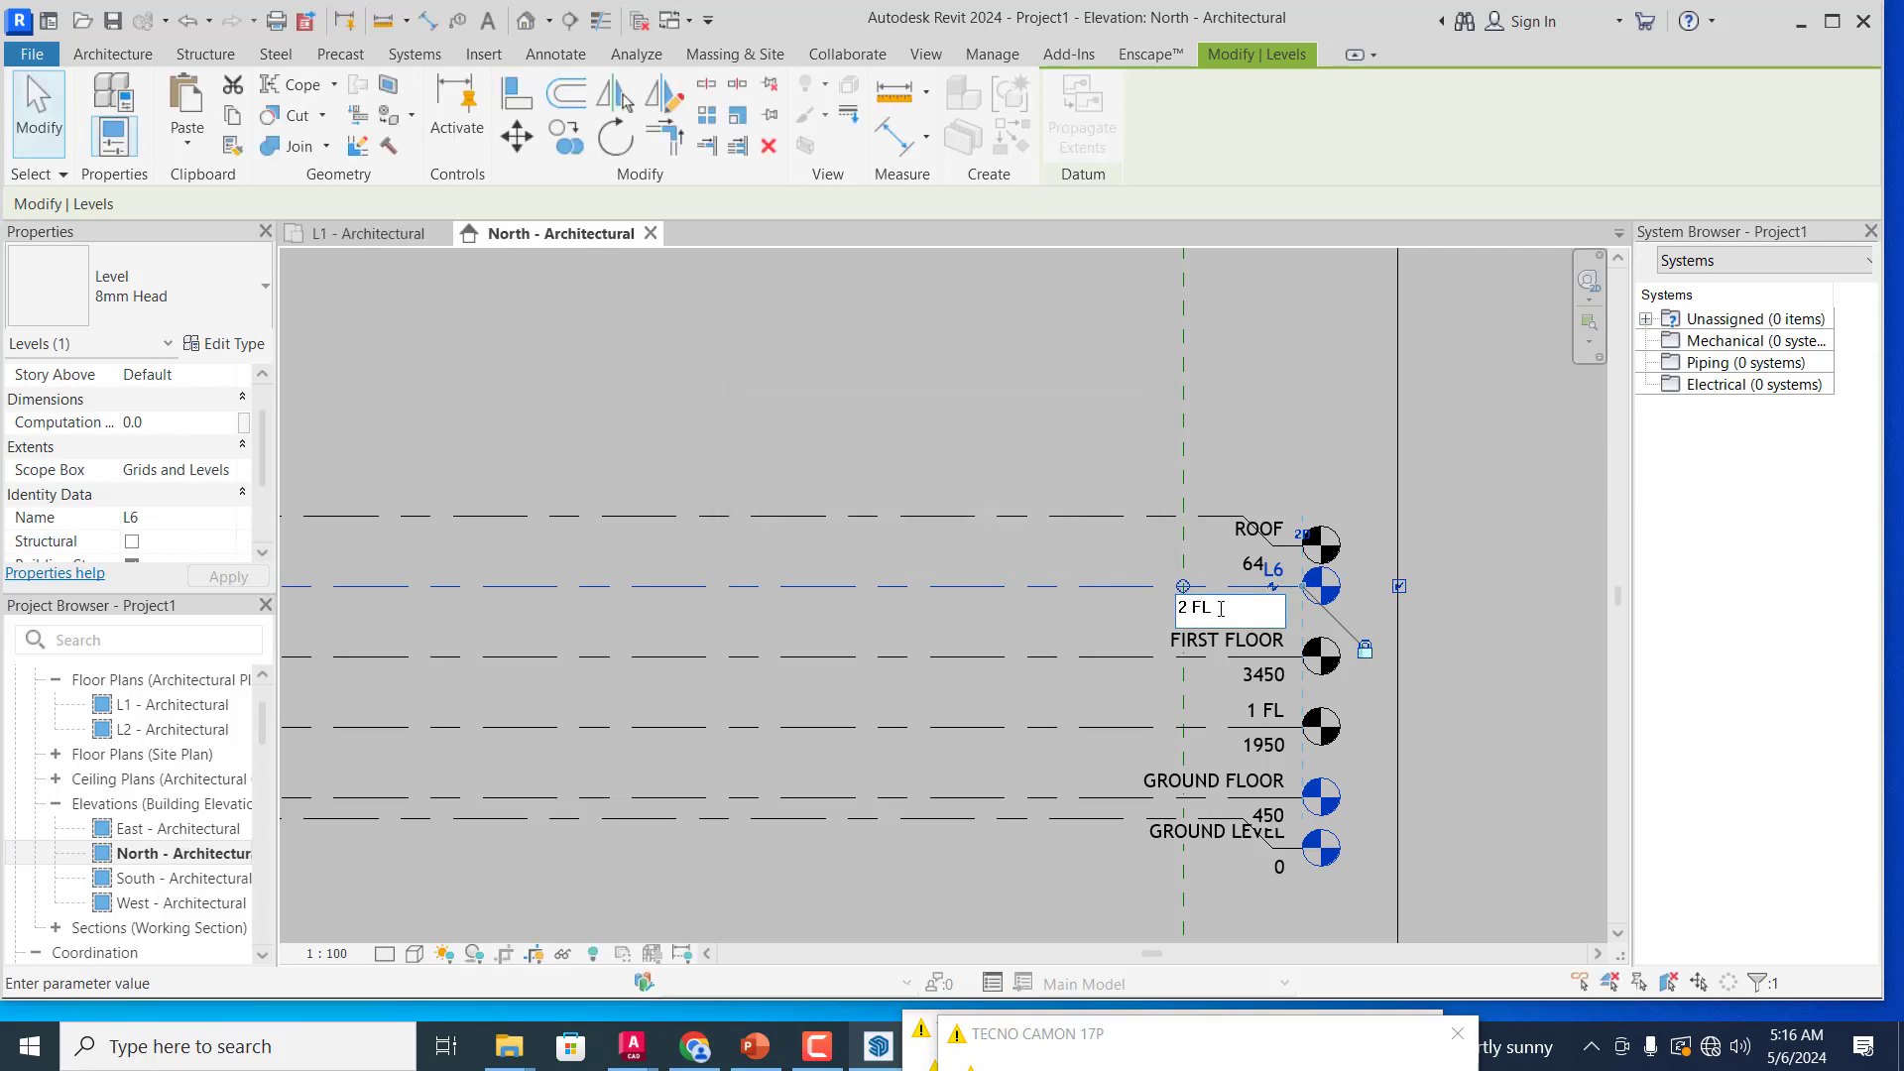
pyautogui.moveTo(1220, 608); pyautogui.dragTo(1178, 608)
pyautogui.write('SECONG')
pyautogui.write(' FLOOR')
pyautogui.write(' L')
pyautogui.write('ANDING')
pyautogui.press('Return')
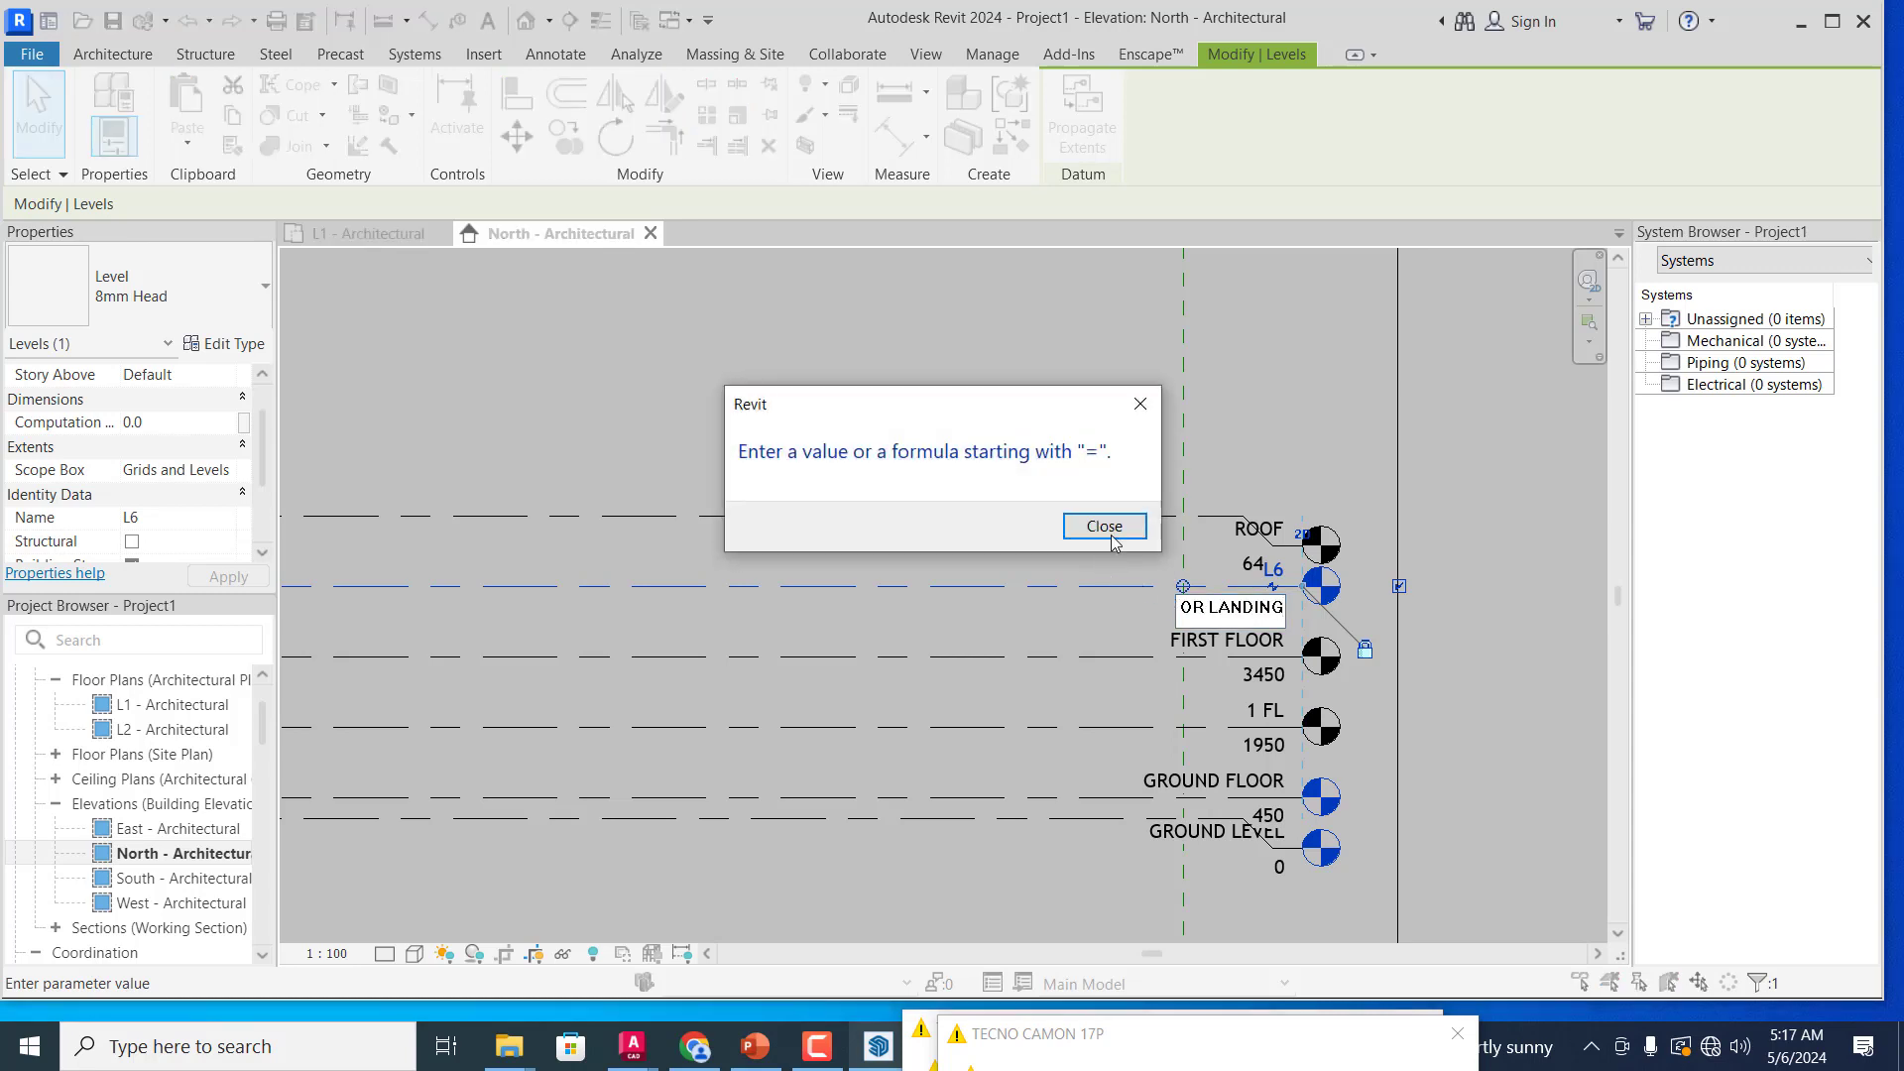
pyautogui.click(1108, 532)
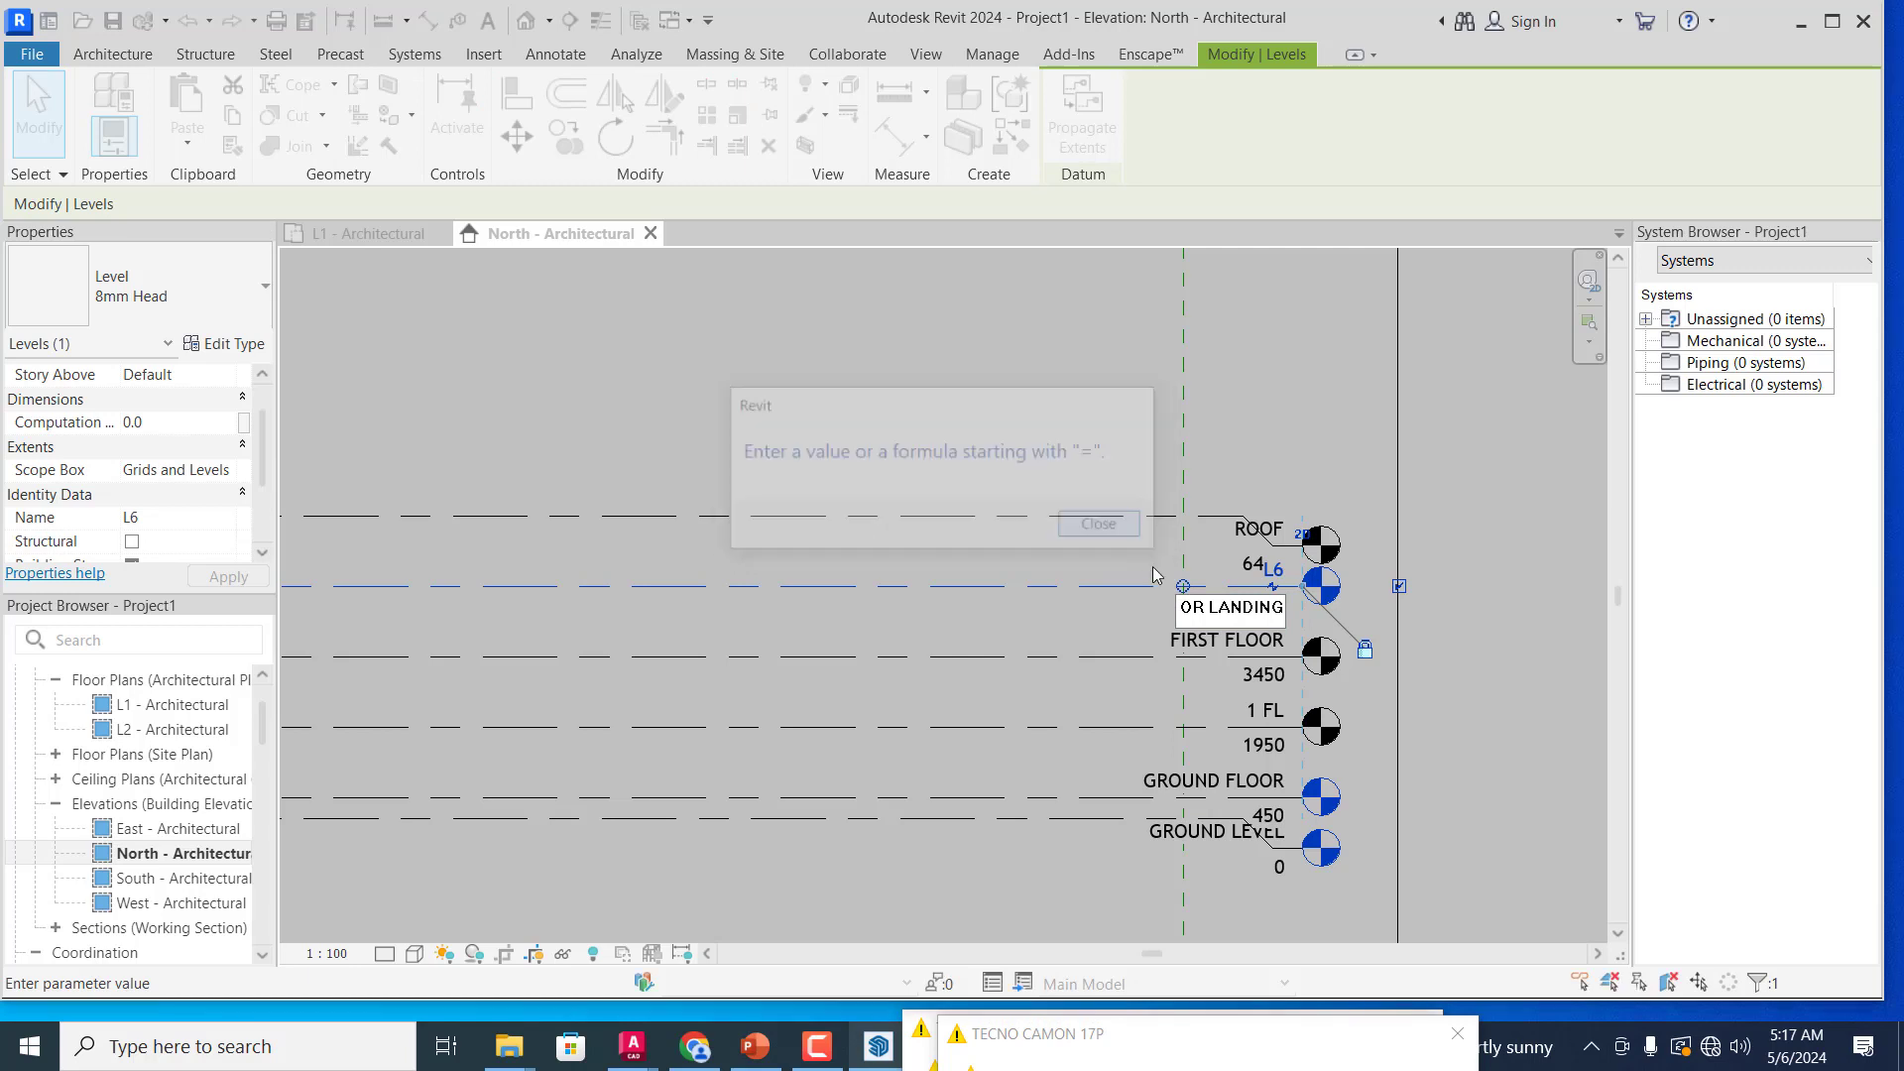
pyautogui.click(1132, 628)
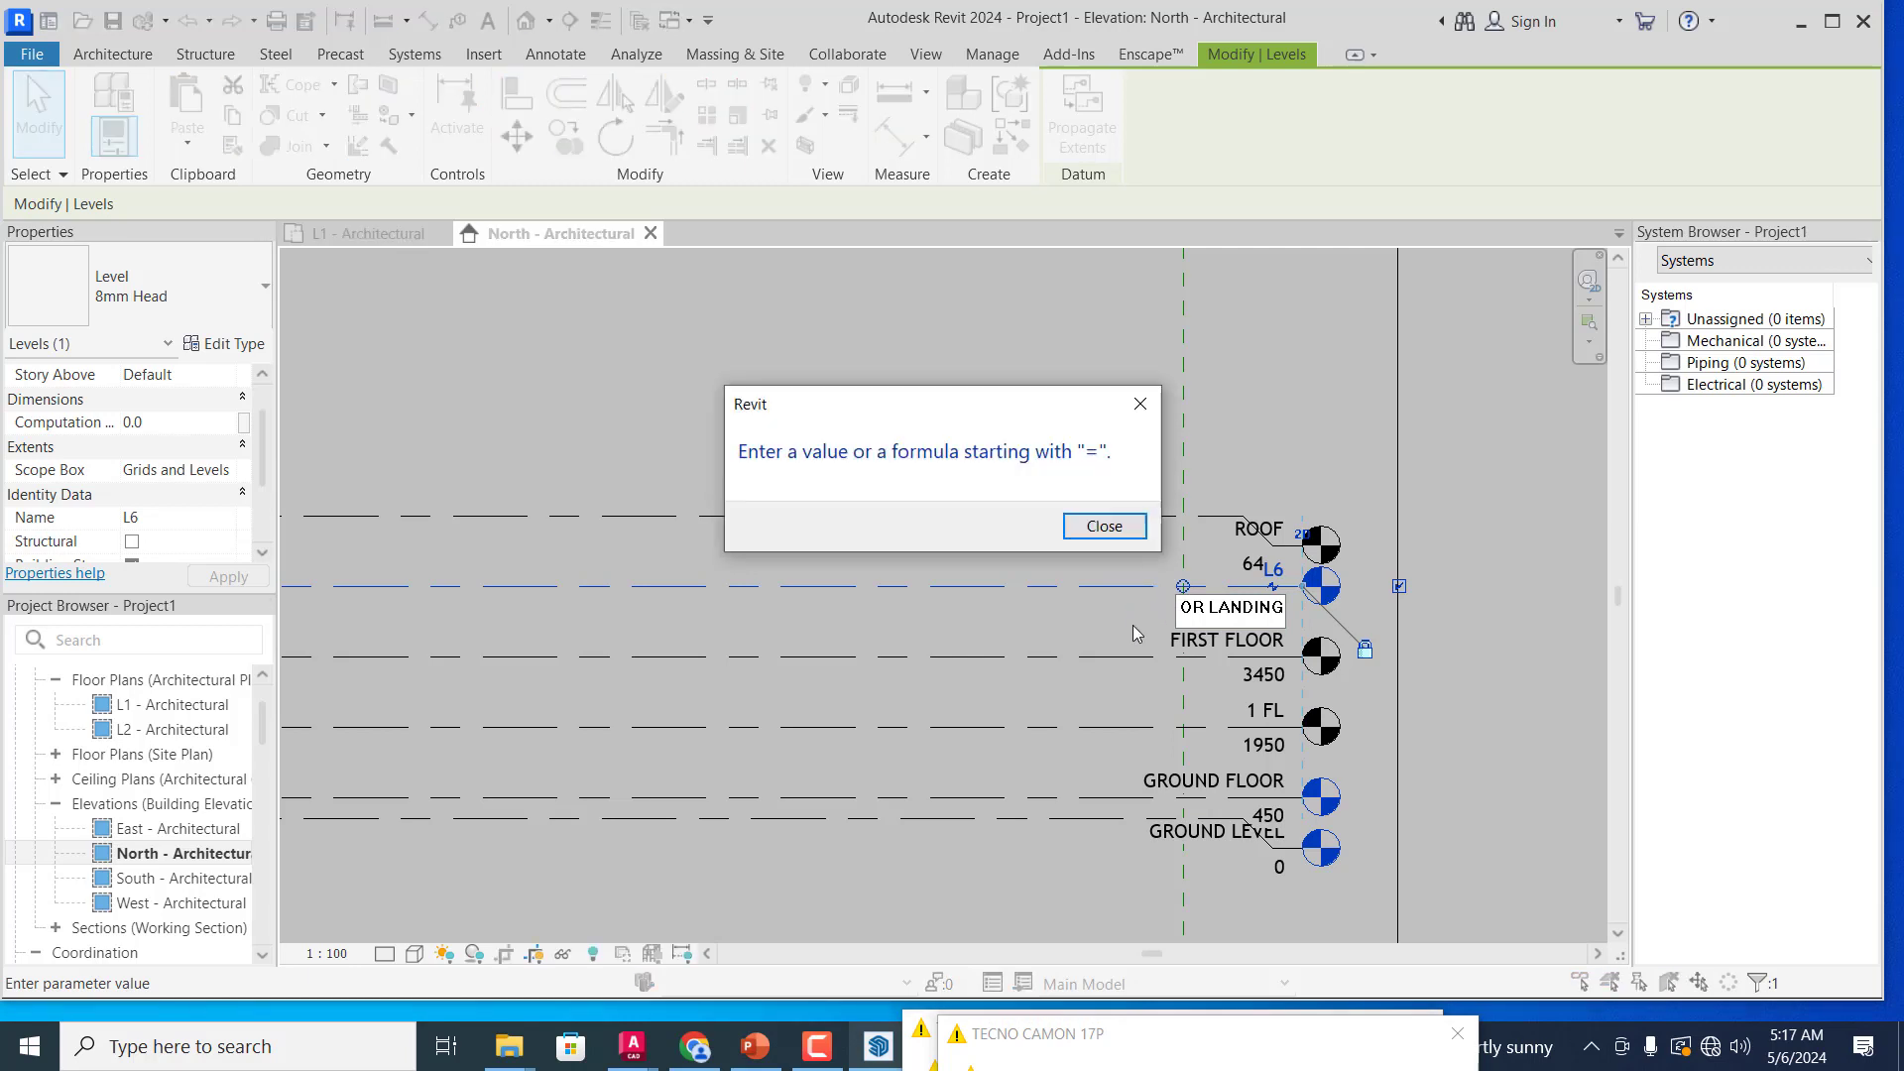
pyautogui.click(1103, 526)
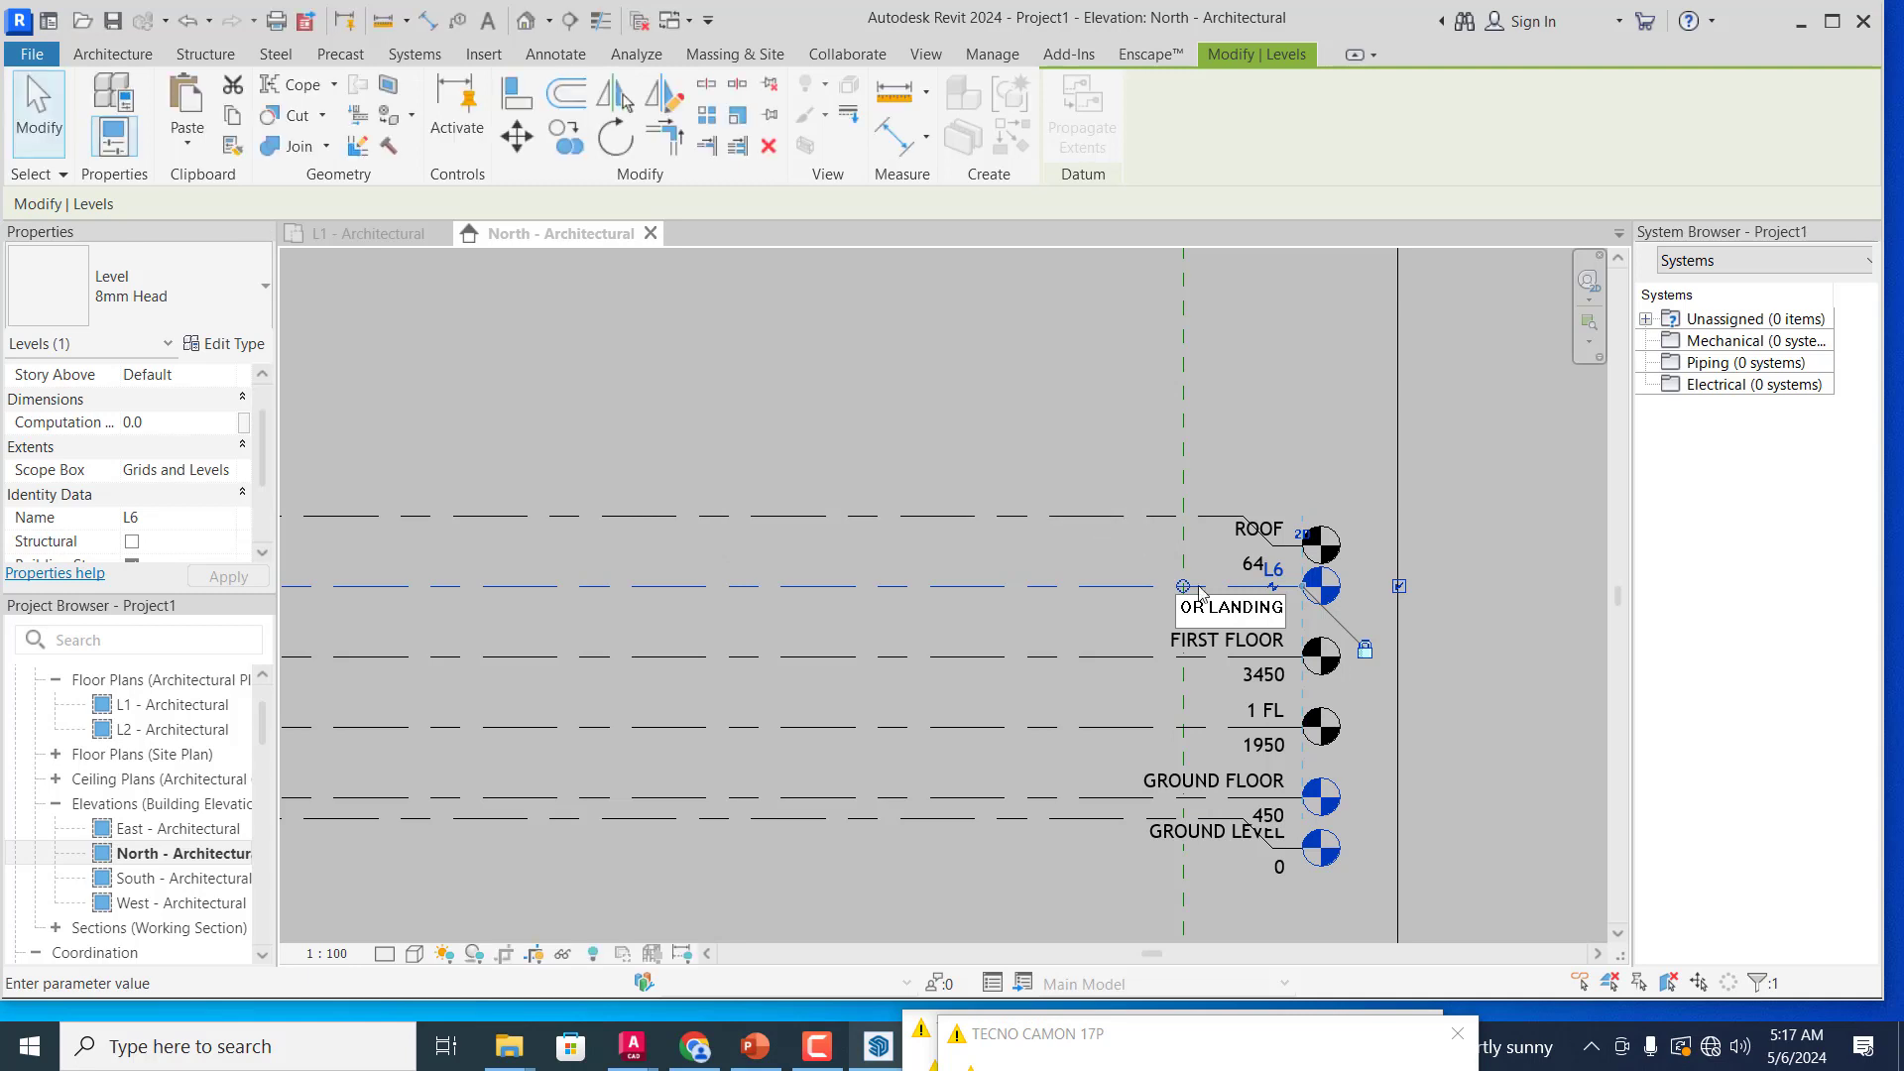
pyautogui.press('Escape')
pyautogui.click(1133, 613)
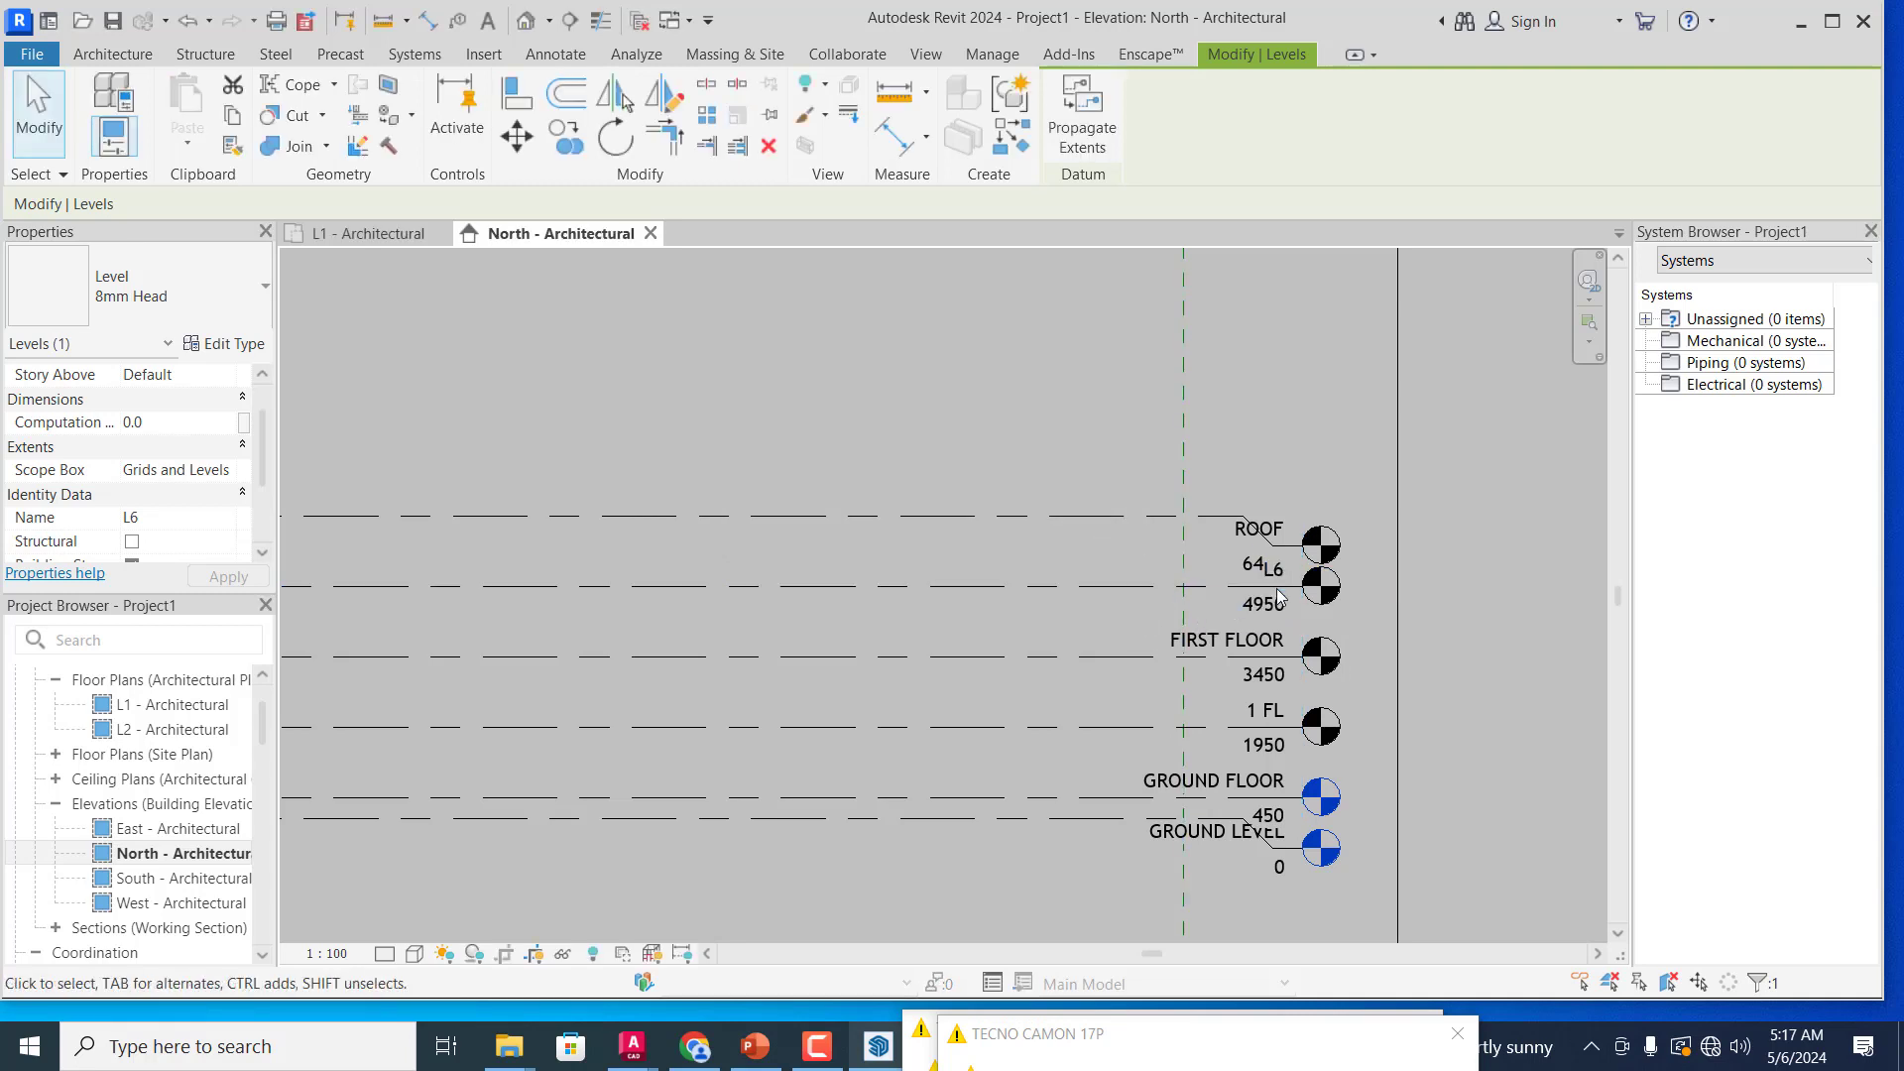
# Step: Shift the aligned level heads slightly inward by moving the end of level L6
pyautogui.click(1282, 578)
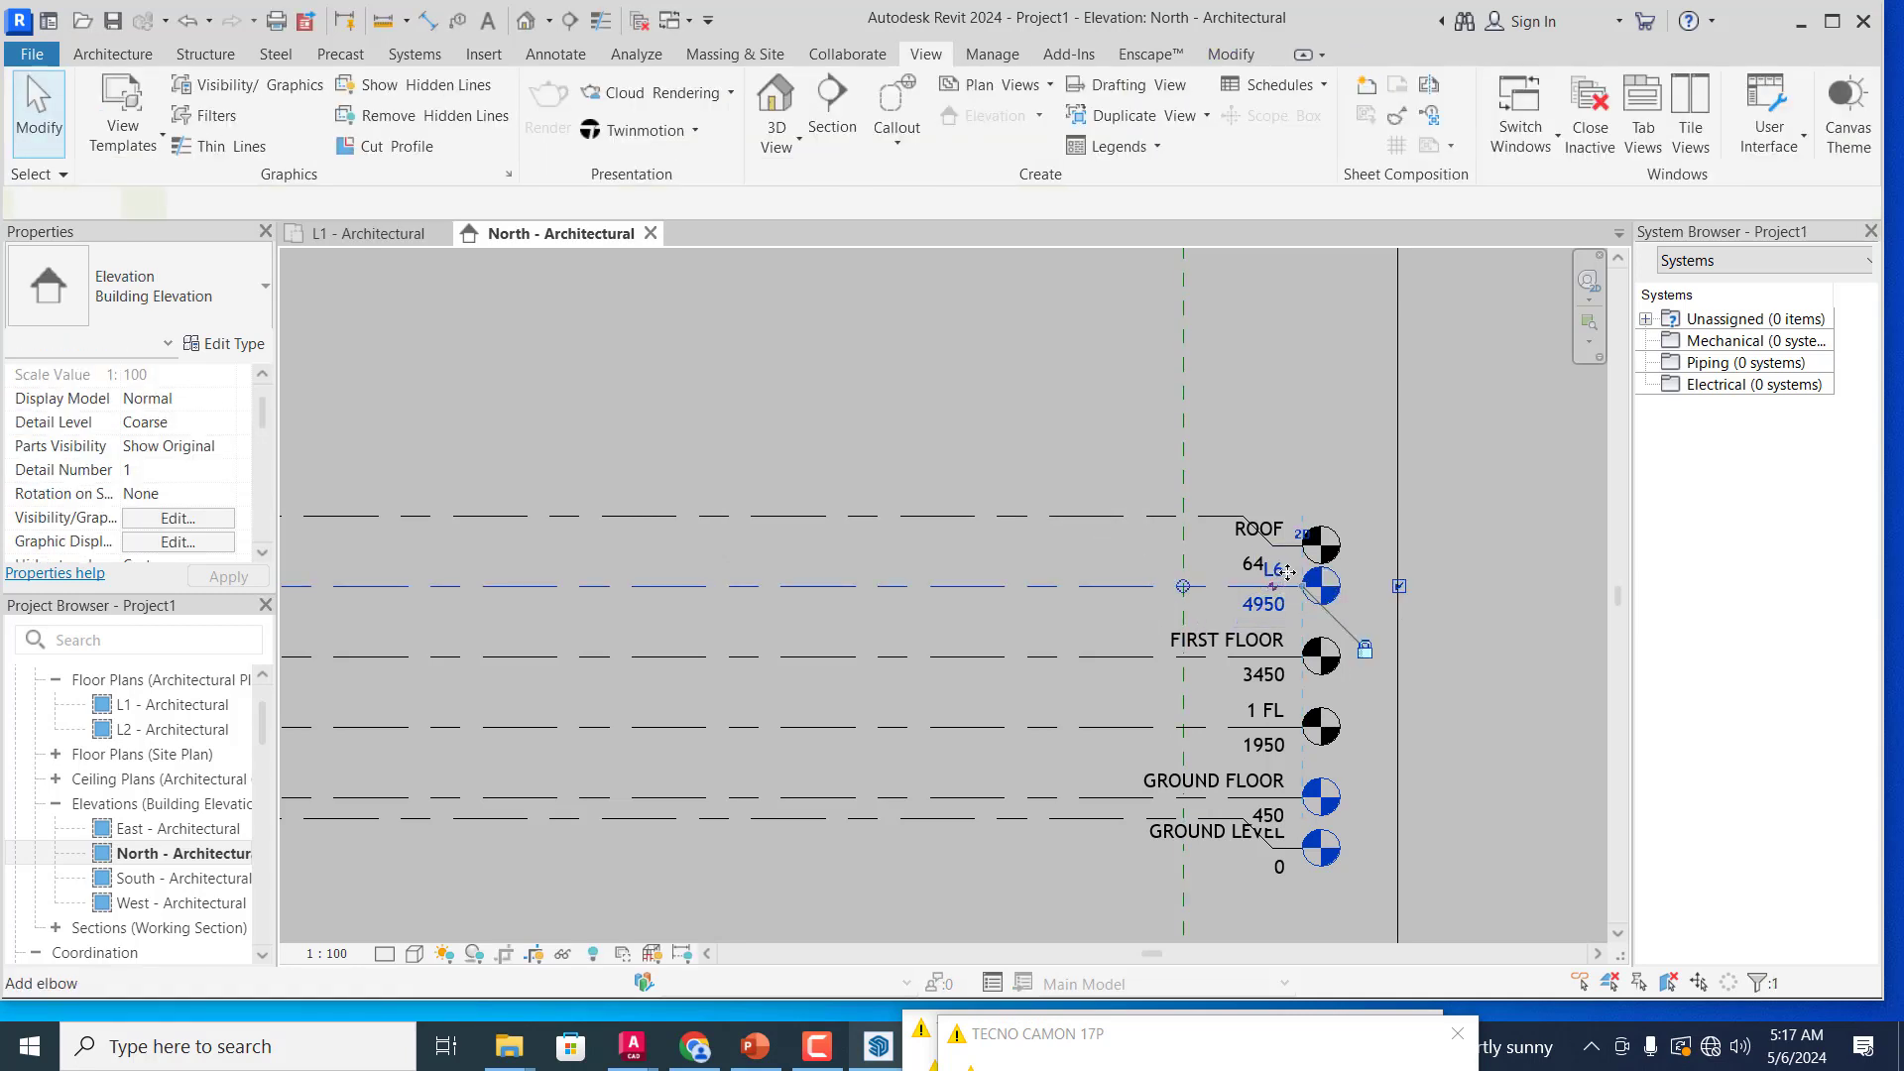
pyautogui.moveTo(1283, 573); pyautogui.dragTo(1363, 555)
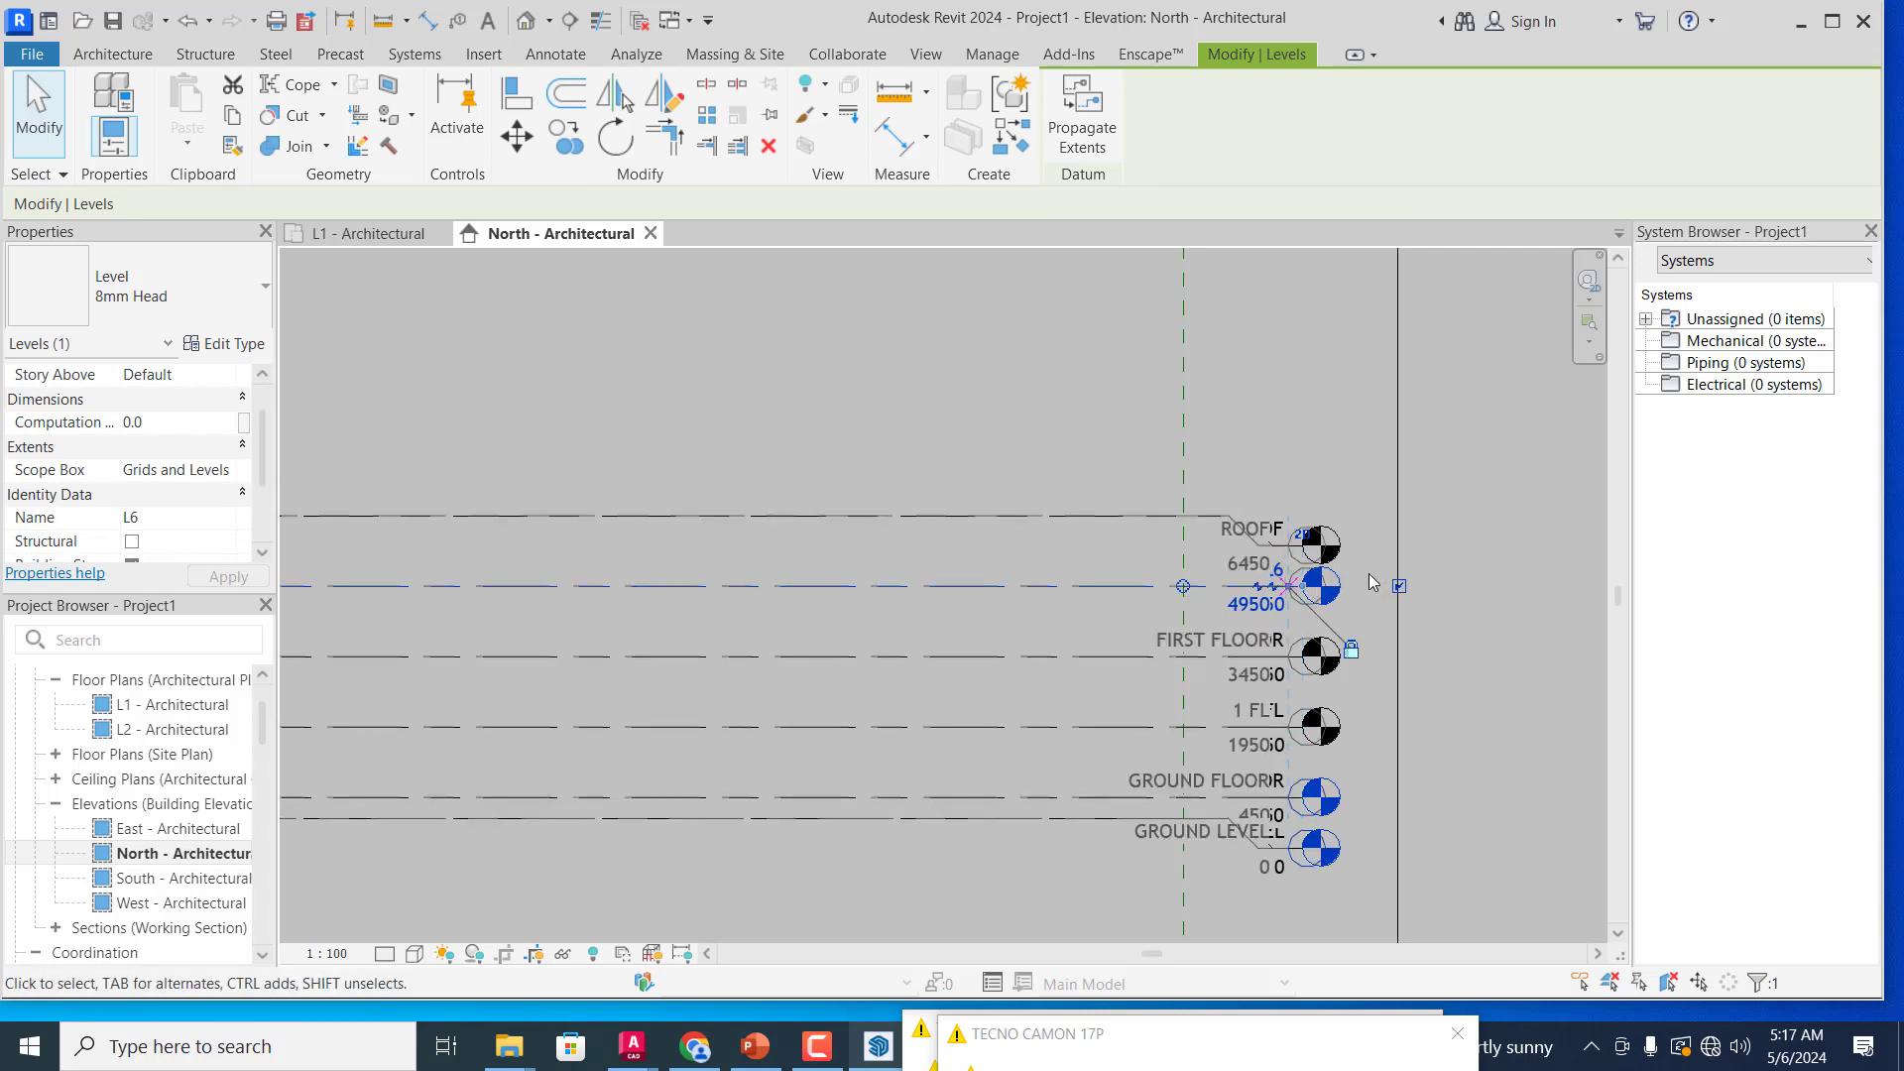
pyautogui.click(1362, 556)
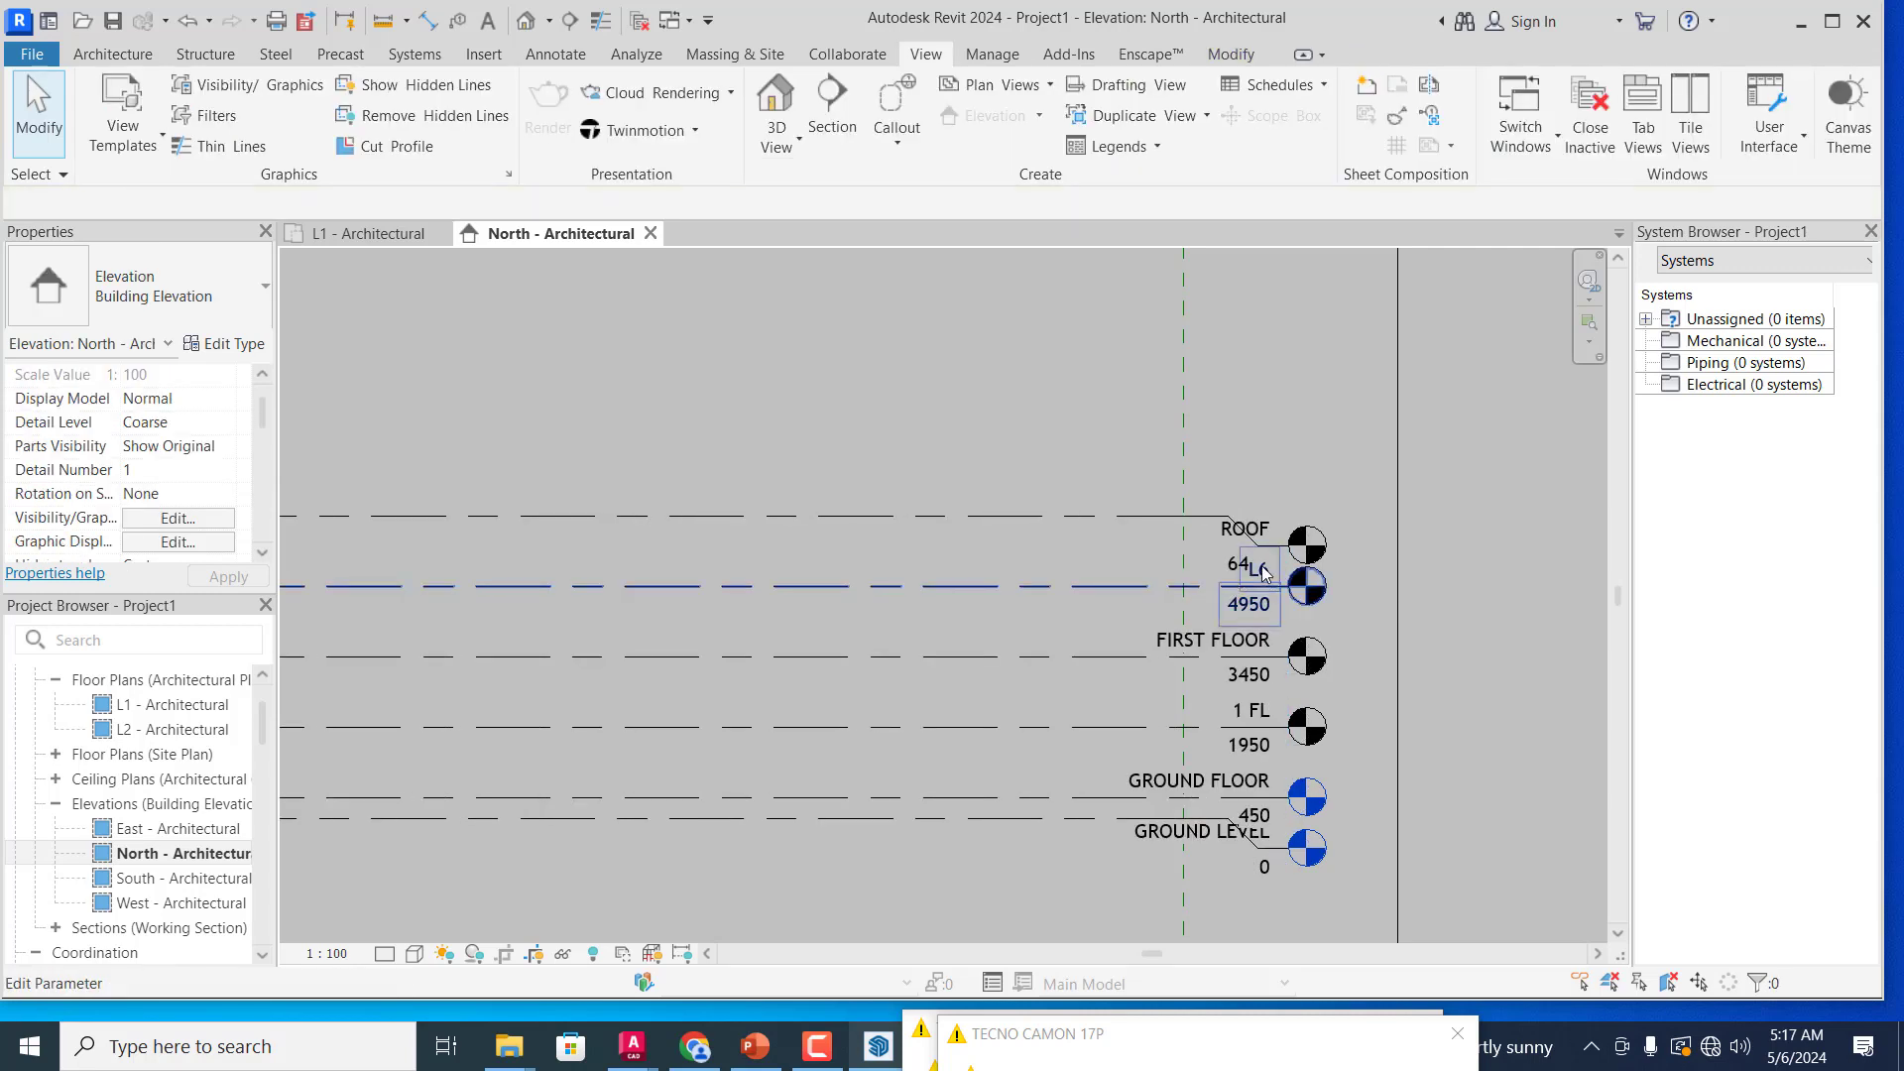
# Step: Rename level L6, between FIRST FLOOR and ROOF, as SECOND FLOOR LANDING
pyautogui.doubleClick(1259, 571)
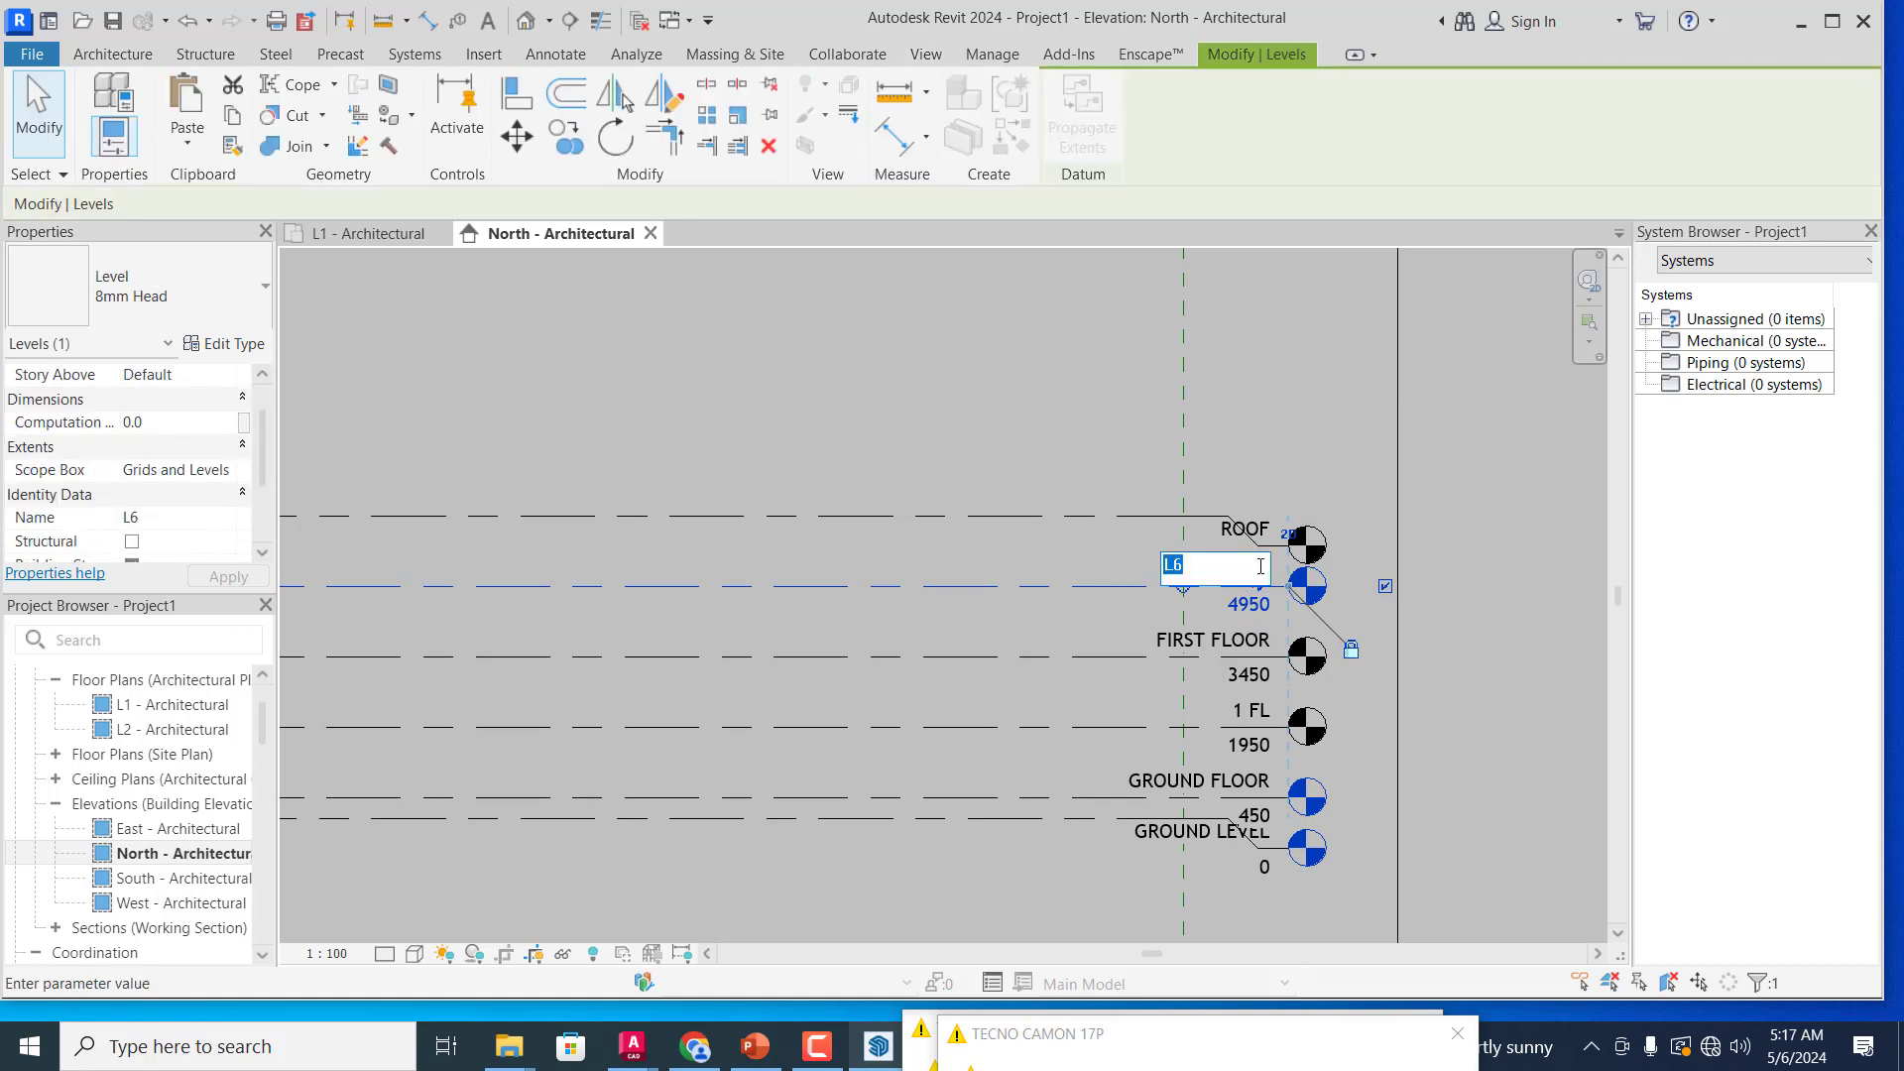
pyautogui.write('SECON')
pyautogui.write('D FLOOR')
pyautogui.write(' LAD')
pyautogui.press('BackSpace')
pyautogui.write('NDING')
pyautogui.click(1111, 581)
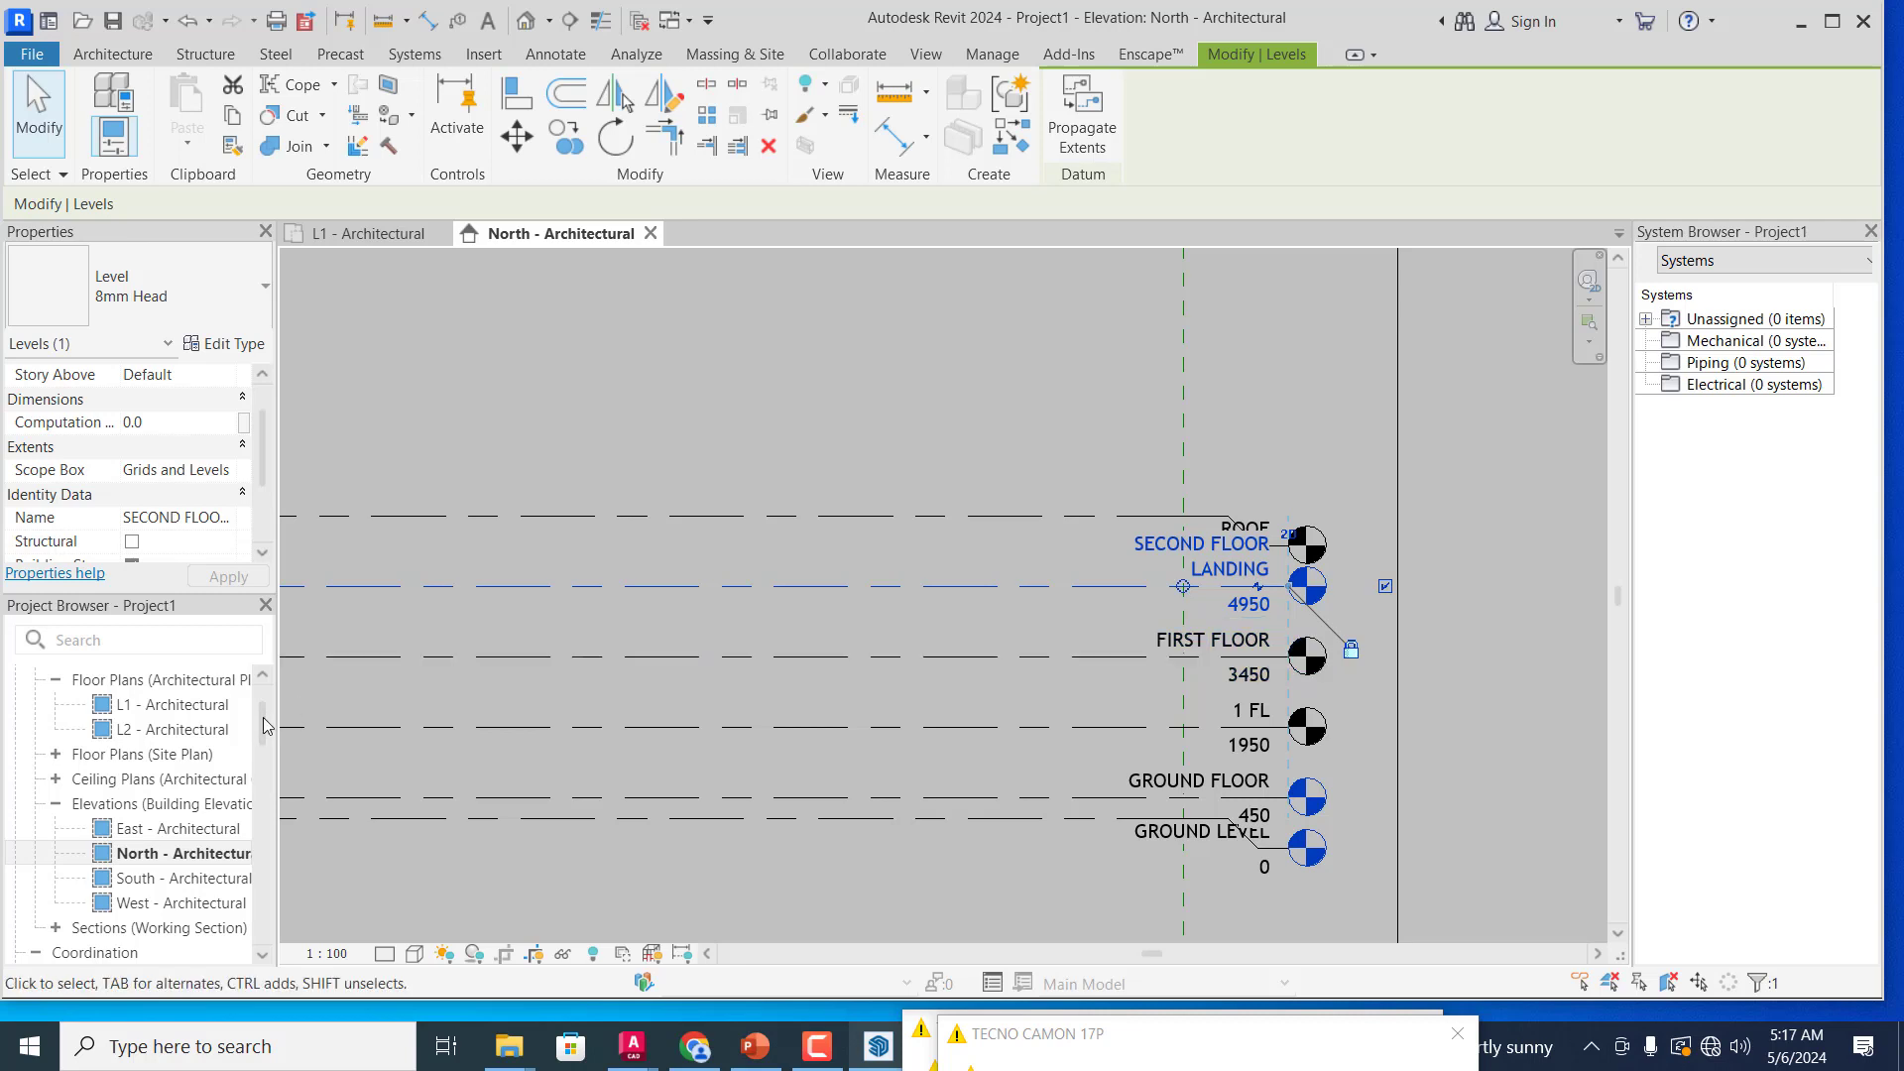
pyautogui.moveTo(262, 716); pyautogui.dragTo(260, 685)
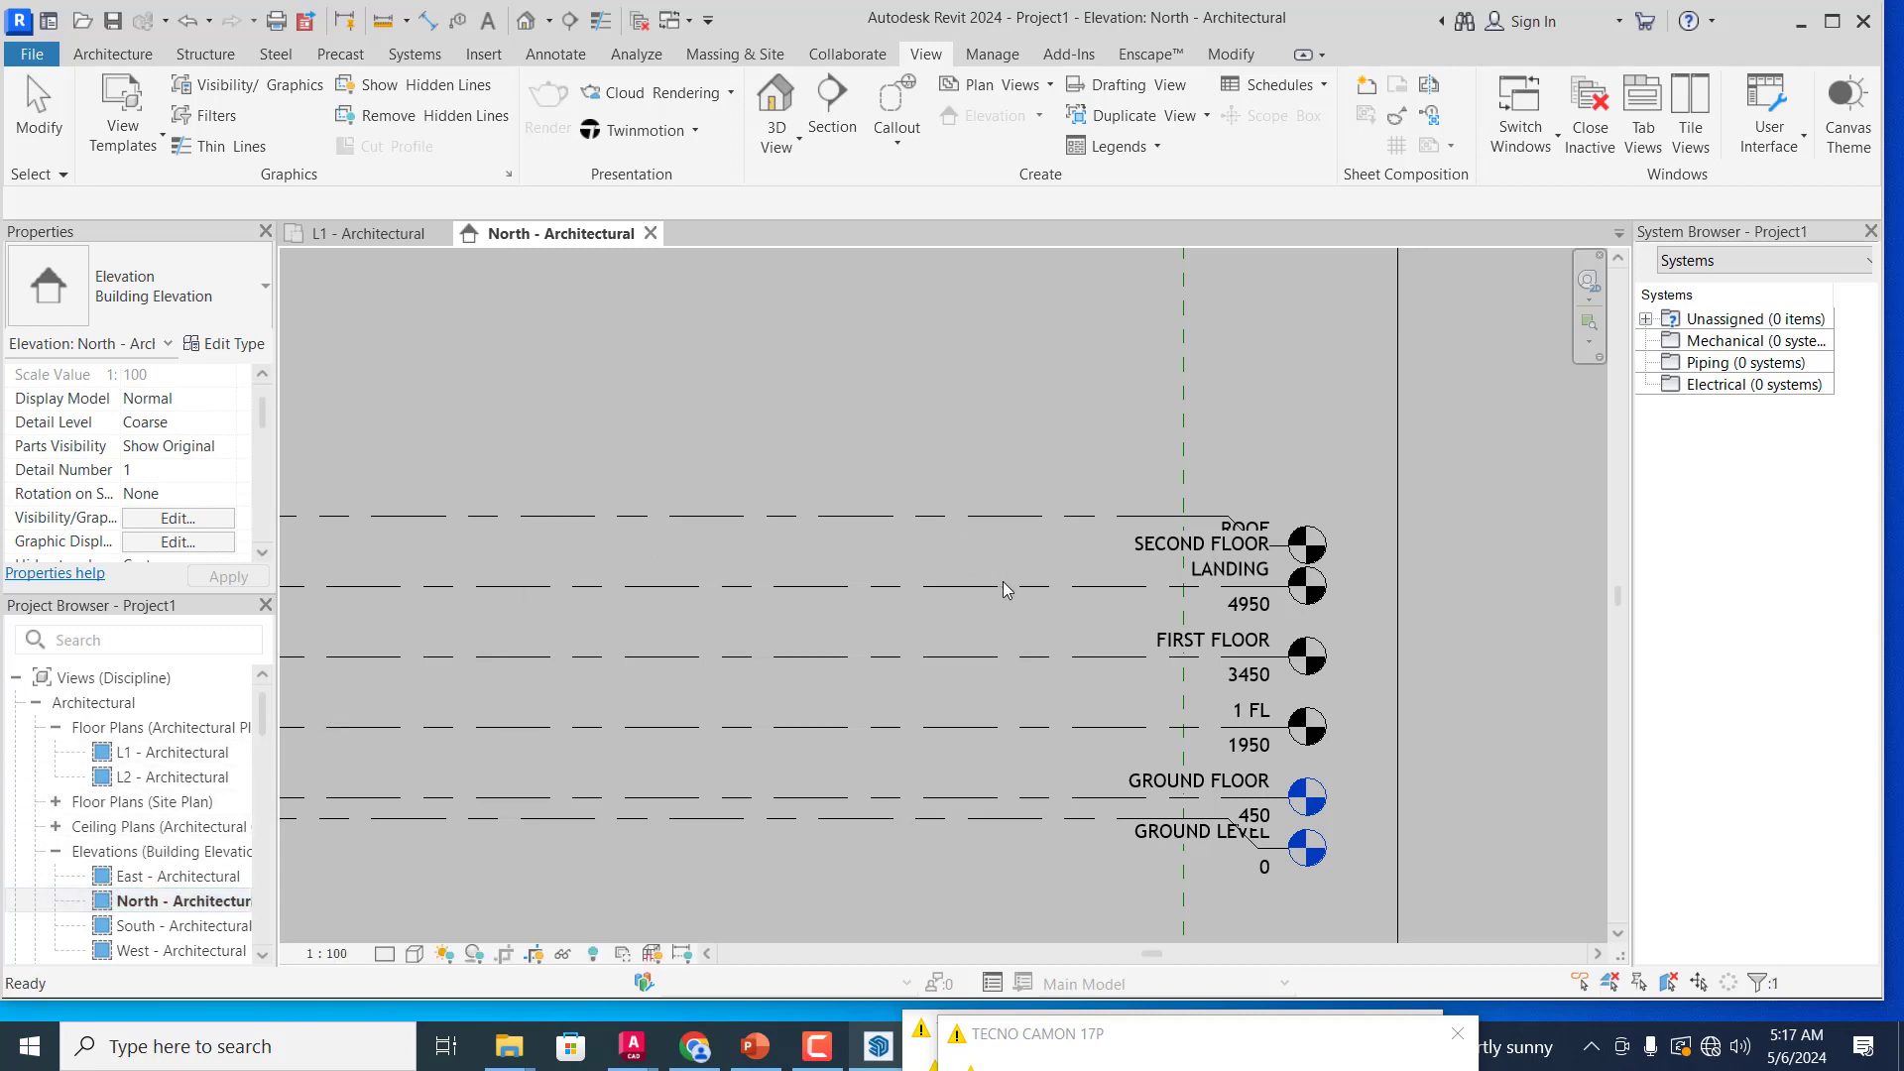
pyautogui.click(1116, 576)
pyautogui.scroll(-2, 1115, 575)
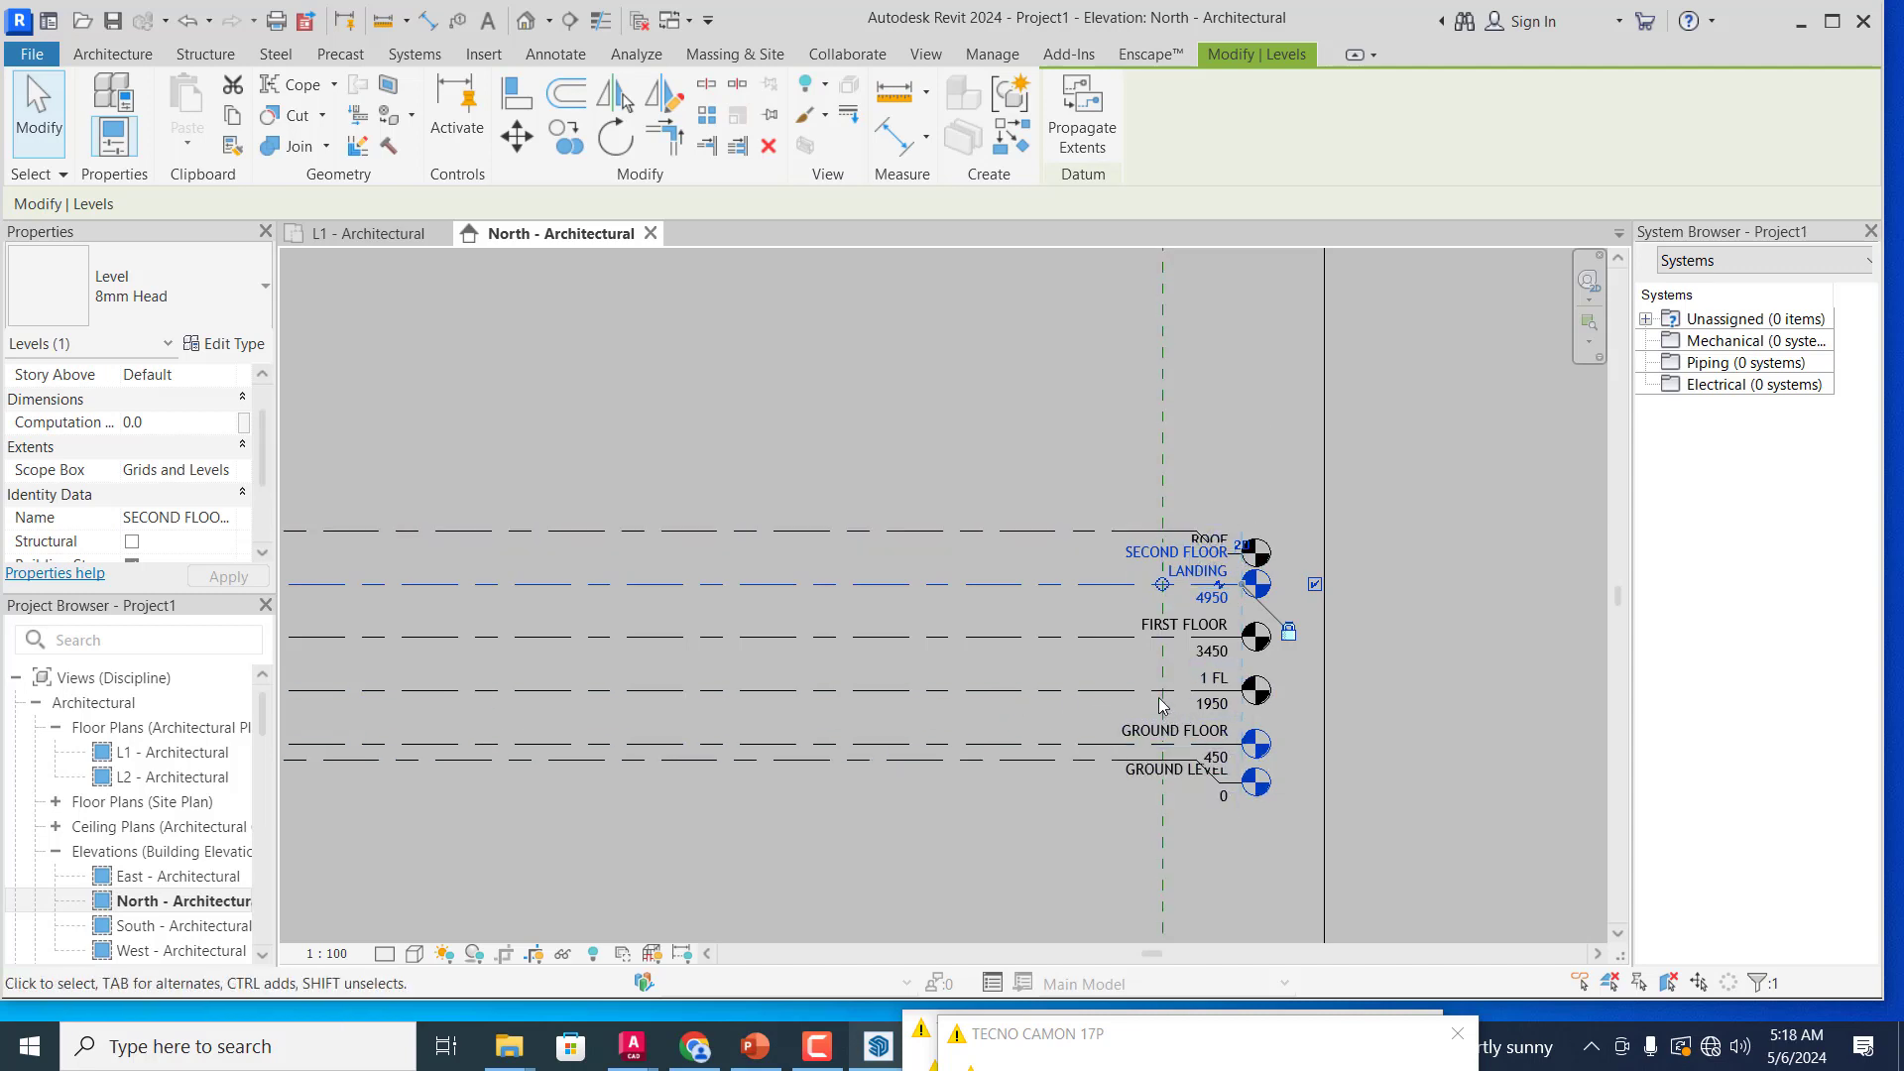
pyautogui.scroll(2, 1192, 781)
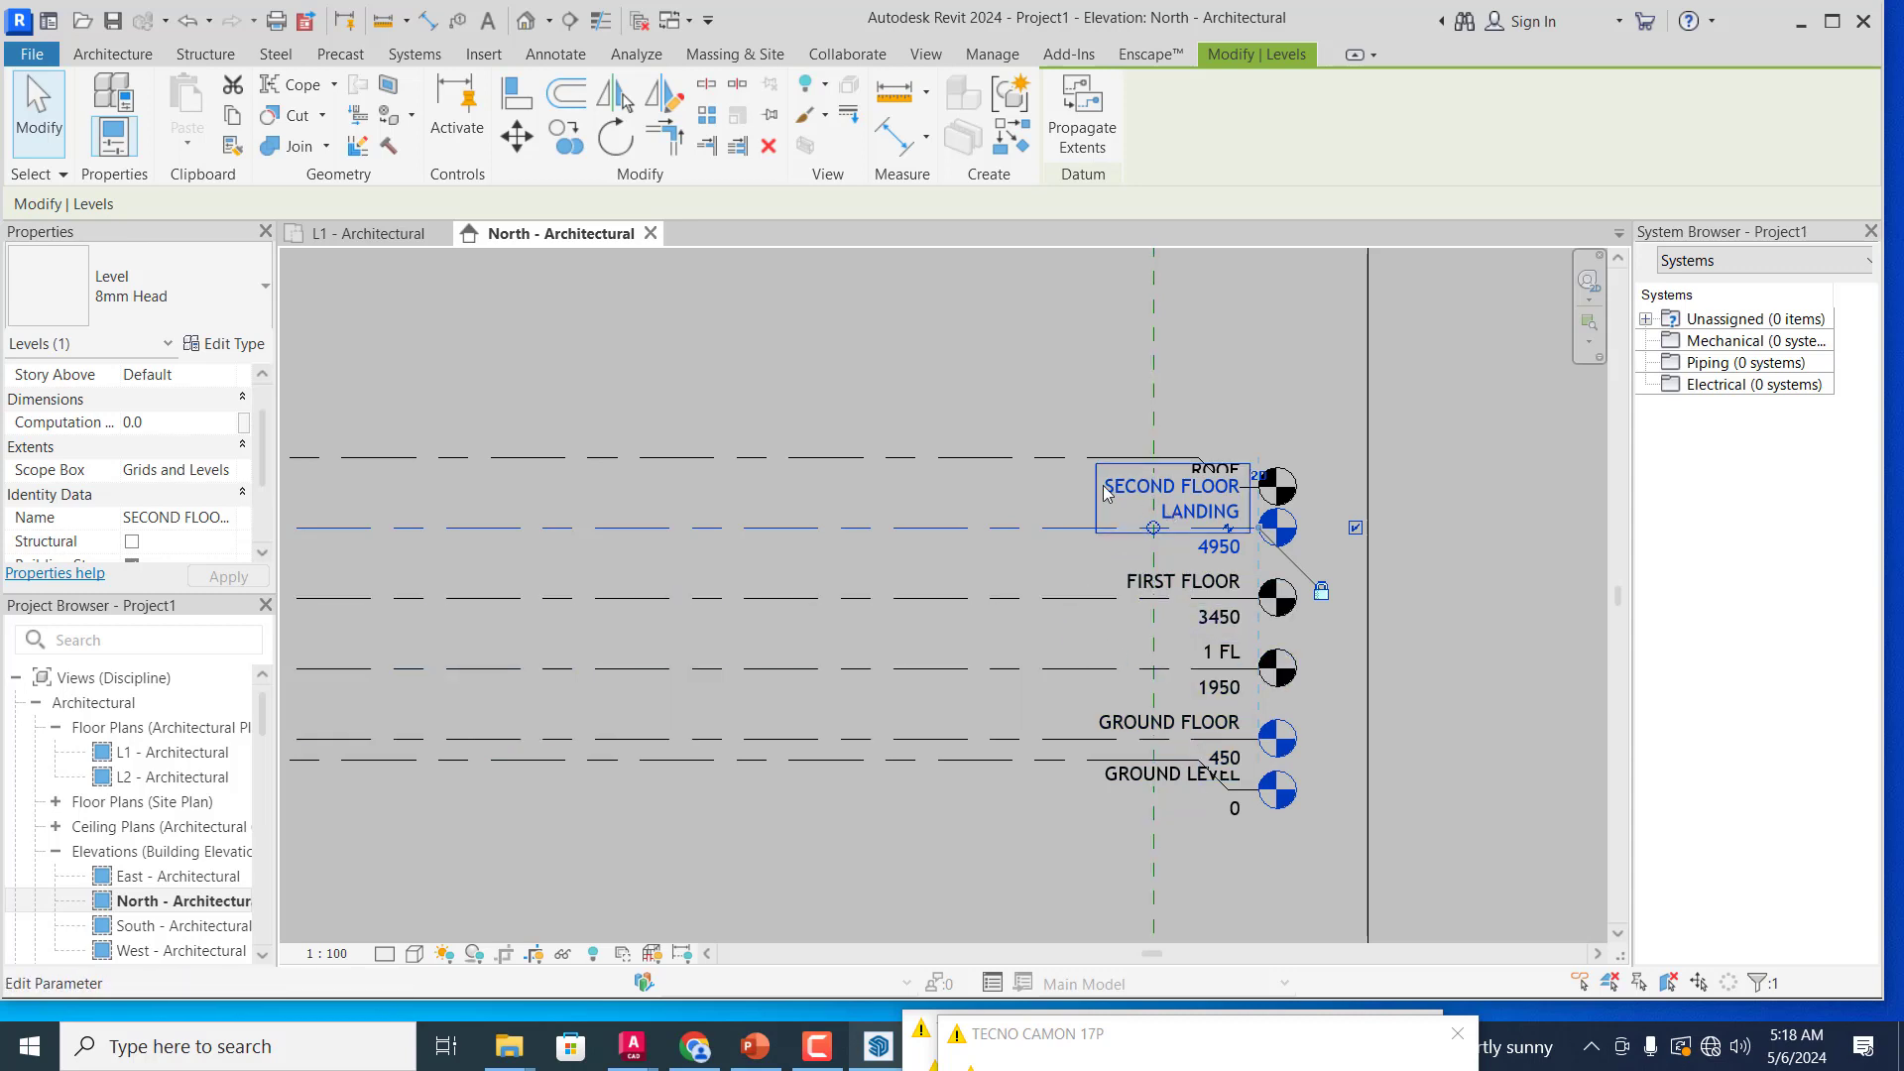
# Step: Add an elbow to the head of the 1 FL level and rename that level as GROUND FLOOR LANDING
pyautogui.click(1226, 659)
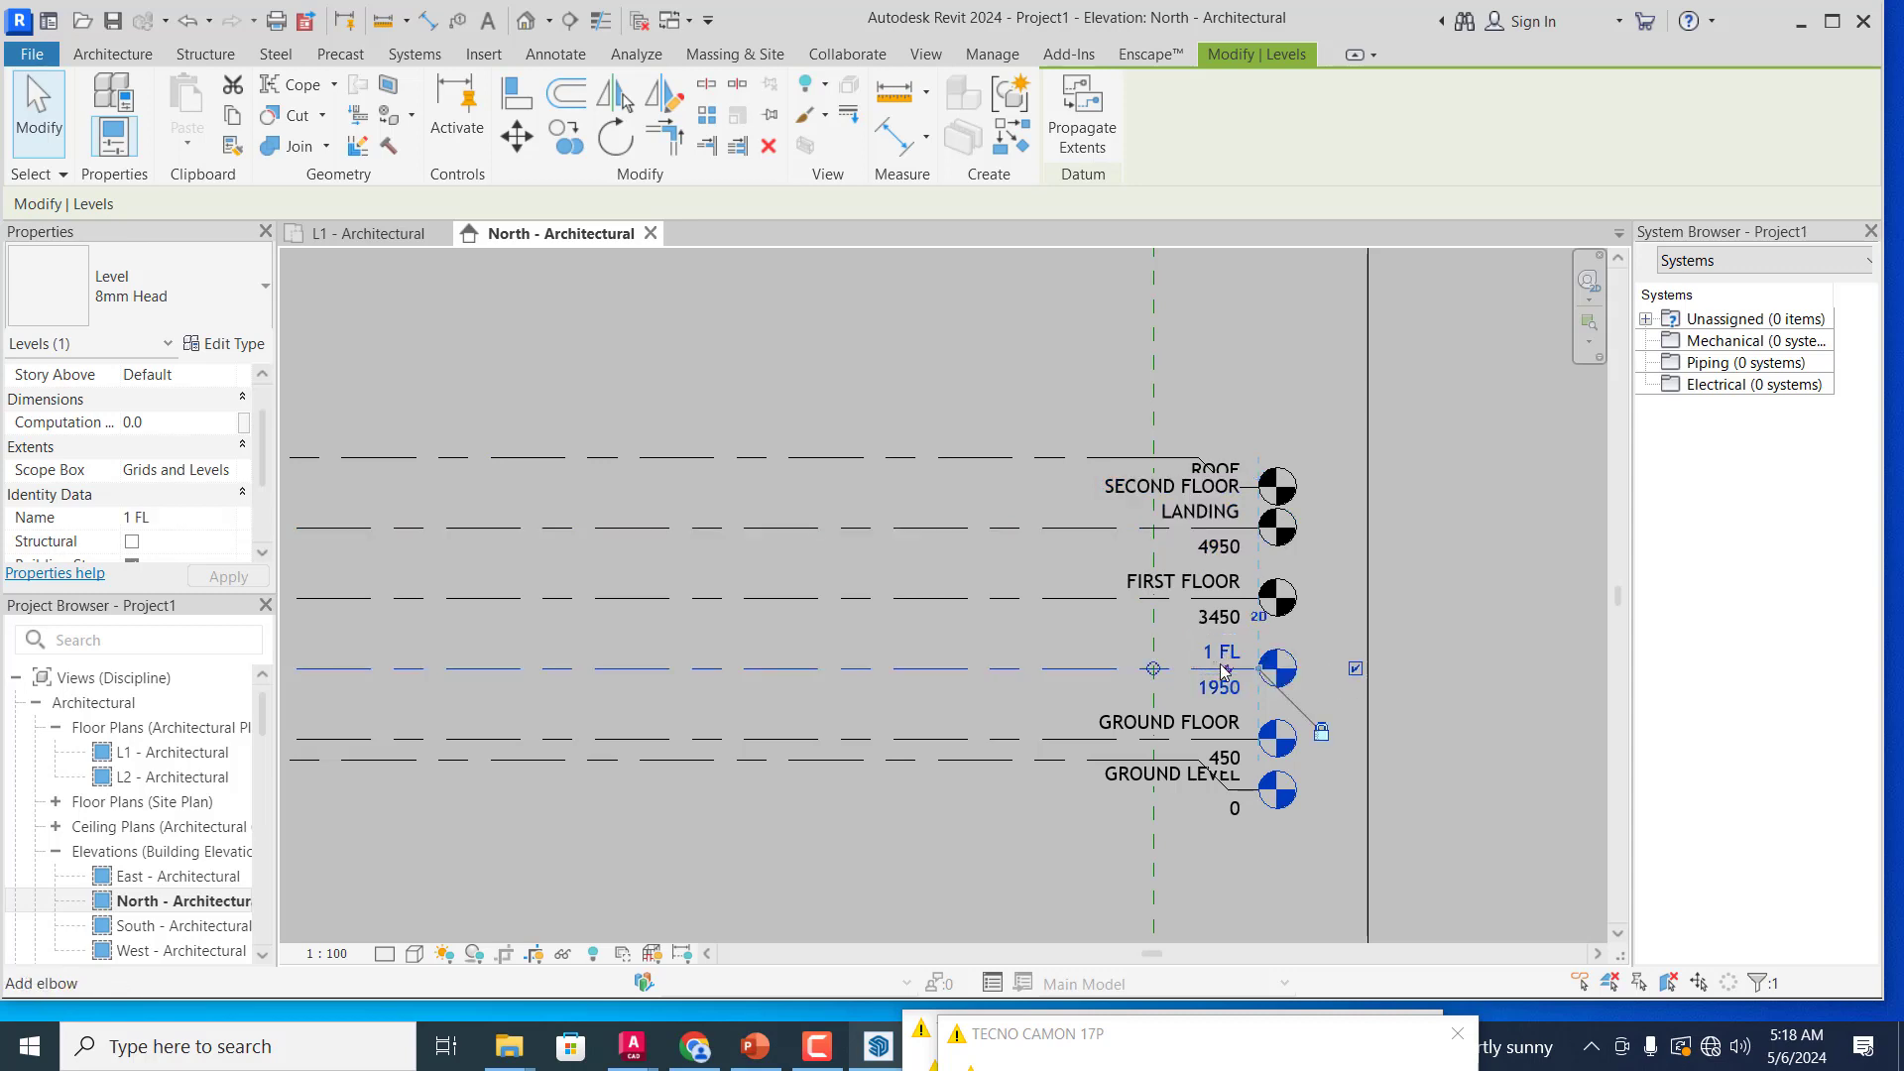
pyautogui.click(1228, 663)
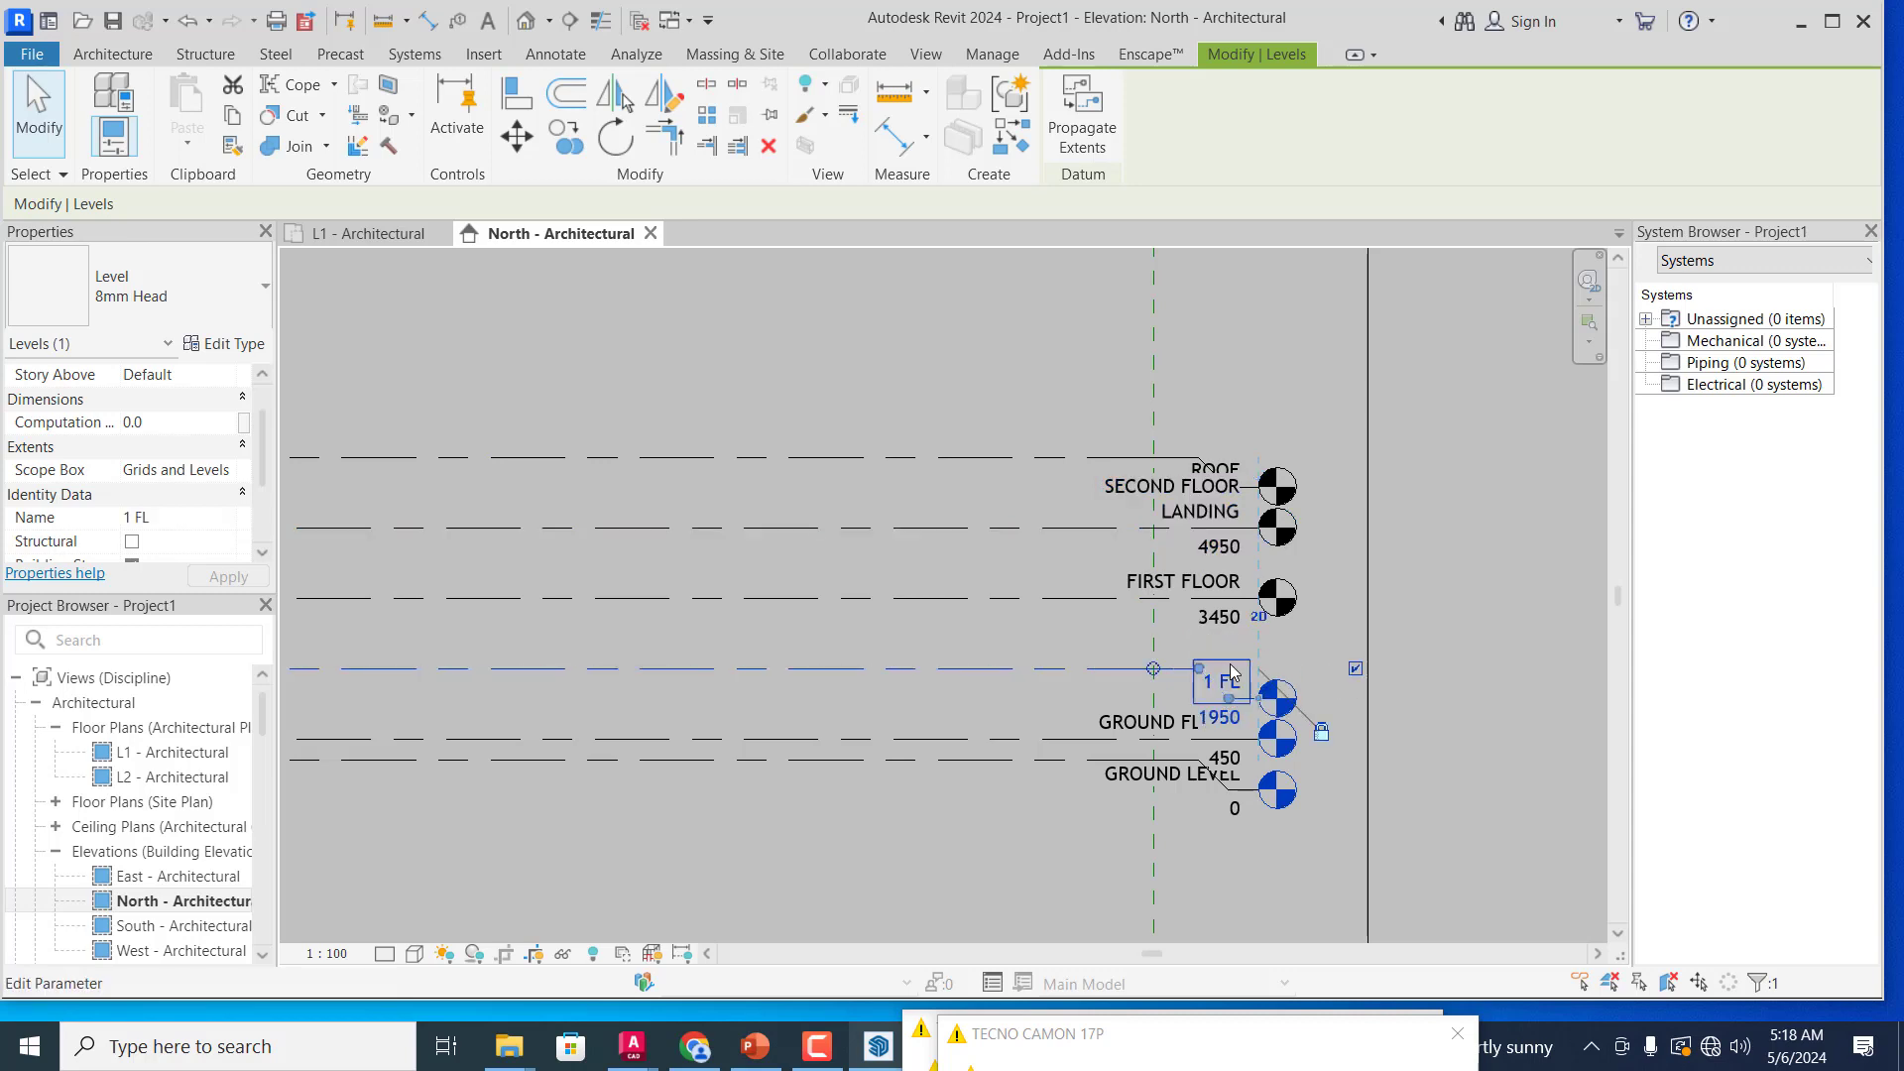
pyautogui.click(1220, 674)
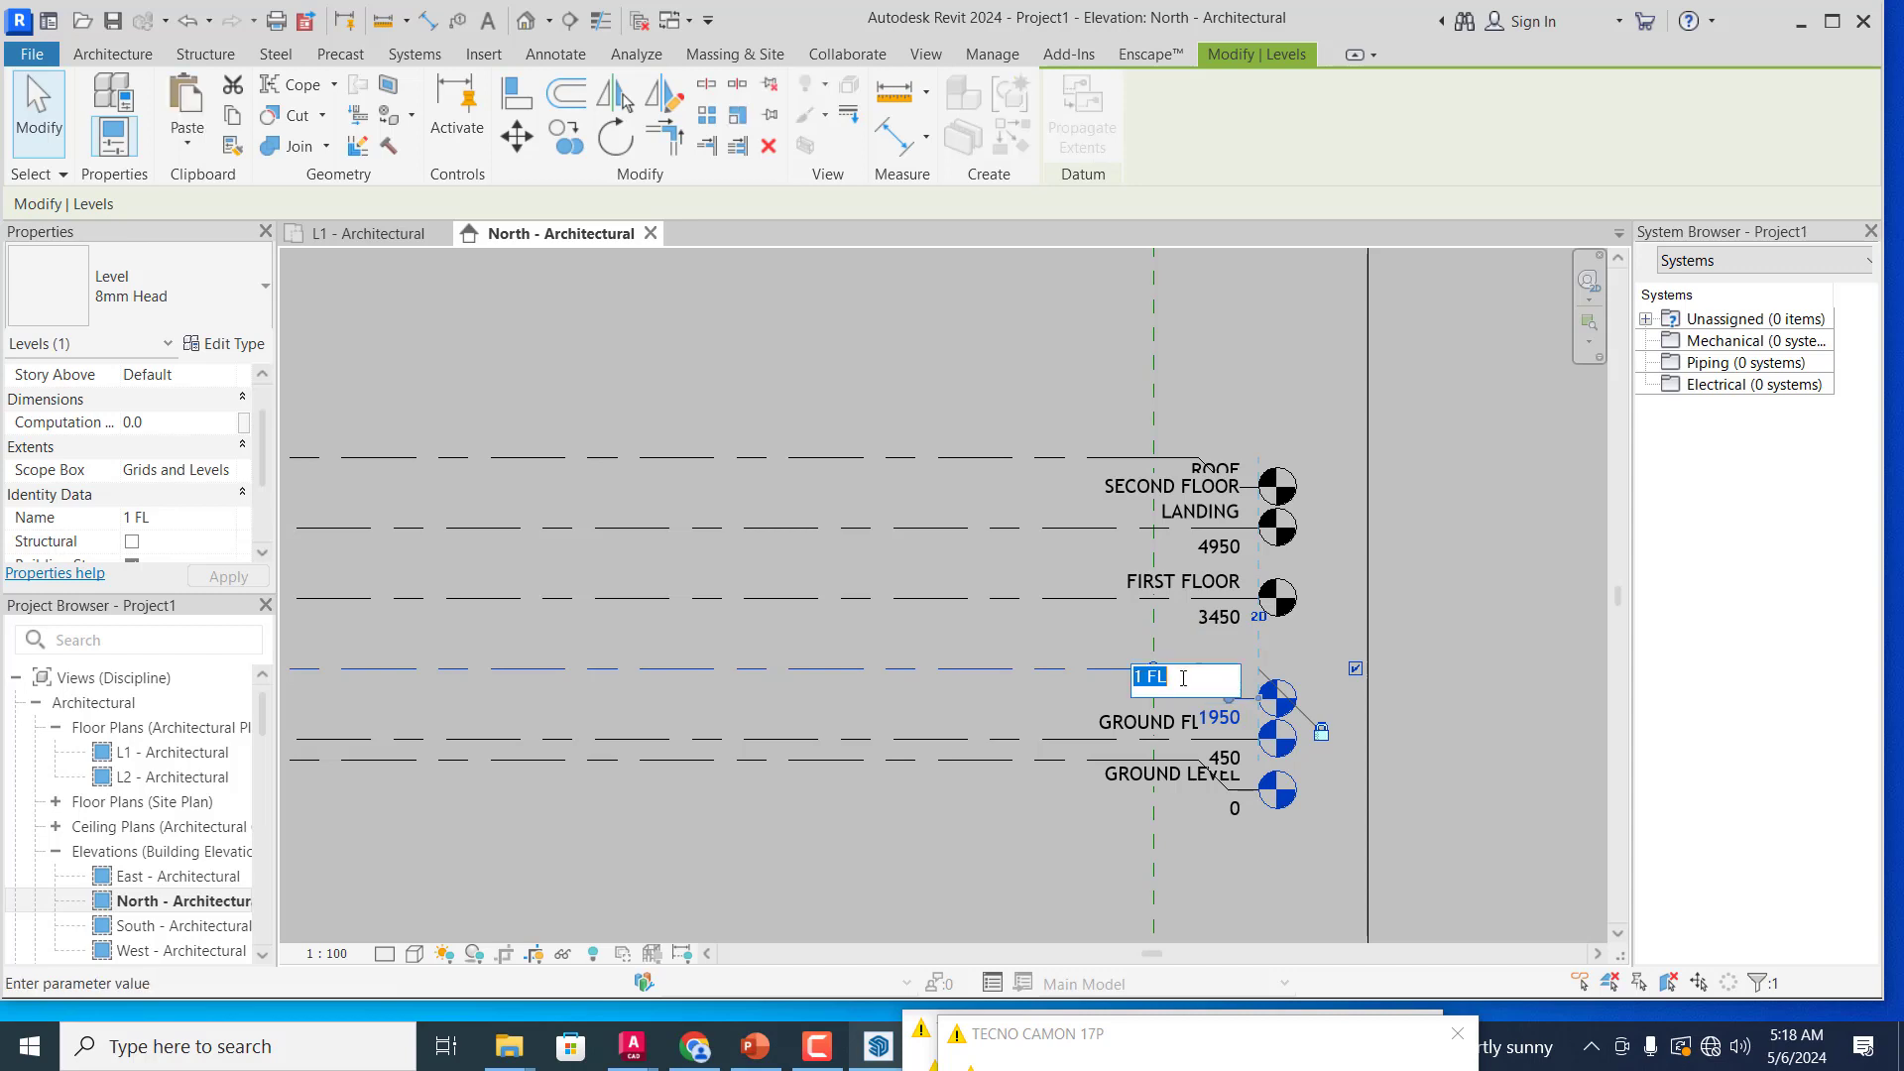
pyautogui.moveTo(1173, 677); pyautogui.dragTo(1127, 676)
pyautogui.write('FOO')
pyautogui.press('BackSpace')
pyautogui.press('BackSpace')
pyautogui.write('OOR LANDING')
pyautogui.click(1099, 680)
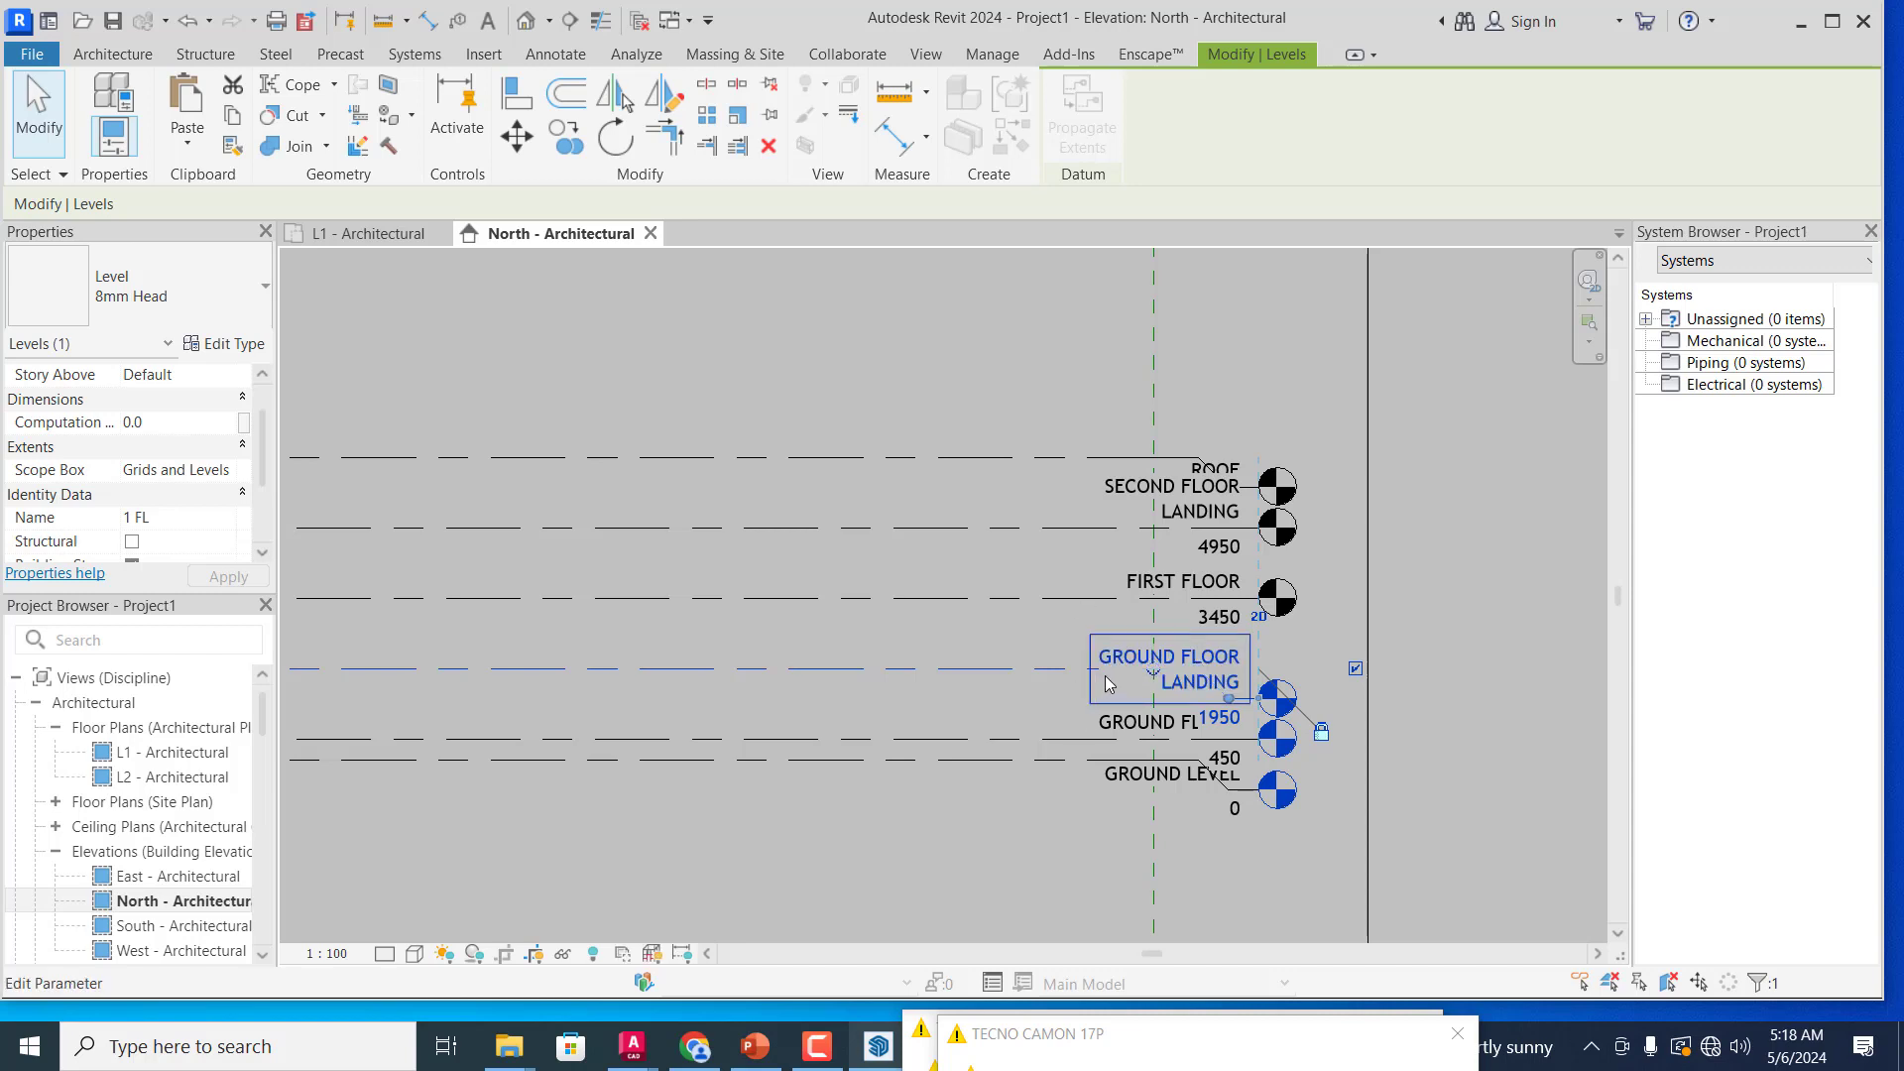
# Step: Rename the SECOND FLOOR LANDING level, between FIRST FLOOR and ROOF, as FIRST FLOOR LANDING
pyautogui.click(1157, 485)
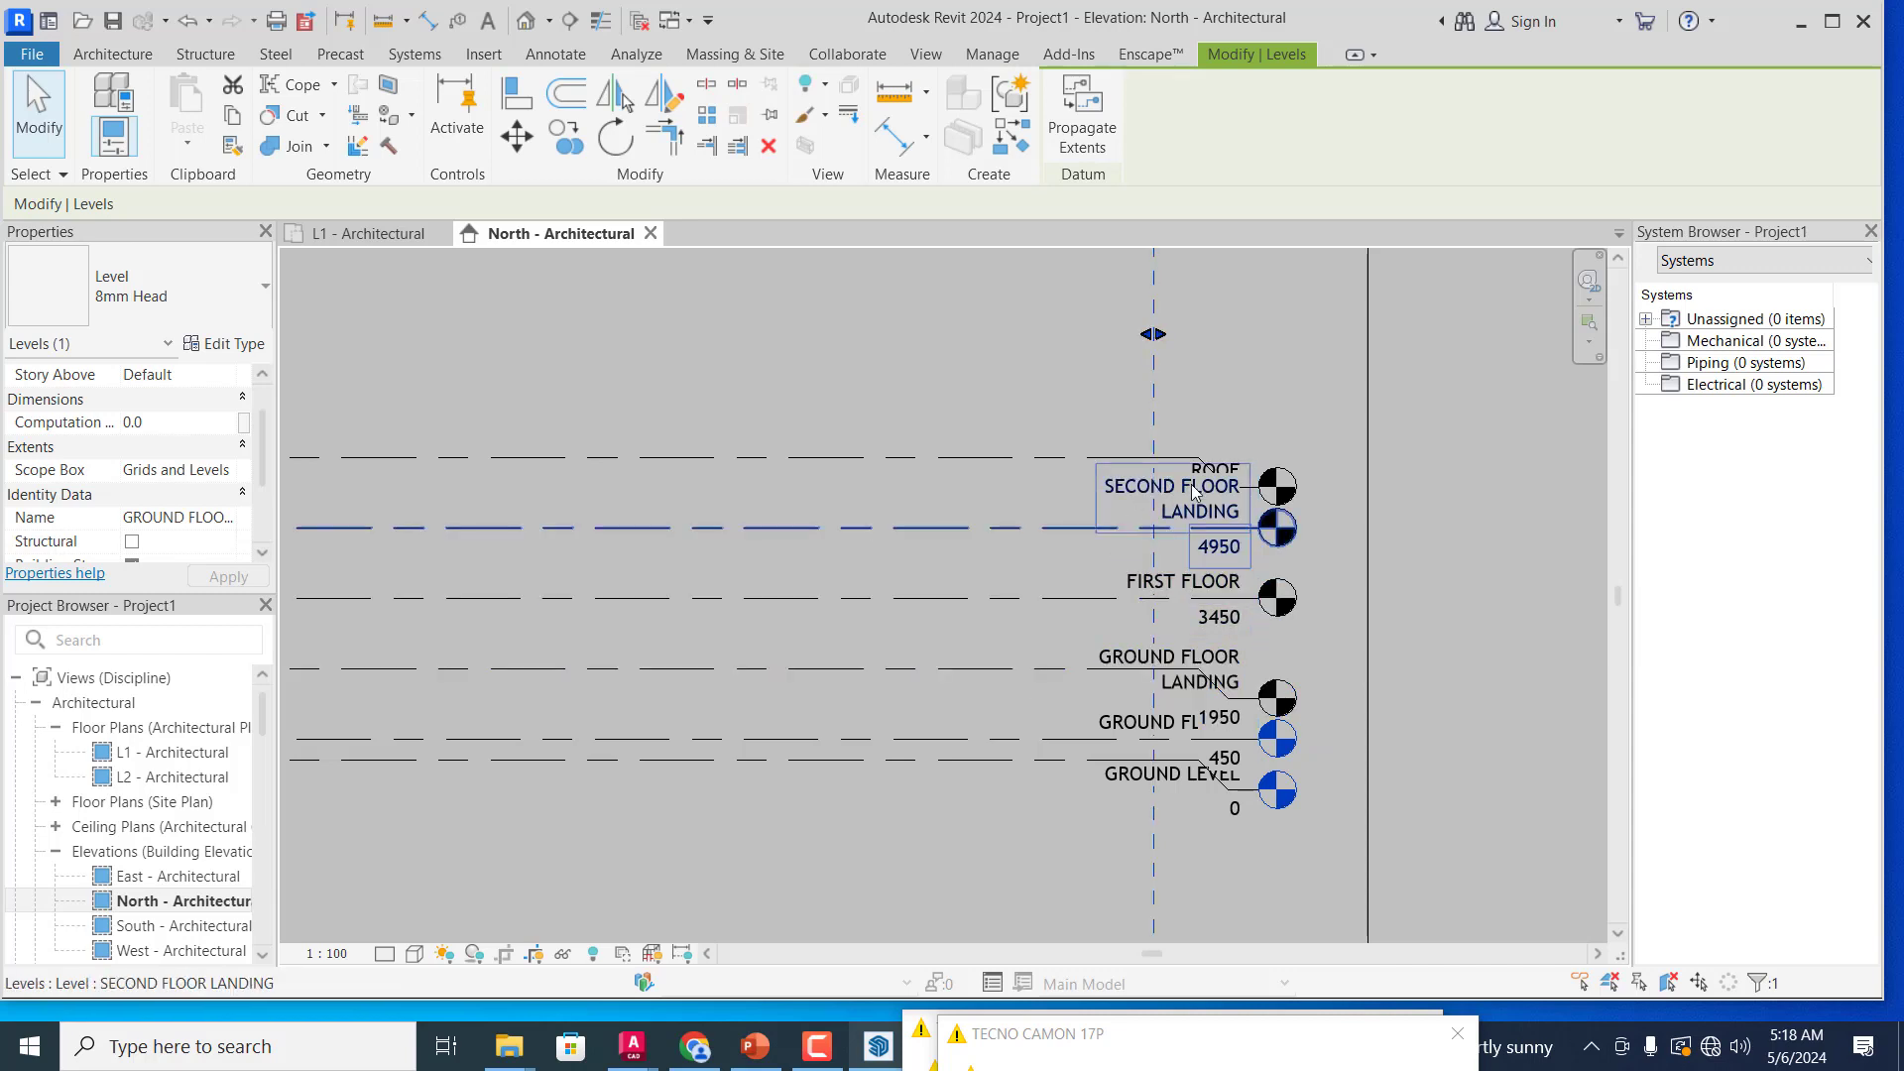
pyautogui.click(1141, 490)
pyautogui.click(1140, 492)
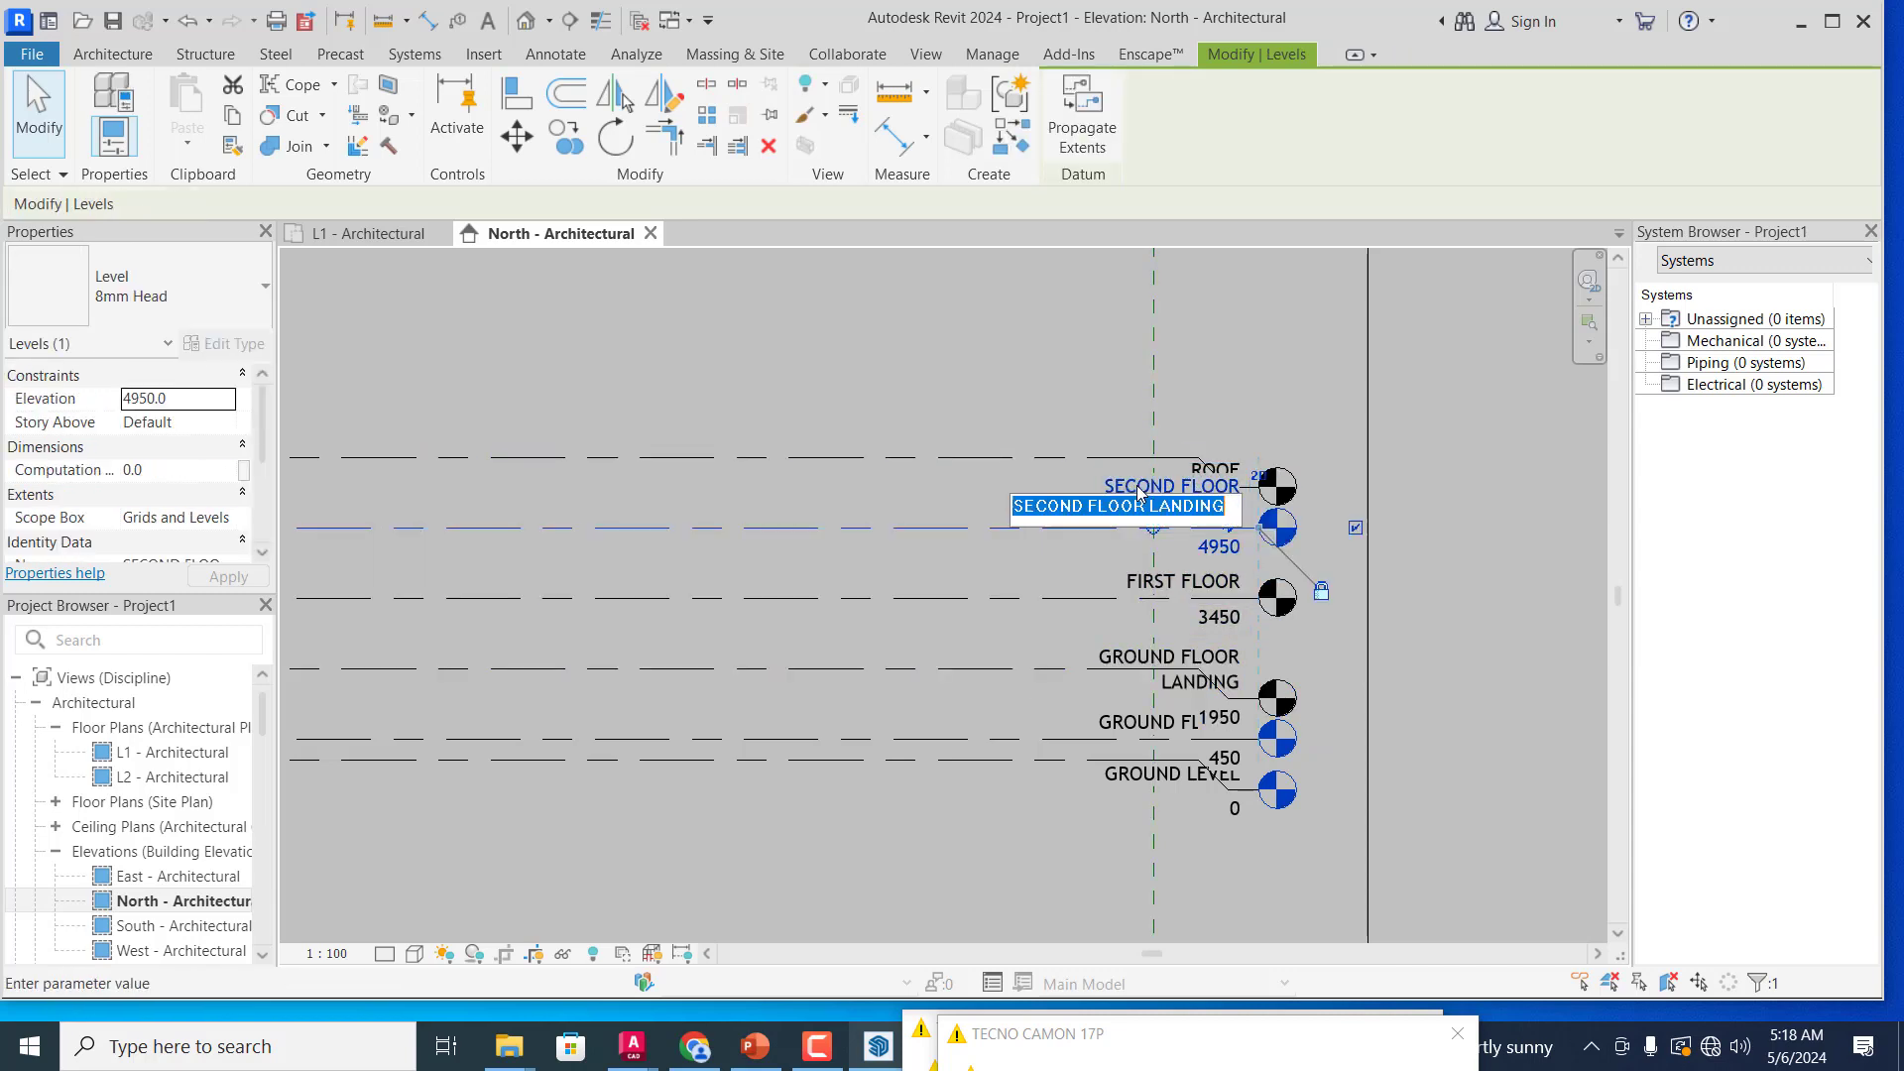
pyautogui.click(1077, 509)
pyautogui.moveTo(1089, 508); pyautogui.dragTo(1005, 514)
pyautogui.write('FIRST')
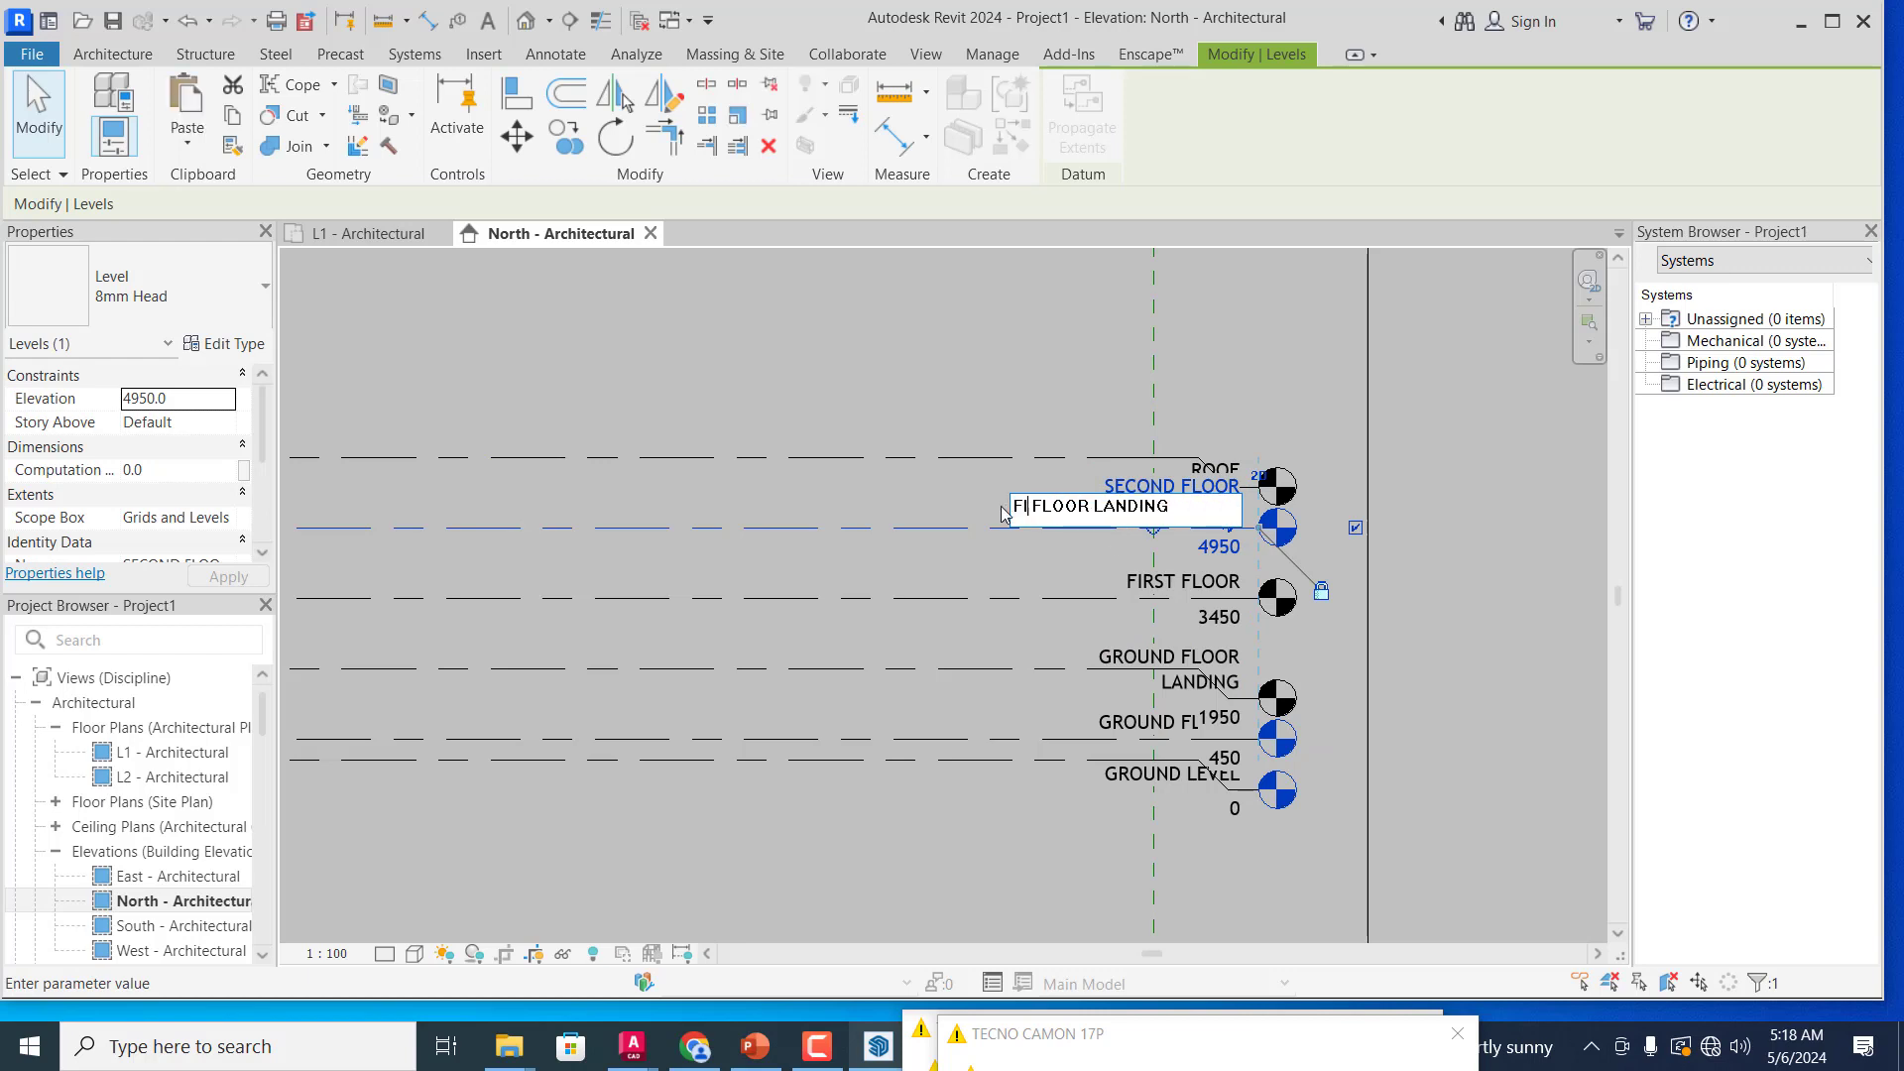
pyautogui.press('Return')
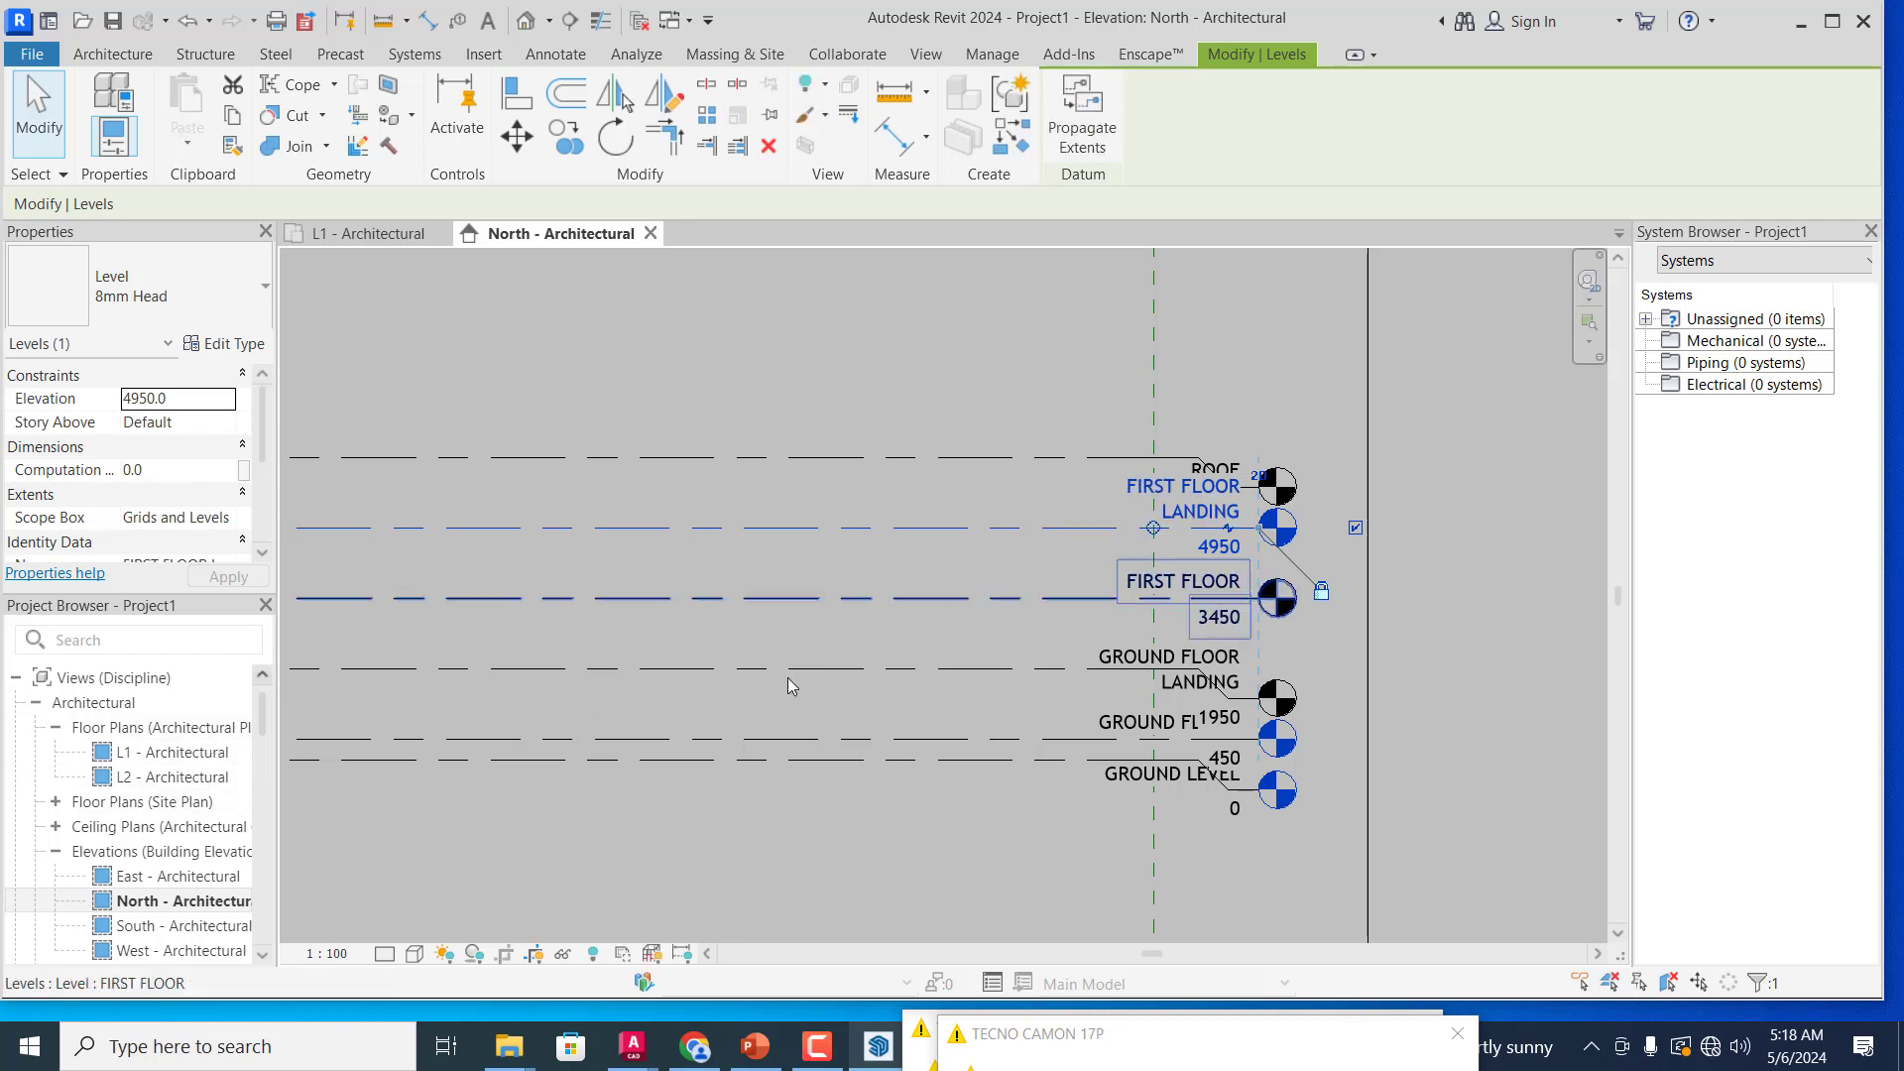
pyautogui.click(812, 635)
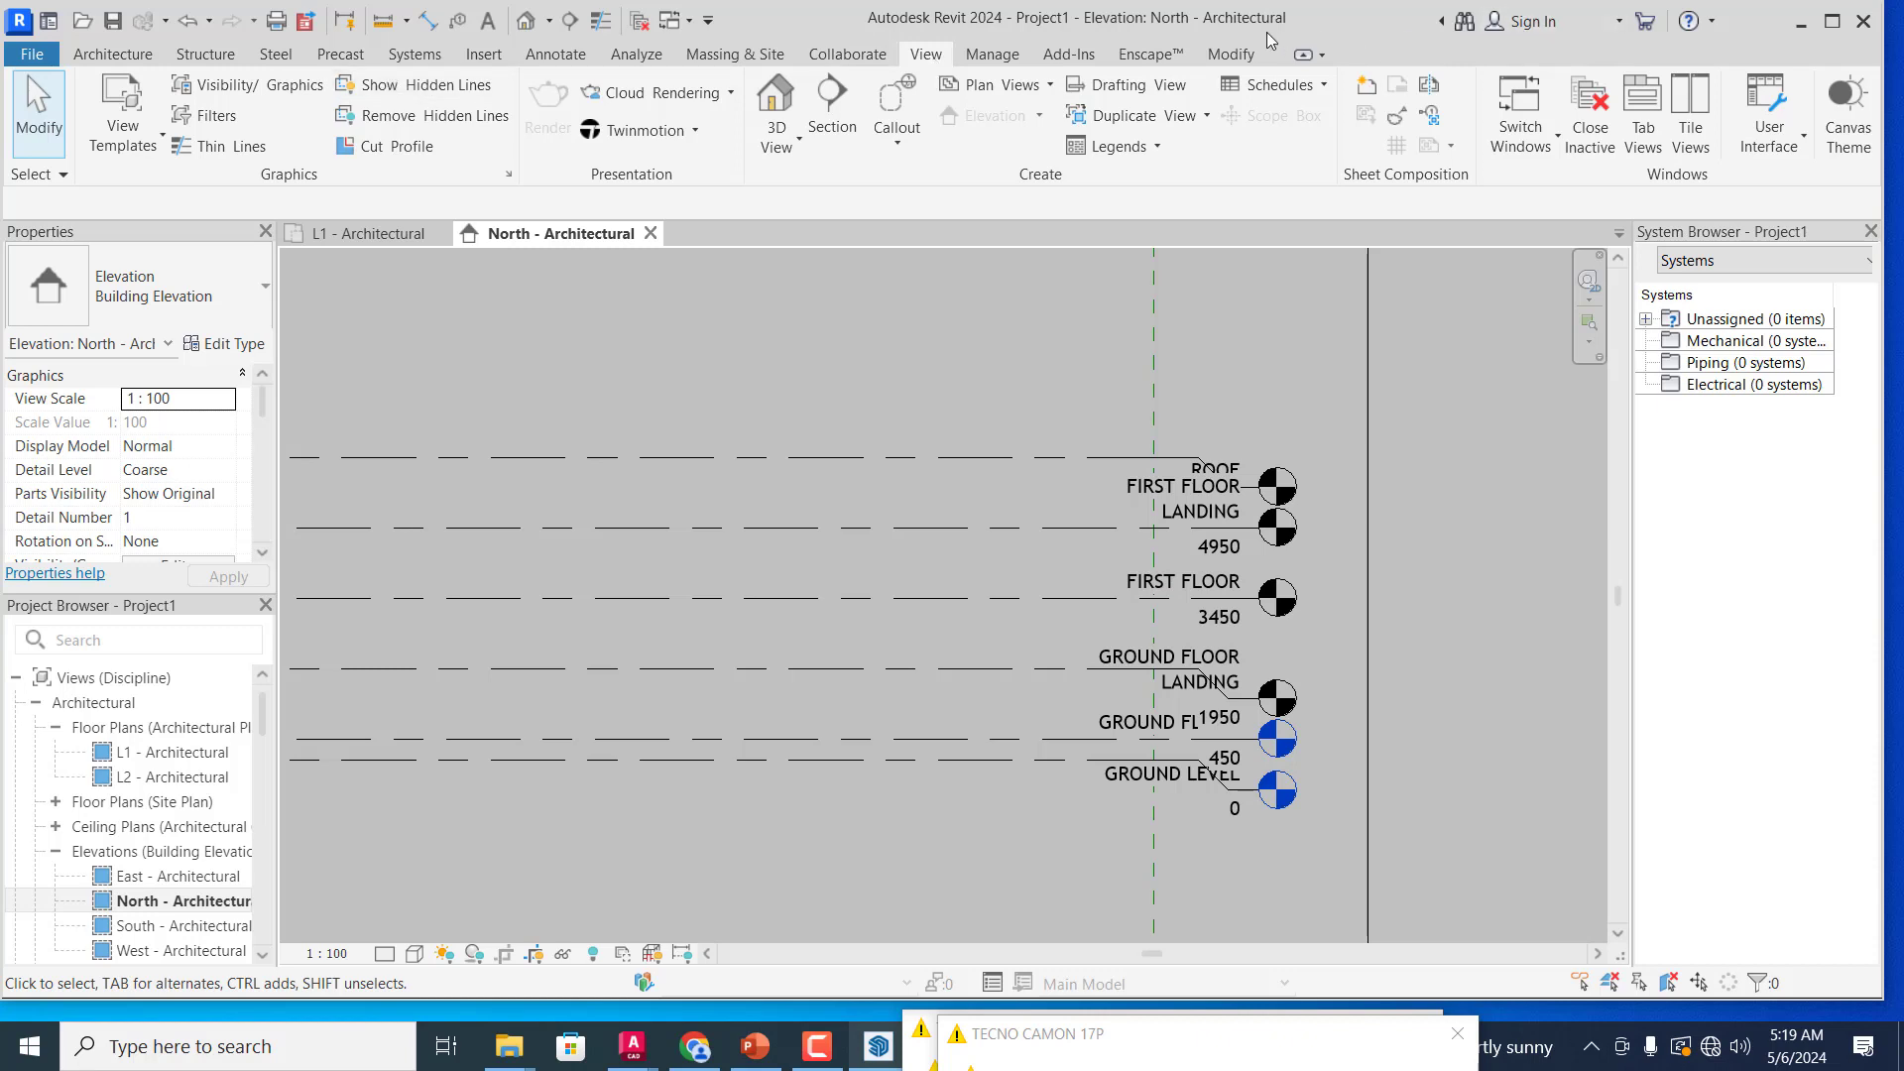
pyautogui.click(1051, 86)
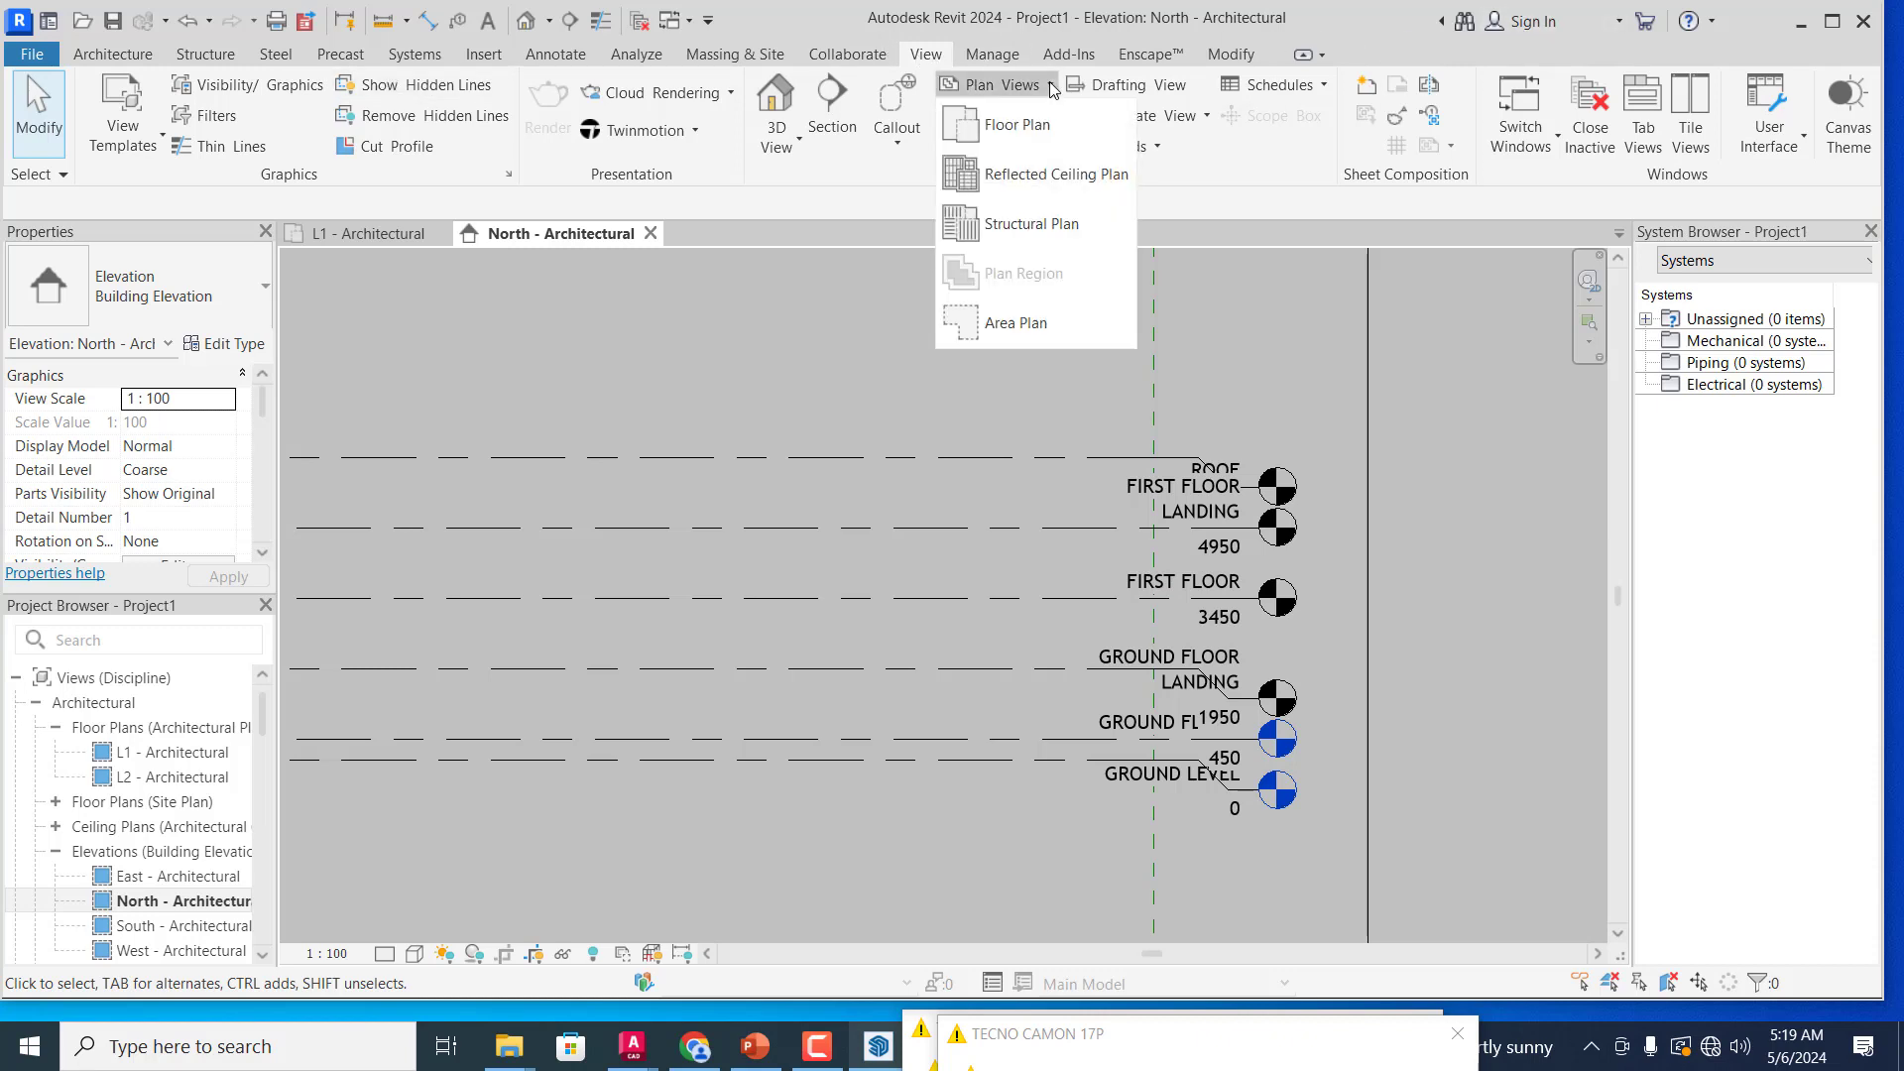
pyautogui.click(1013, 137)
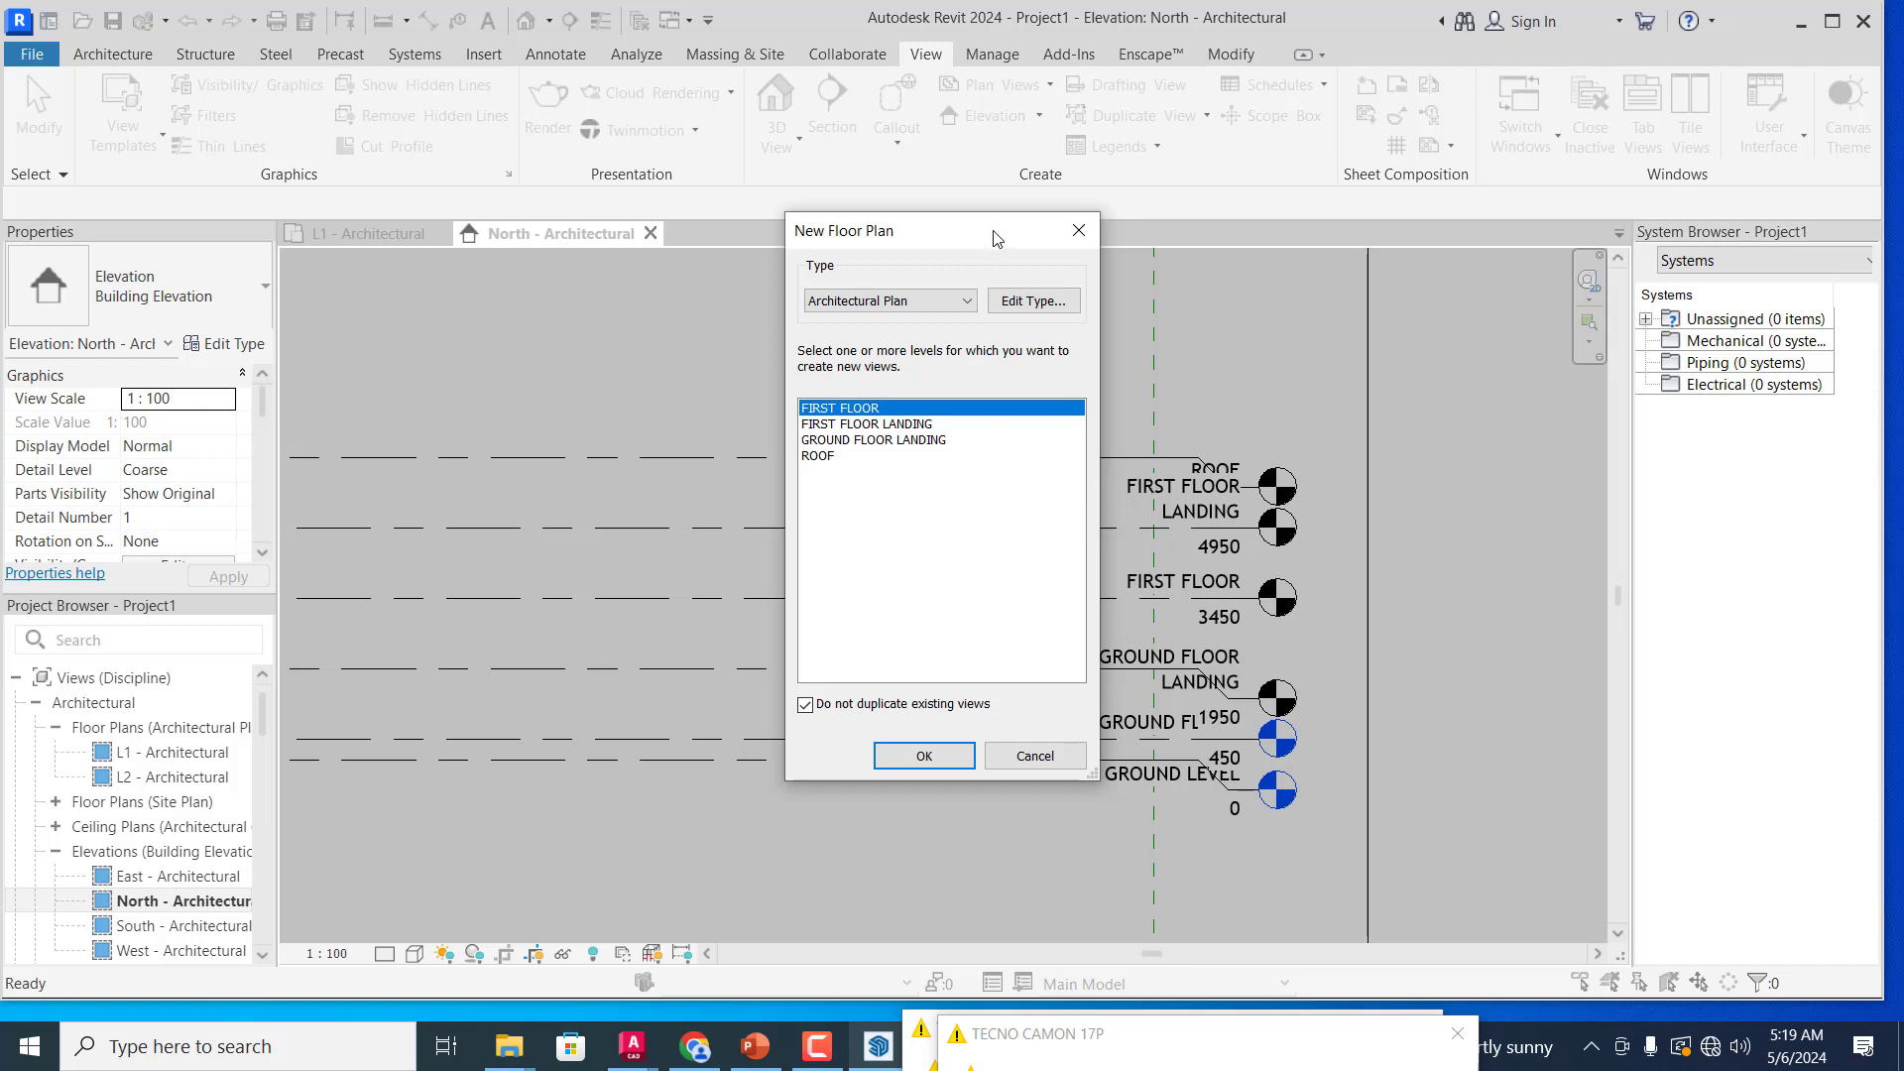
pyautogui.moveTo(996, 238); pyautogui.dragTo(862, 234)
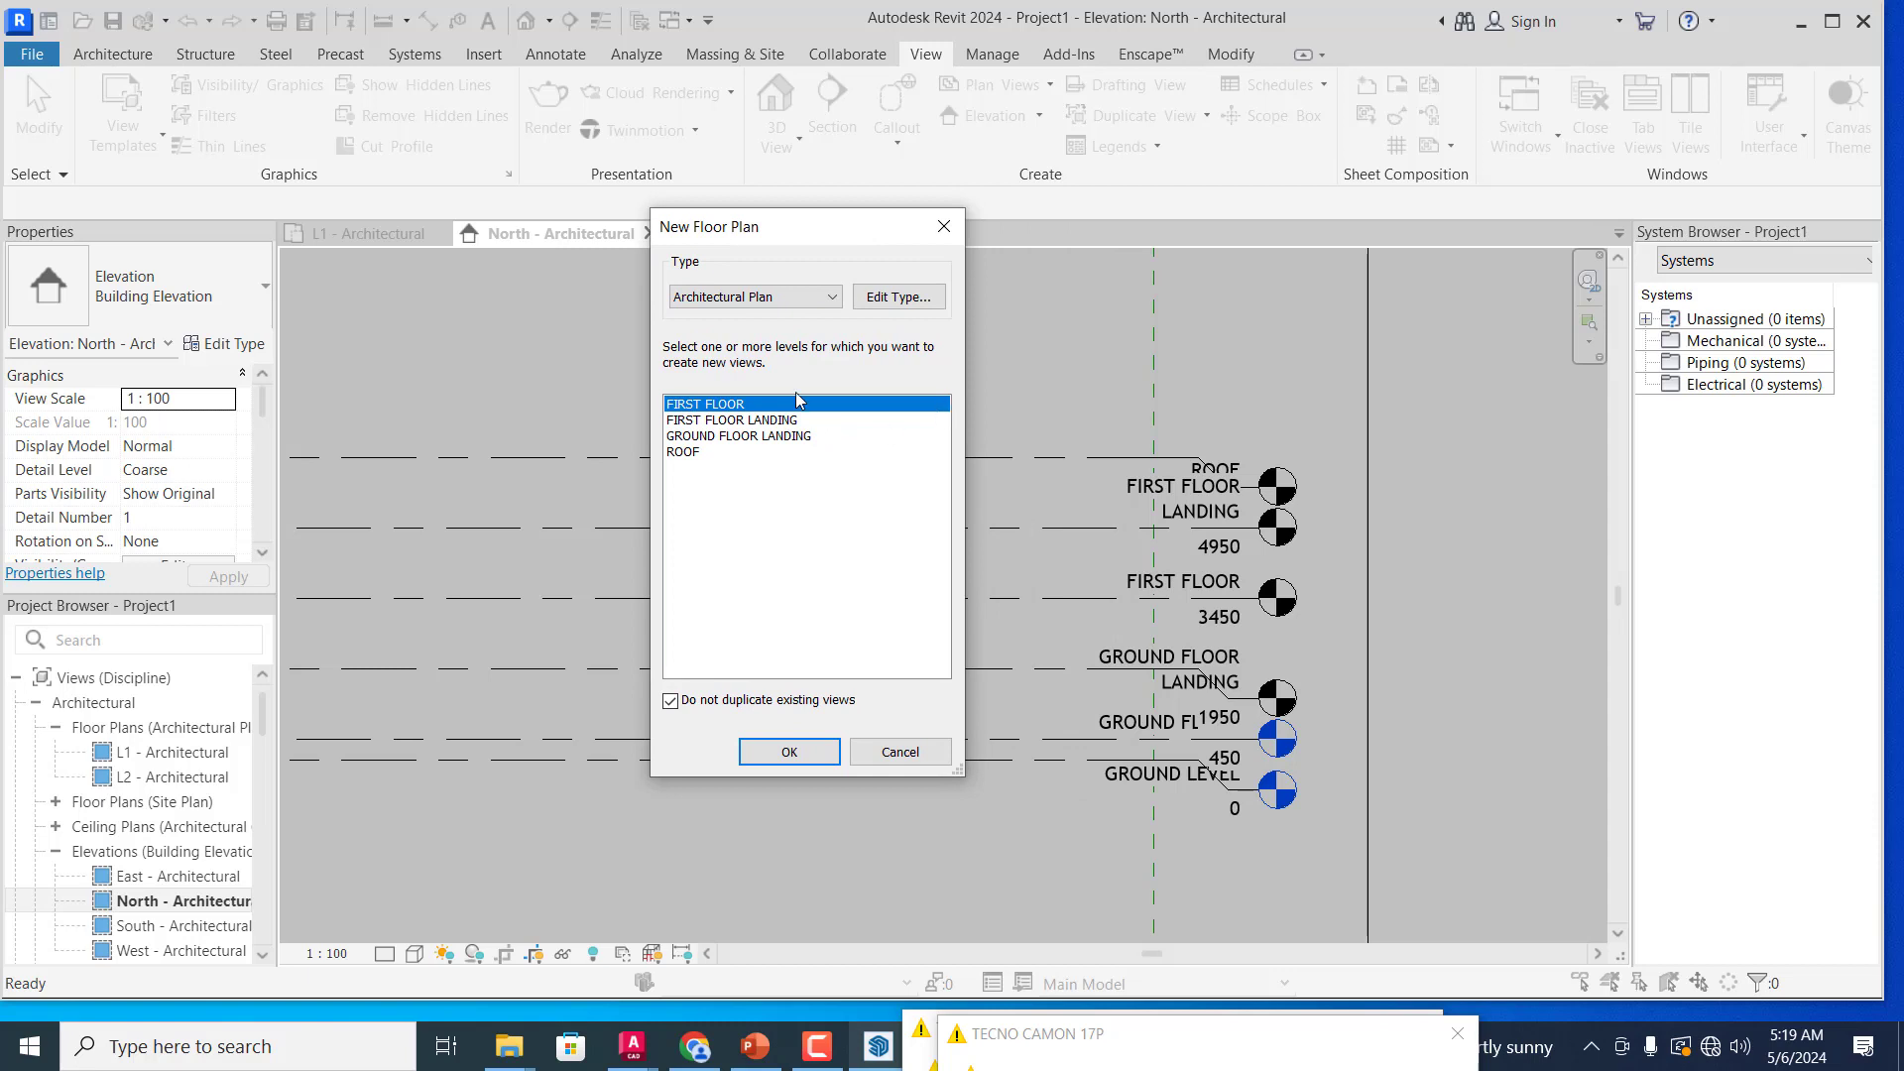
pyautogui.click(944, 228)
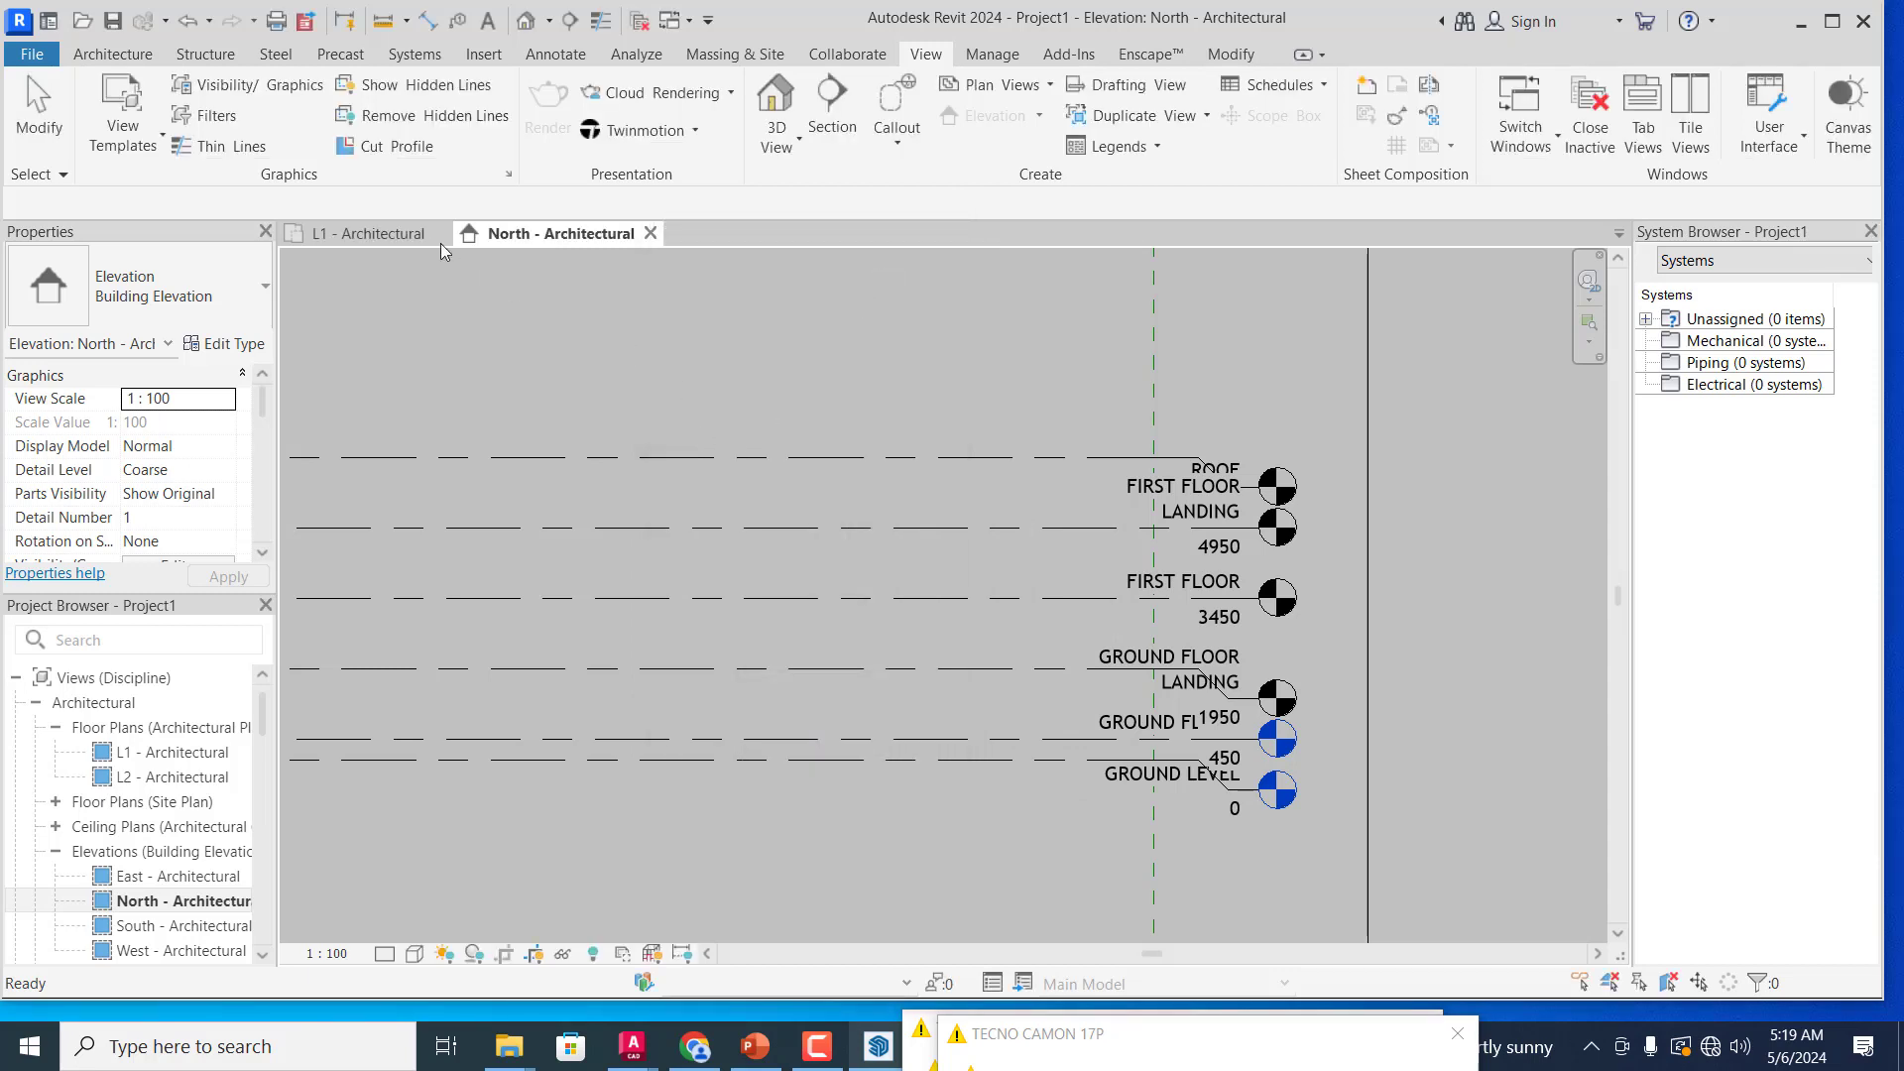
# Step: View the whole L1 - Architectural floor plan, and open the L2 - Architectural floor plan
pyautogui.click(349, 234)
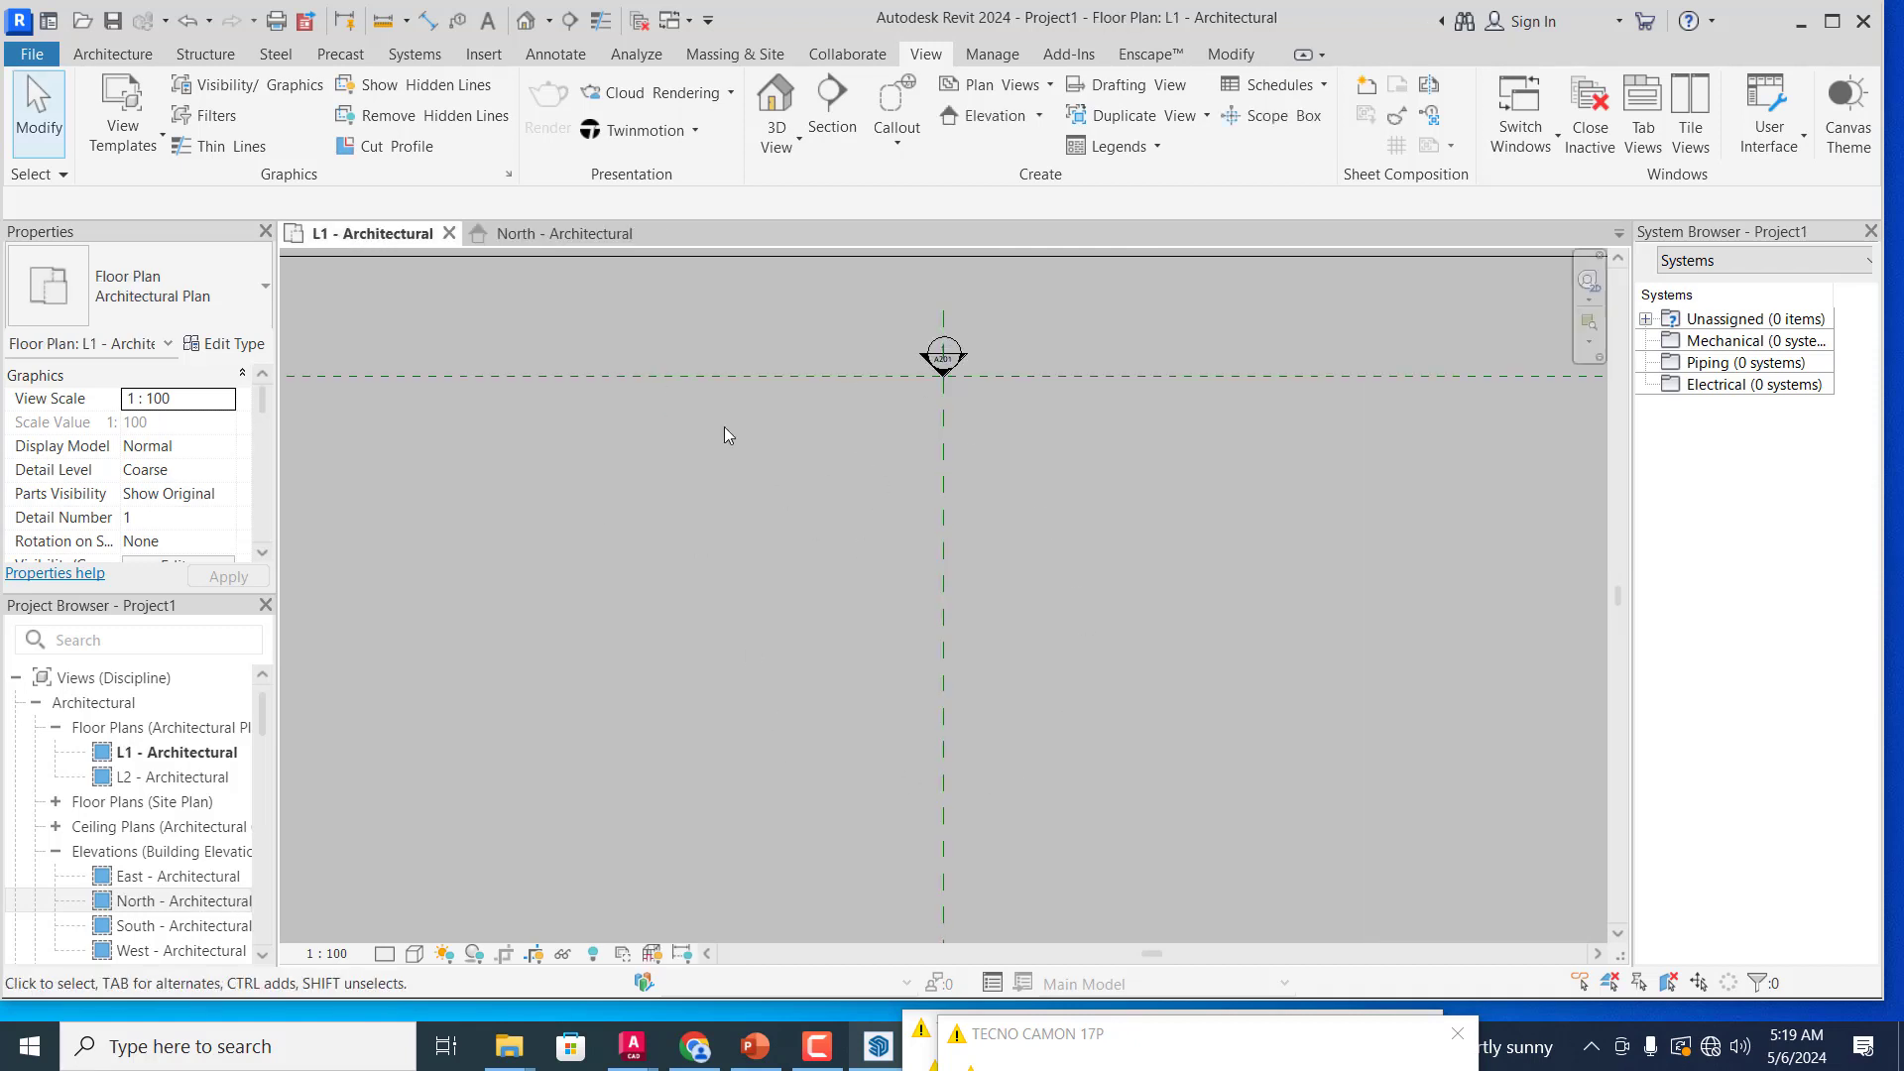
pyautogui.scroll(-5, 841, 470)
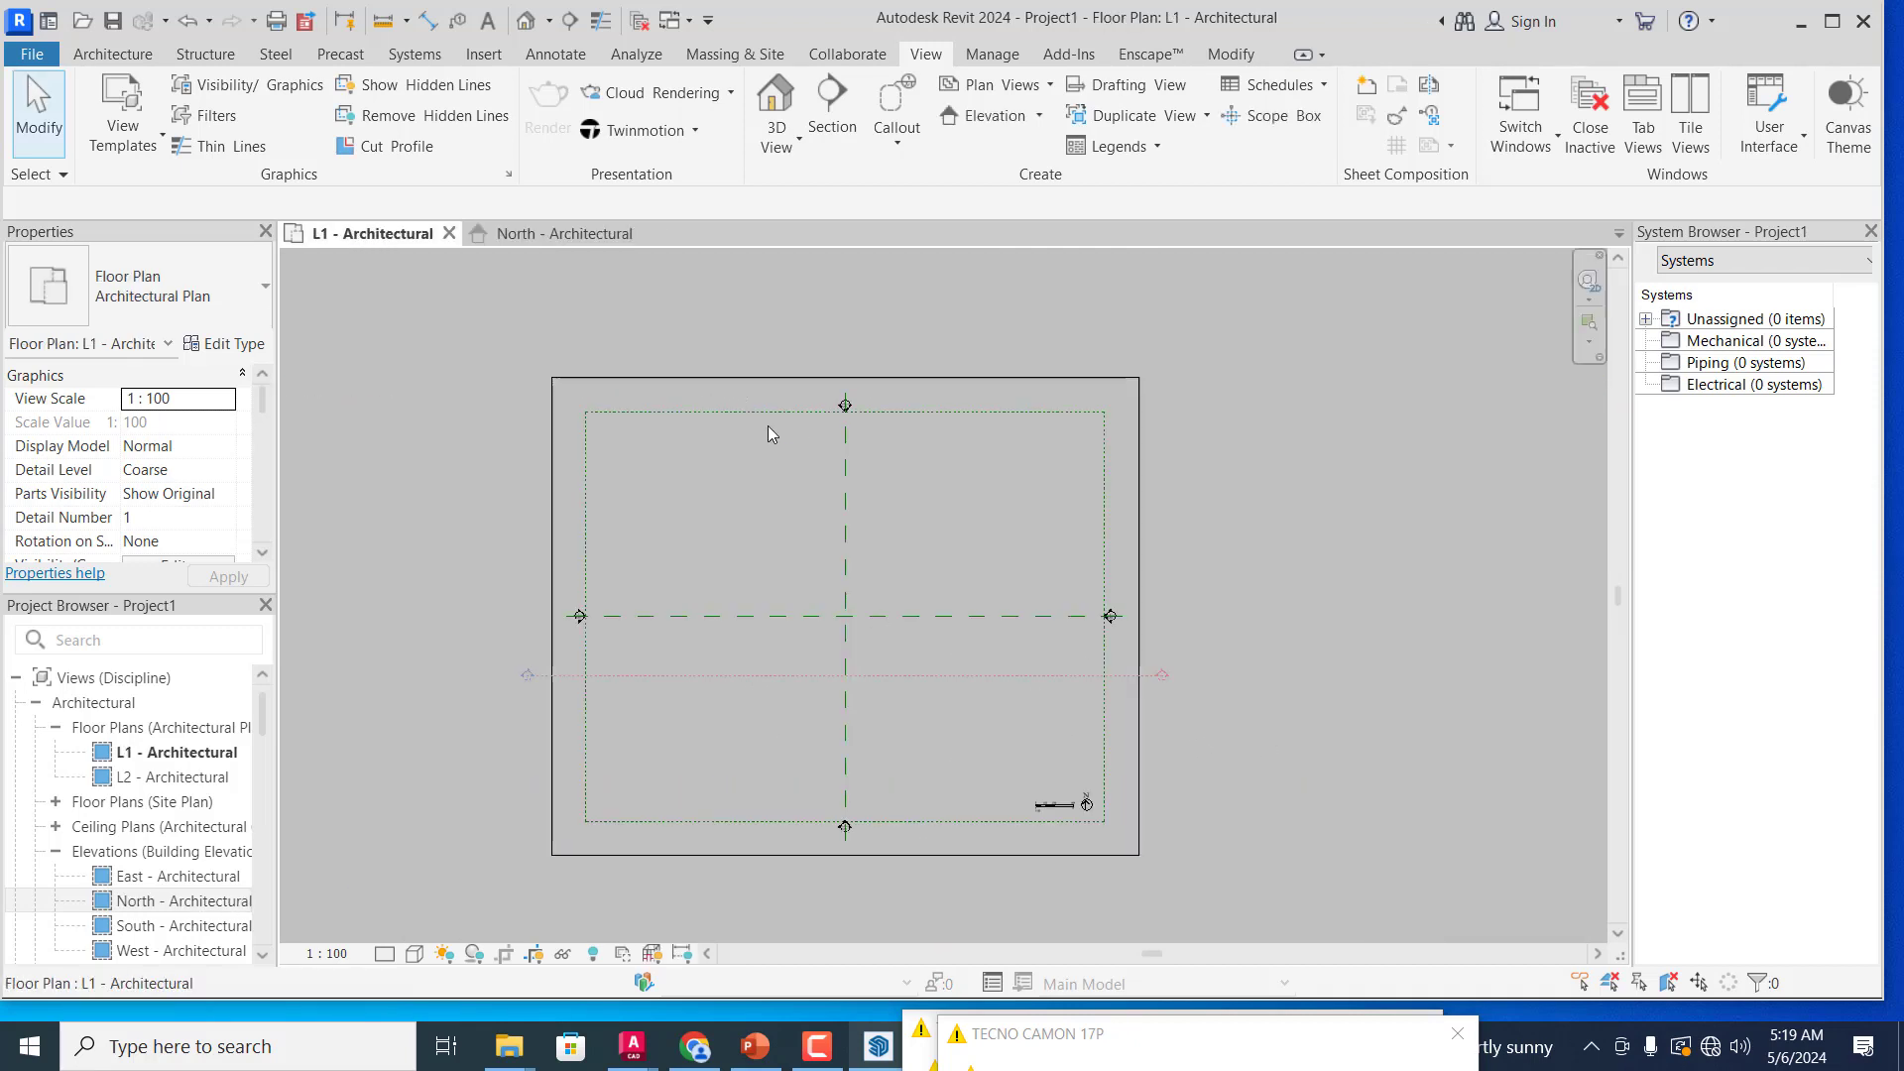
pyautogui.scroll(1, 793, 501)
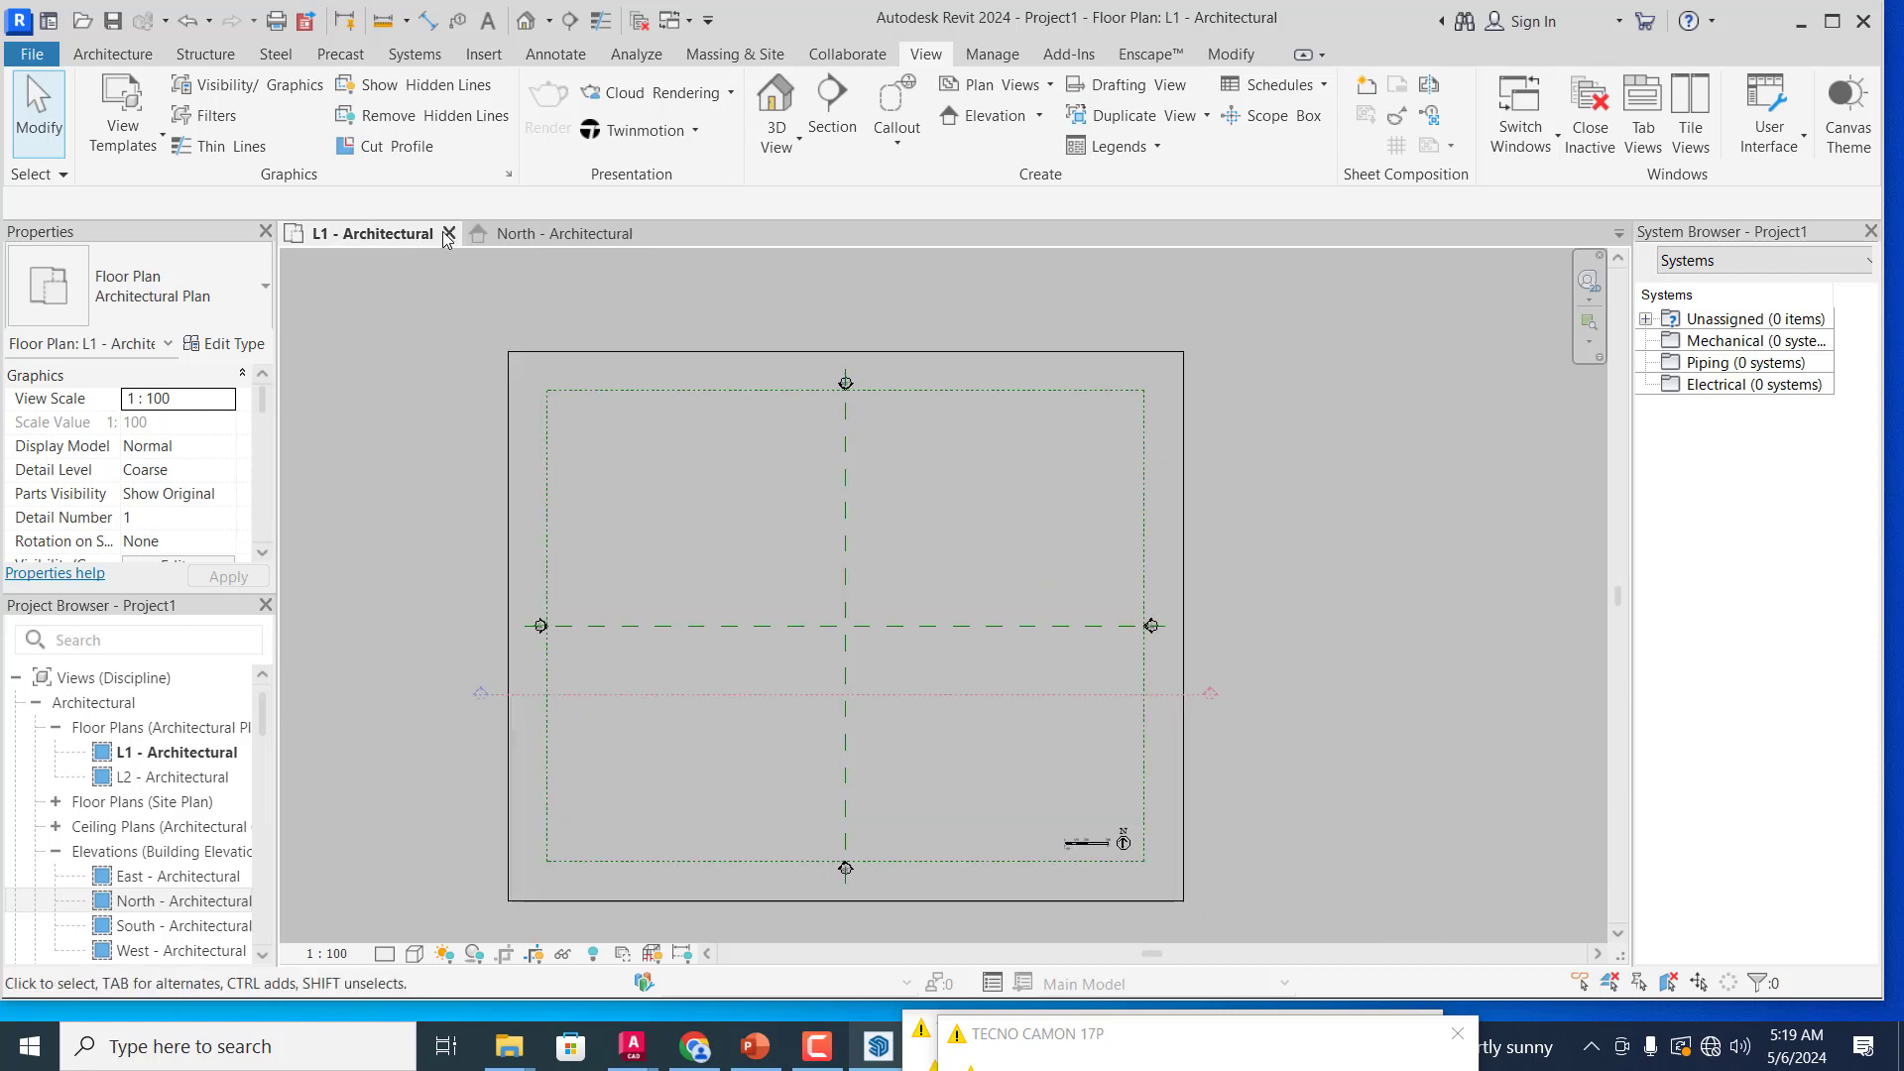
pyautogui.click(219, 779)
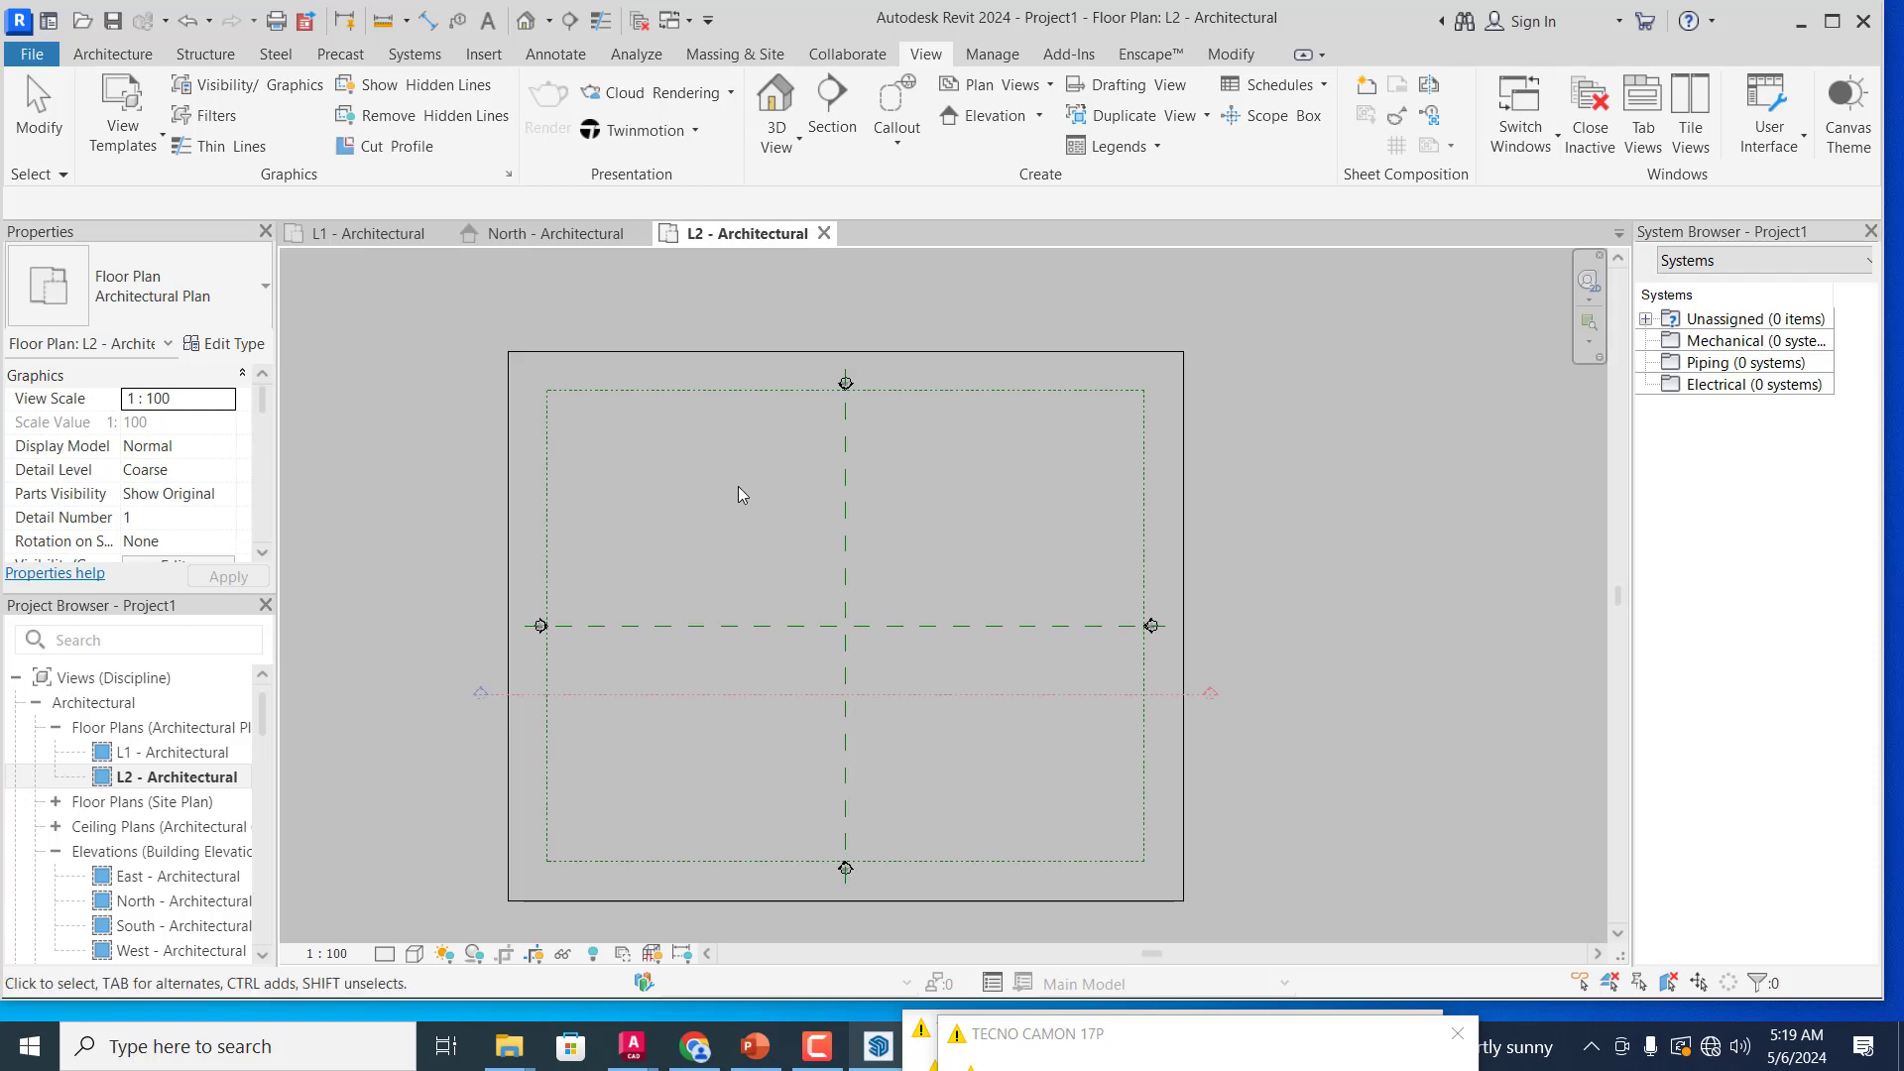
pyautogui.click(1047, 87)
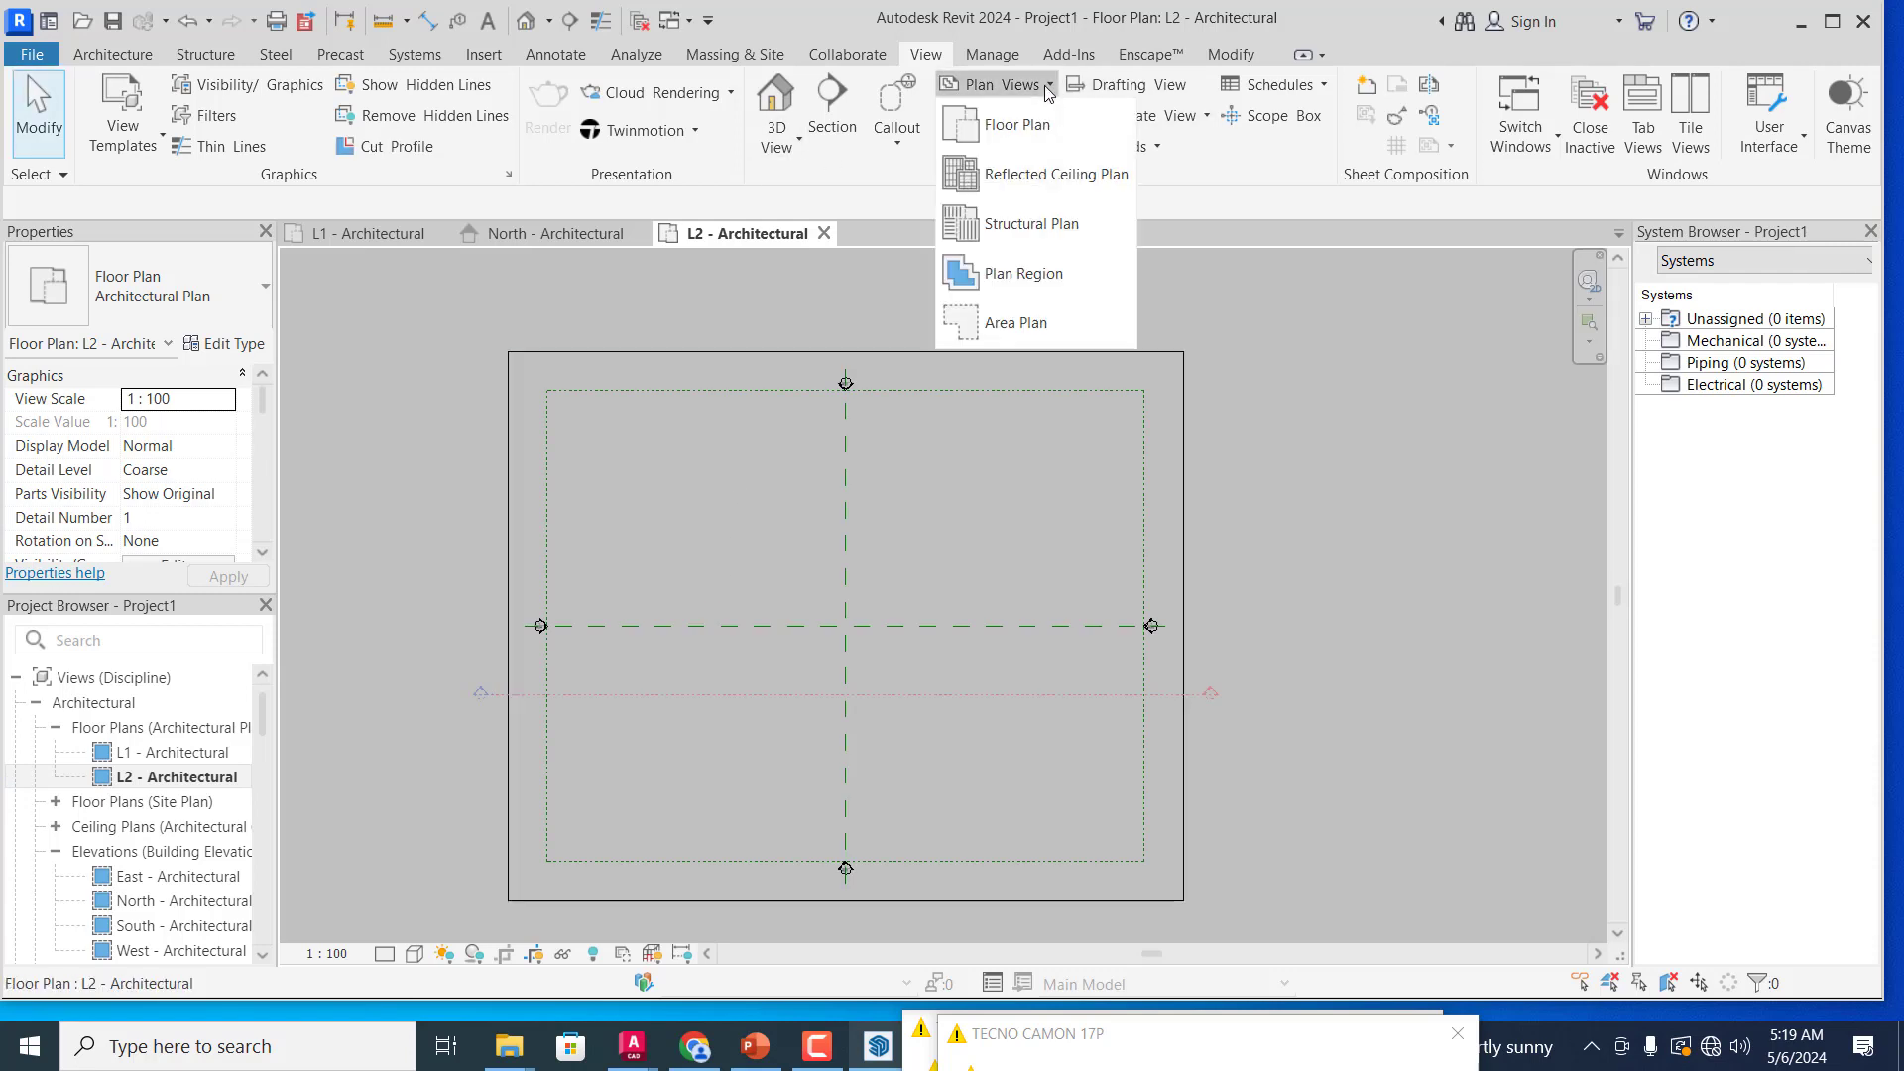
pyautogui.click(1016, 140)
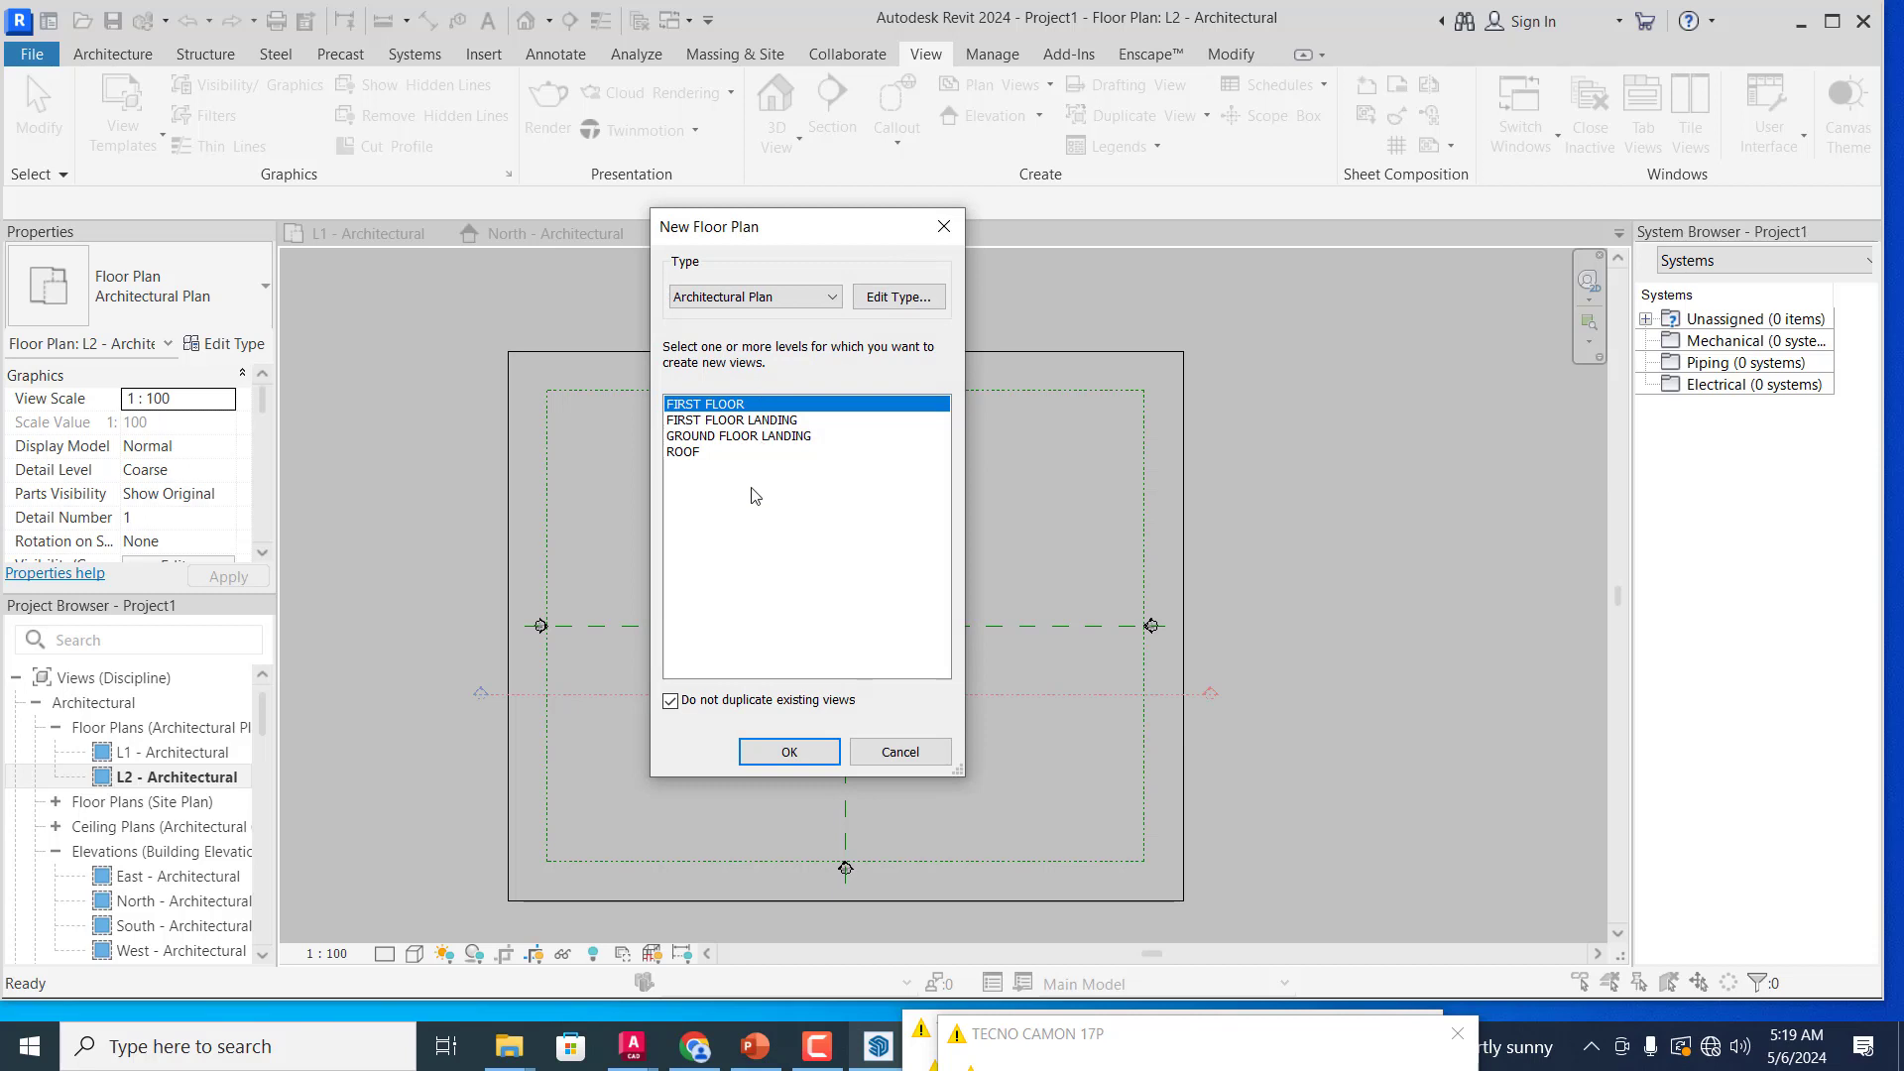
pyautogui.click(944, 227)
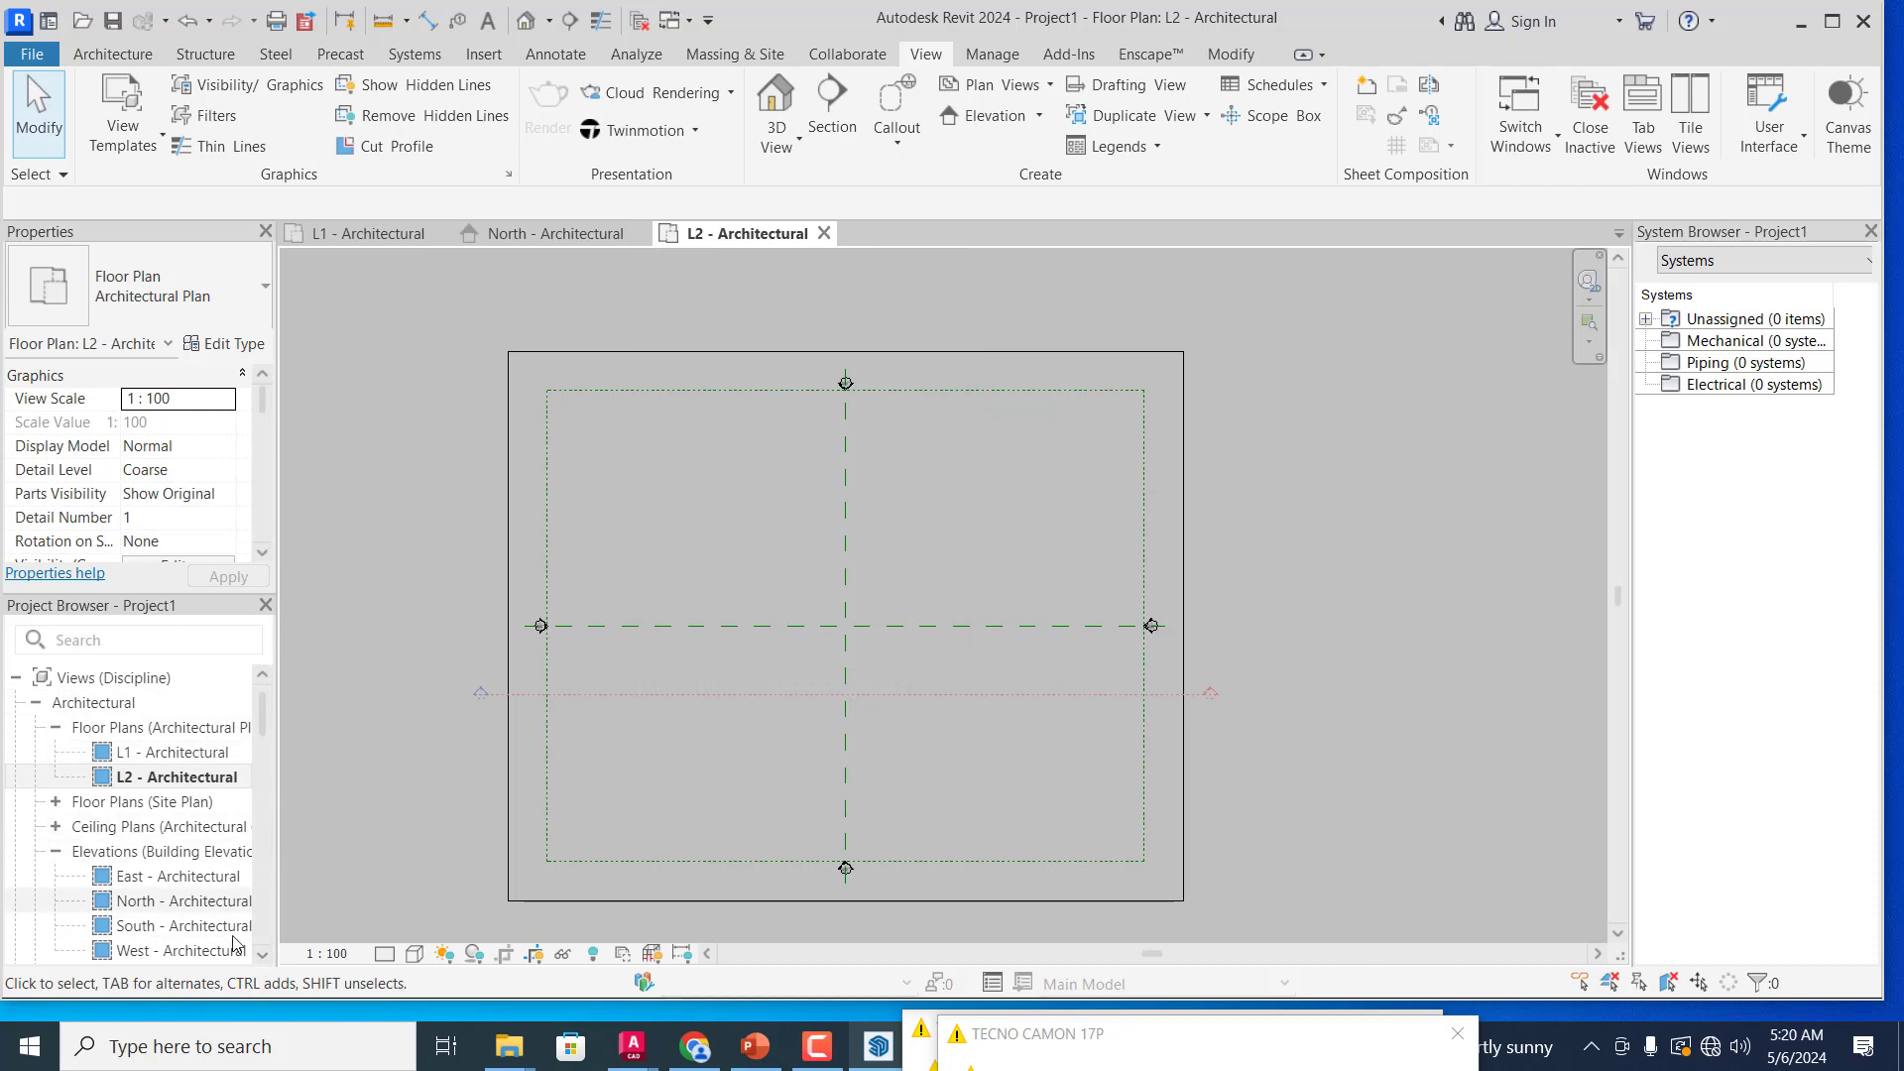
# Step: Examine the project's list of existing views, particularly the architectural floor plans L1 and L2
pyautogui.click(262, 955)
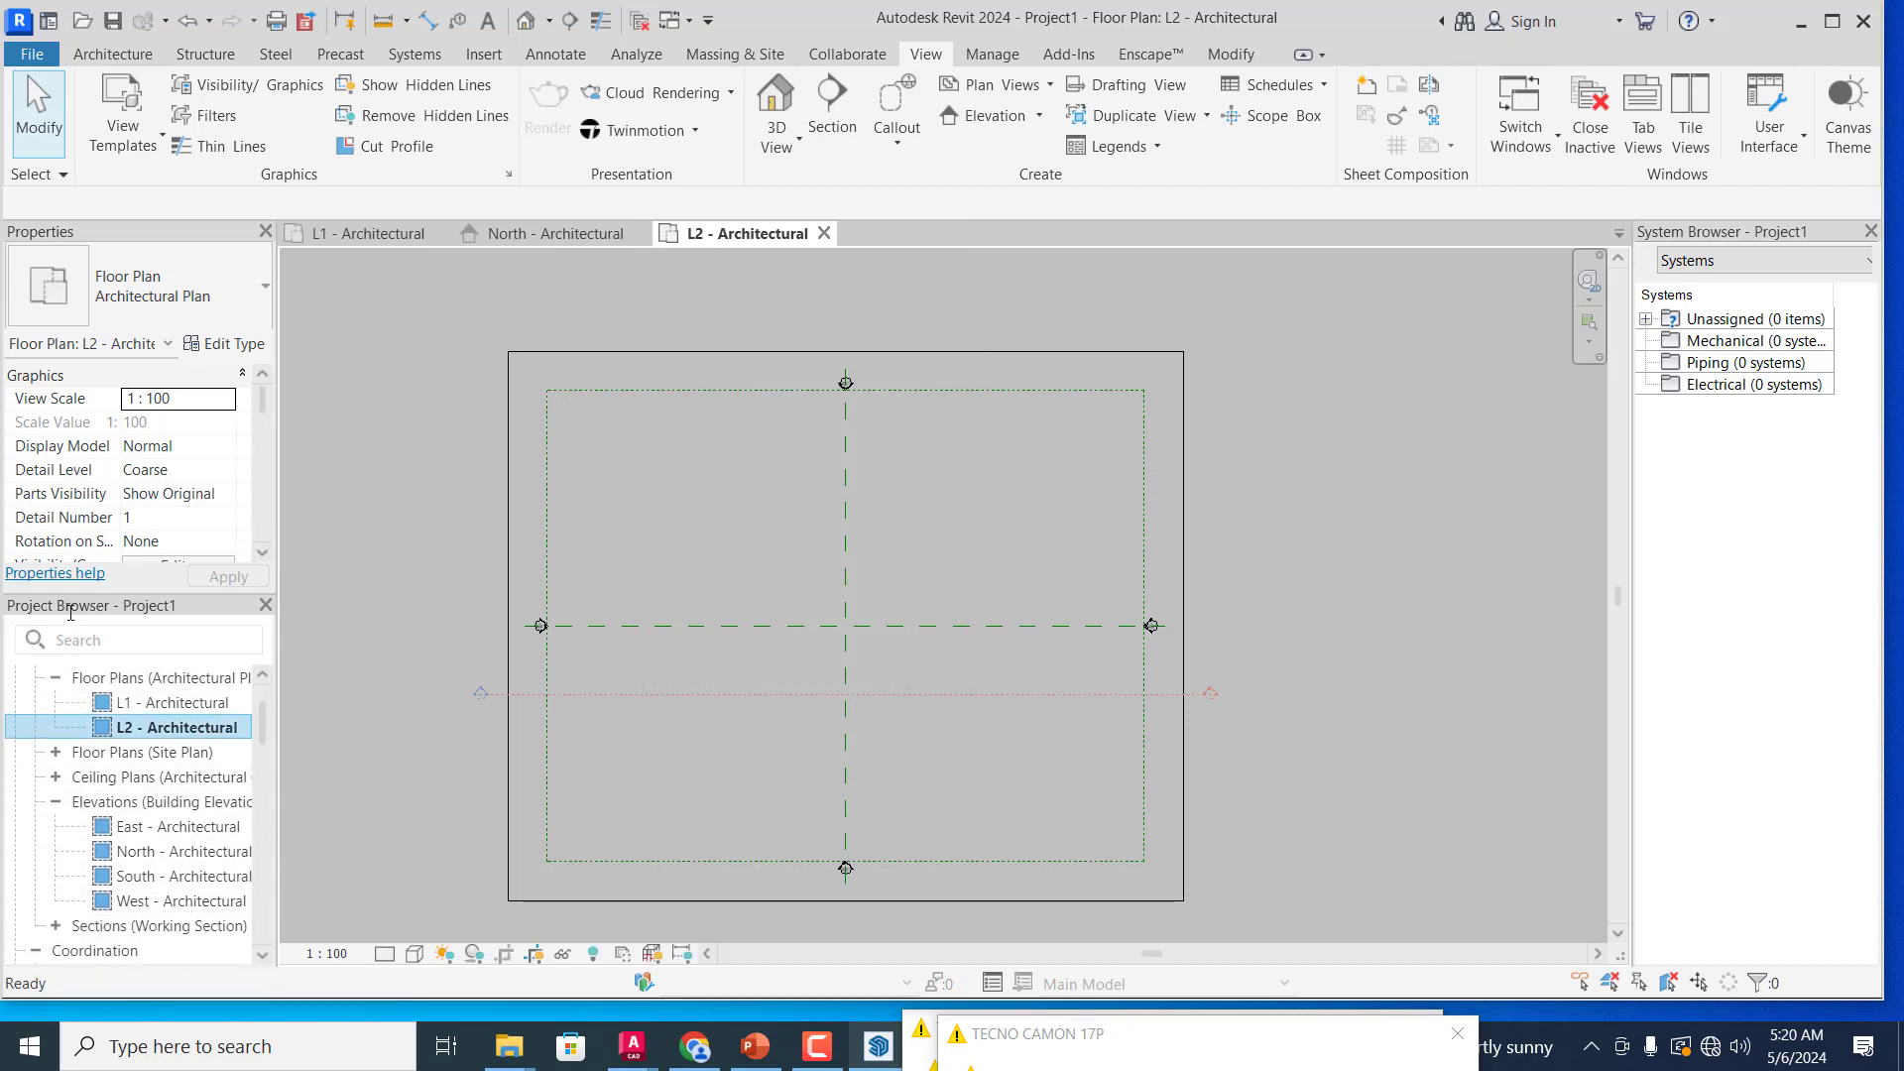
pyautogui.click(263, 675)
pyautogui.click(263, 675)
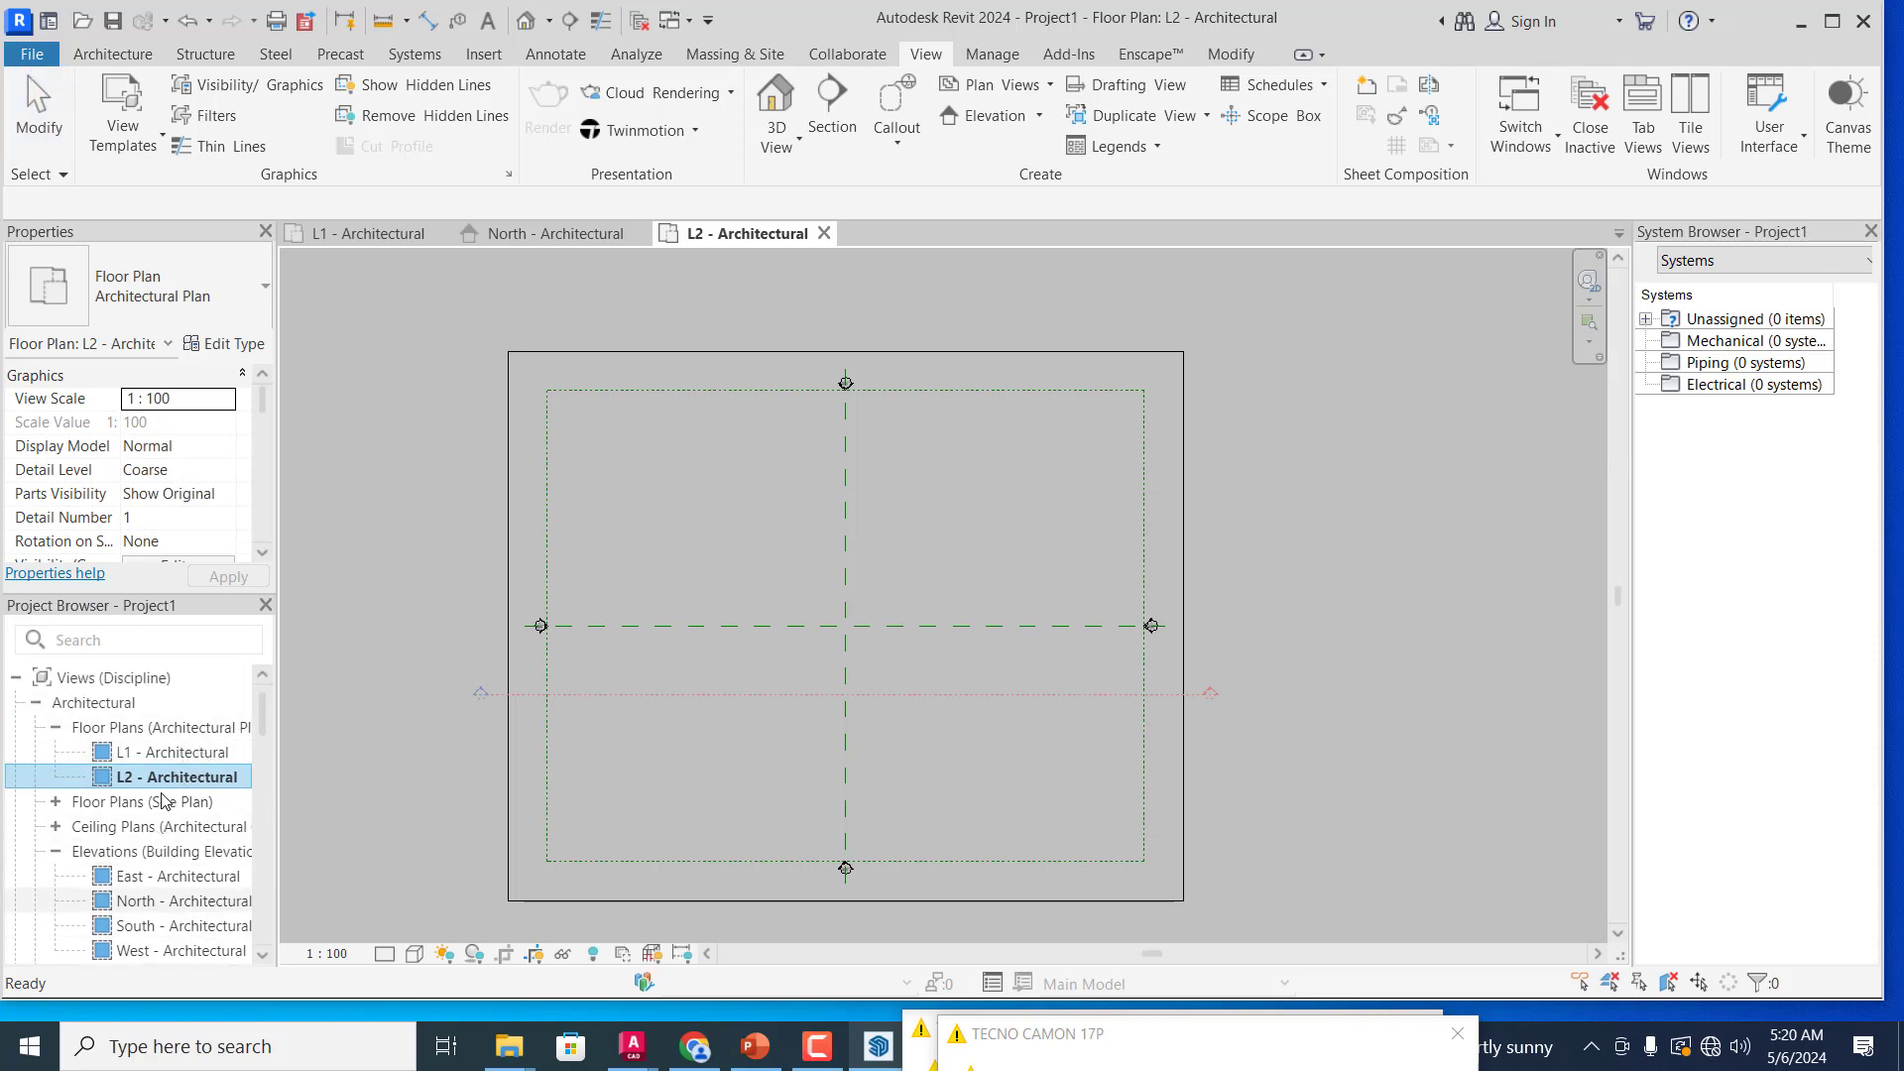
pyautogui.click(263, 956)
pyautogui.click(262, 956)
pyautogui.click(263, 956)
pyautogui.click(263, 956)
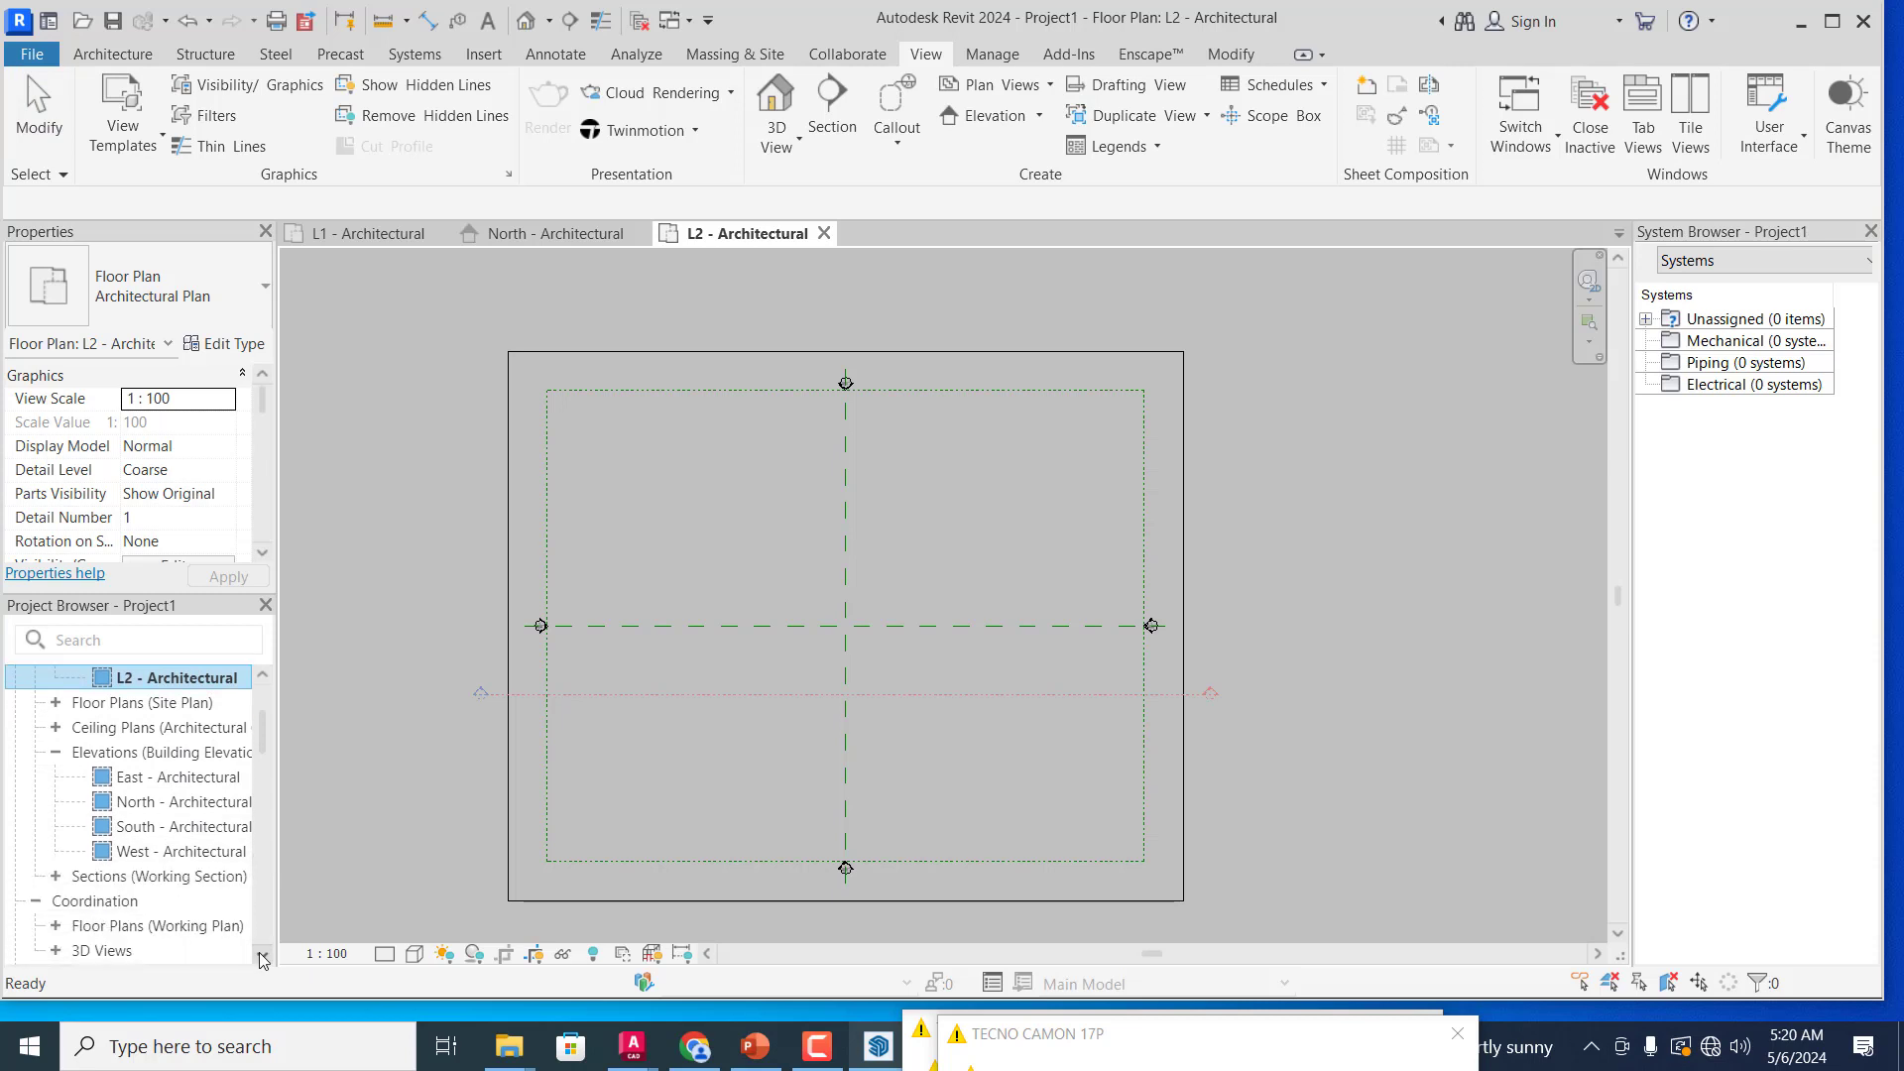
pyautogui.click(262, 675)
pyautogui.click(262, 675)
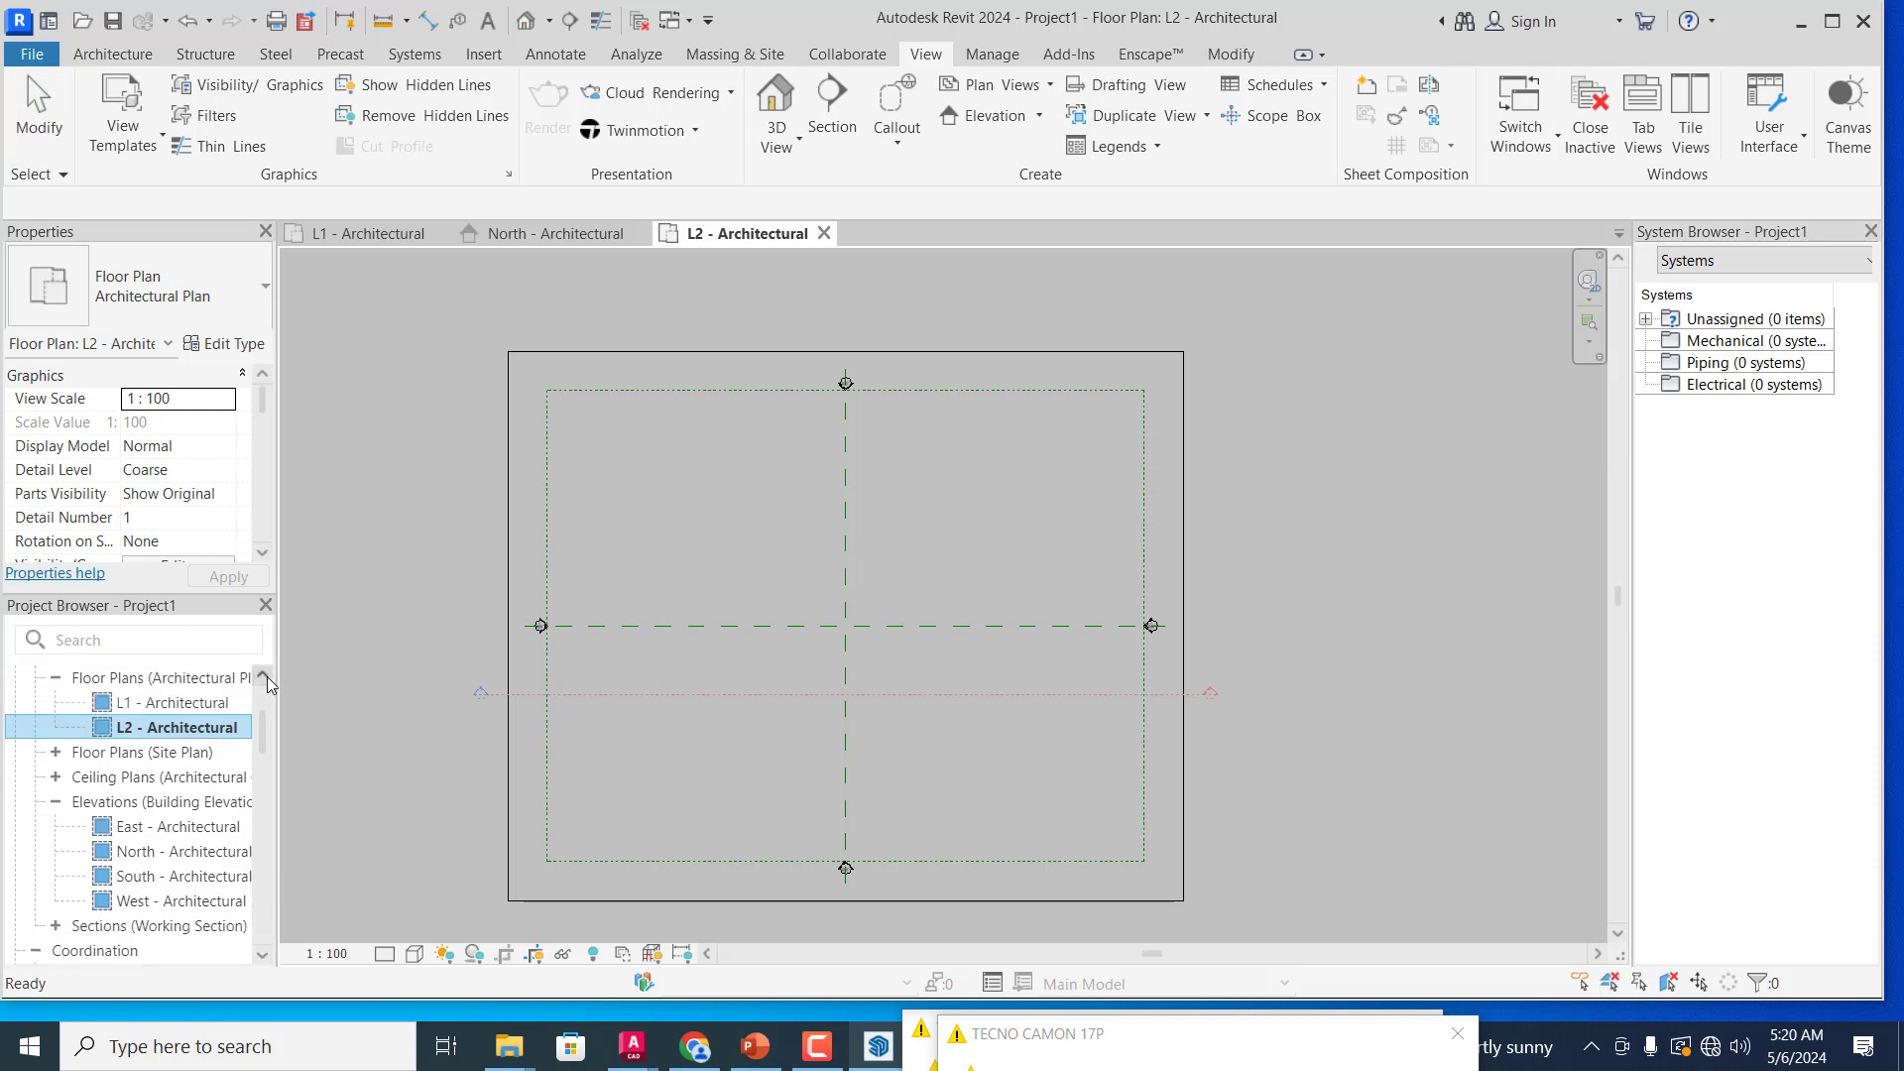
pyautogui.click(262, 675)
pyautogui.click(263, 675)
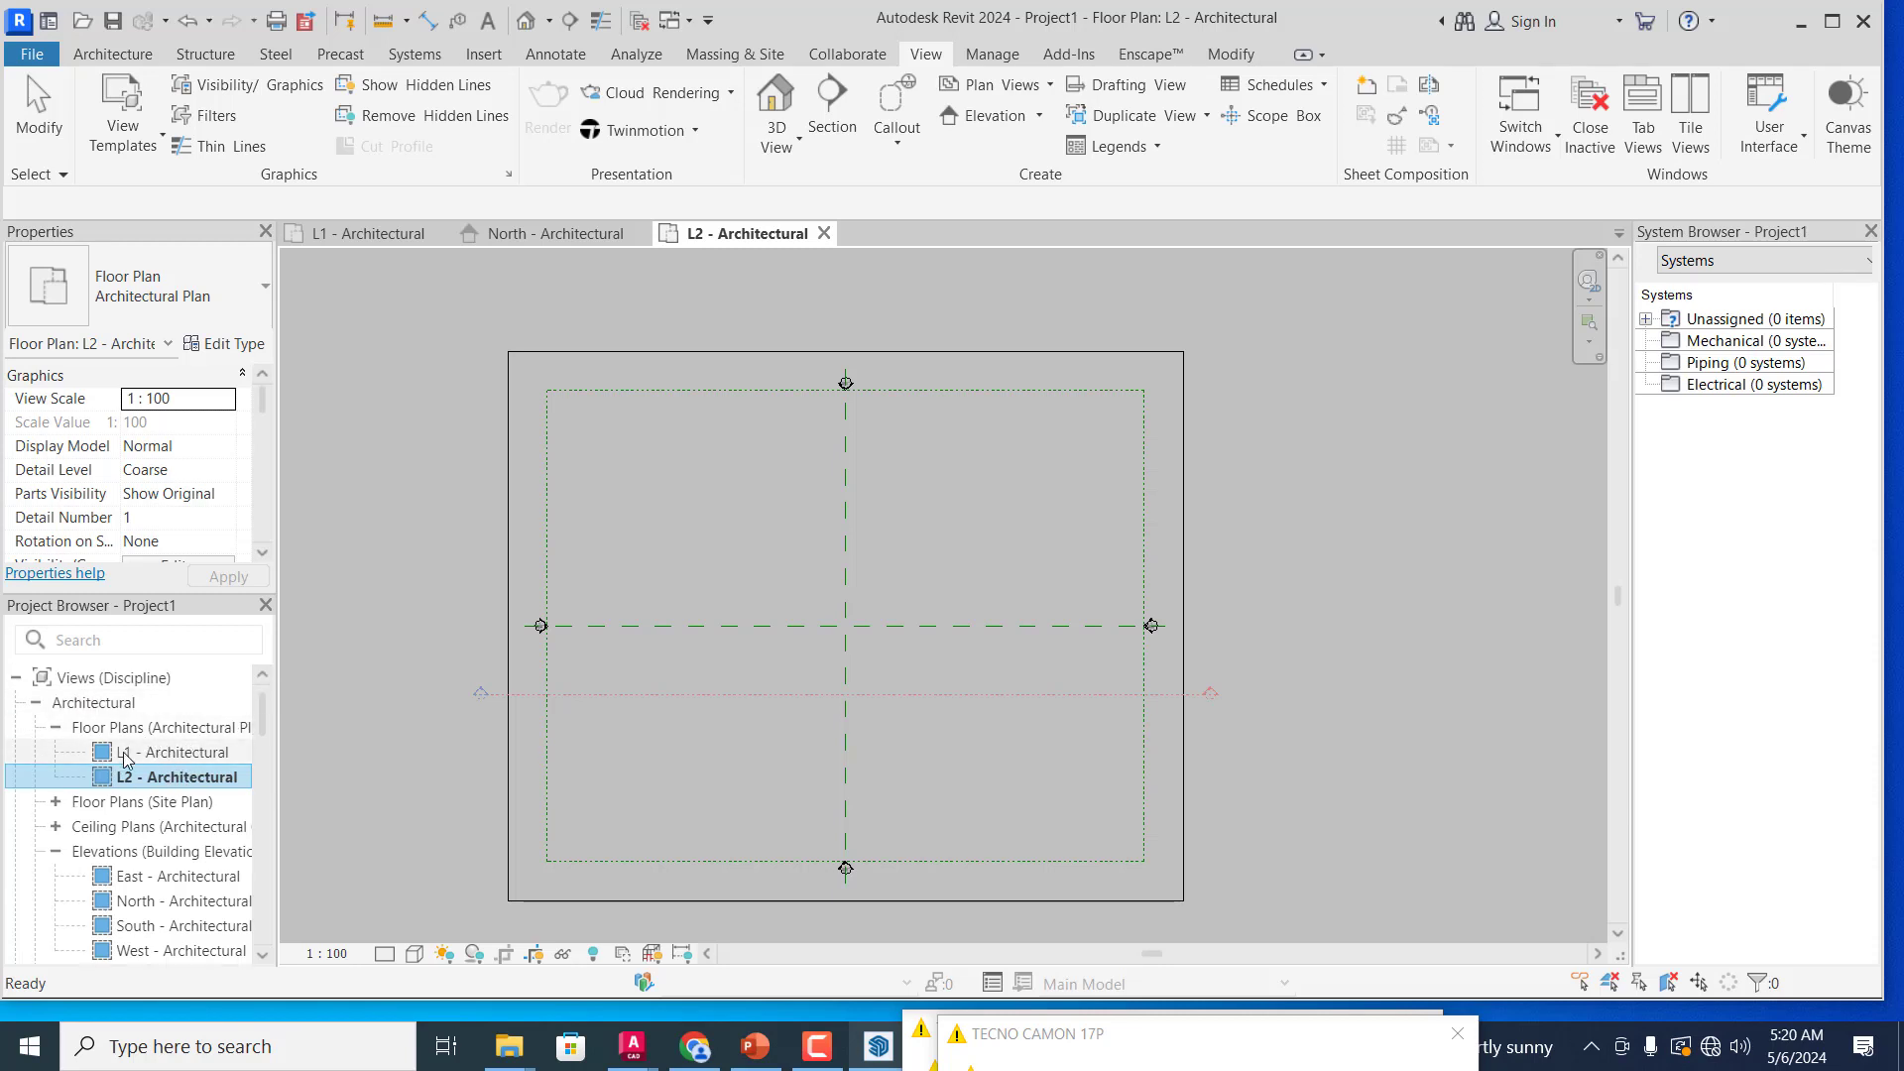
pyautogui.click(174, 750)
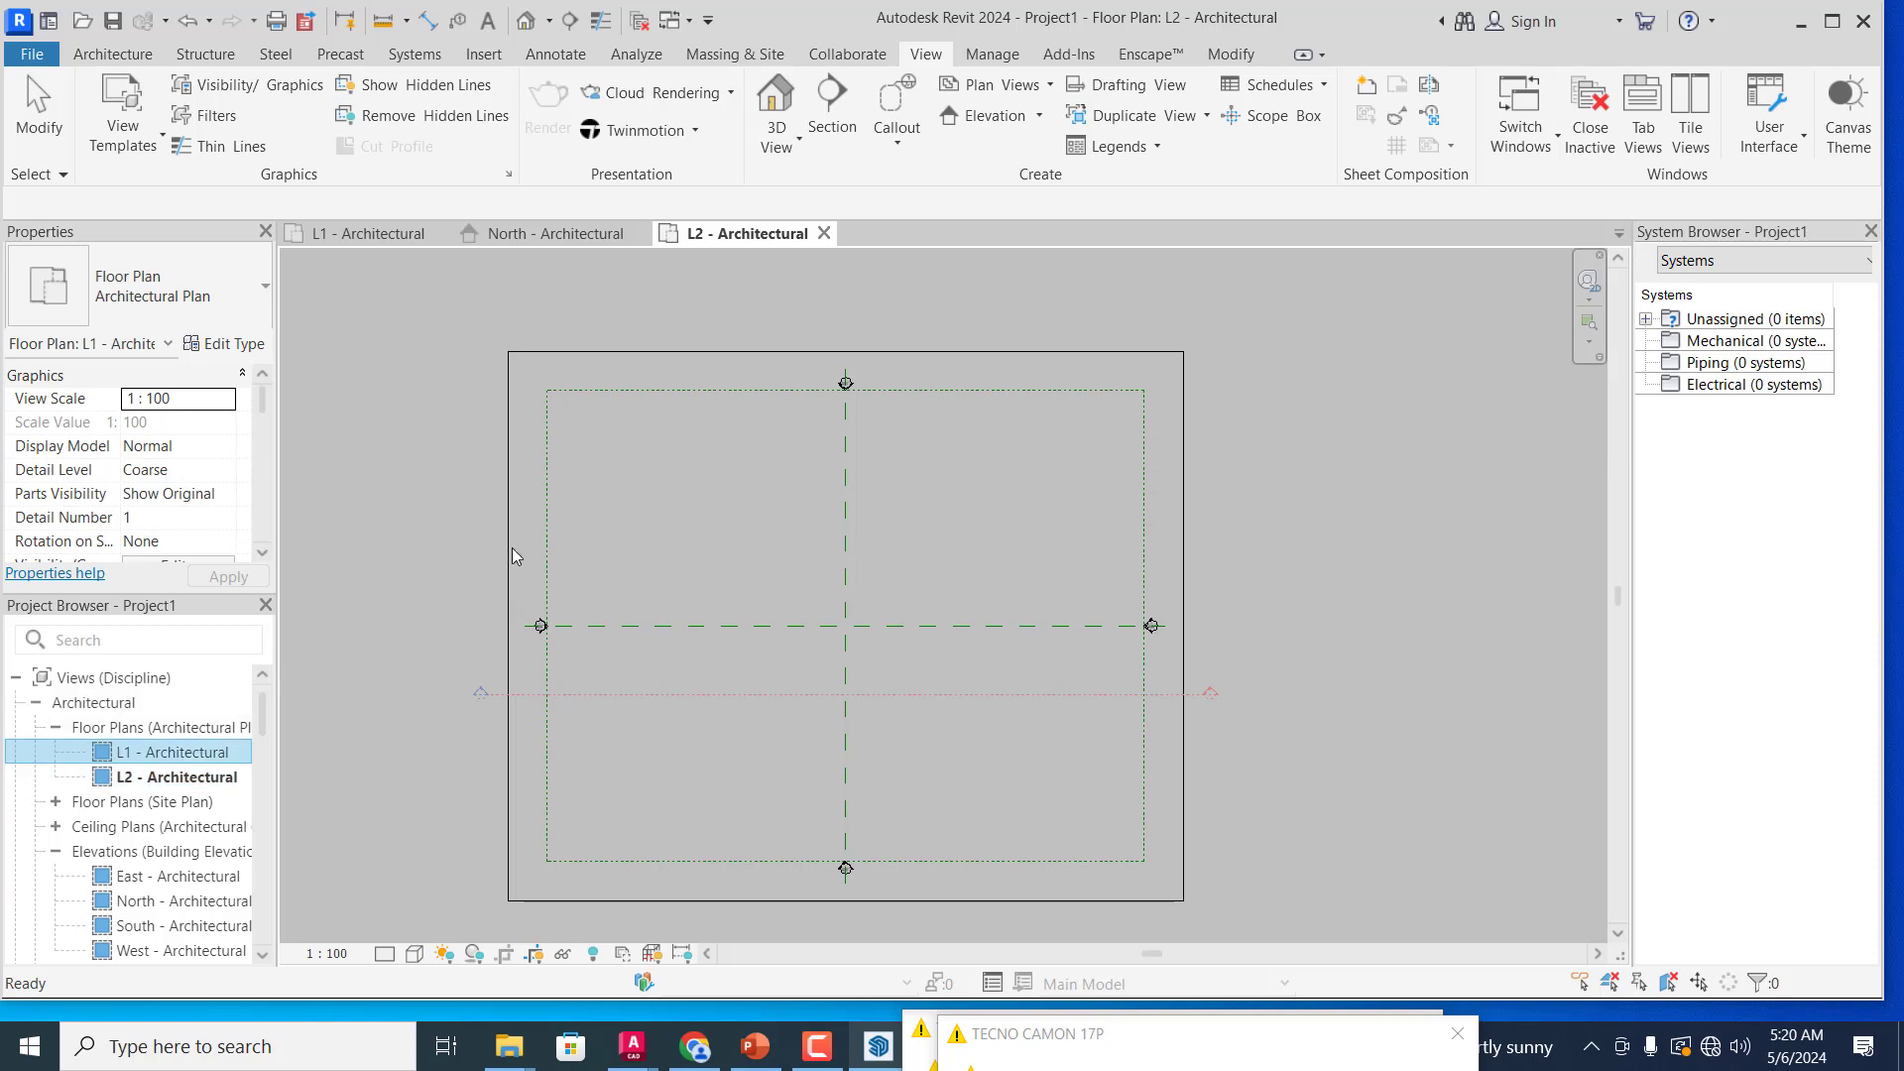
# Step: Create architectural floor plan views for the FIRST FLOOR, FIRST FLOOR LANDING, GROUND FLOOR LANDING and ROOF levels
pyautogui.click(1048, 87)
pyautogui.click(1048, 87)
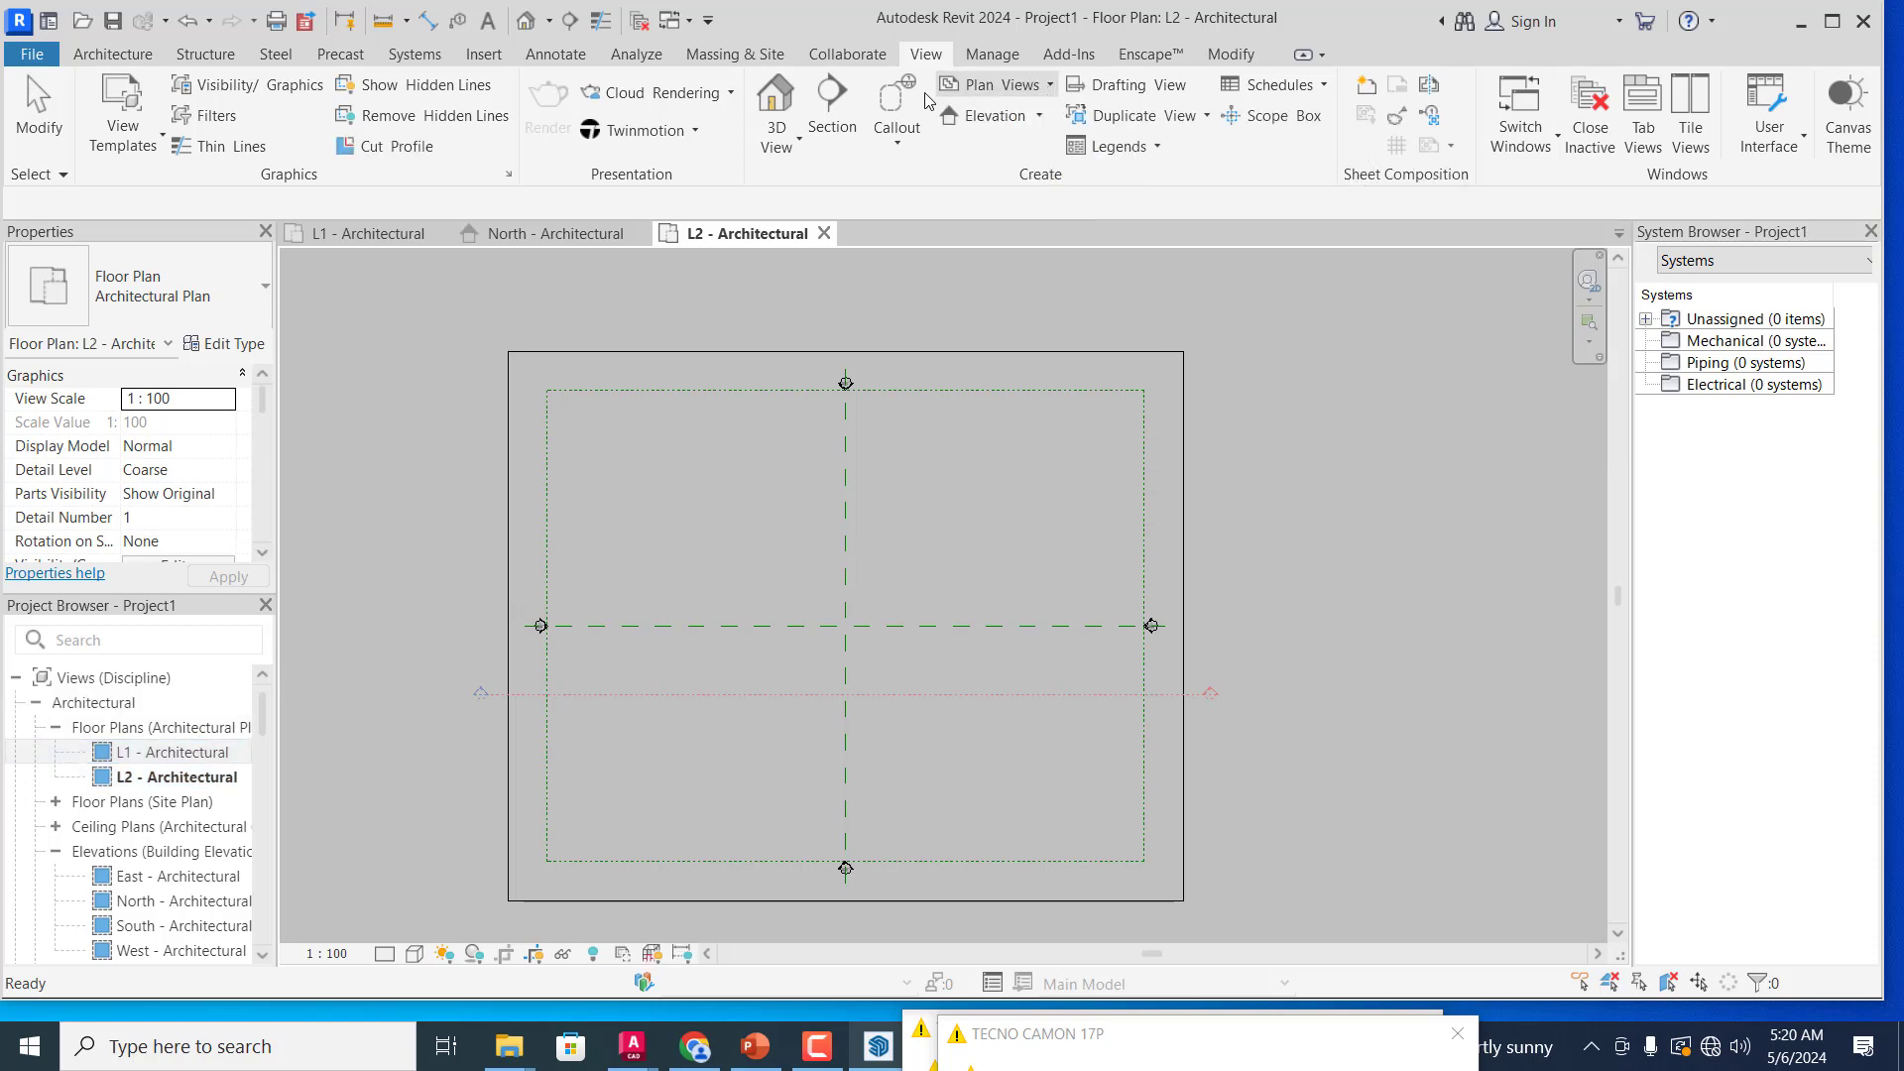
pyautogui.click(1047, 88)
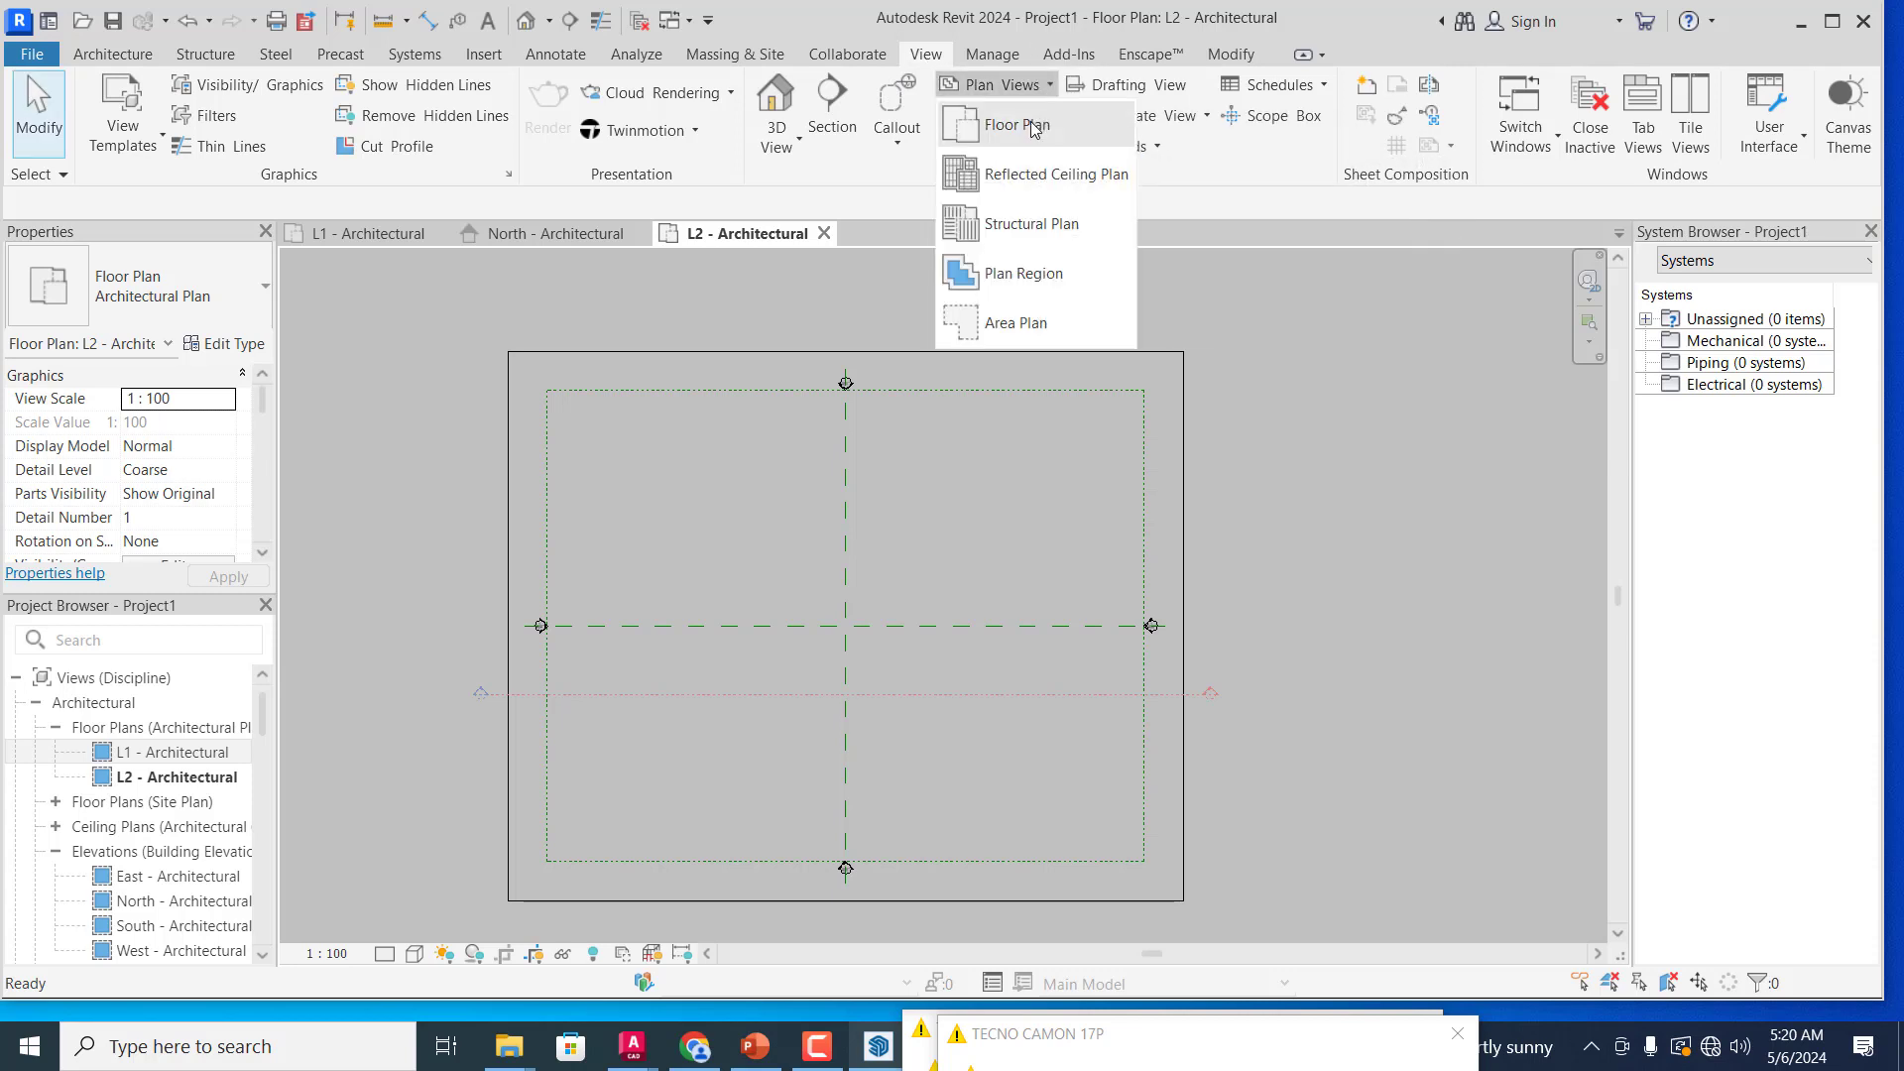
pyautogui.click(1031, 125)
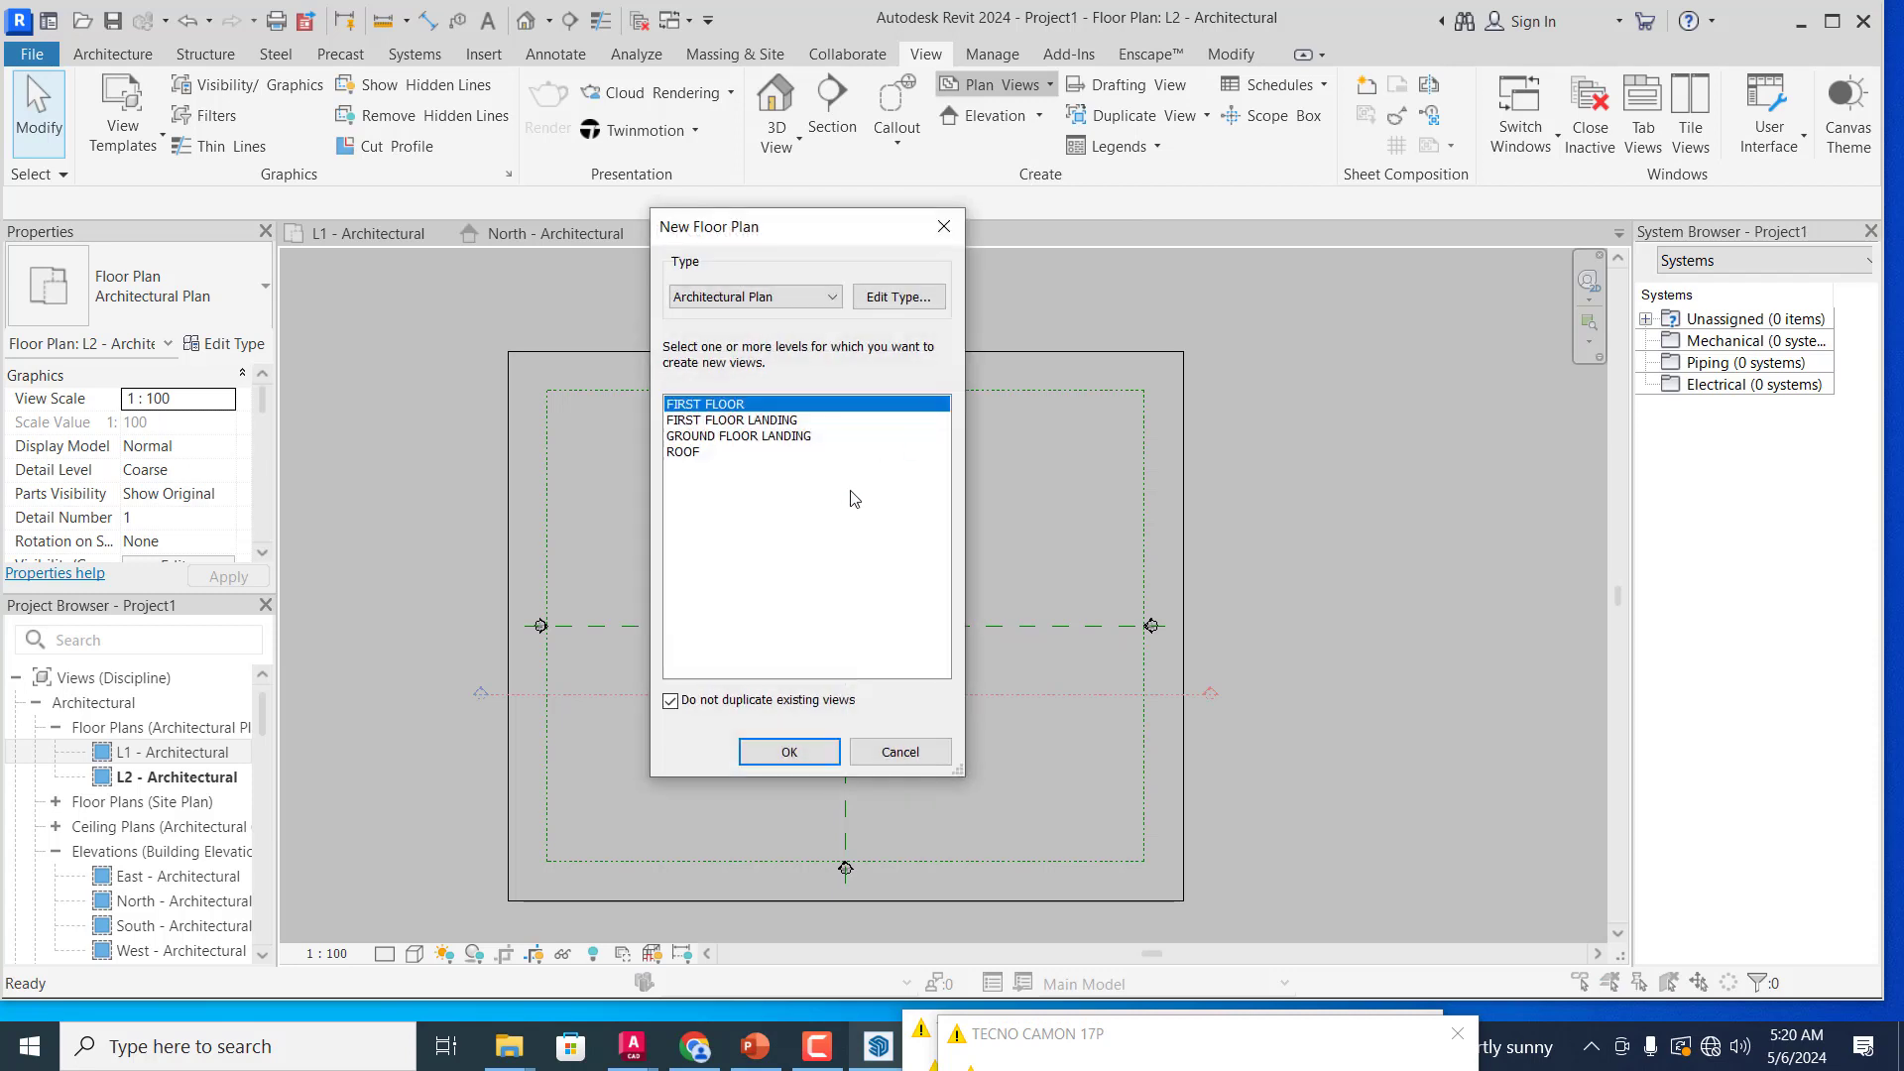
pyautogui.moveTo(714, 437); pyautogui.dragTo(735, 412)
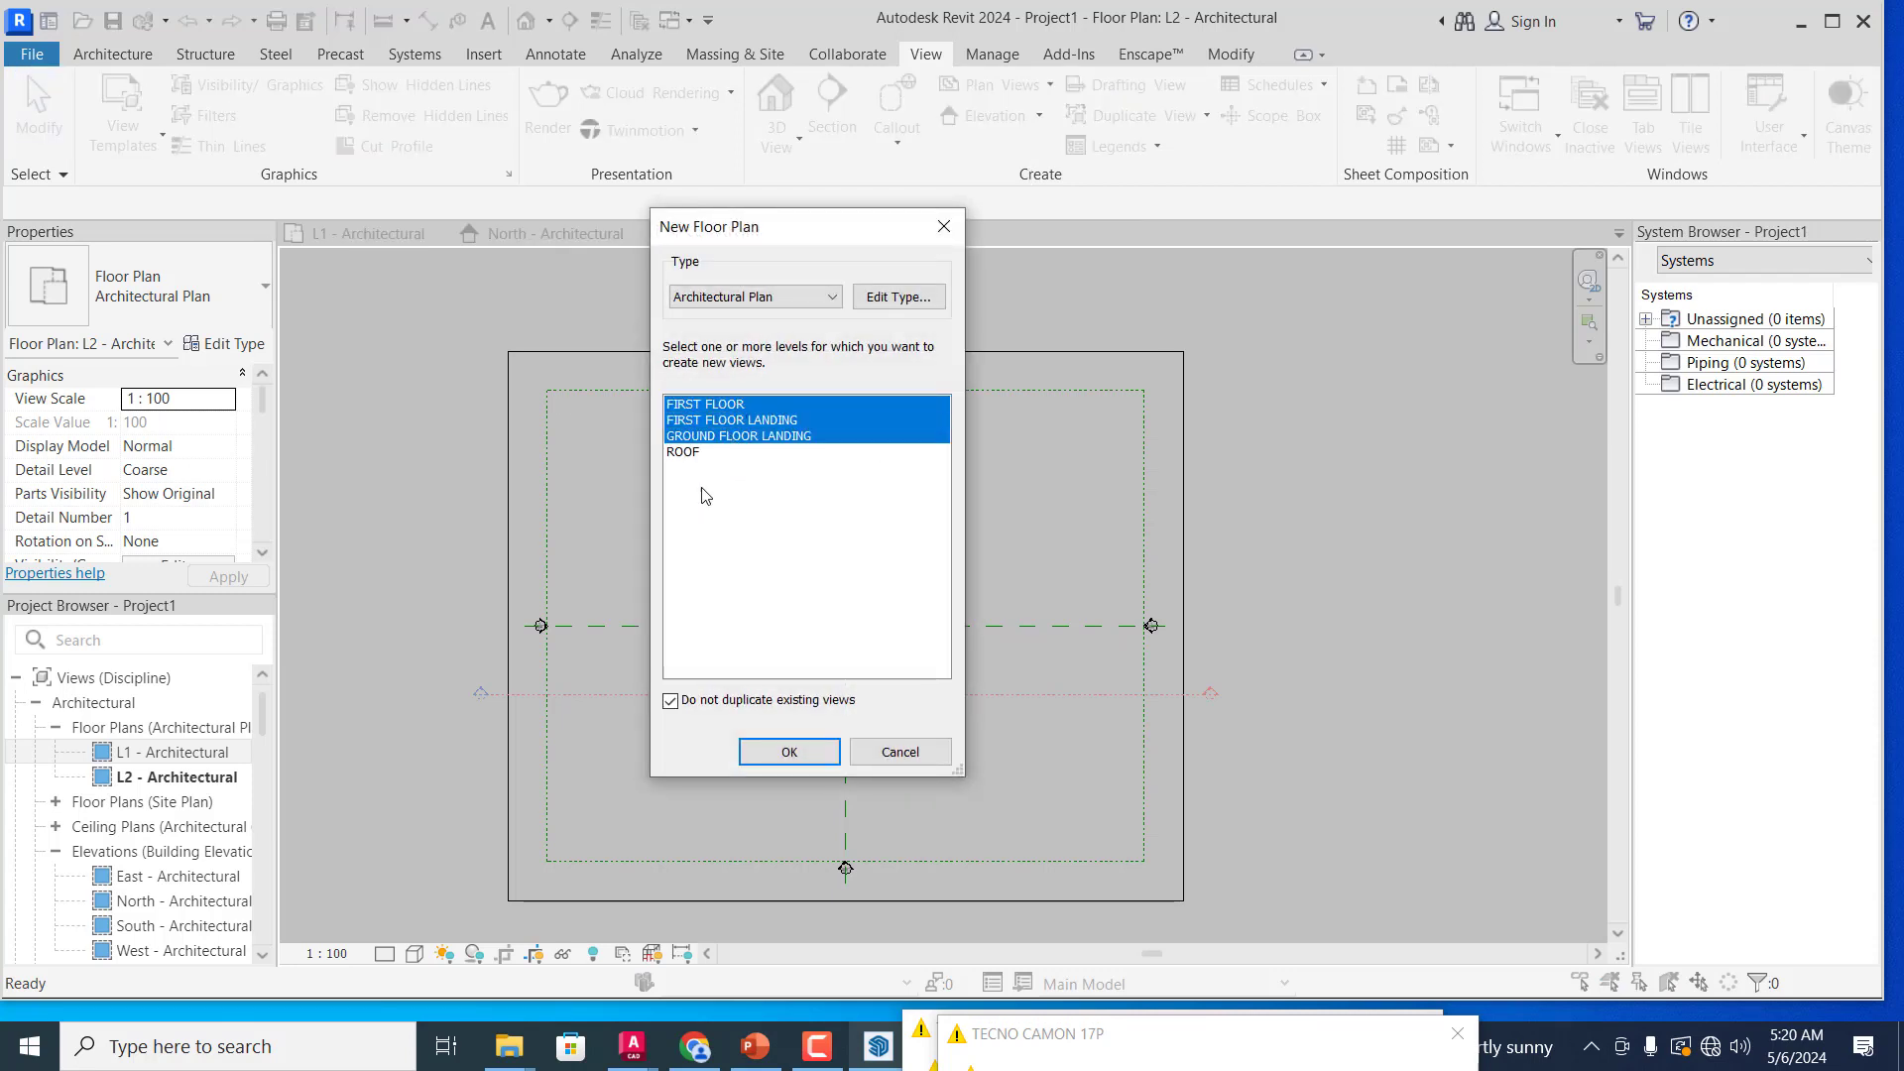
pyautogui.keyDown('ctrl'); pyautogui.click(703, 454); pyautogui.keyUp('ctrl')
pyautogui.click(815, 756)
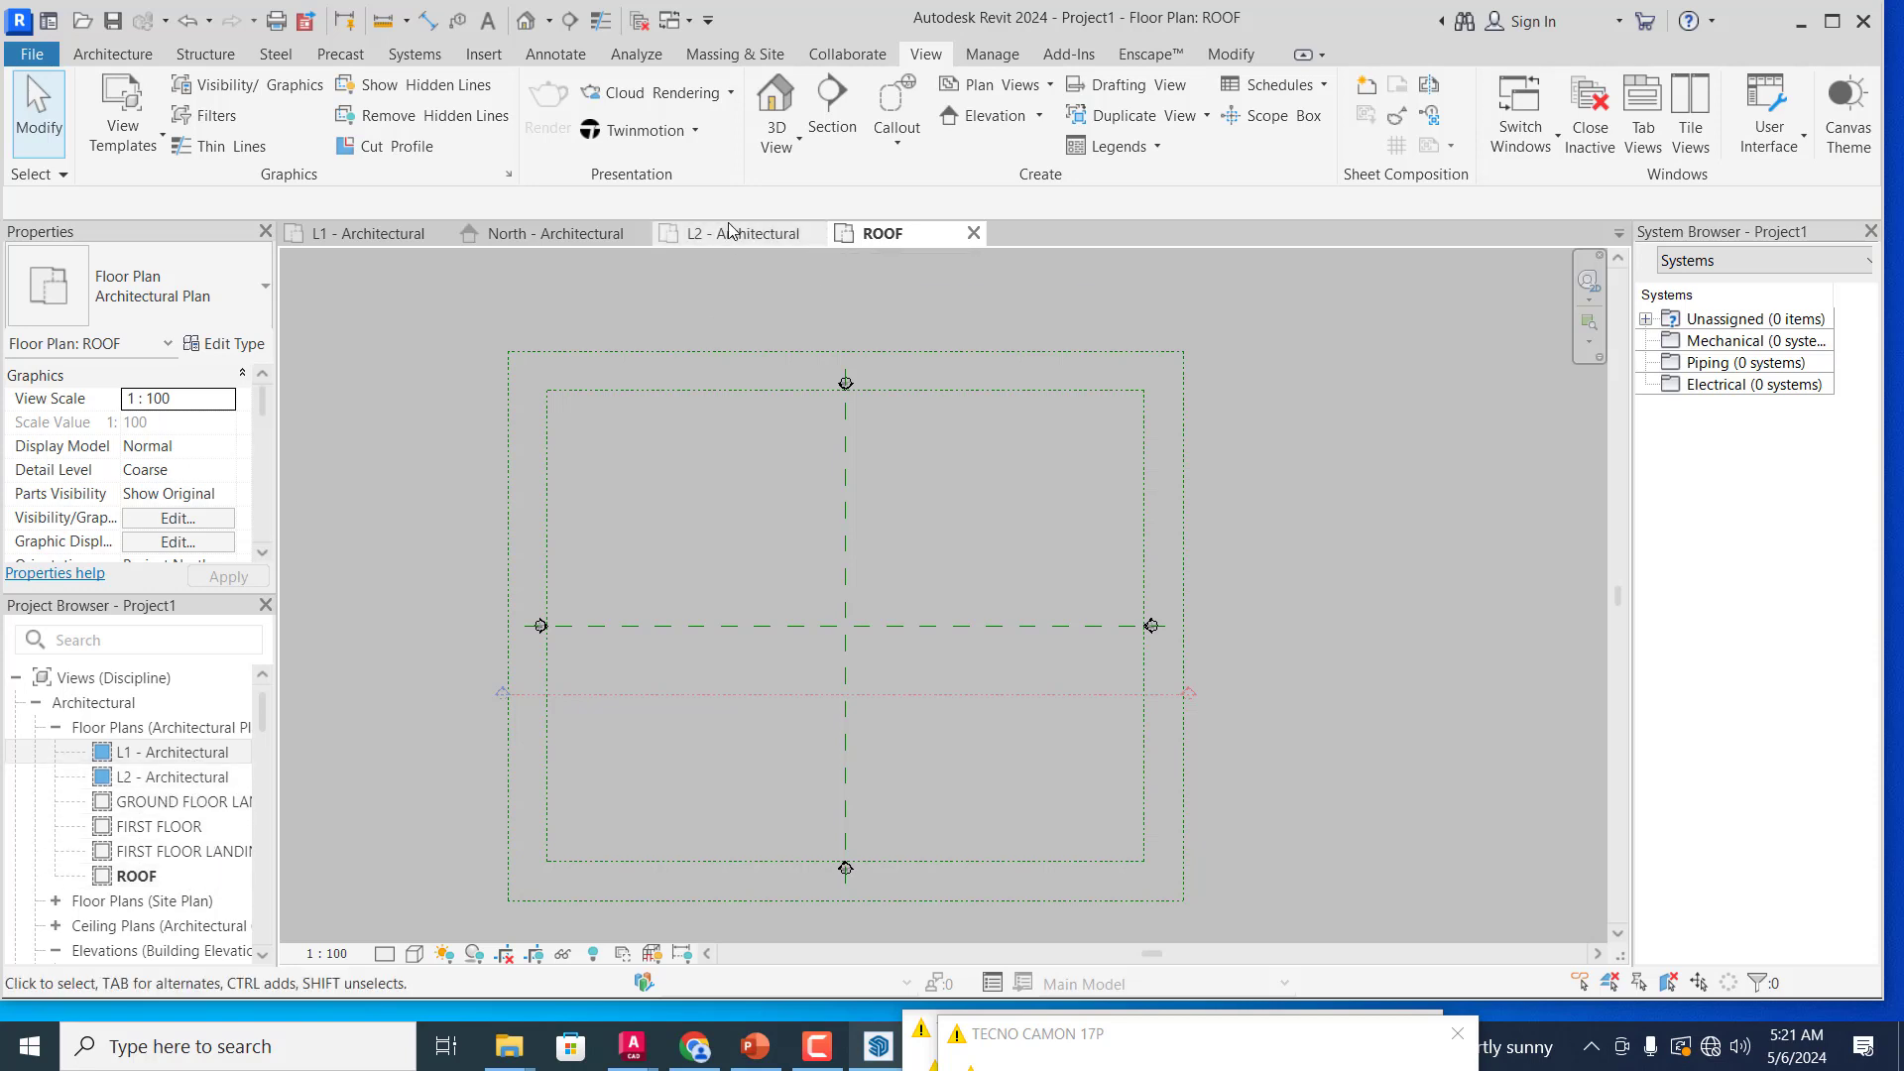
# Step: Delete the L1 - Architectural and L2 - Architectural floor plans, working from the North elevation
pyautogui.click(552, 238)
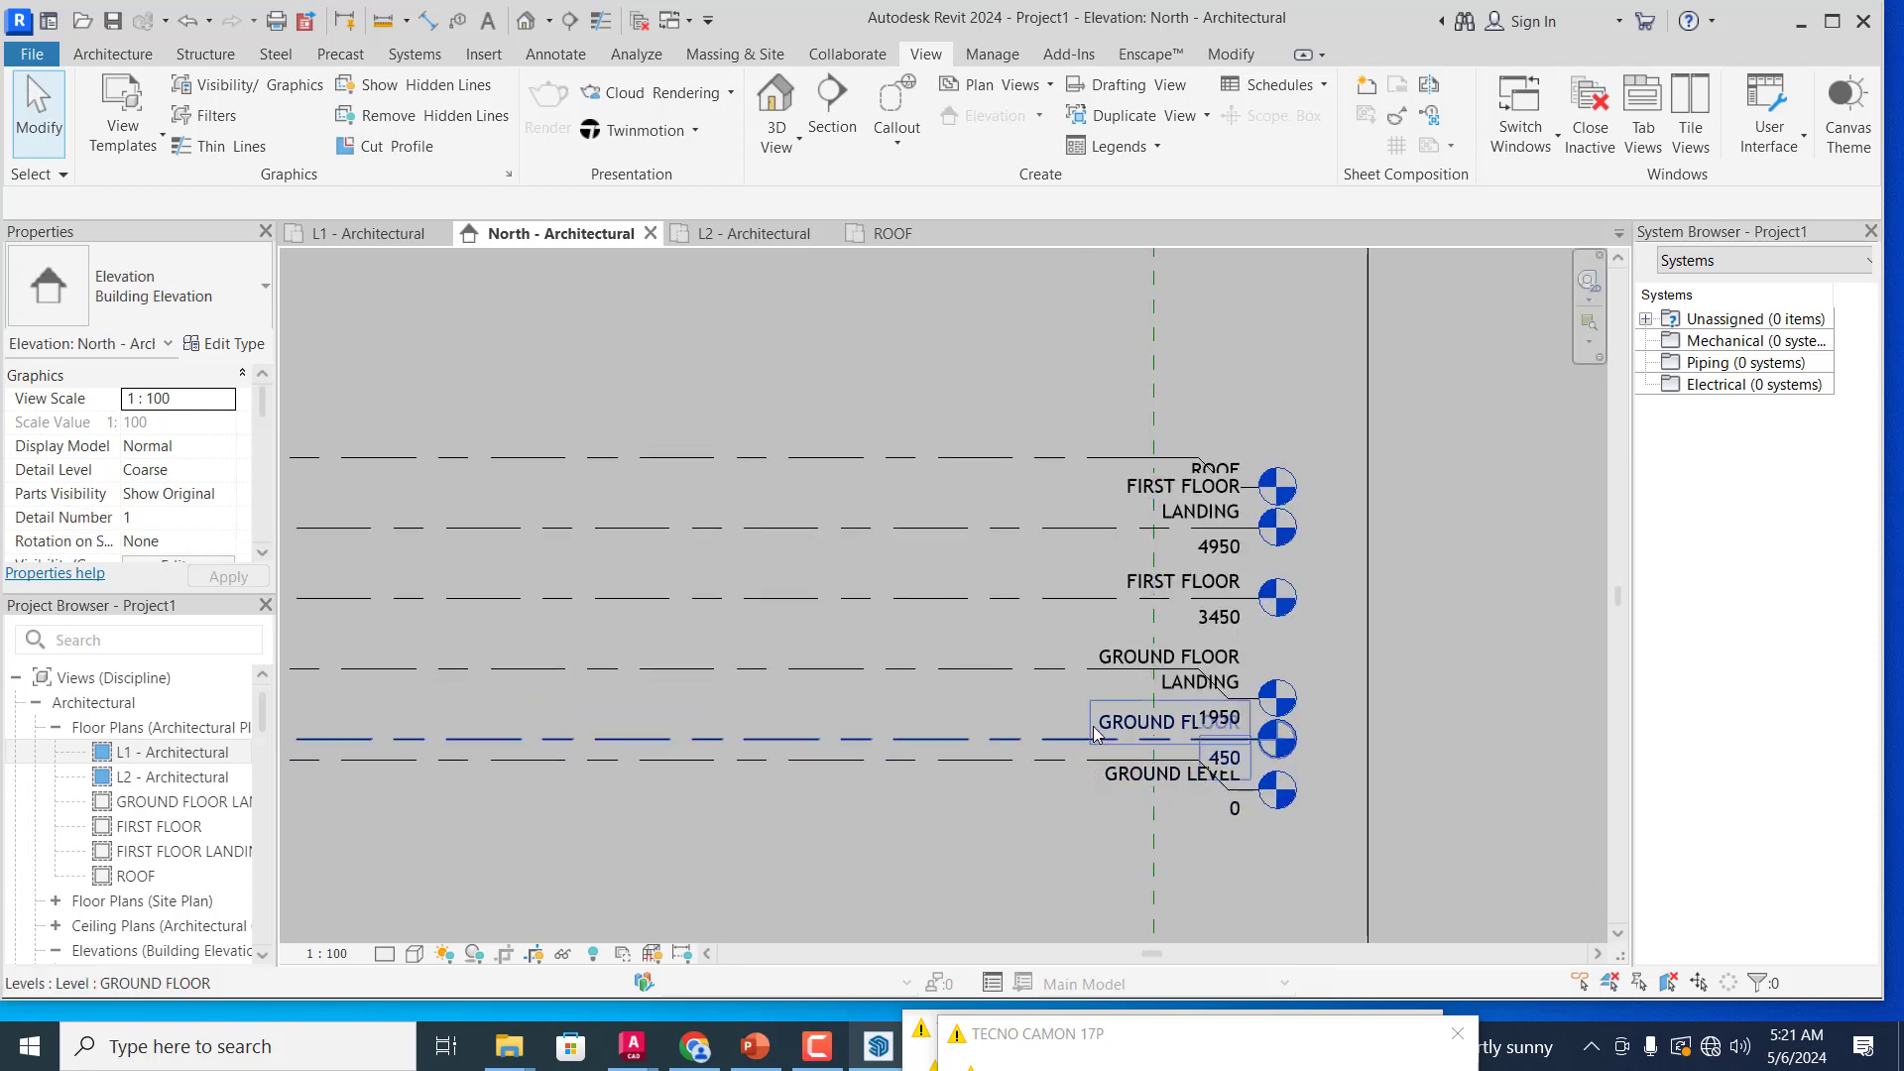
pyautogui.click(204, 754)
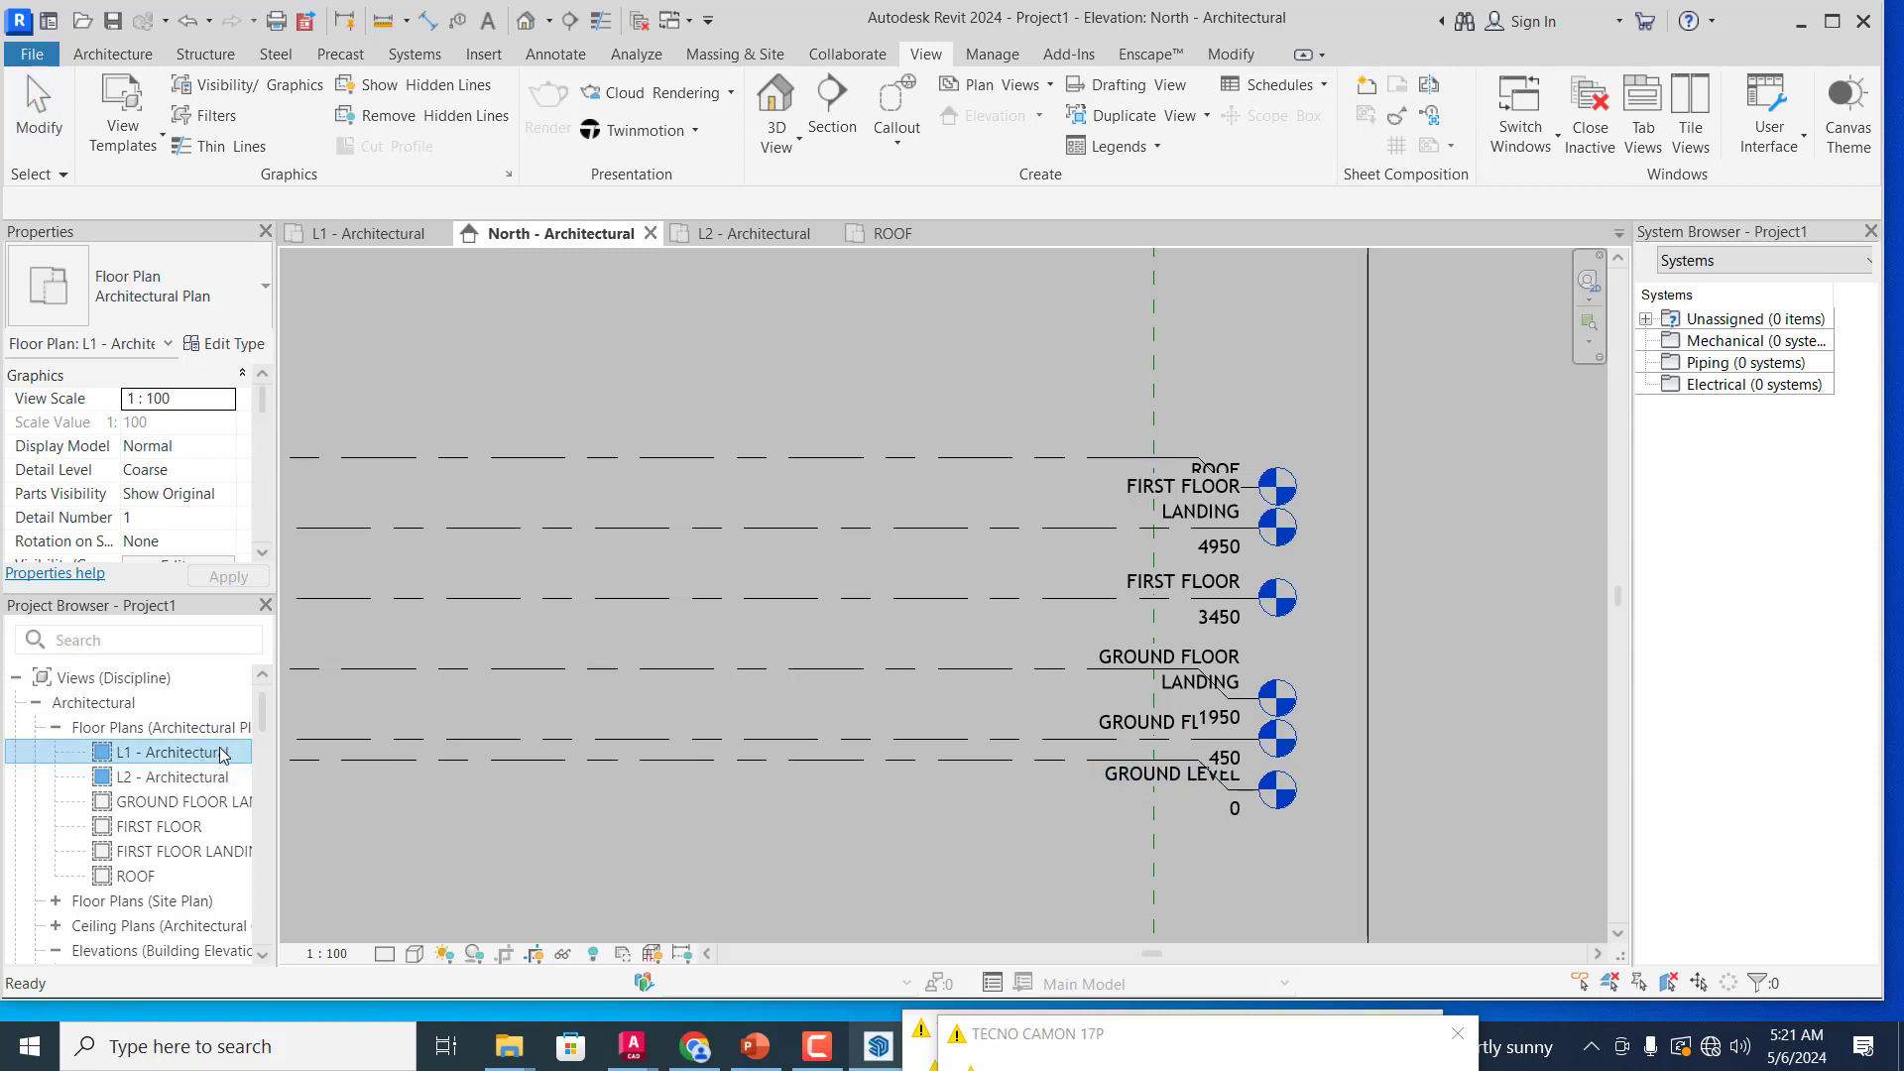
pyautogui.press('Delete')
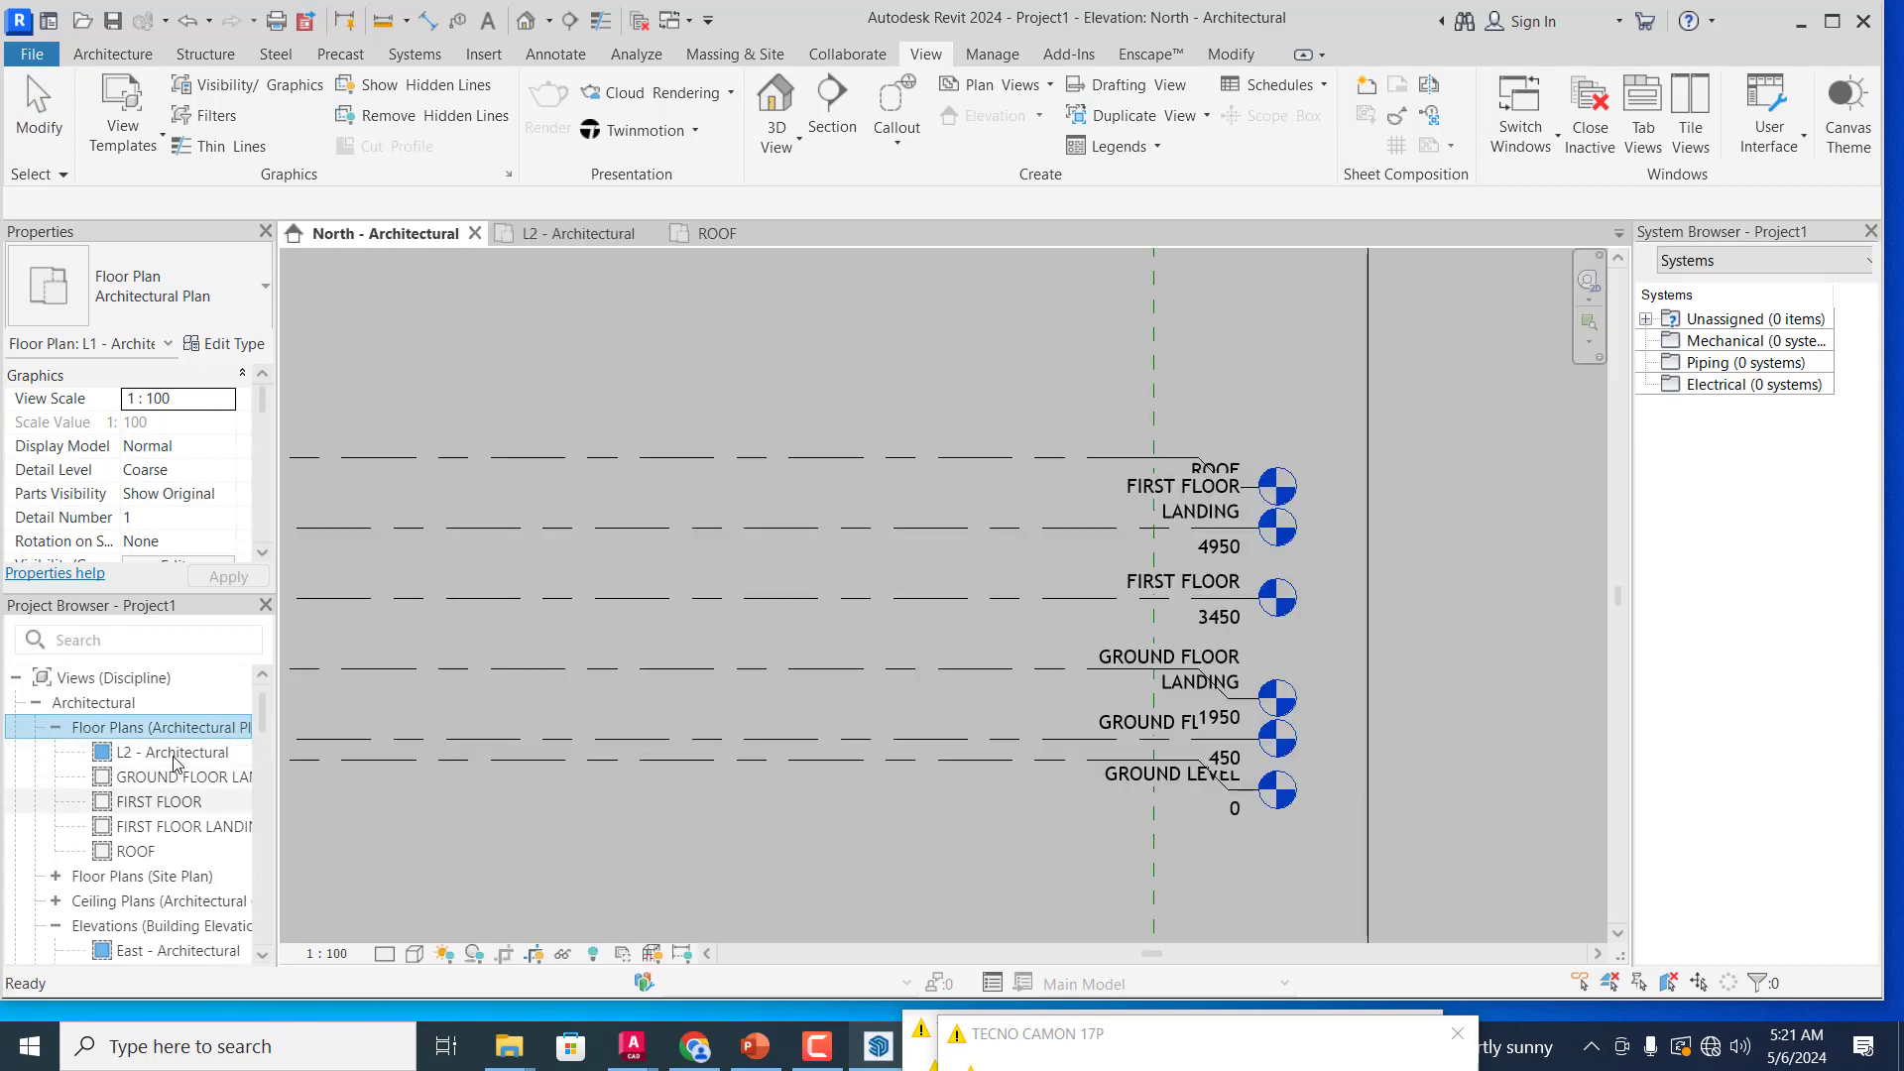
pyautogui.click(175, 754)
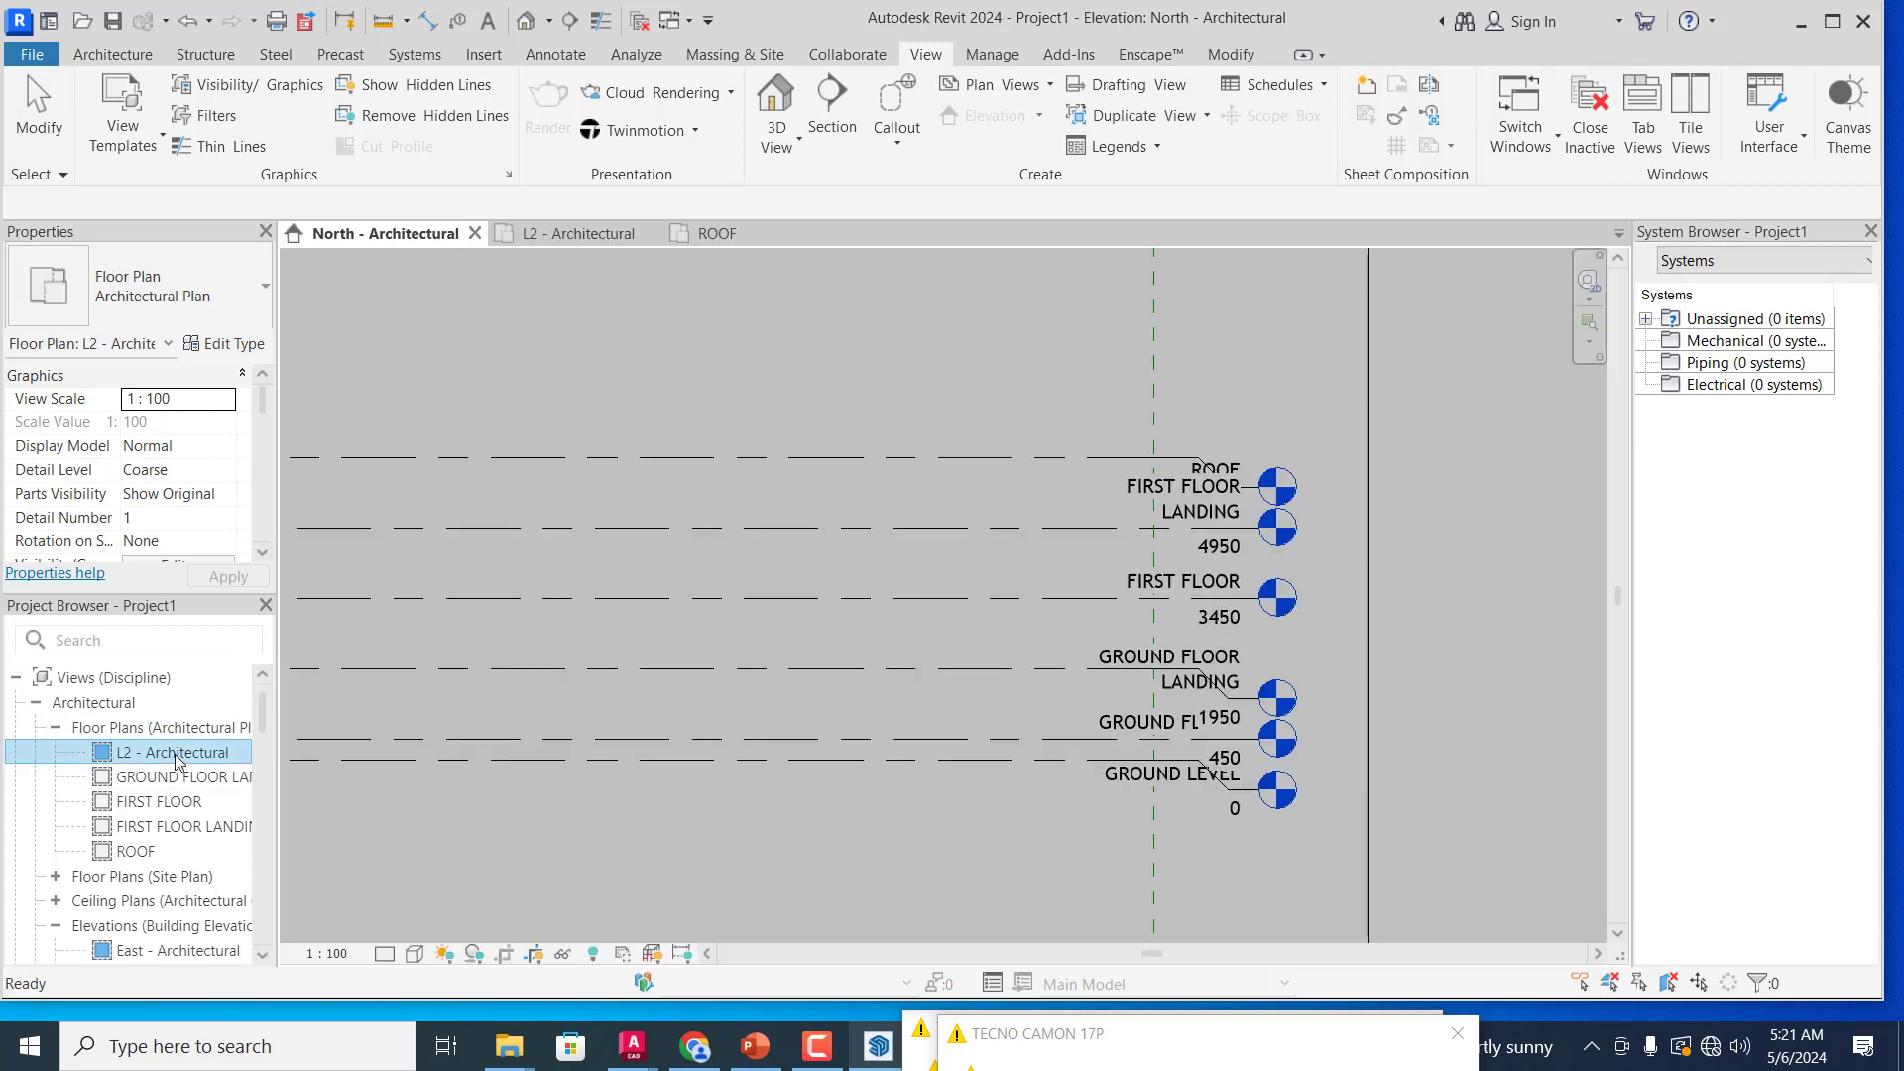
pyautogui.press('Delete')
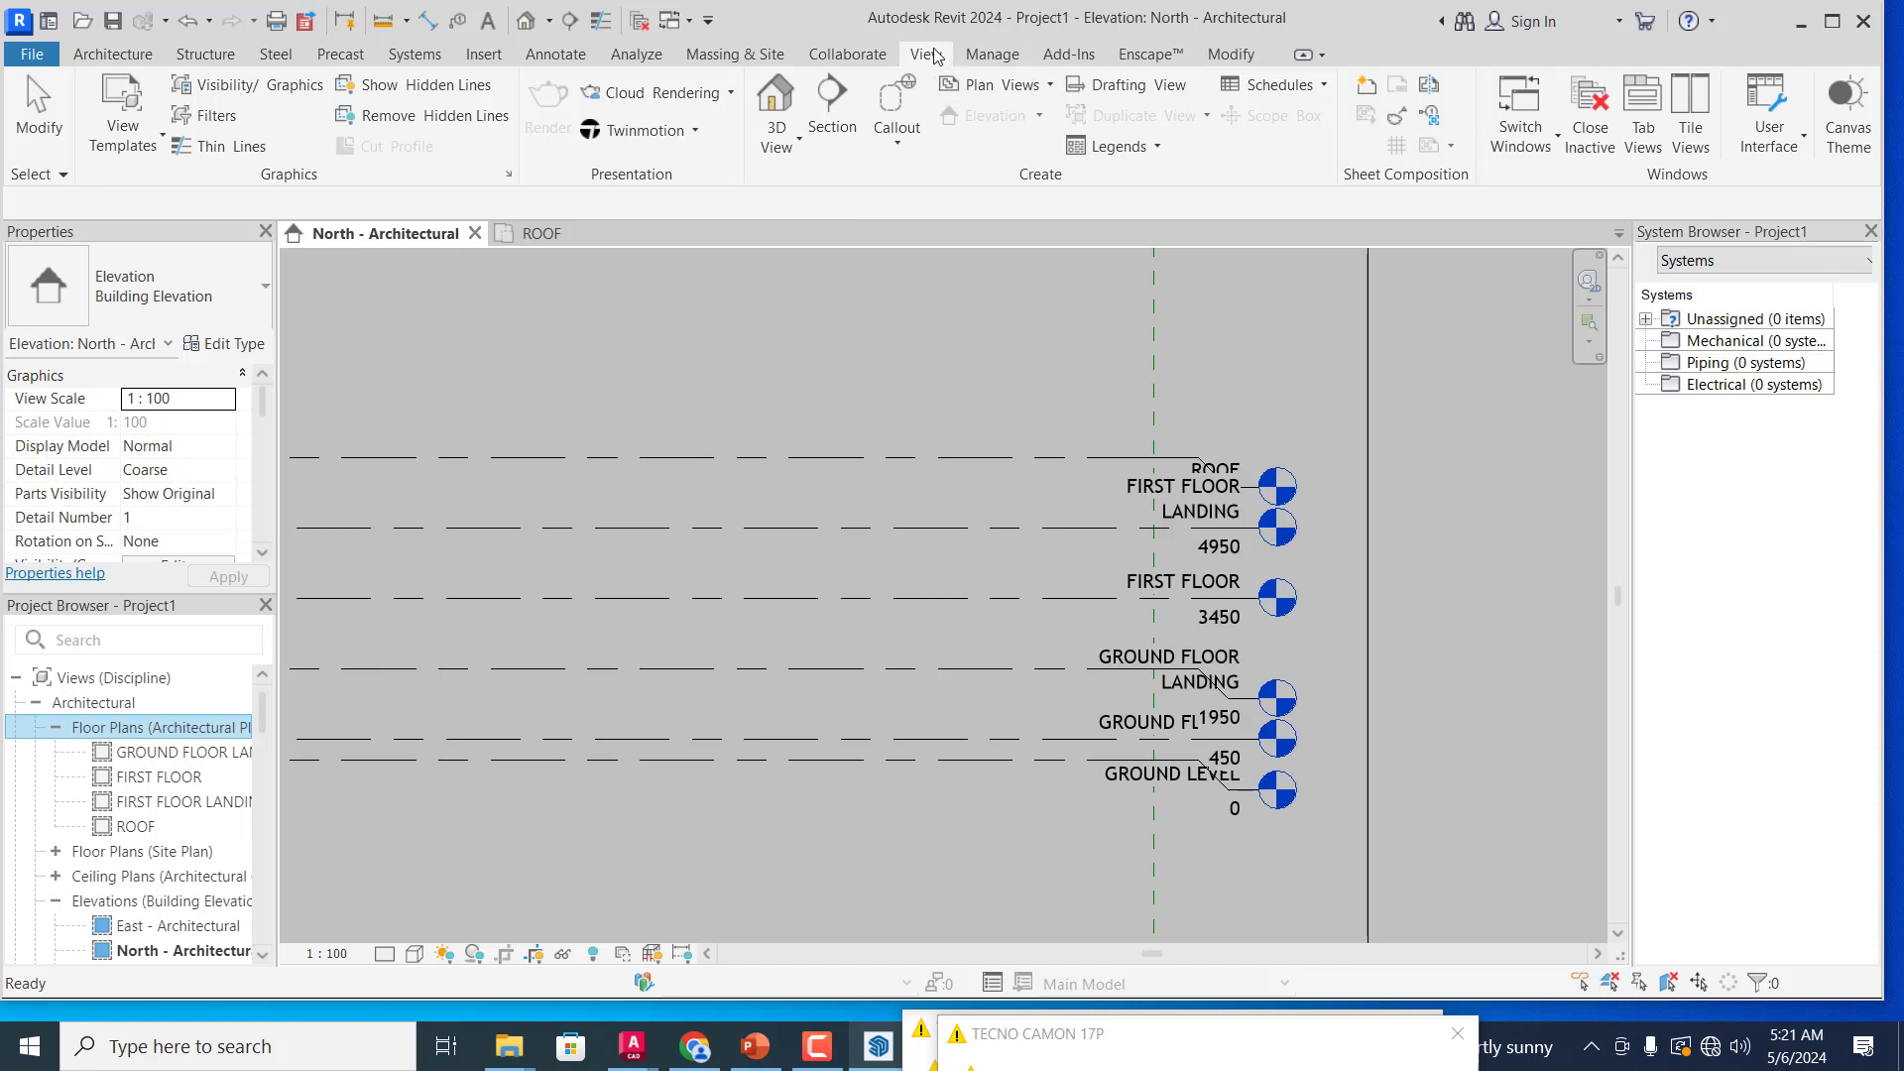
# Step: Create architectural floor plan views for the GROUND FLOOR and GROUND LEVEL levels
pyautogui.click(1041, 87)
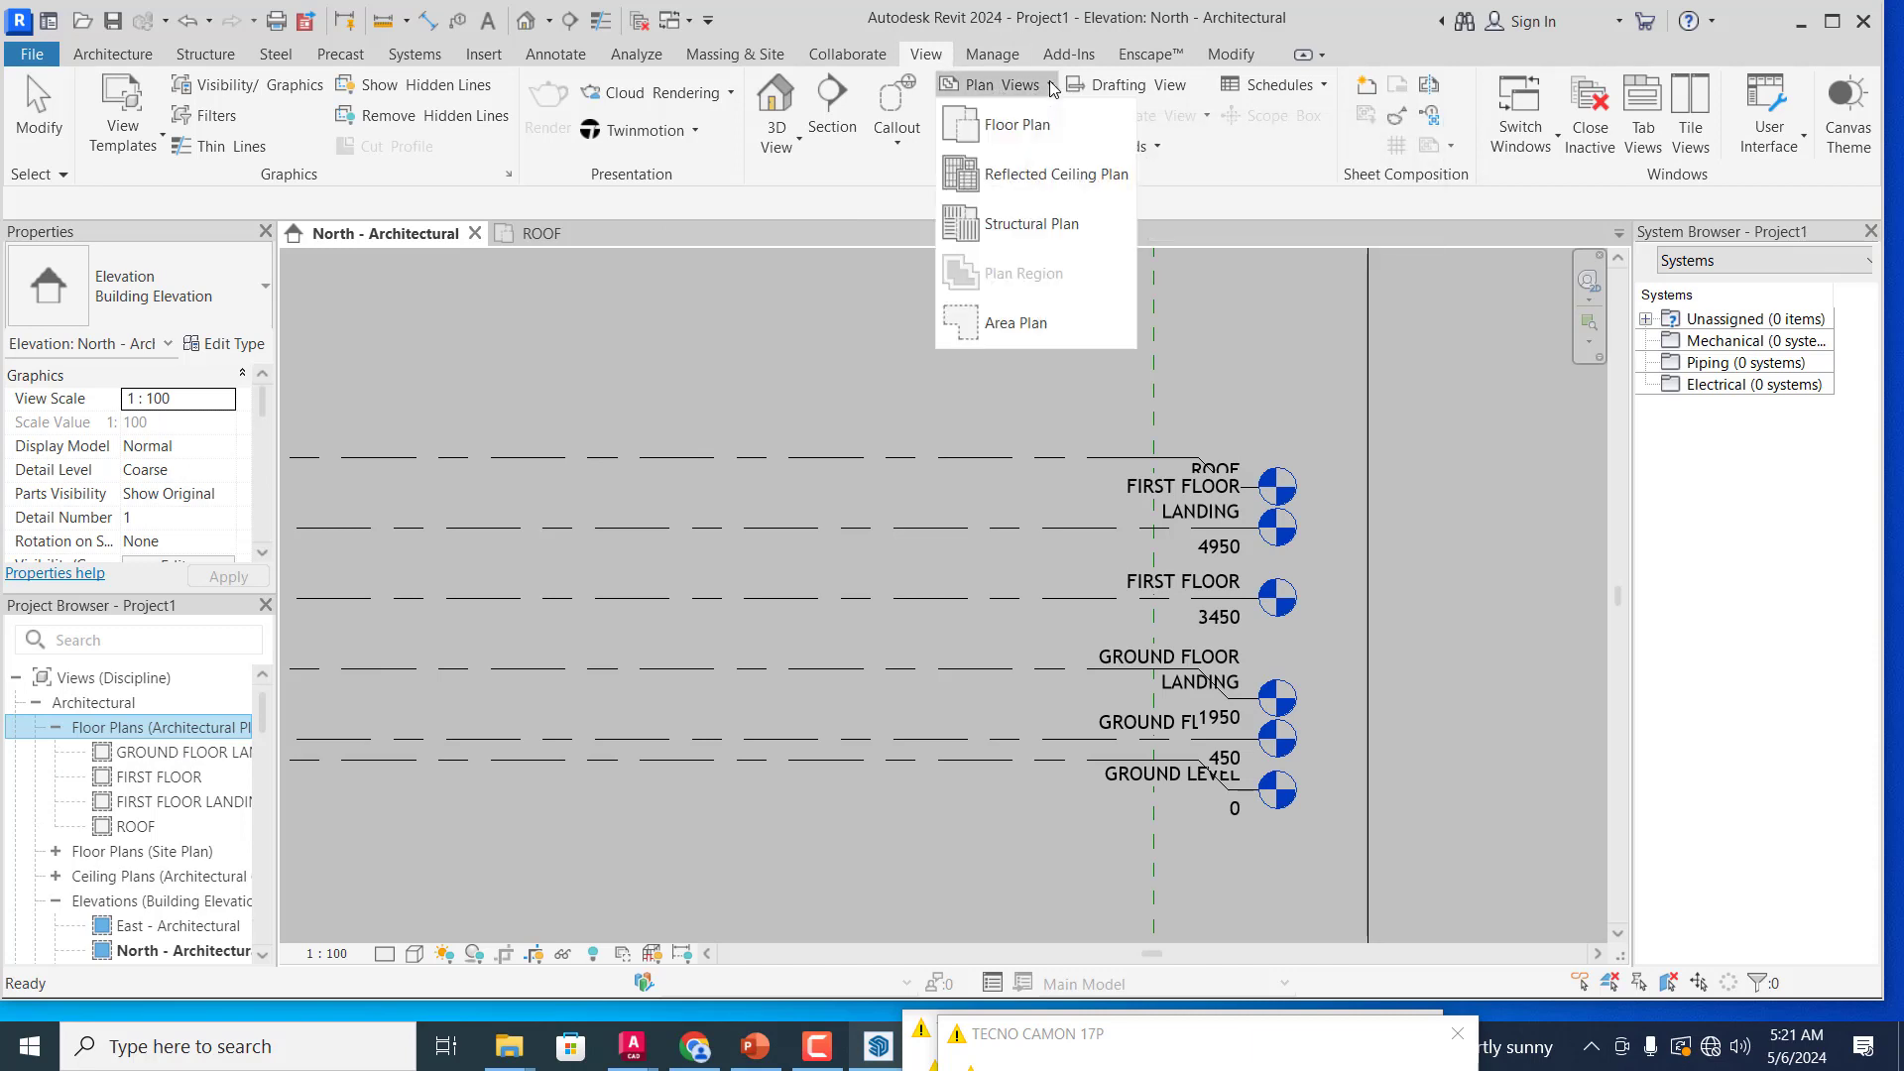
pyautogui.click(1041, 125)
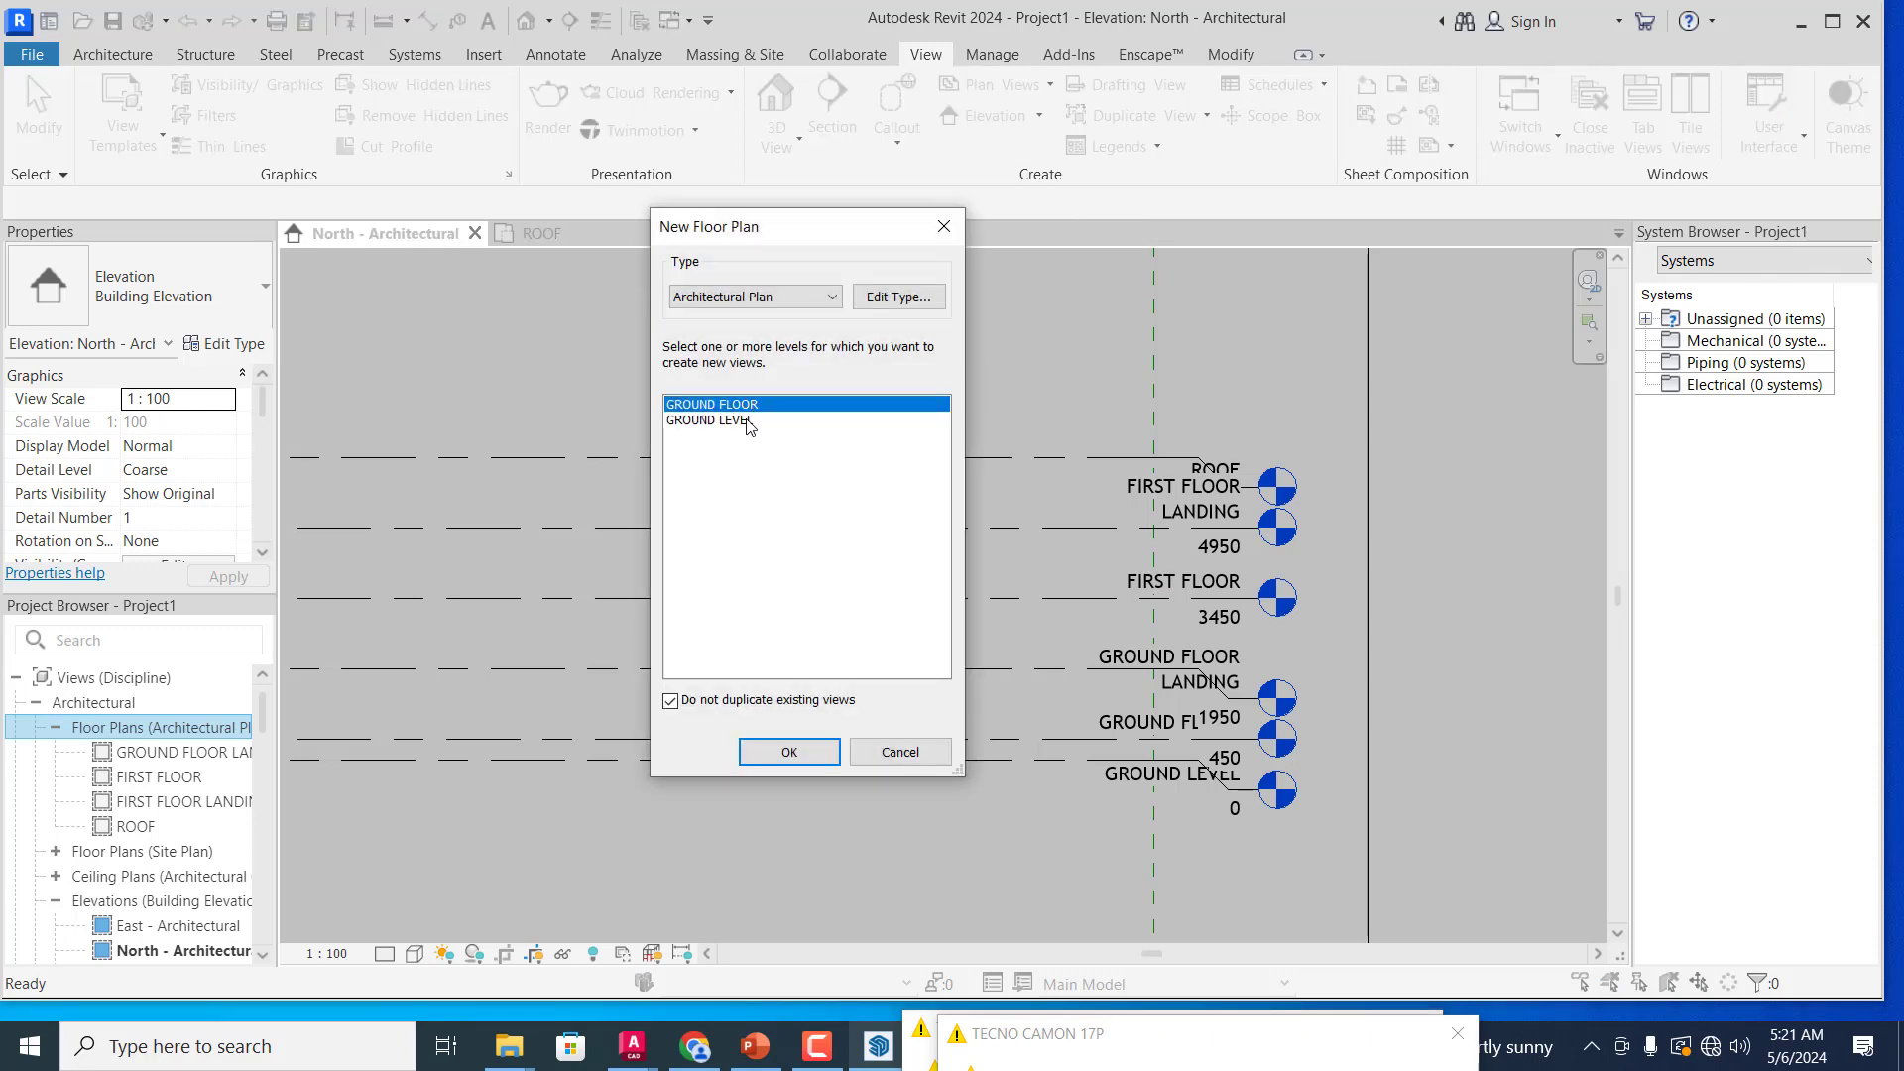
pyautogui.keyDown('shift'); pyautogui.click(747, 420); pyautogui.keyUp('shift')
pyautogui.click(777, 749)
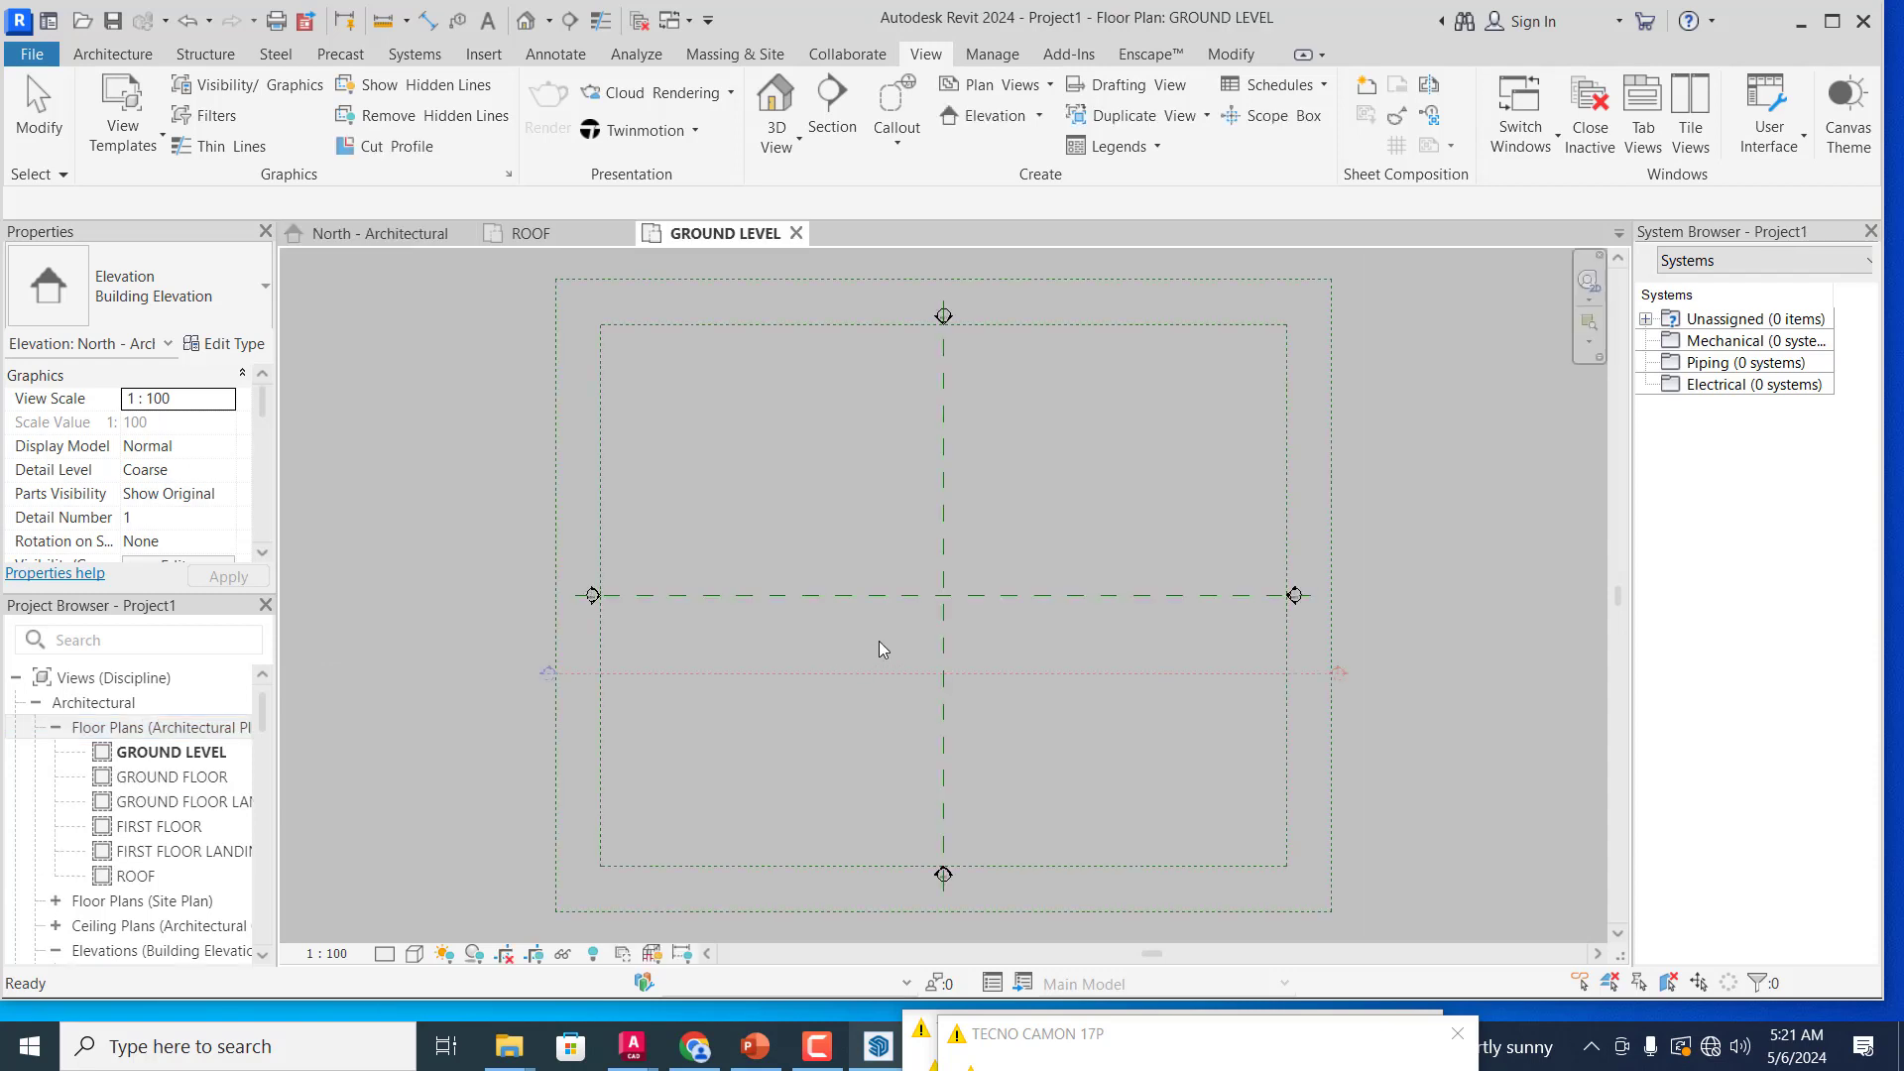
# Step: Rename the GROUND LEVEL floor plan as 01 GROUND LEVEL, renaming its corresponding level and views too
pyautogui.click(202, 756)
pyautogui.rightClick(201, 759)
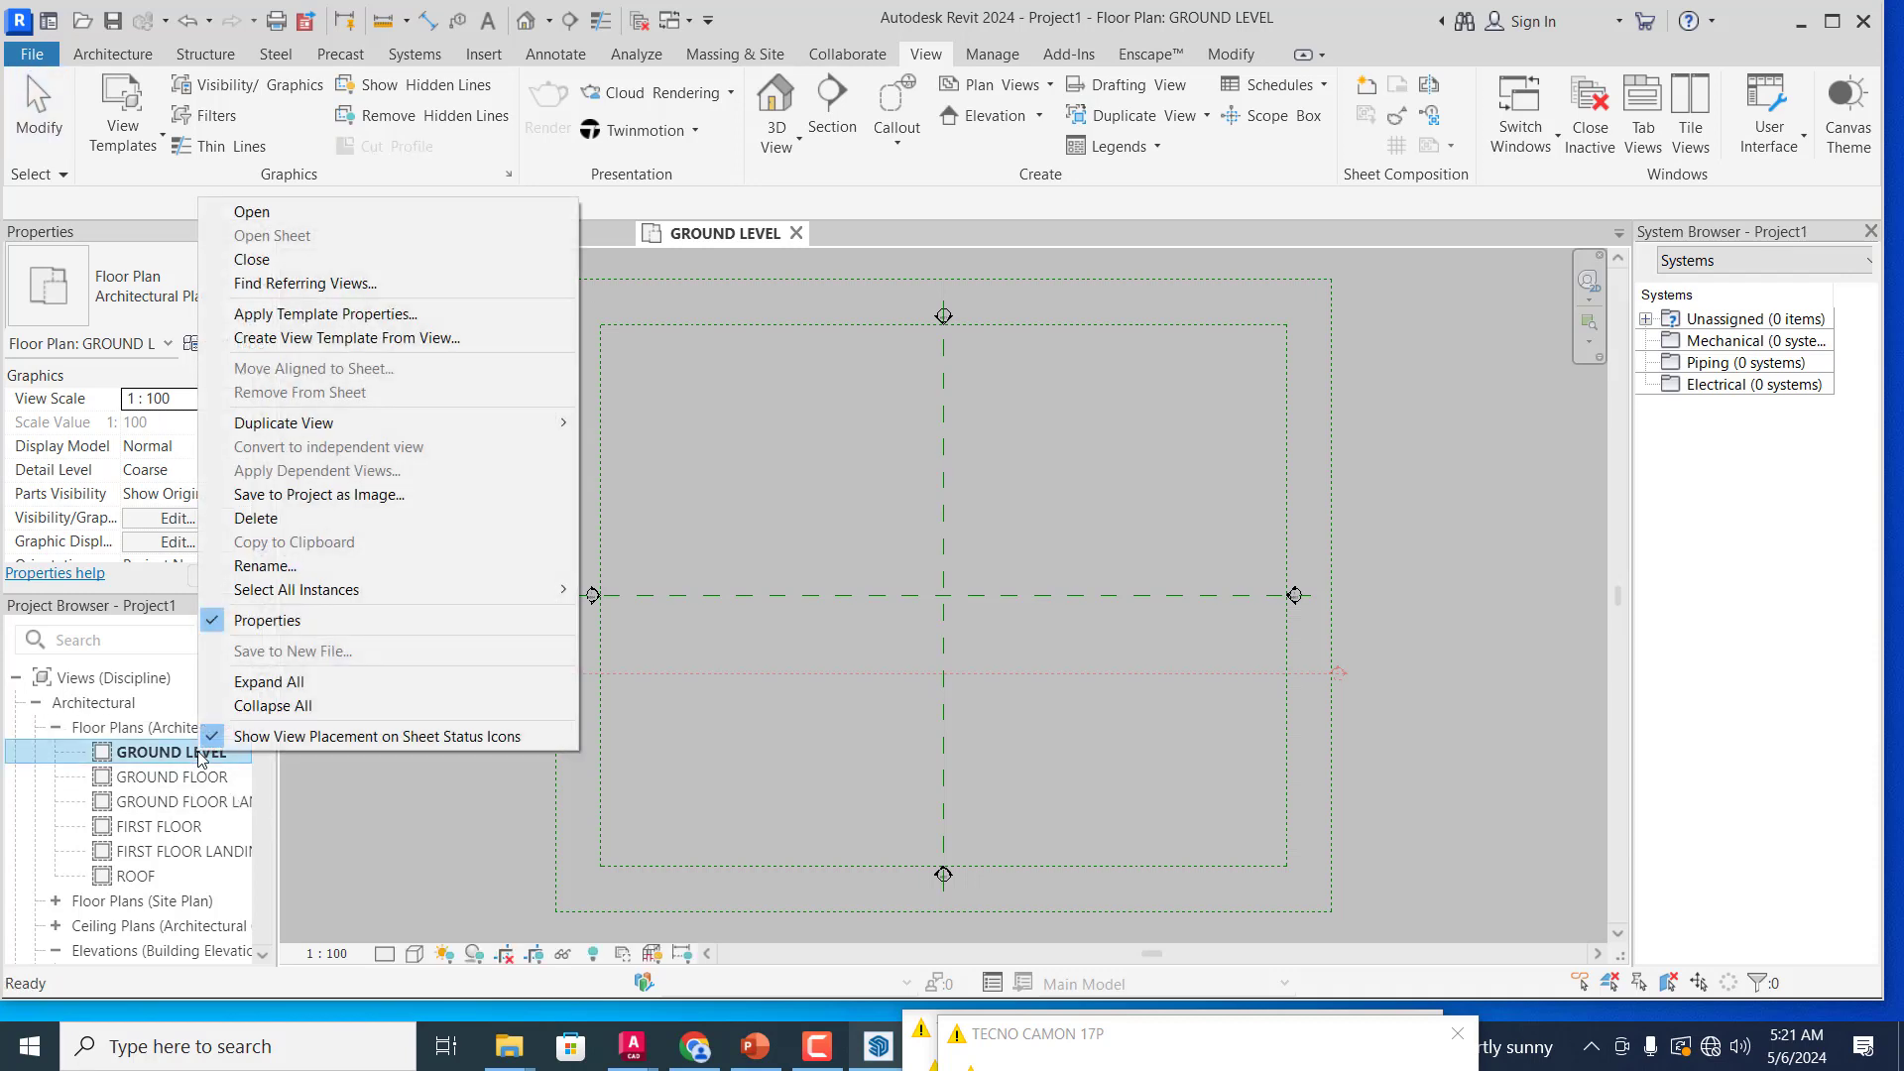
pyautogui.click(303, 566)
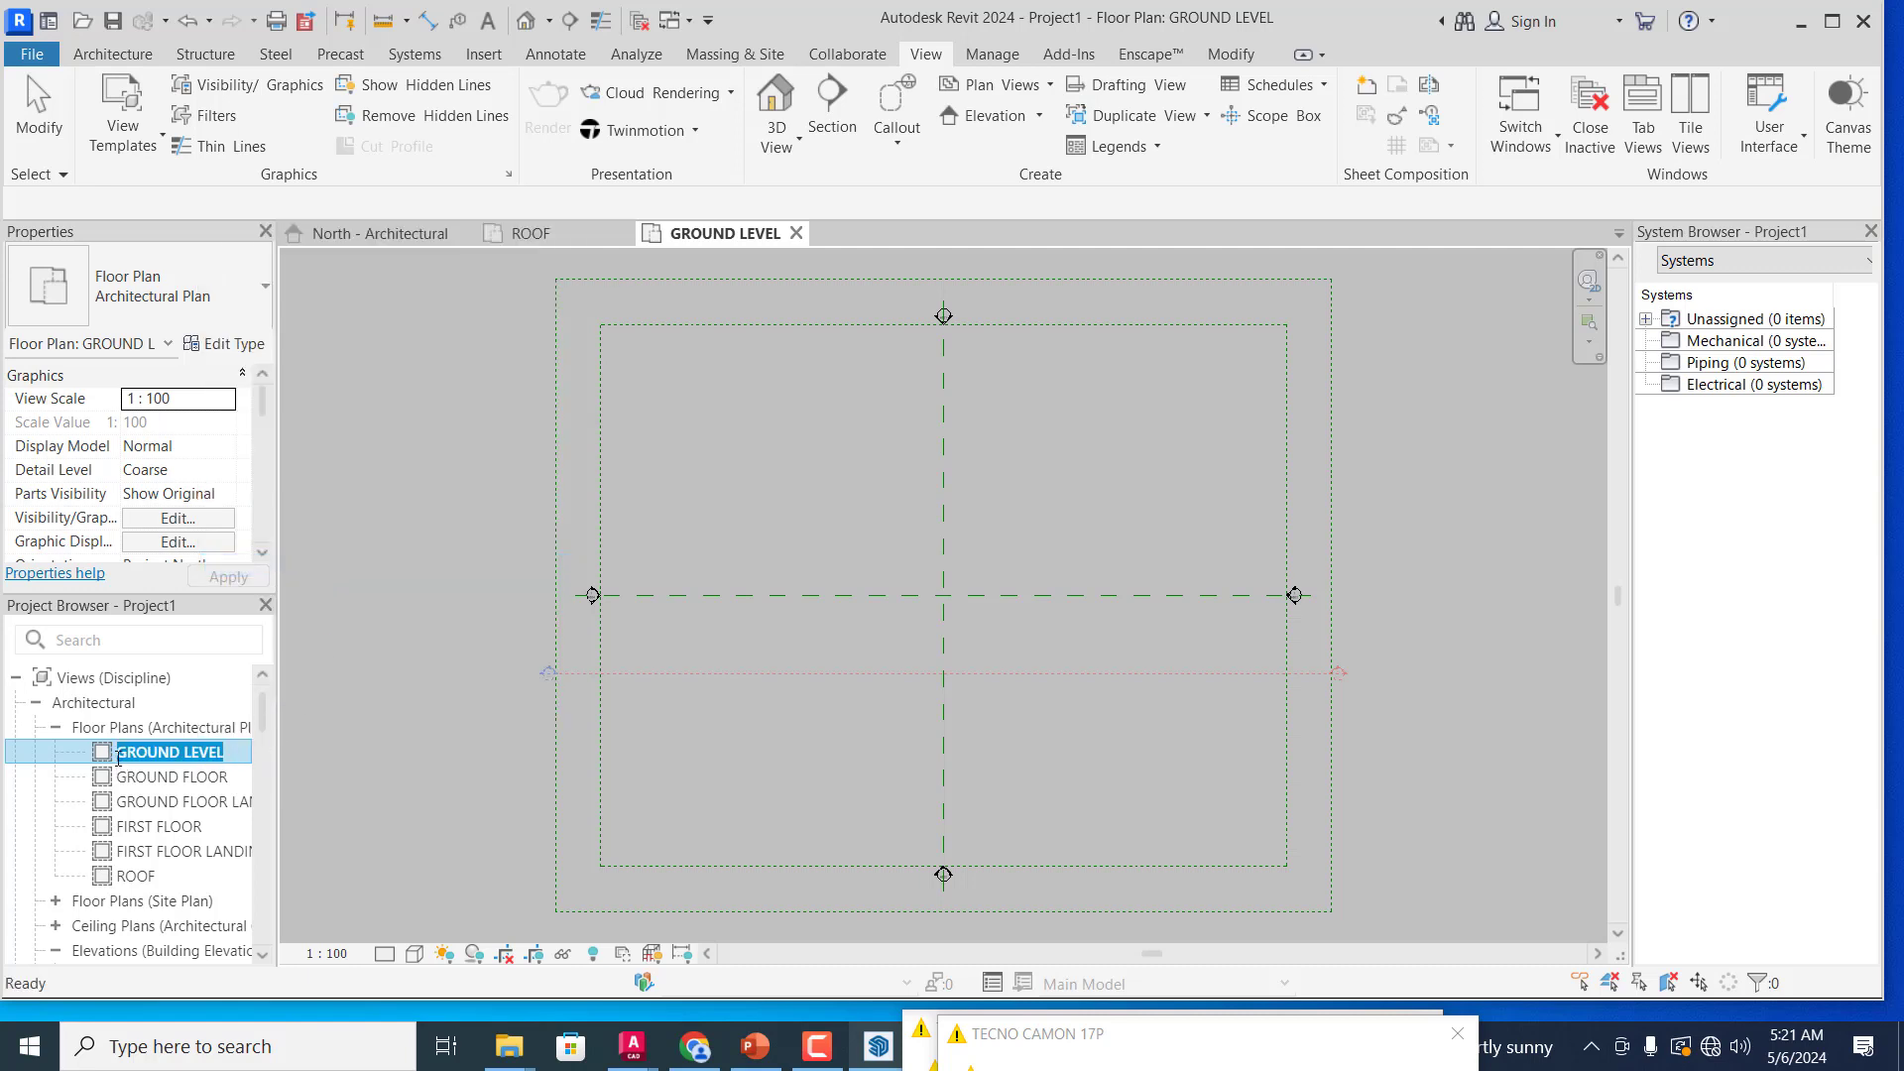
pyautogui.click(118, 755)
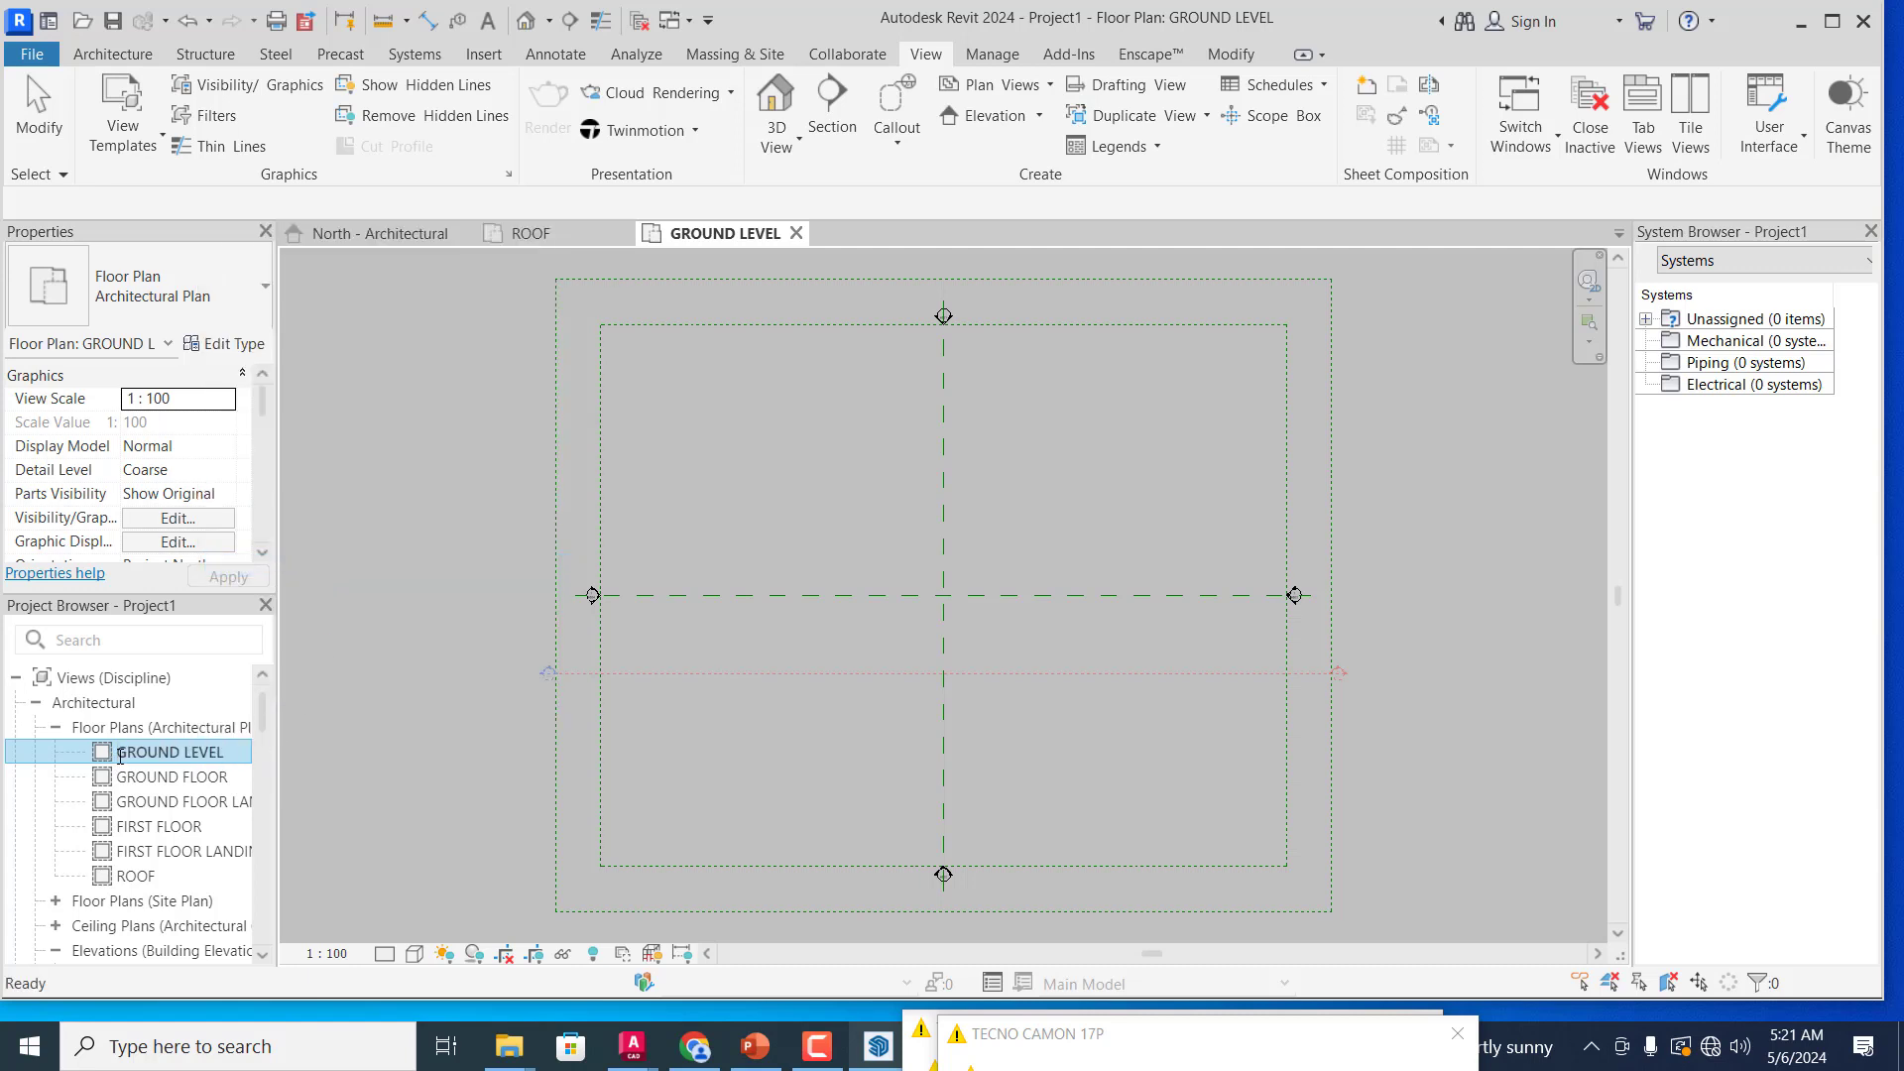
pyautogui.write('01')
pyautogui.press('Return')
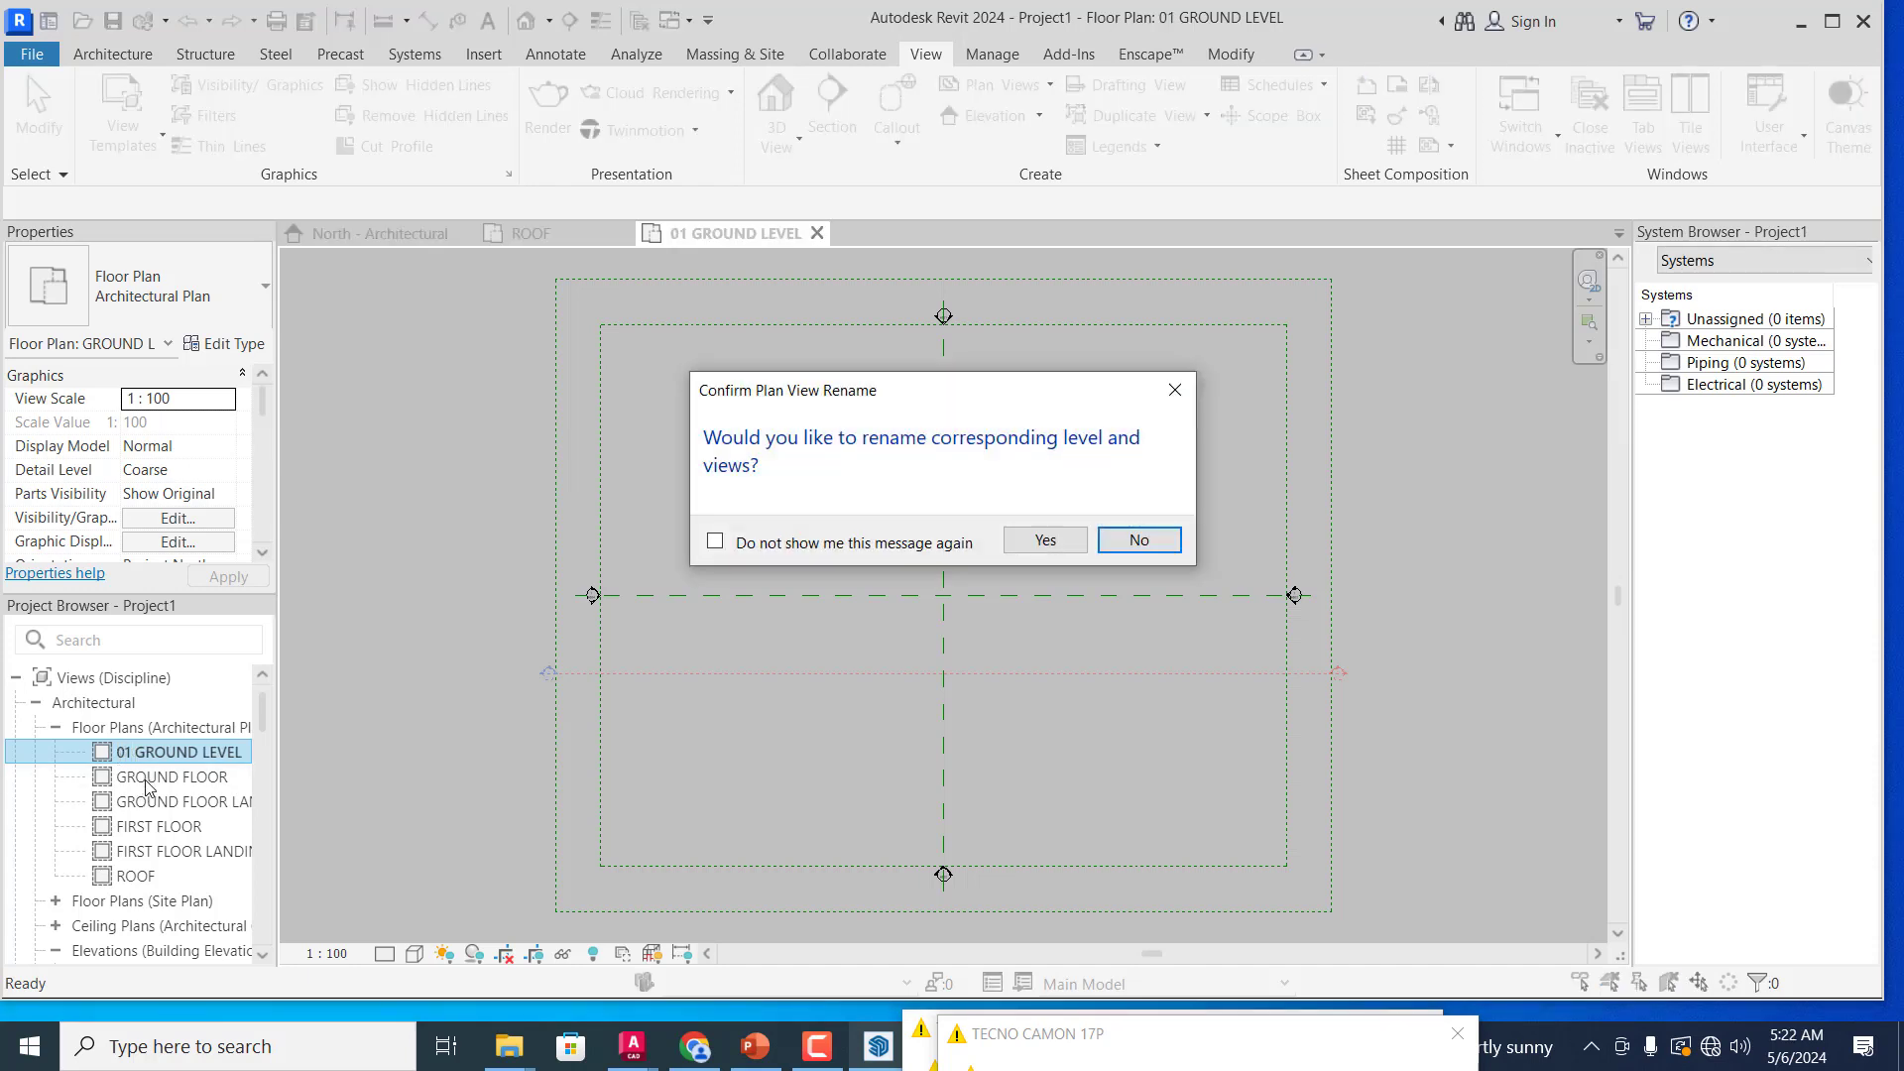
pyautogui.click(1045, 539)
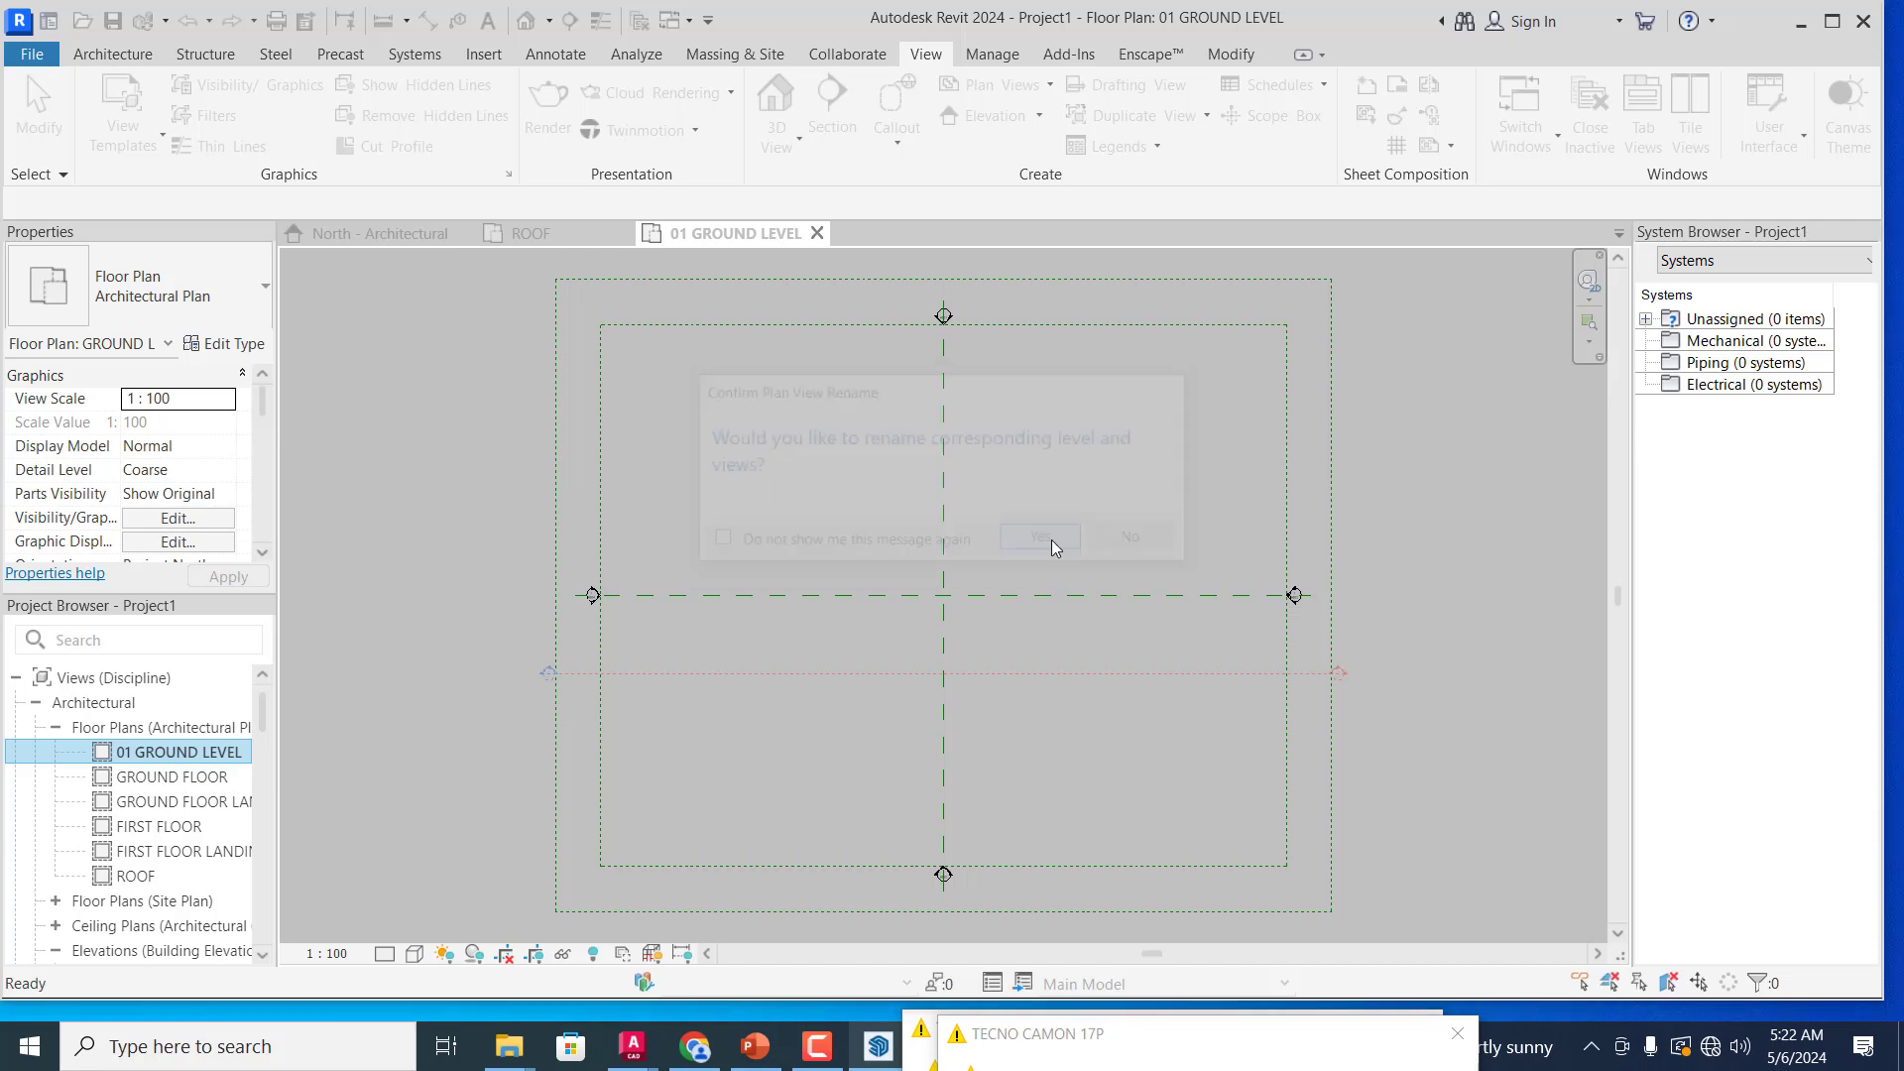
# Step: Rename the GROUND FLOOR plan as 02 GROUND FLOOR, including its corresponding level and views
pyautogui.click(174, 778)
pyautogui.rightClick(175, 778)
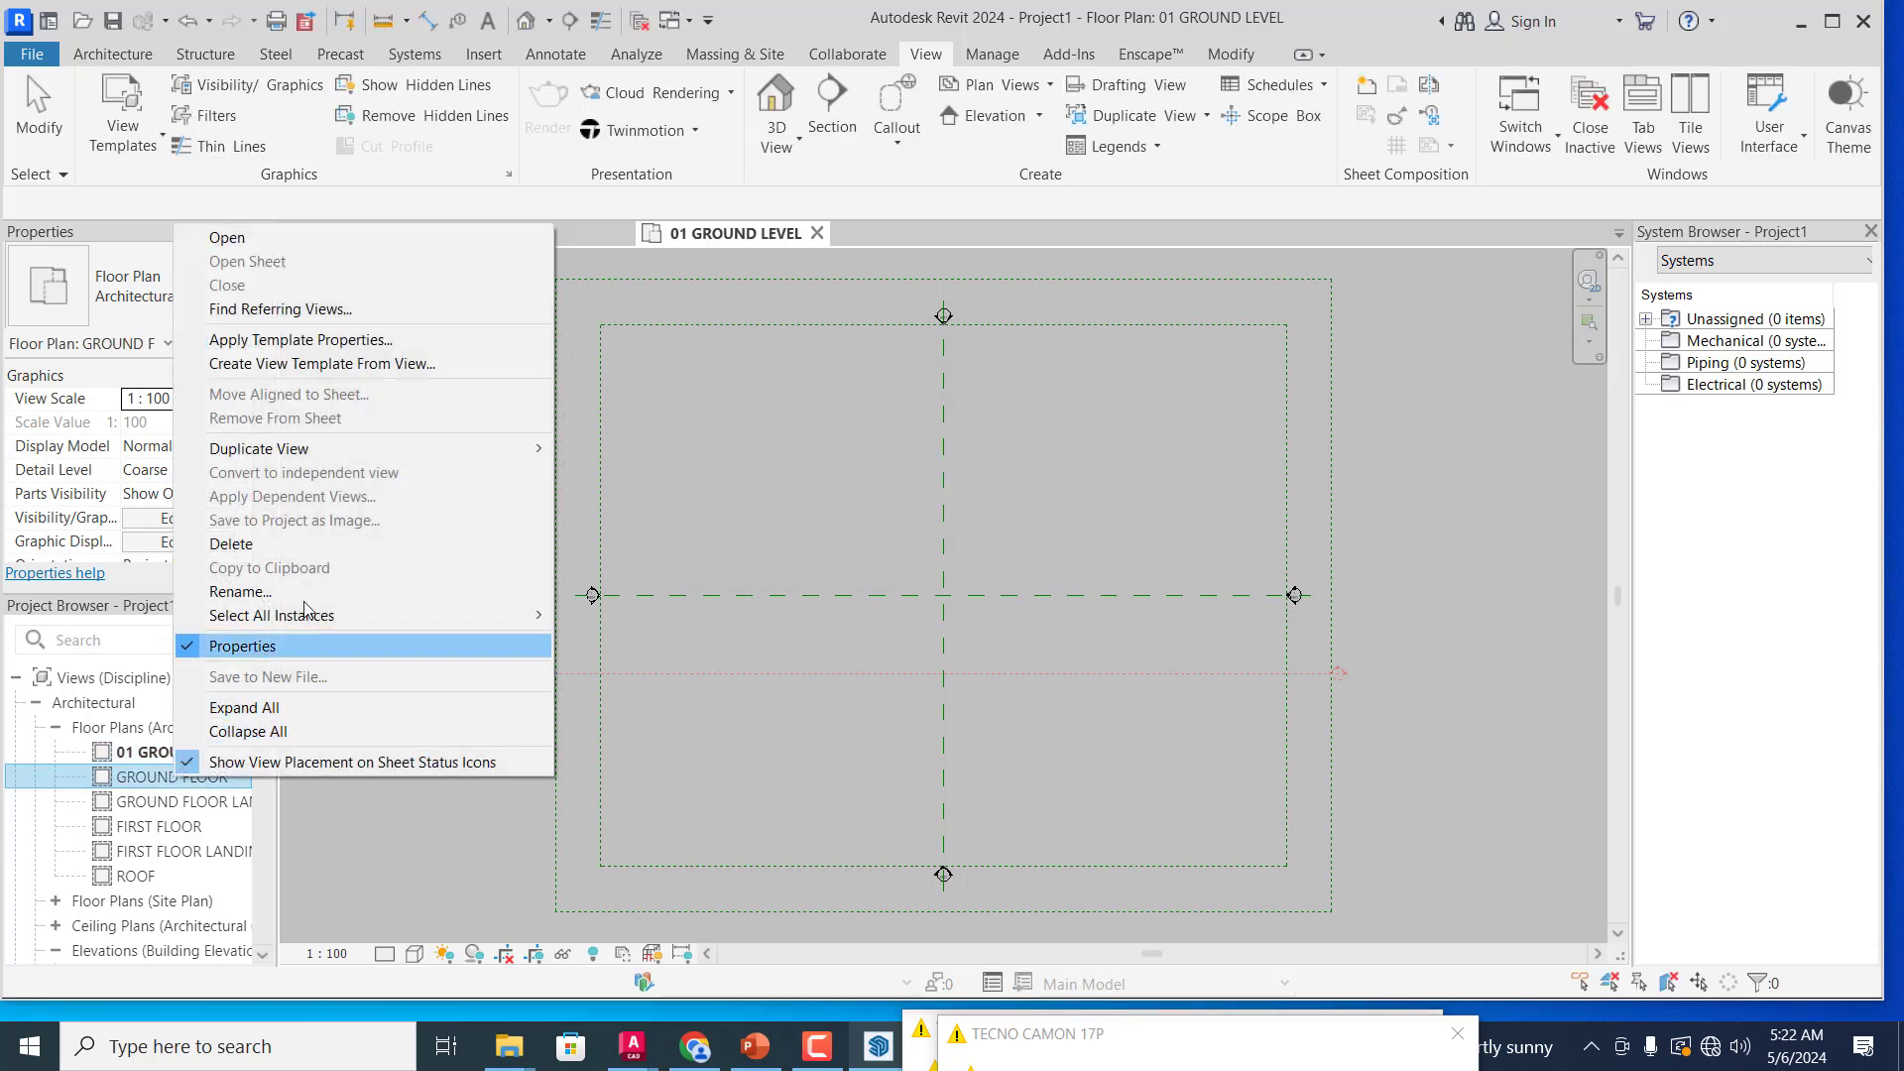
pyautogui.click(238, 591)
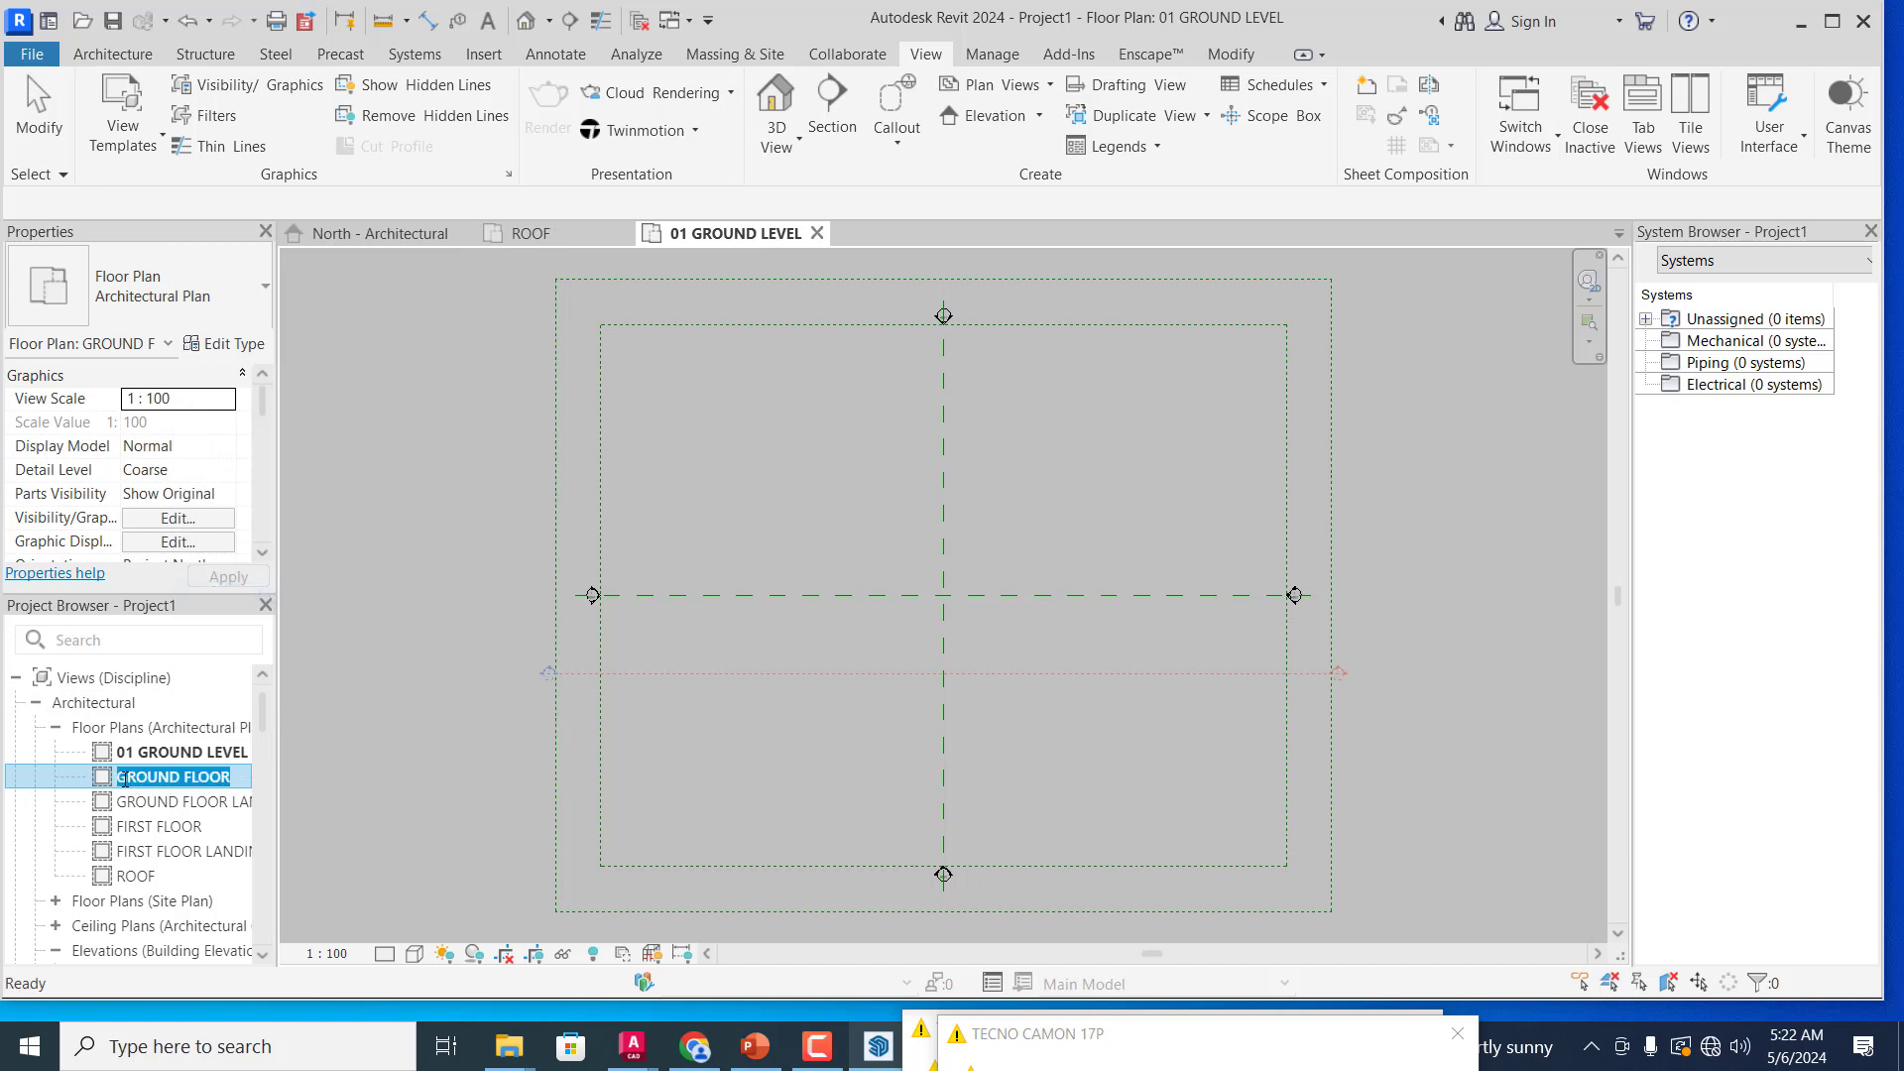
pyautogui.click(125, 778)
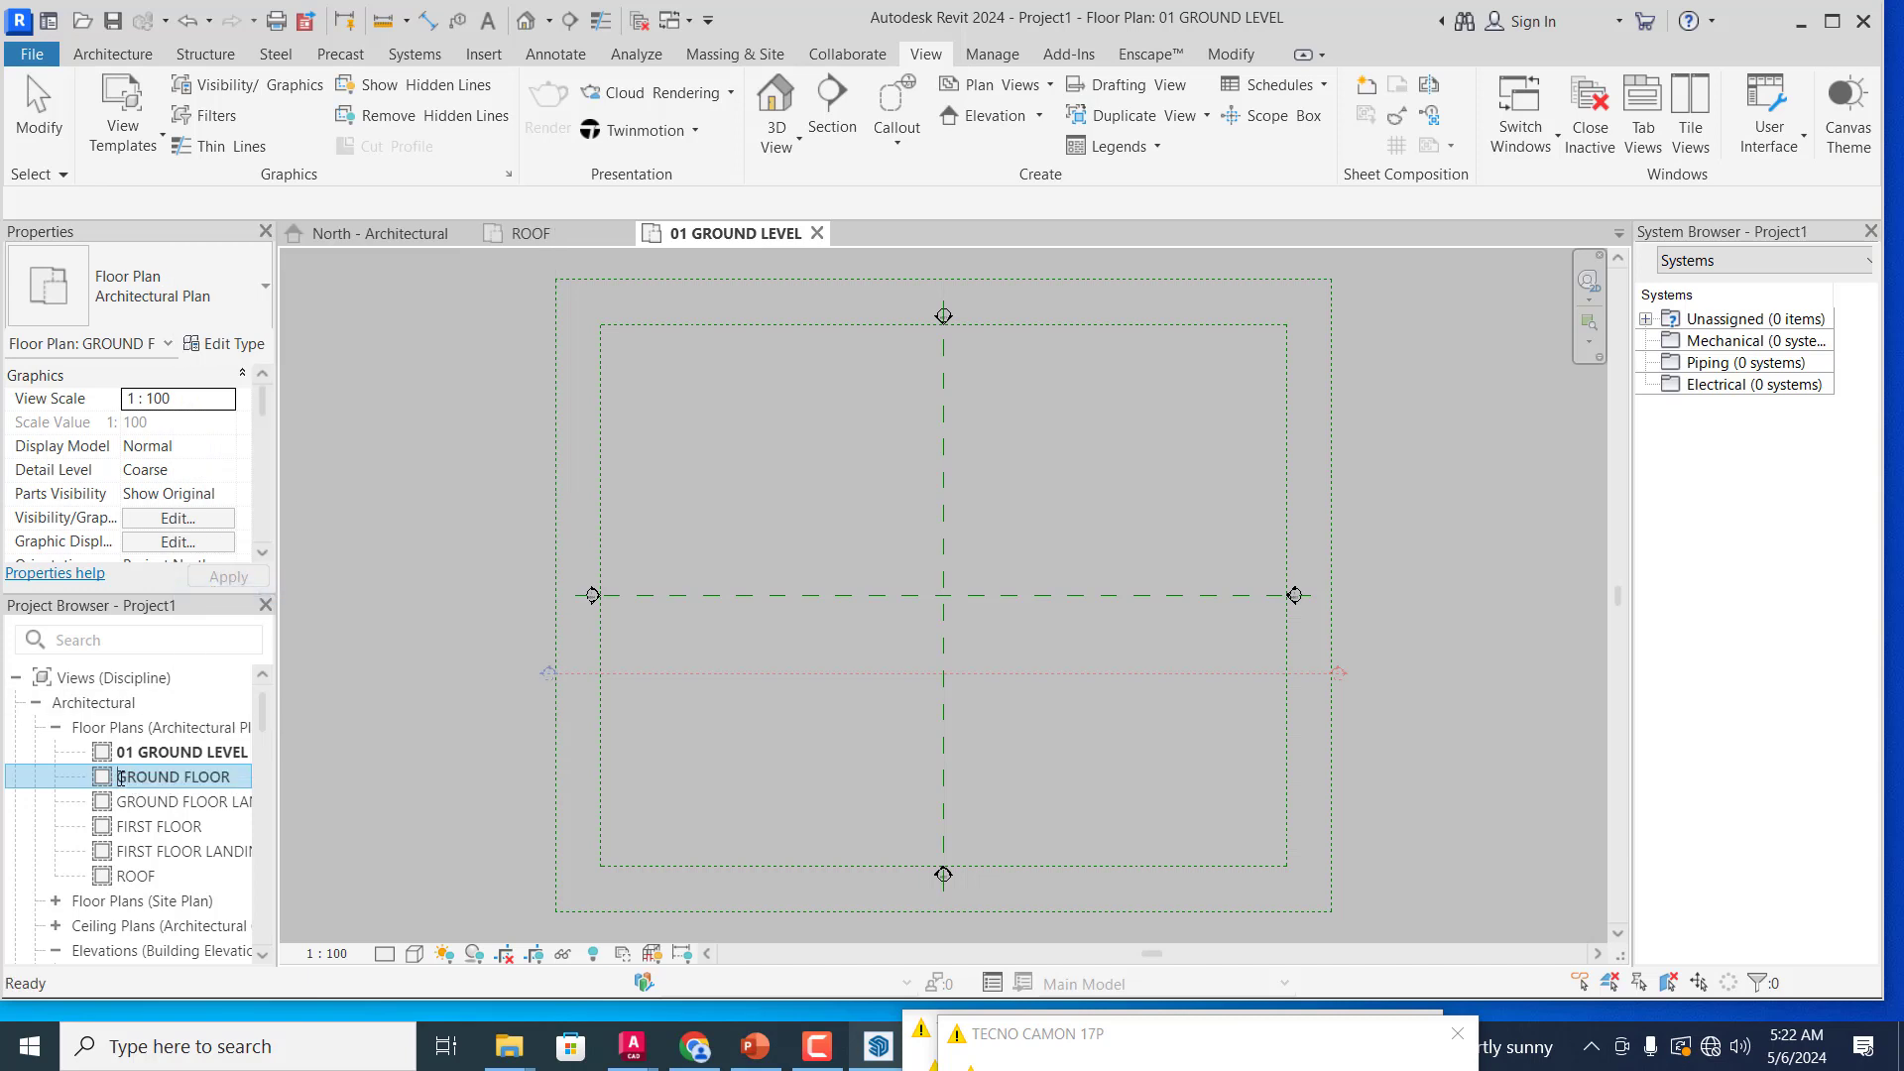
pyautogui.write('02')
pyautogui.press('Return')
pyautogui.click(317, 794)
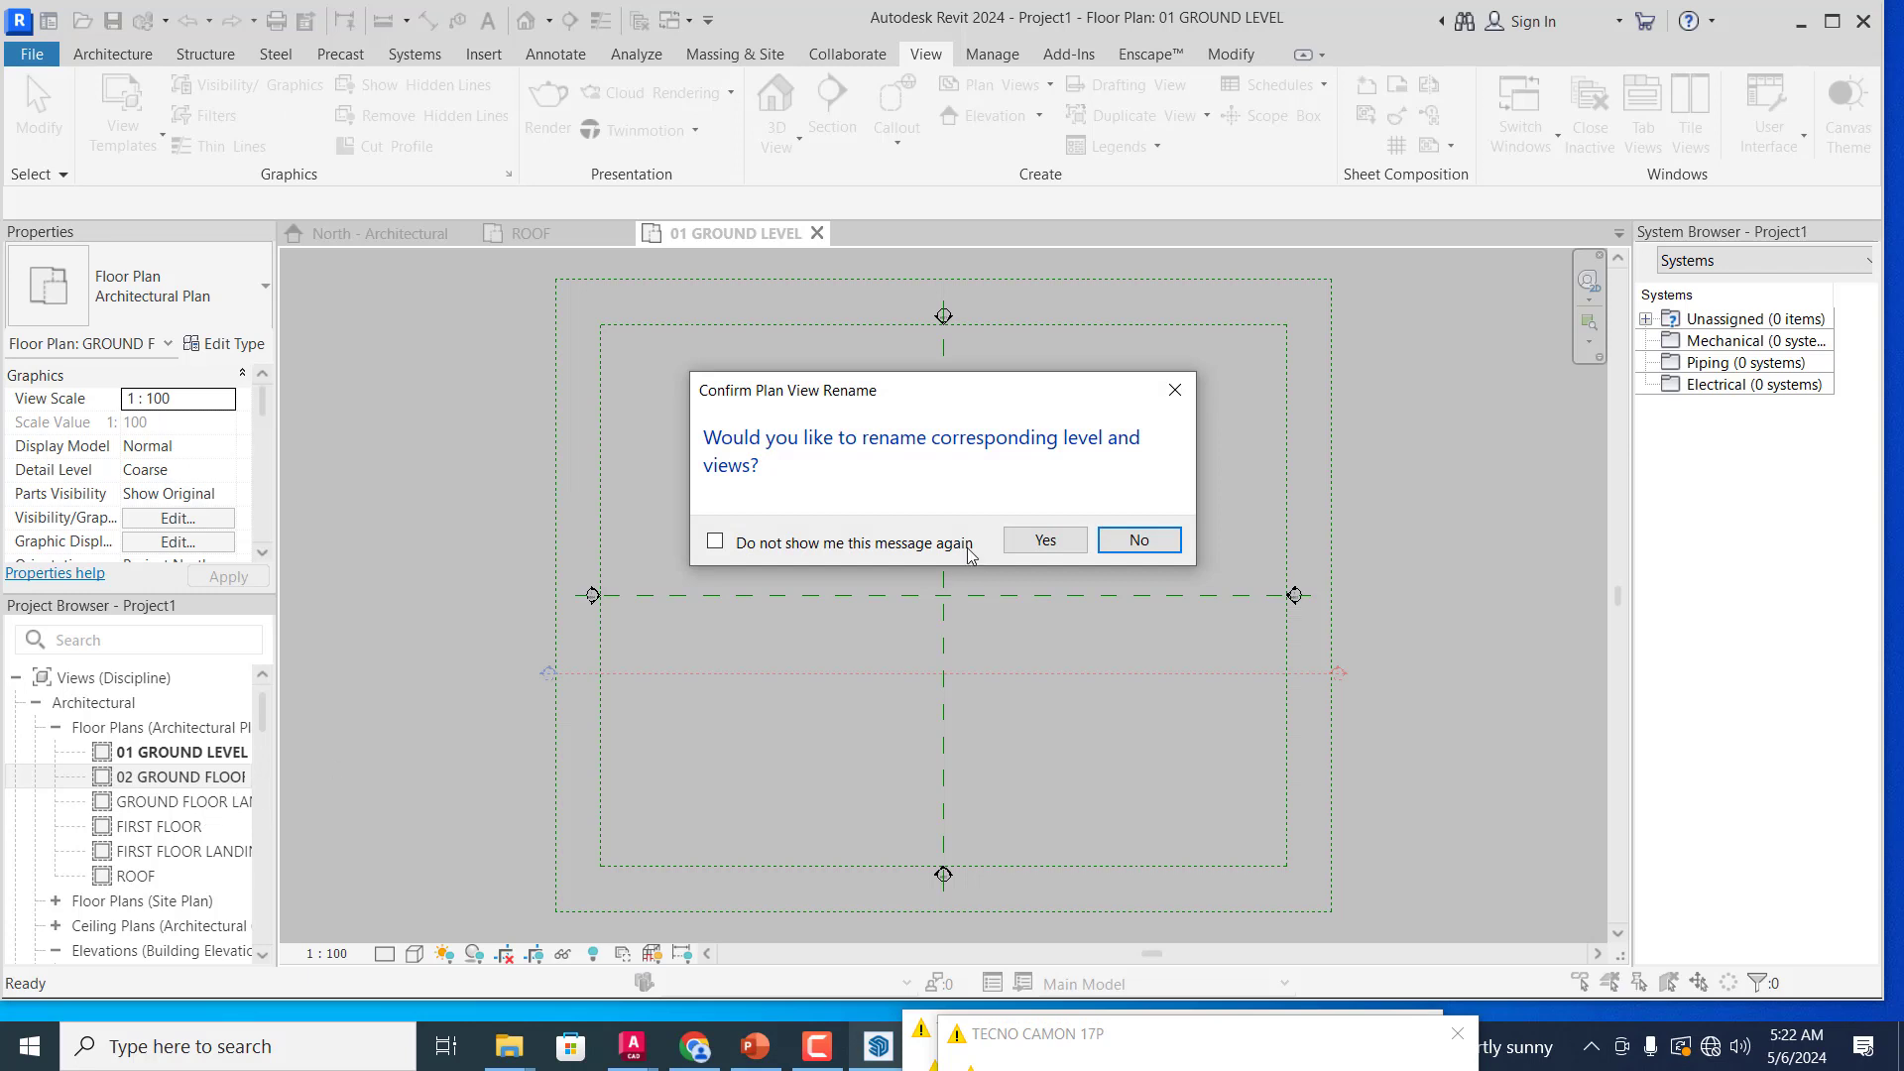
pyautogui.click(1033, 545)
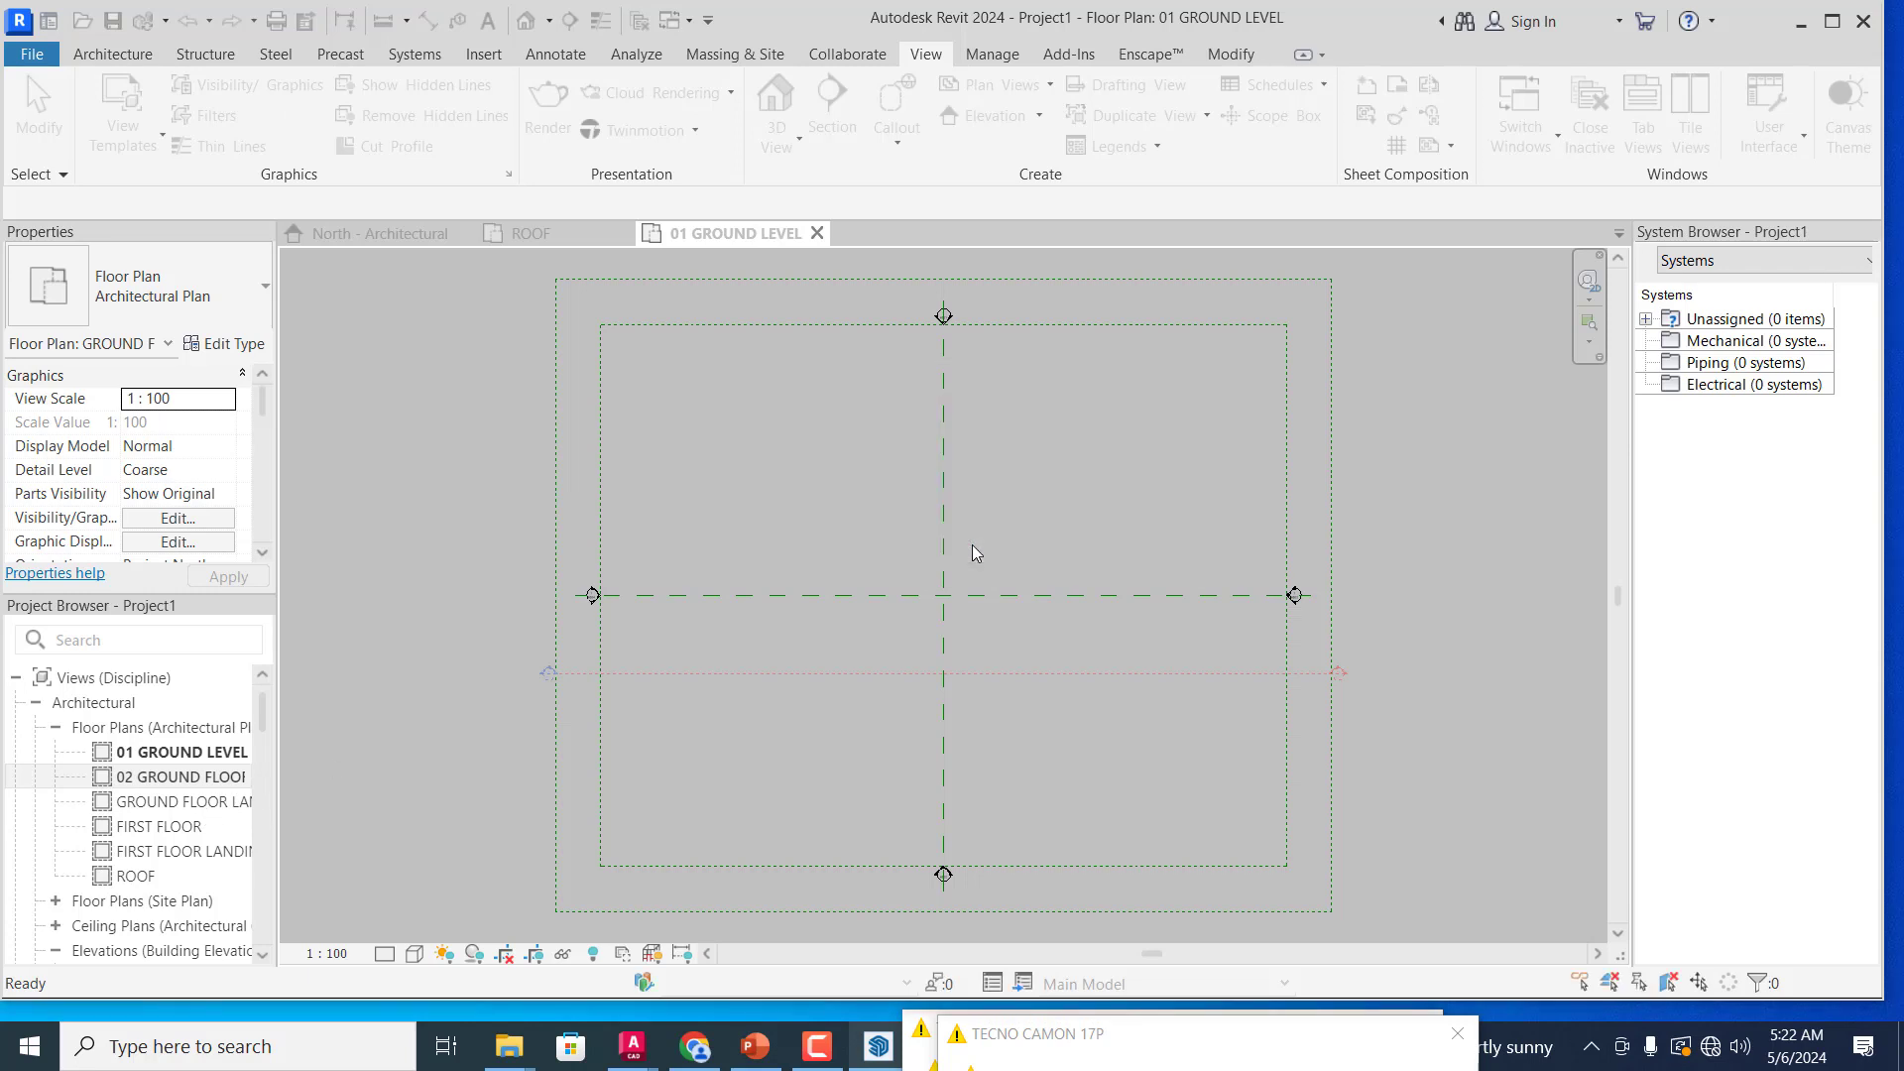
# Step: Prefix the GROUND FLOOR LANDING floor plan's name with 03, and apply the rename to its level and views
pyautogui.rightClick(171, 805)
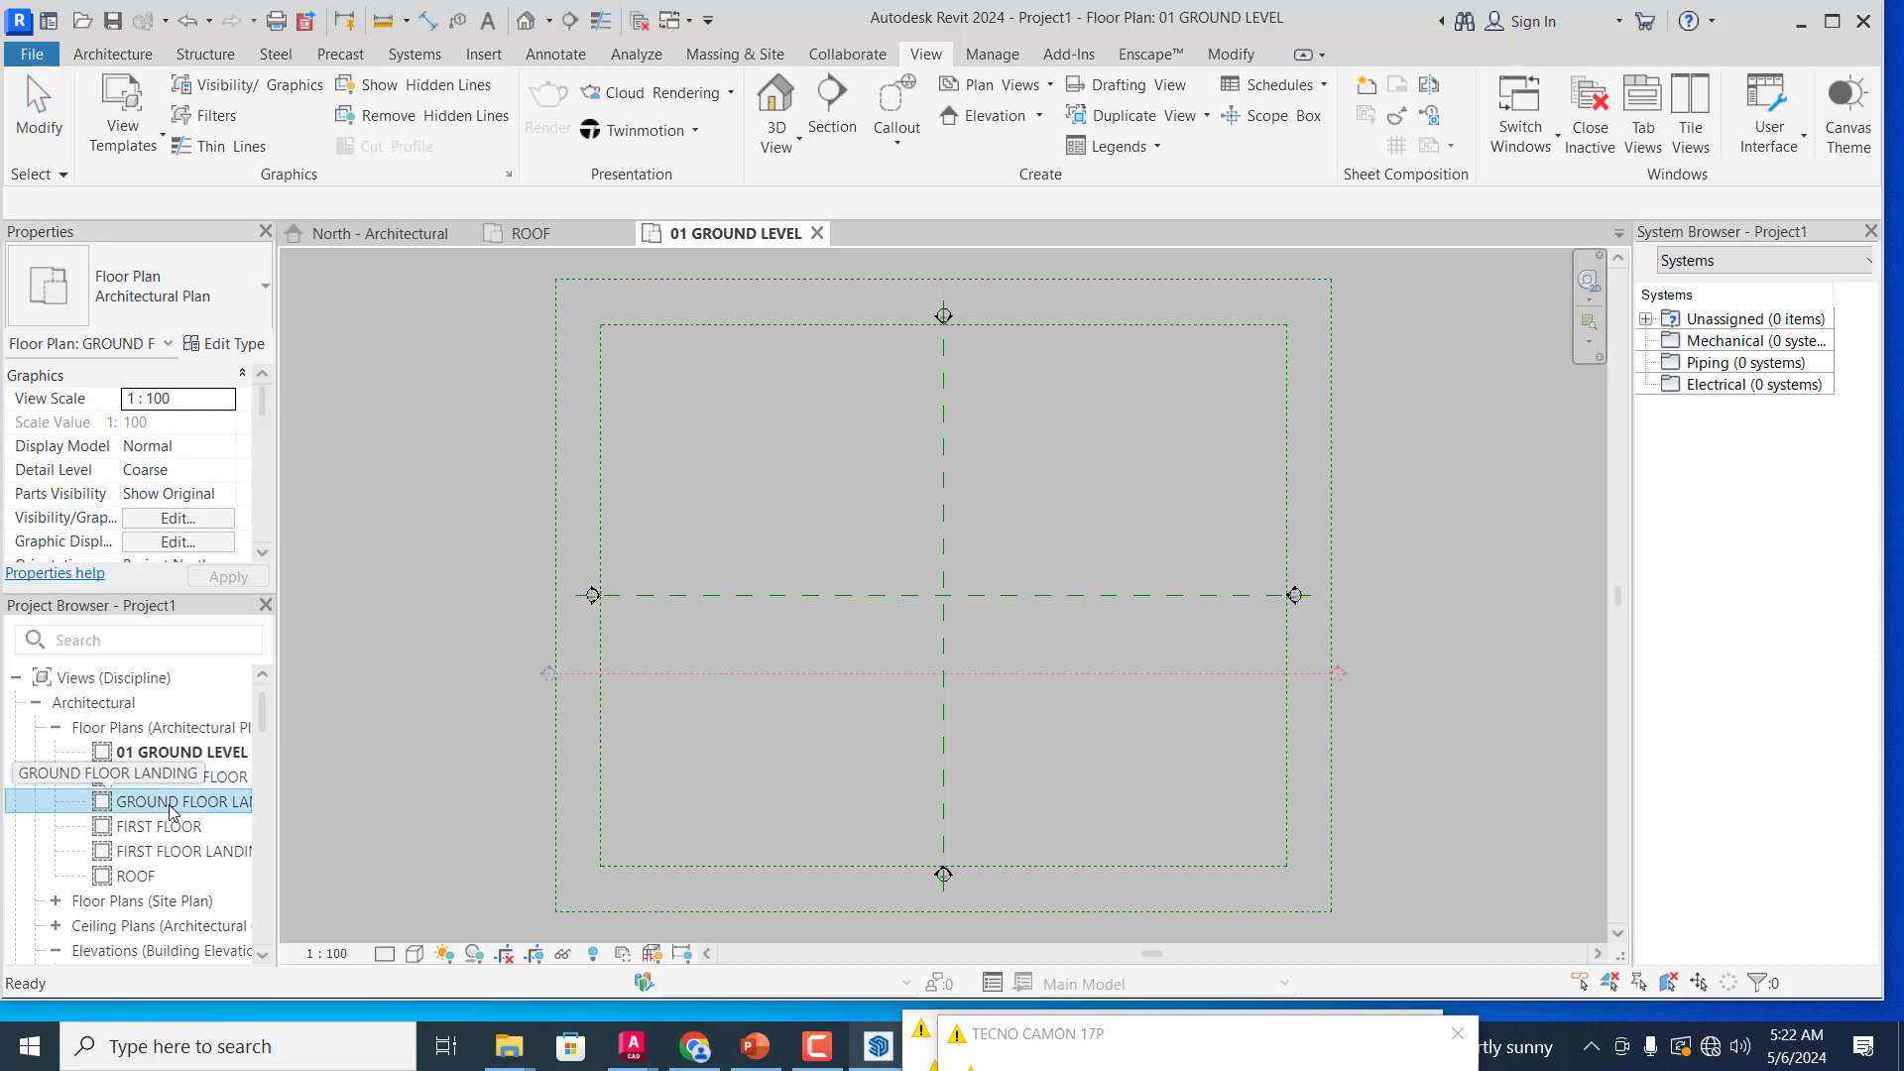
pyautogui.click(379, 620)
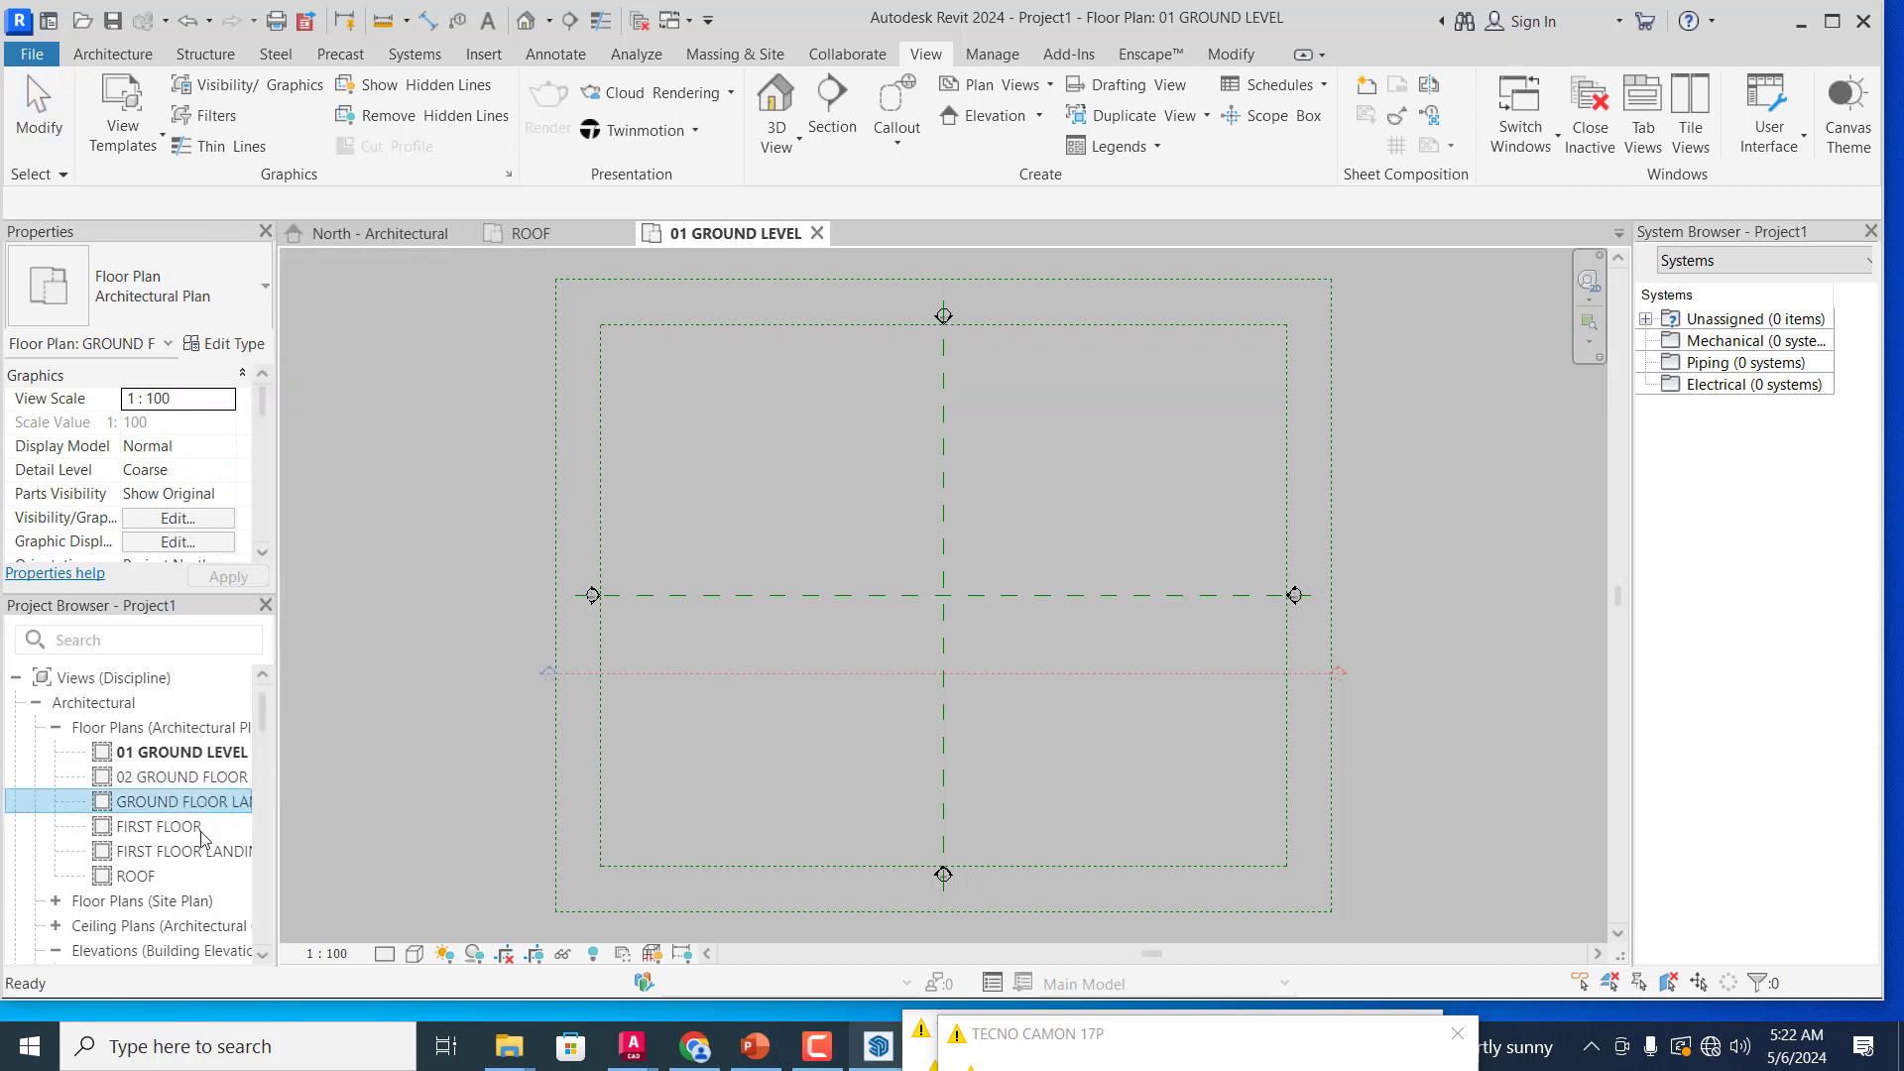
pyautogui.click(127, 806)
pyautogui.write('03')
pyautogui.press('Return')
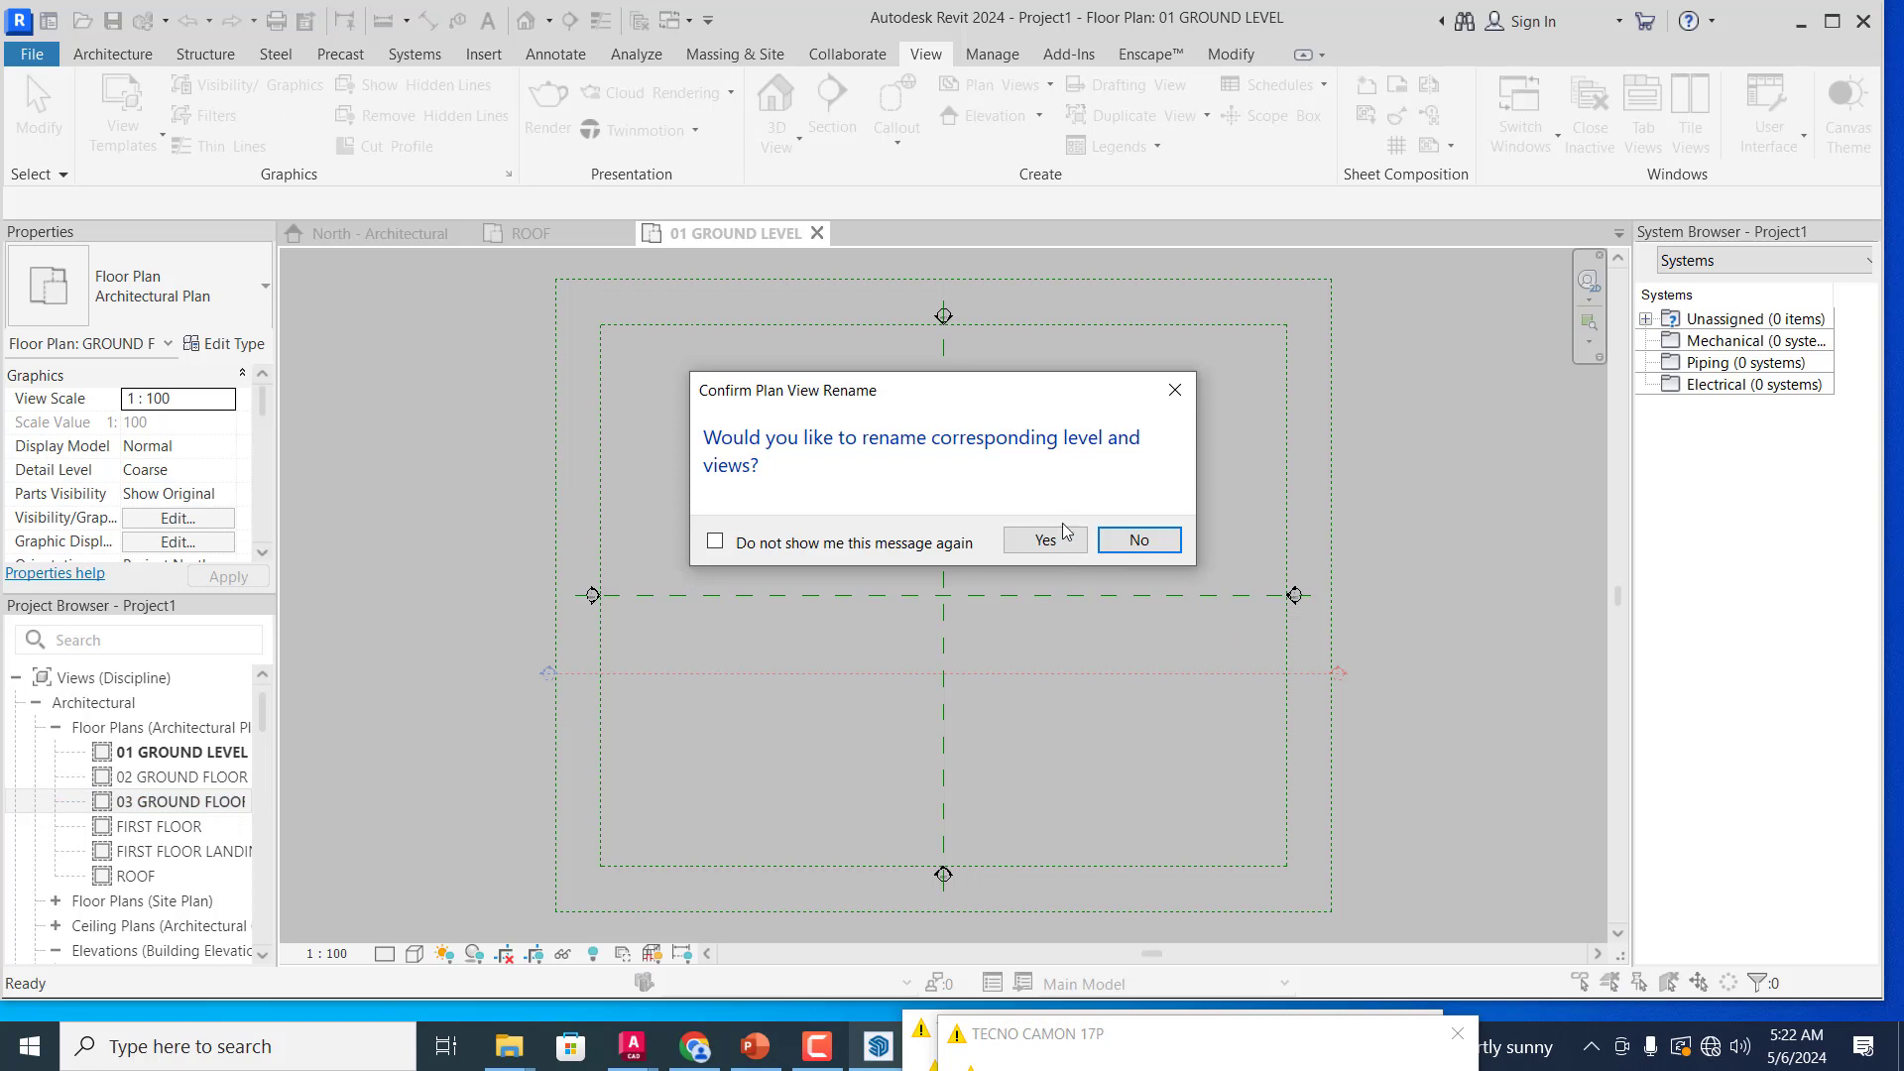
pyautogui.click(1065, 535)
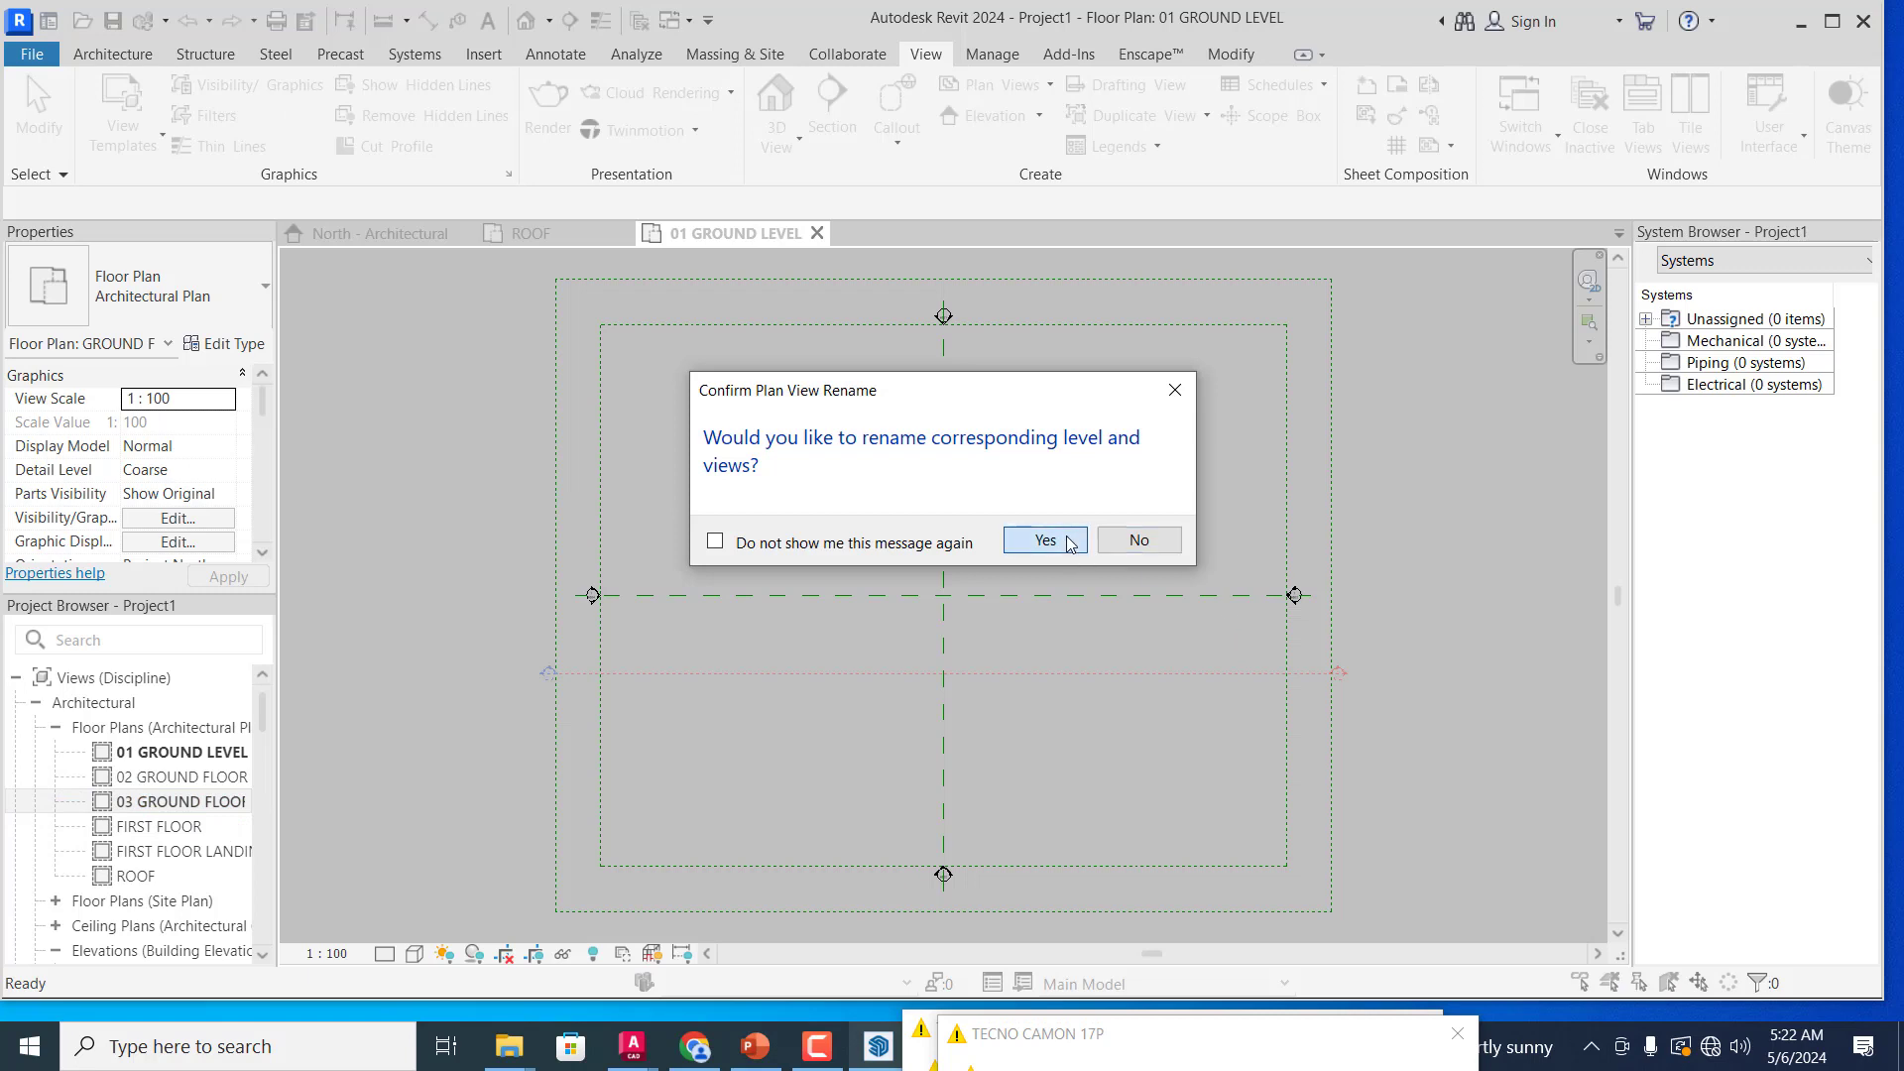
# Step: Rename the FIRST FLOOR plan as 04 FIRST FLOOR, including its corresponding level and views
pyautogui.rightClick(161, 831)
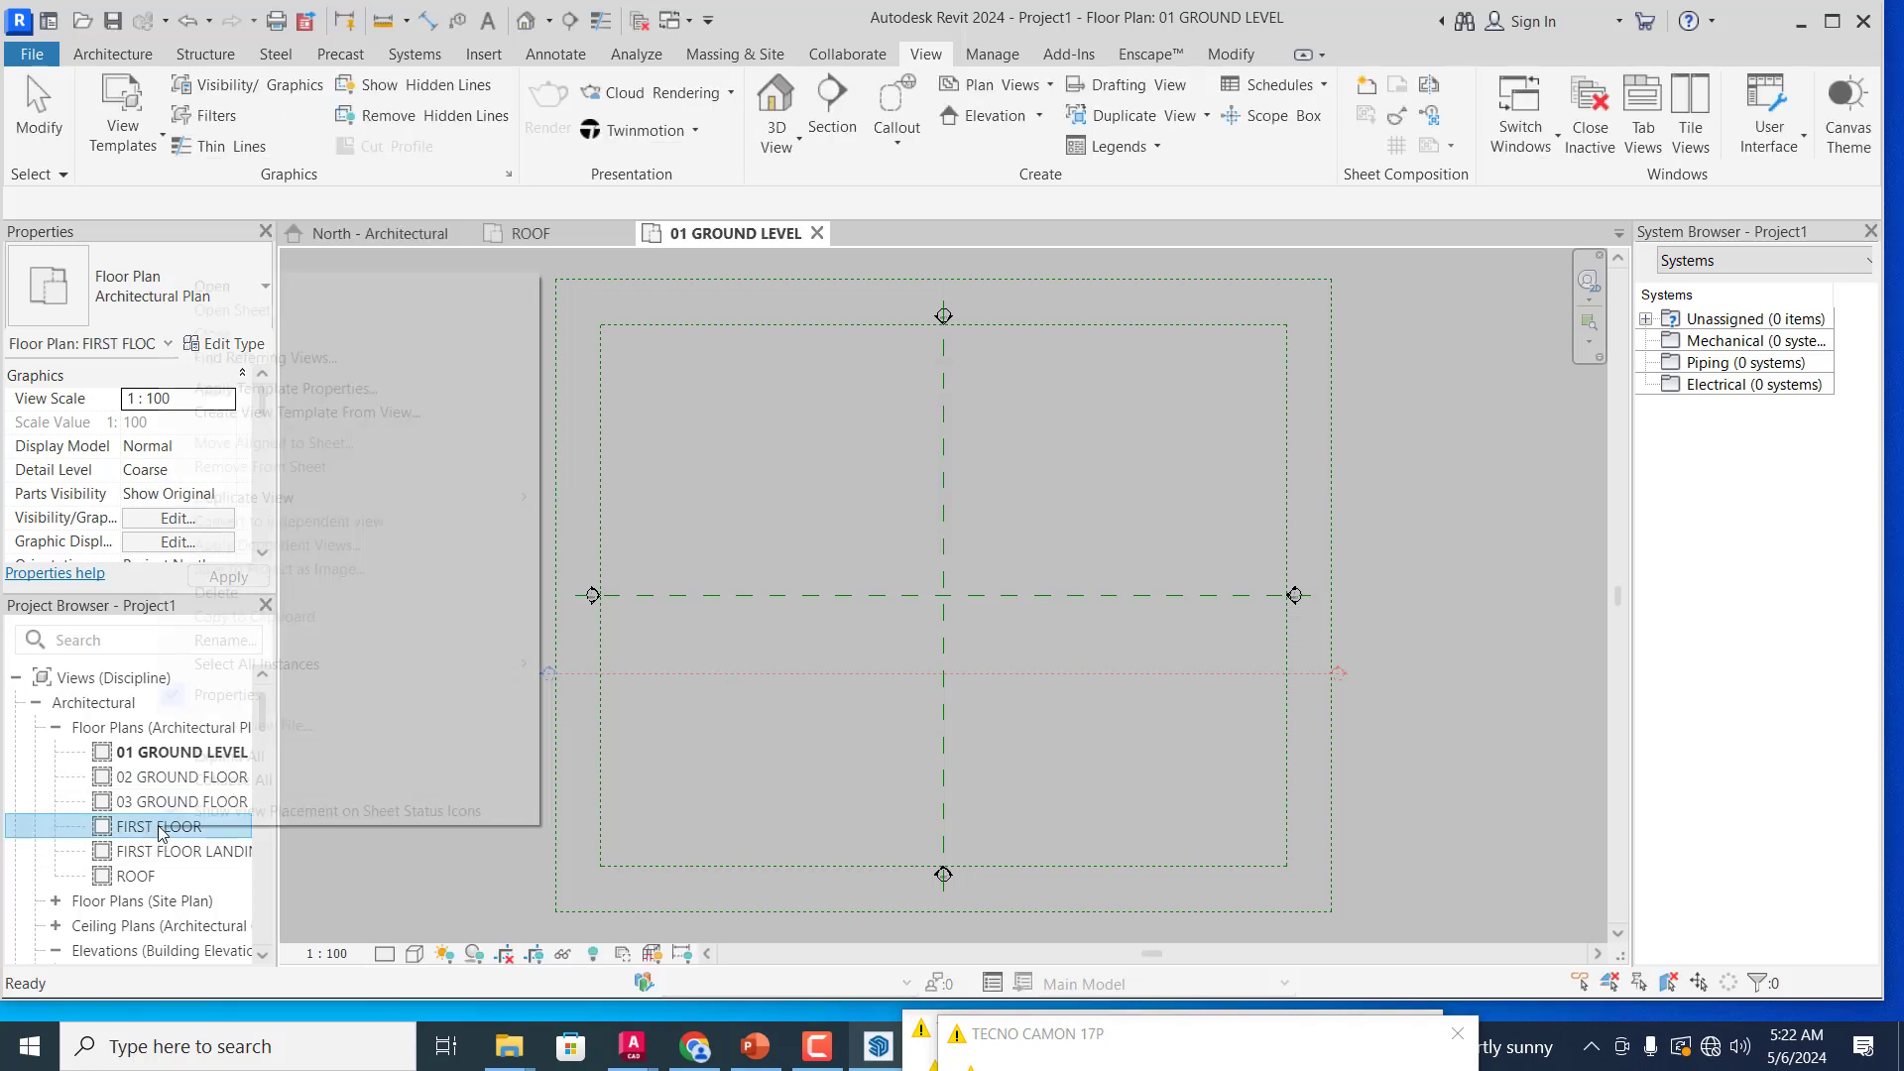
pyautogui.click(226, 640)
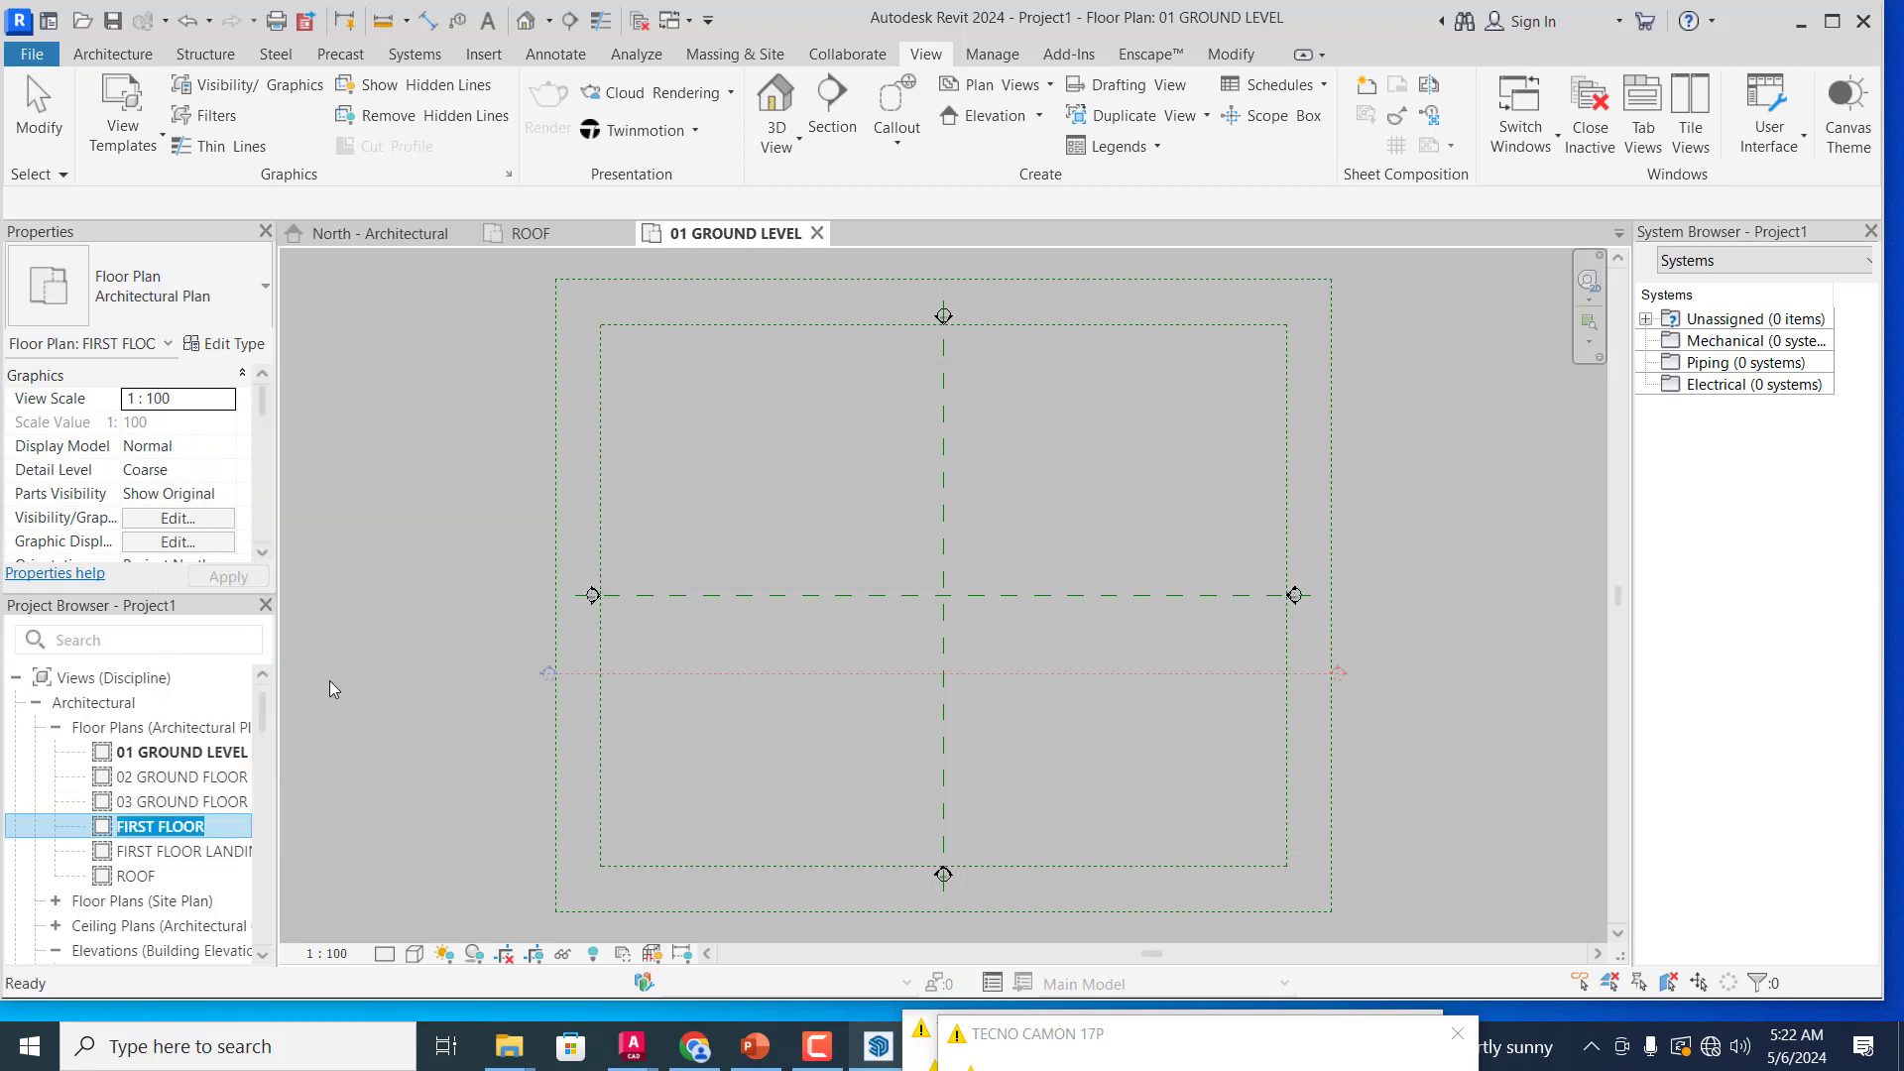
pyautogui.click(119, 829)
pyautogui.write('04')
pyautogui.press('Return')
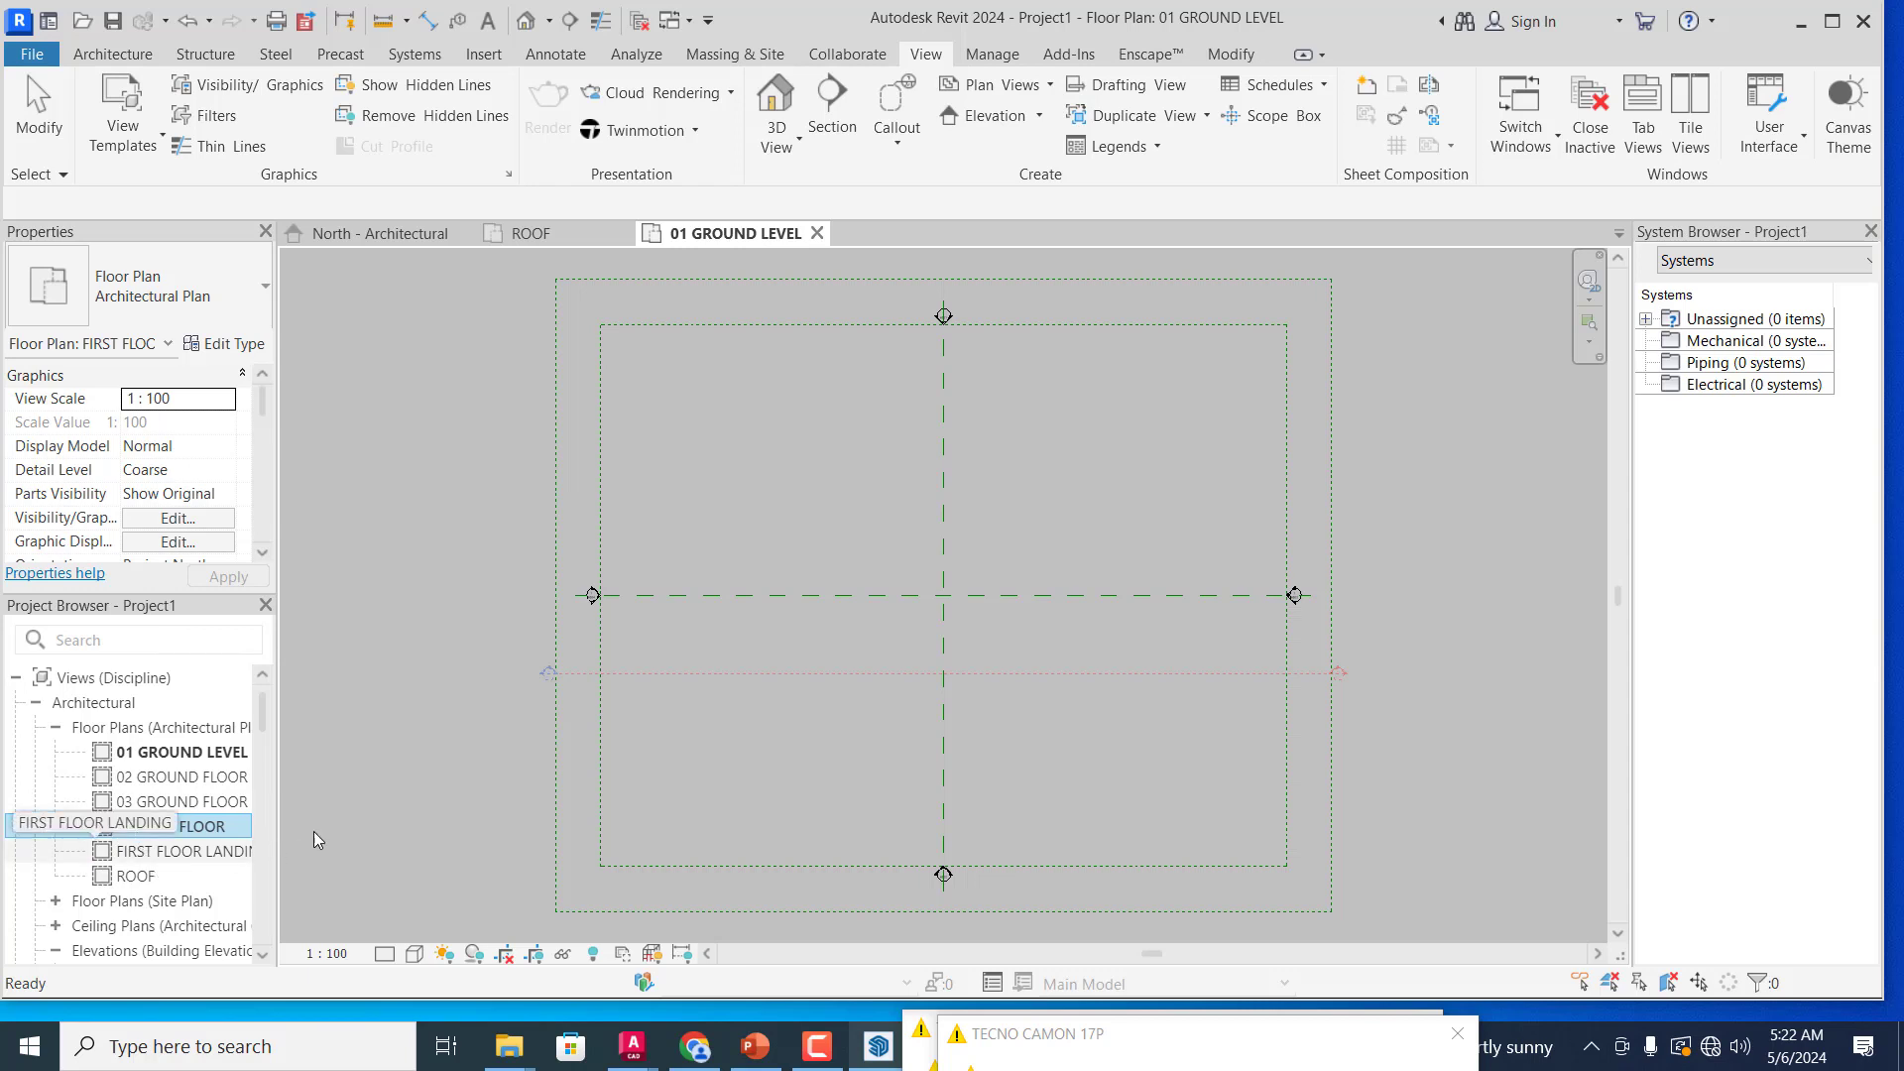
pyautogui.click(337, 819)
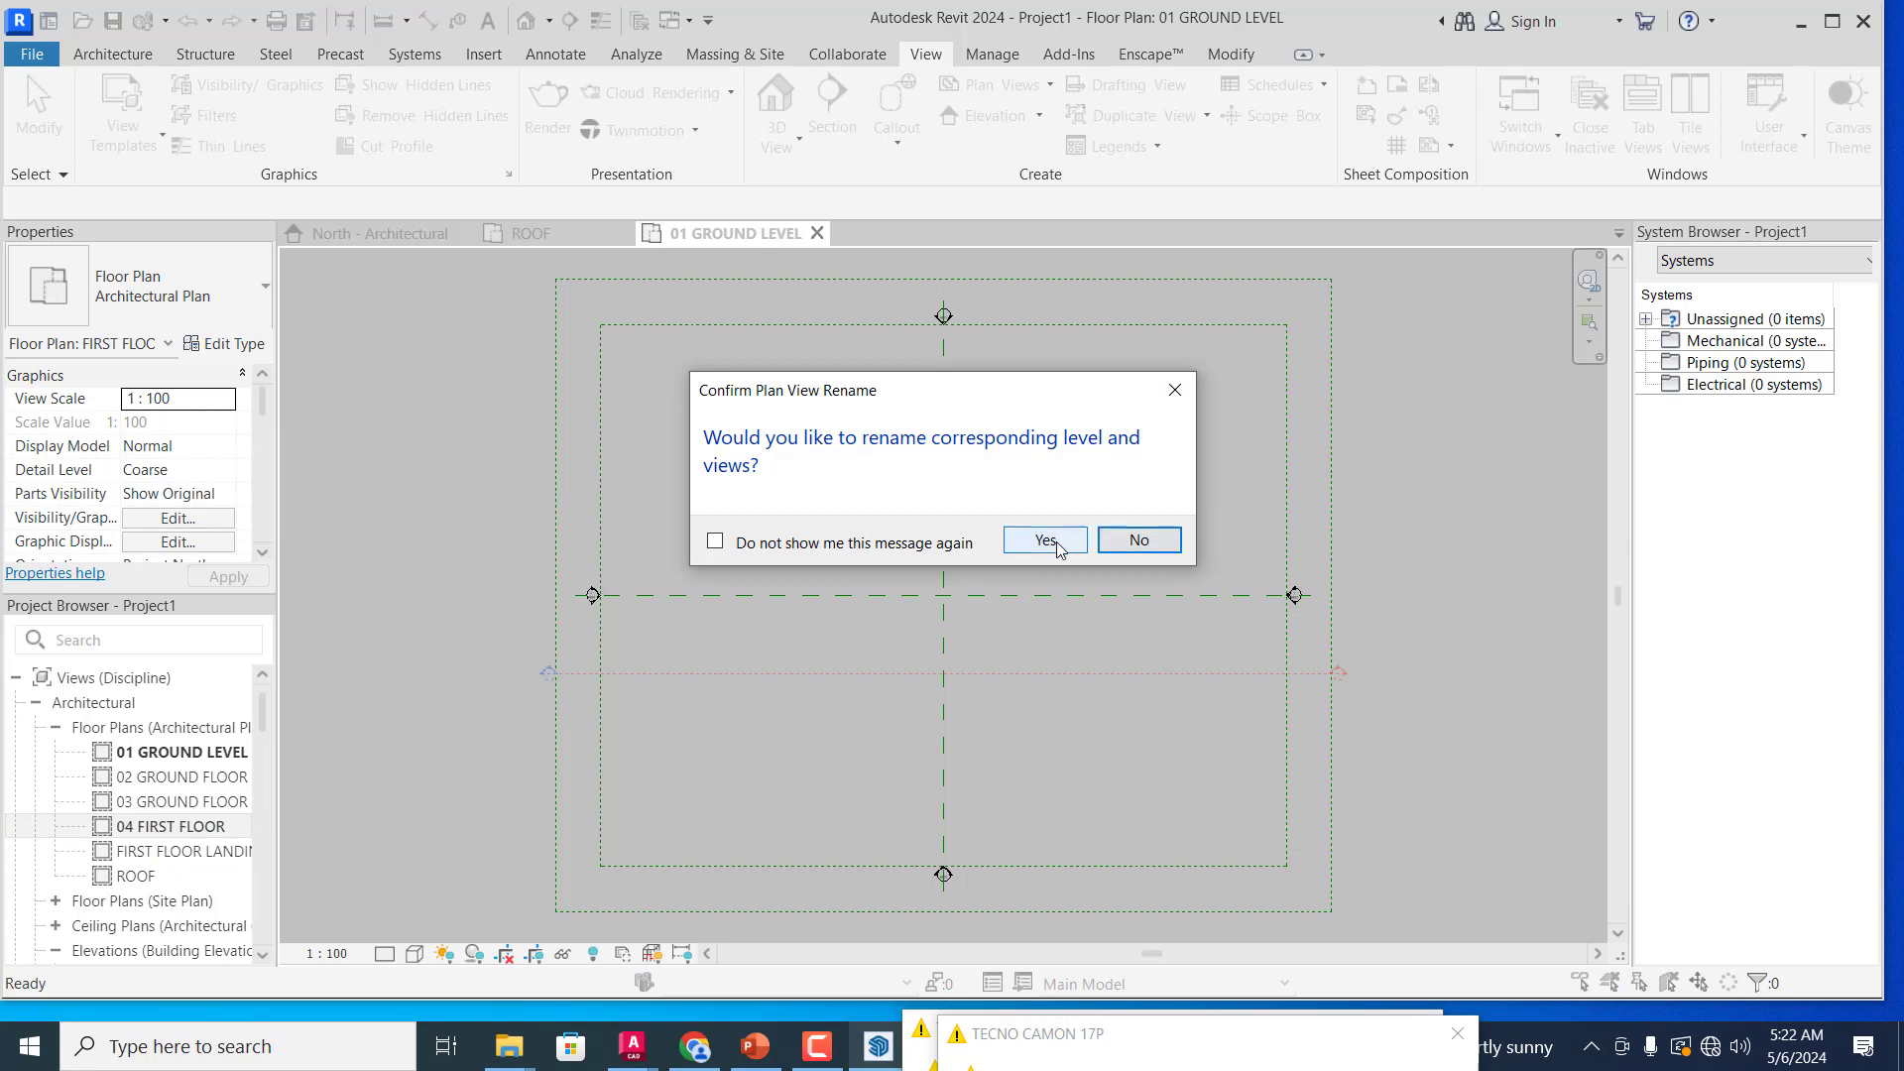
pyautogui.click(1046, 541)
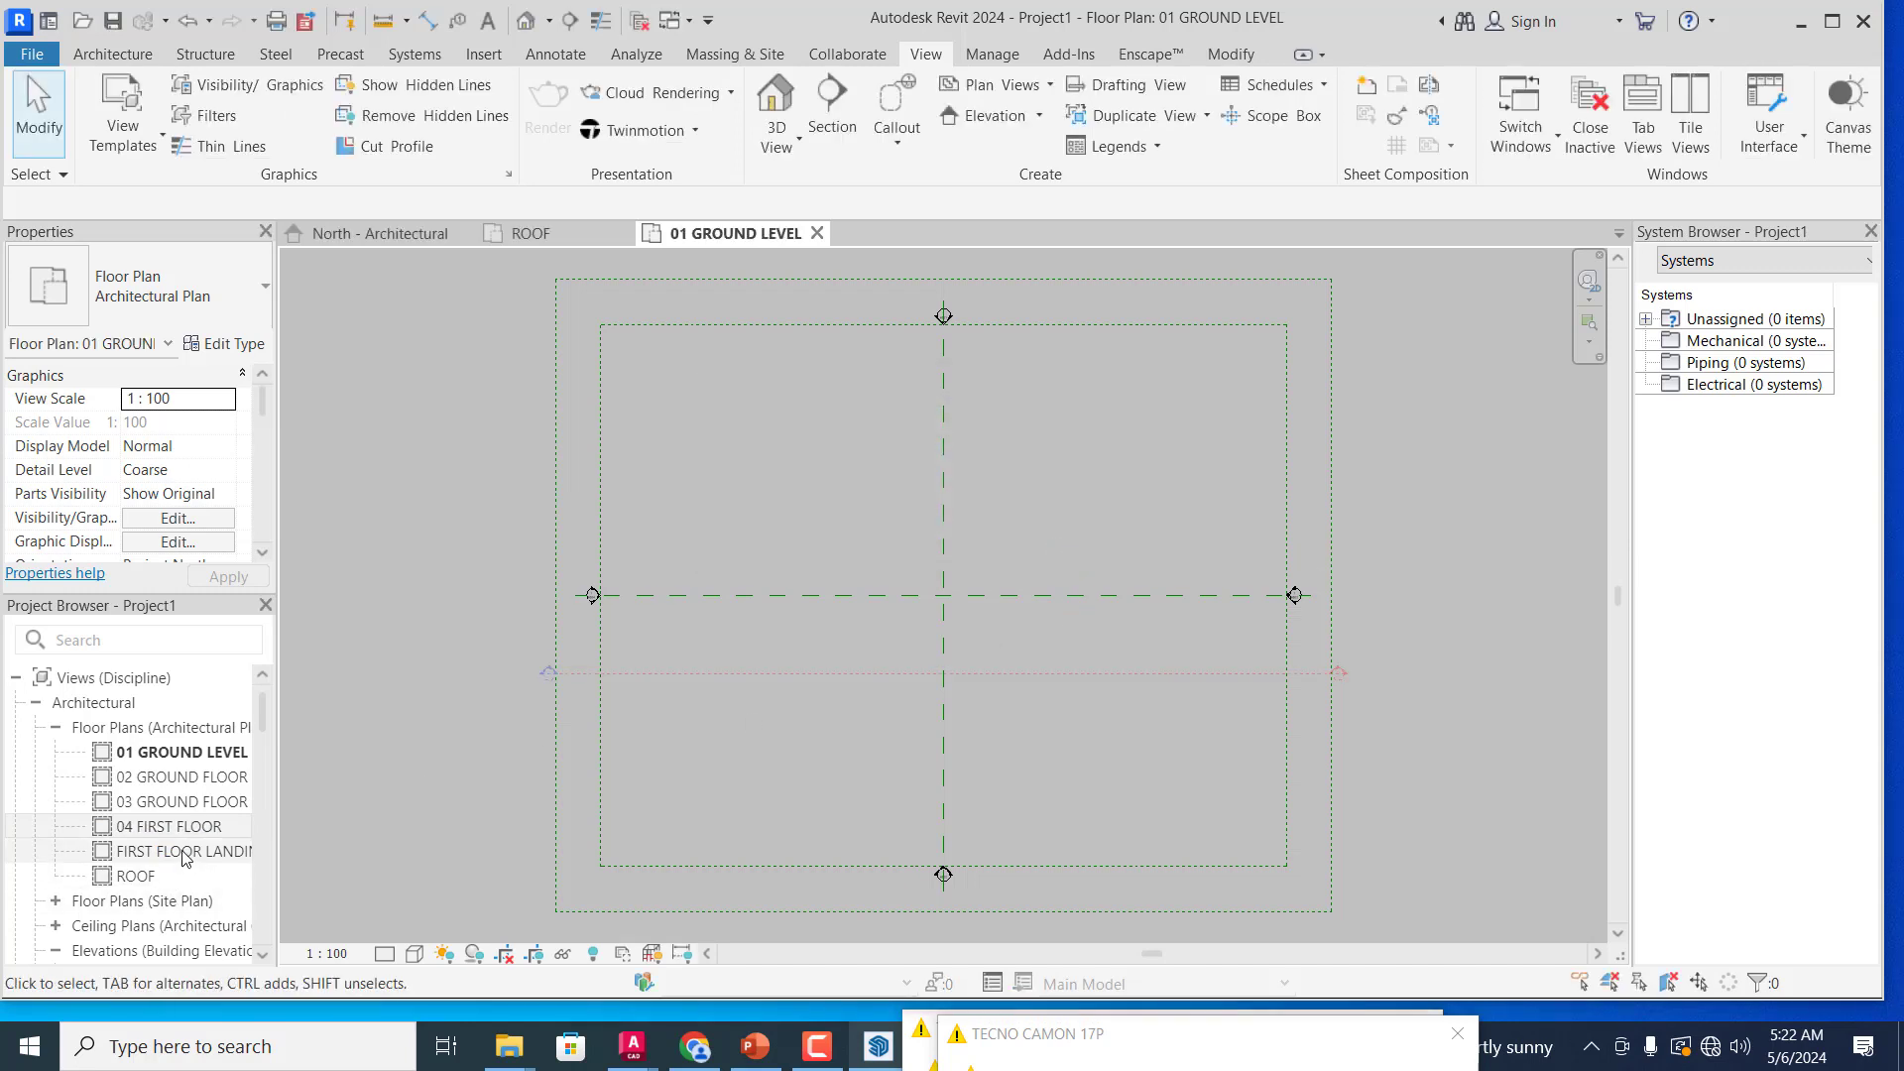
# Step: Prefix the FIRST FLOOR LANDING floor plan's name with 05, and apply the rename to its level and views
pyautogui.click(165, 850)
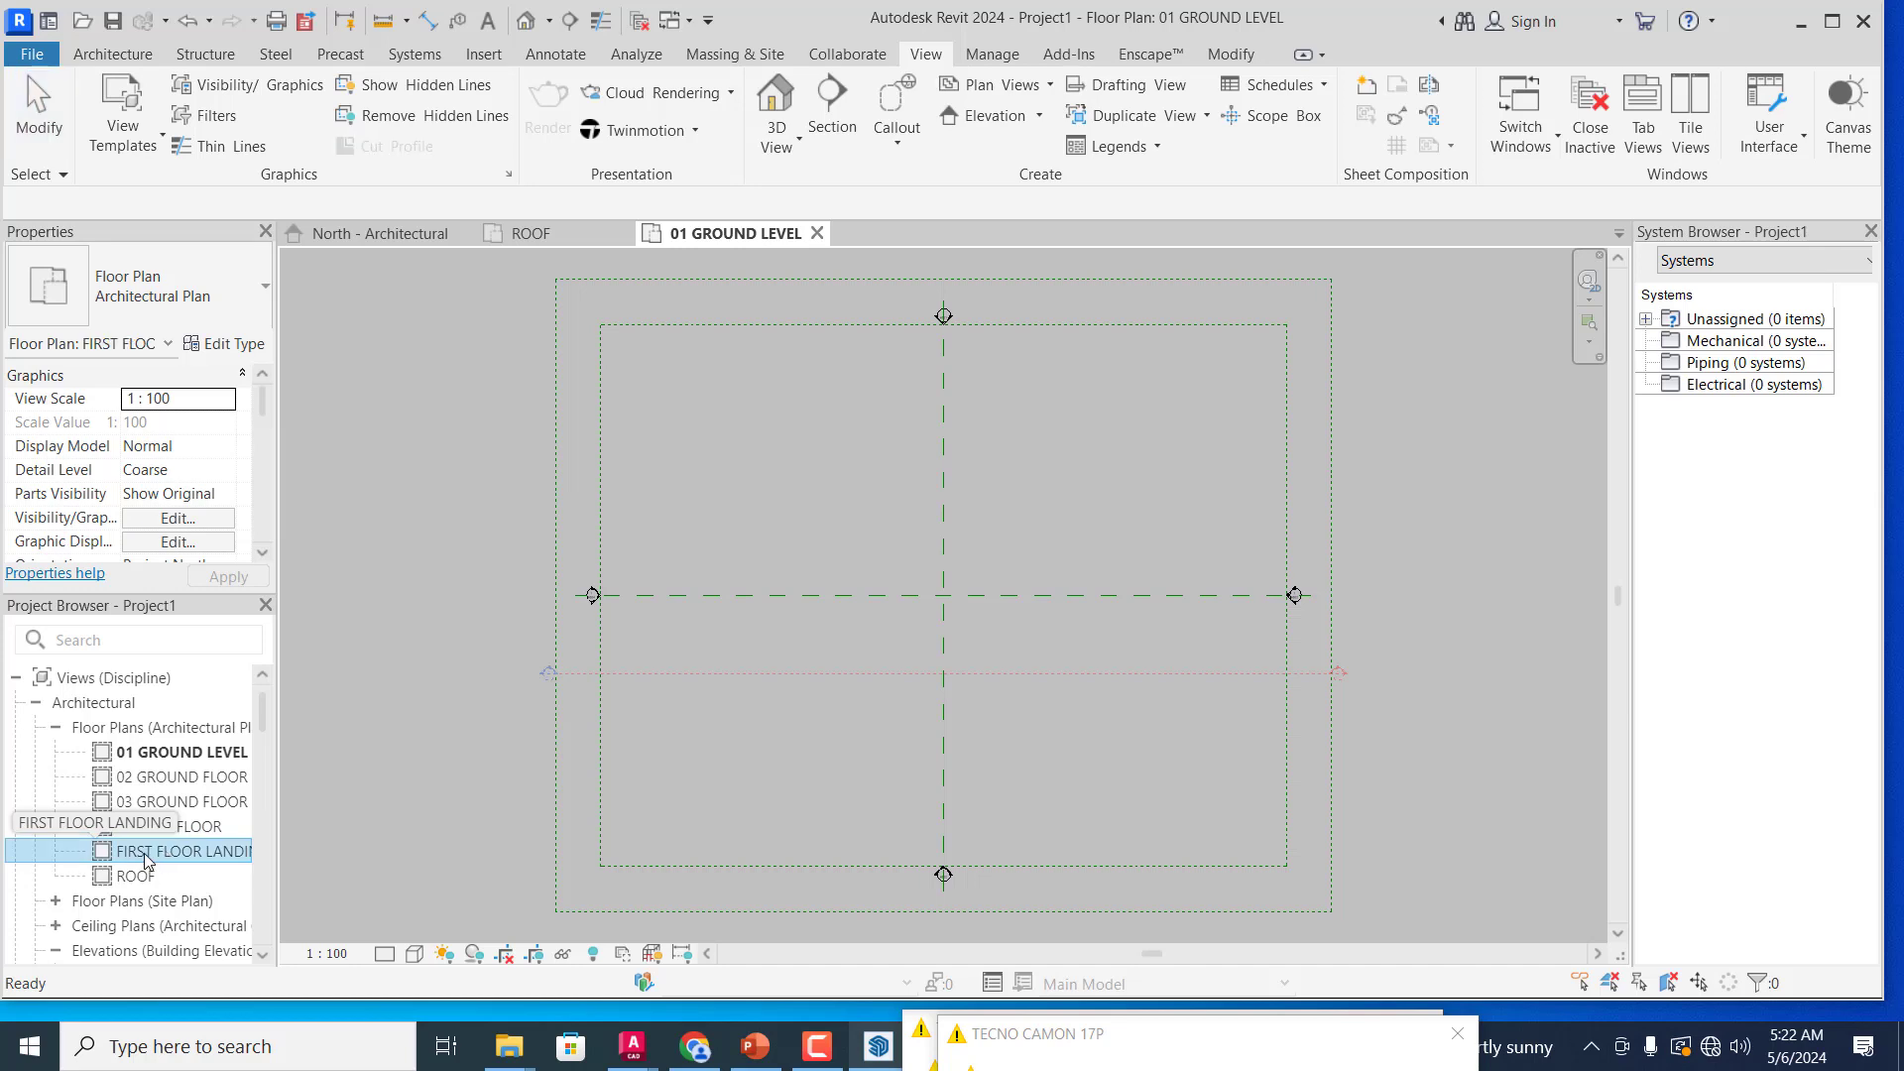
pyautogui.rightClick(146, 855)
pyautogui.click(217, 669)
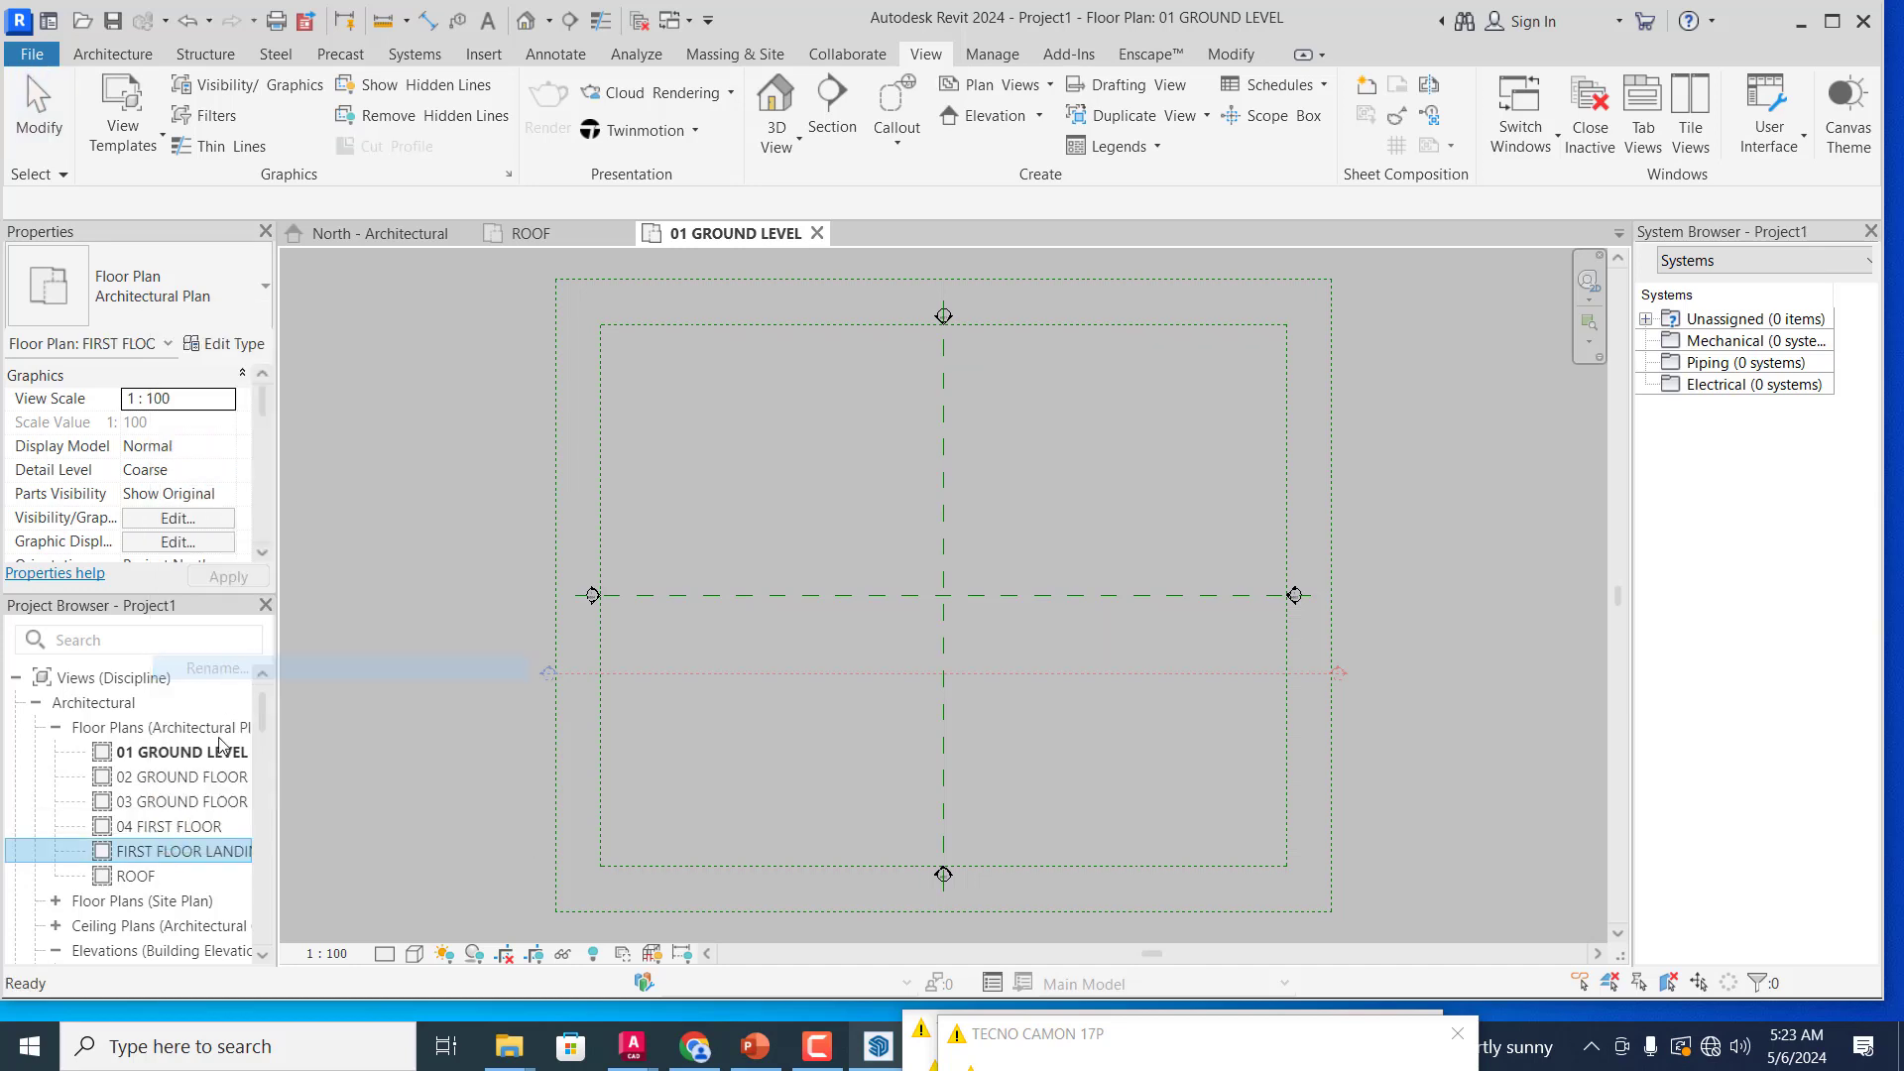
pyautogui.click(139, 850)
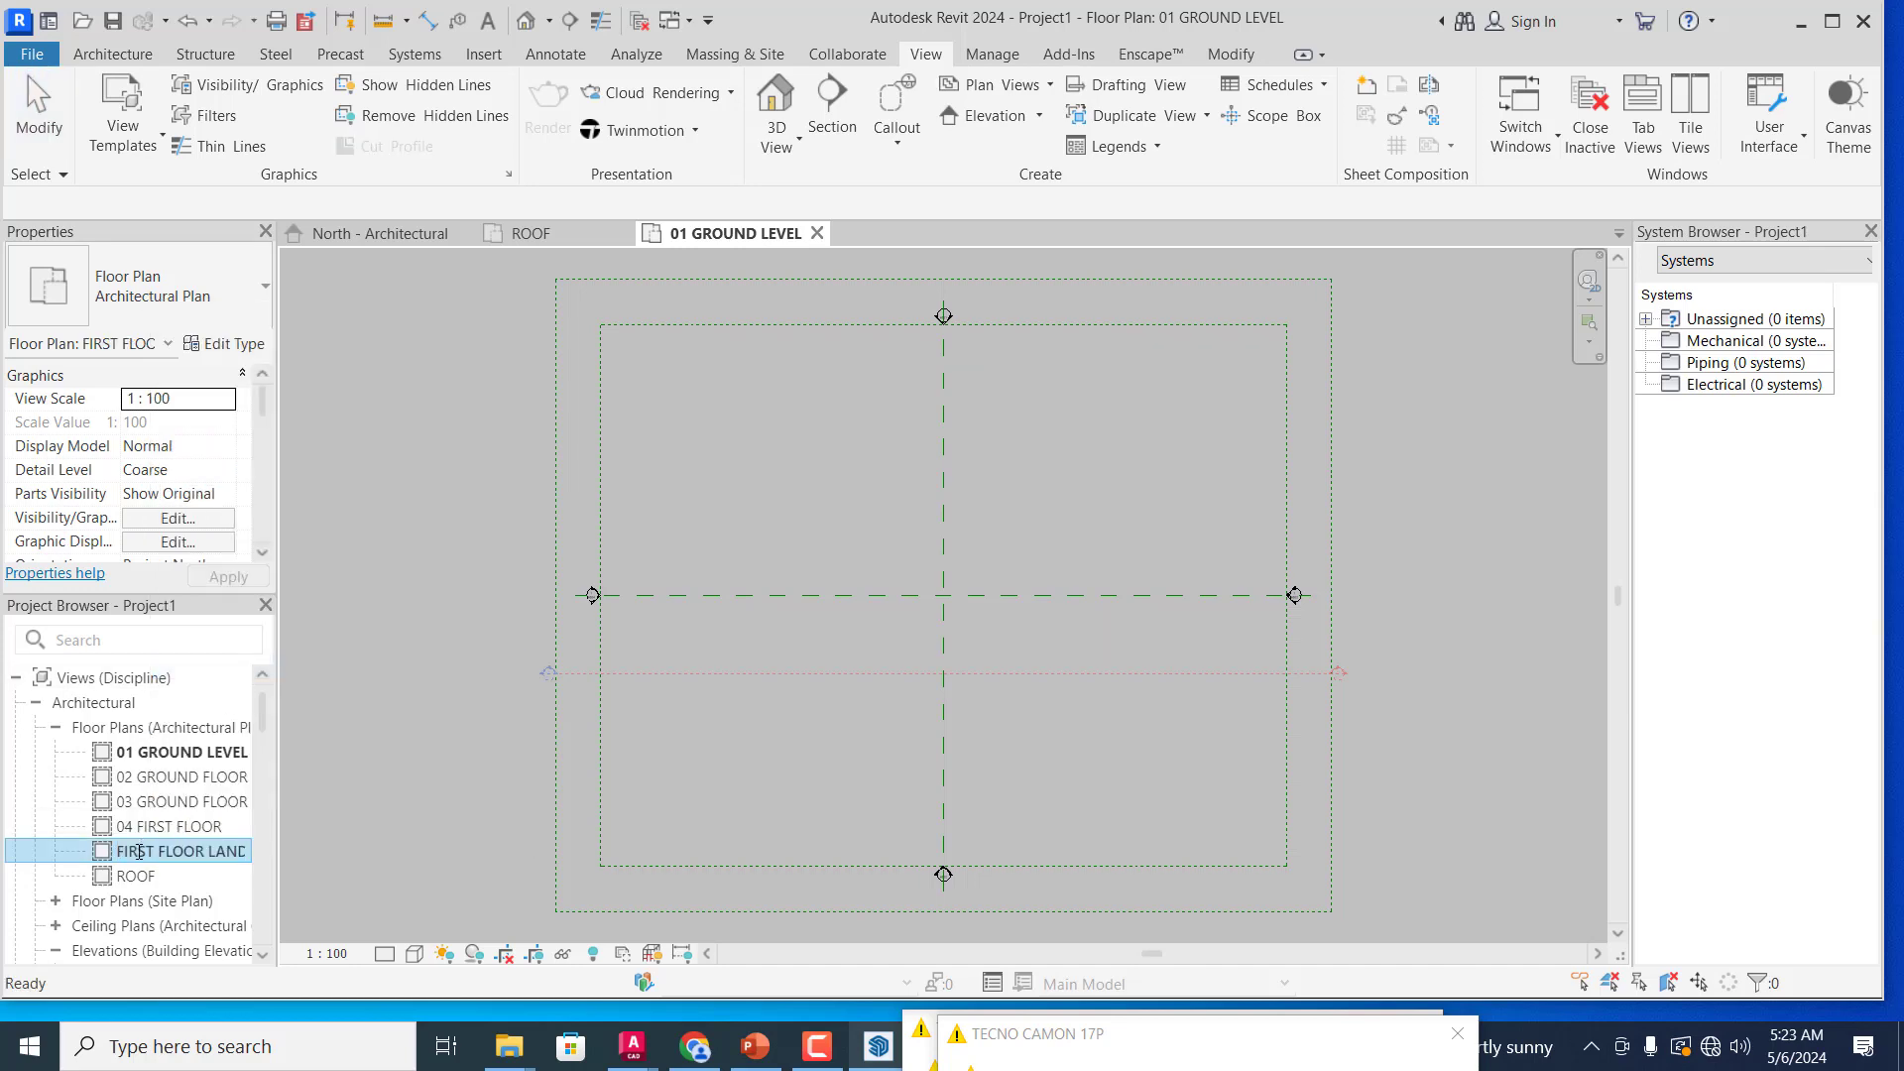
pyautogui.write('05')
pyautogui.click(466, 813)
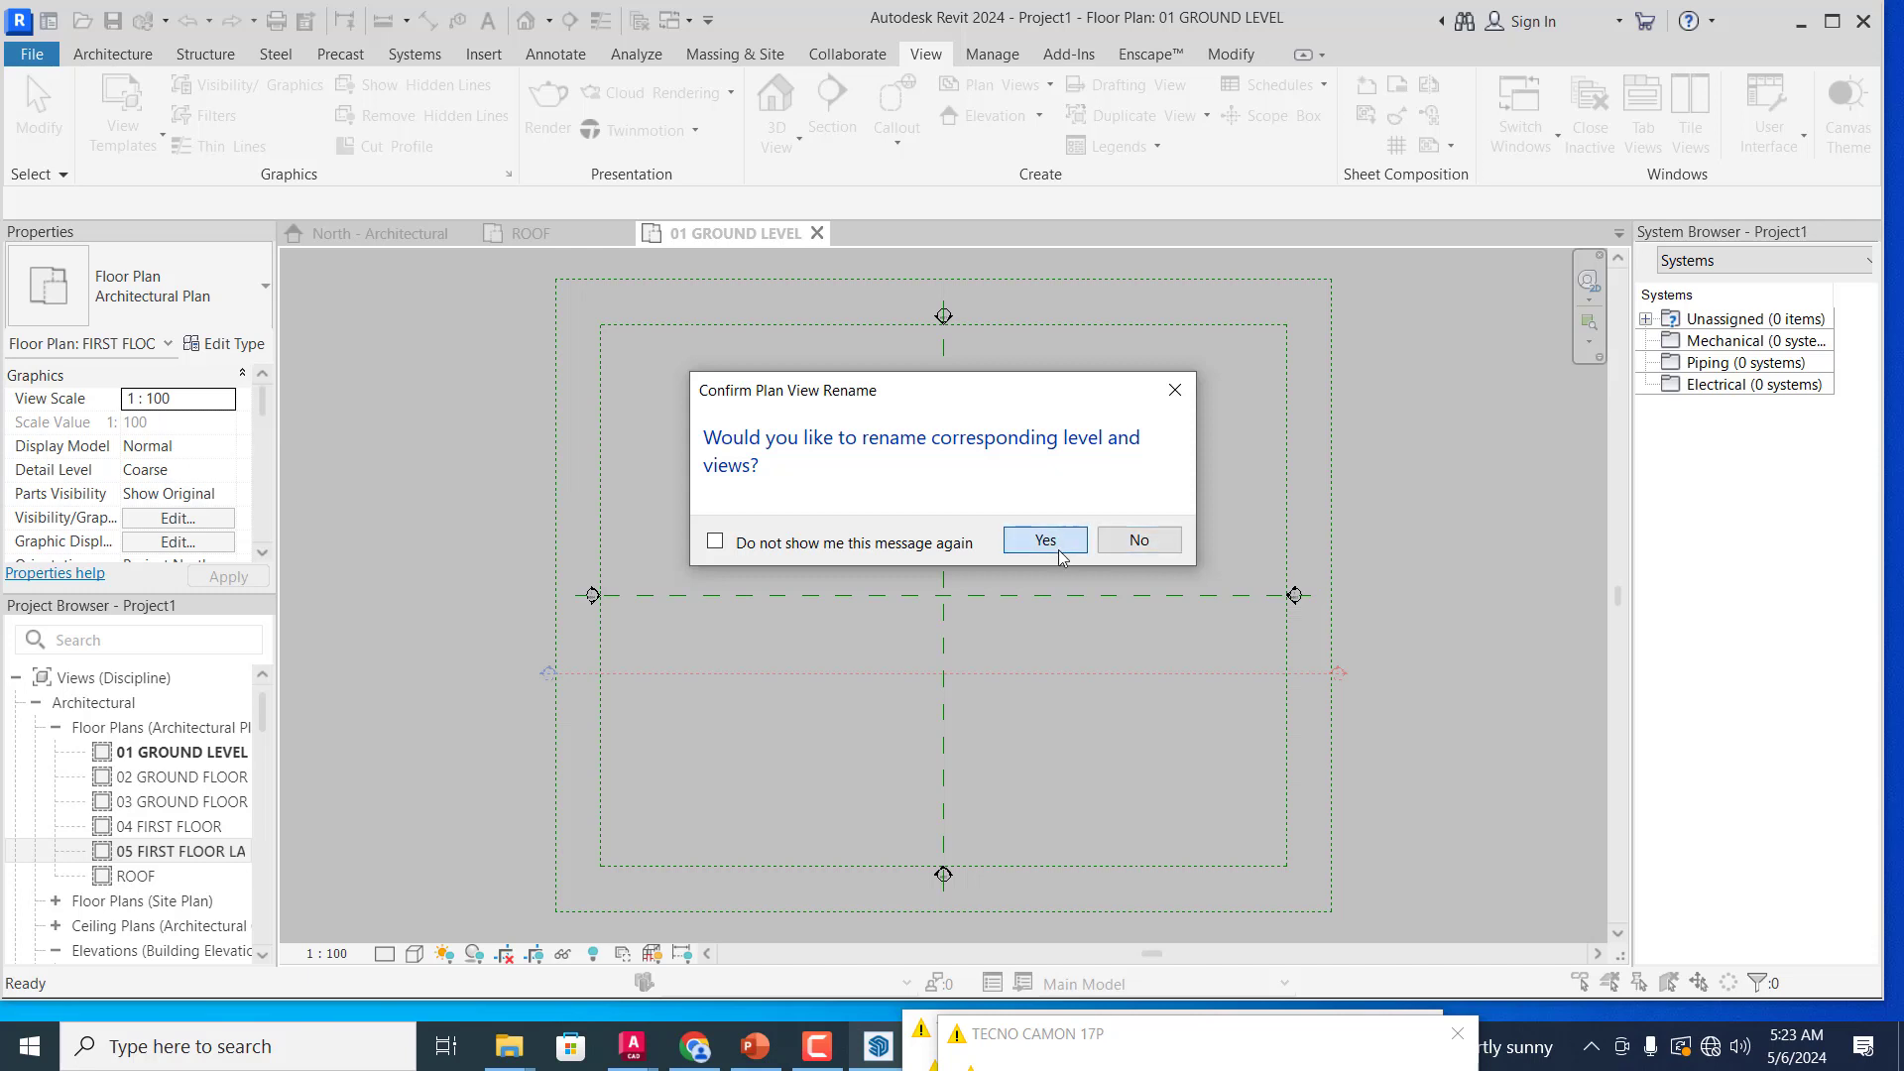
pyautogui.click(1045, 541)
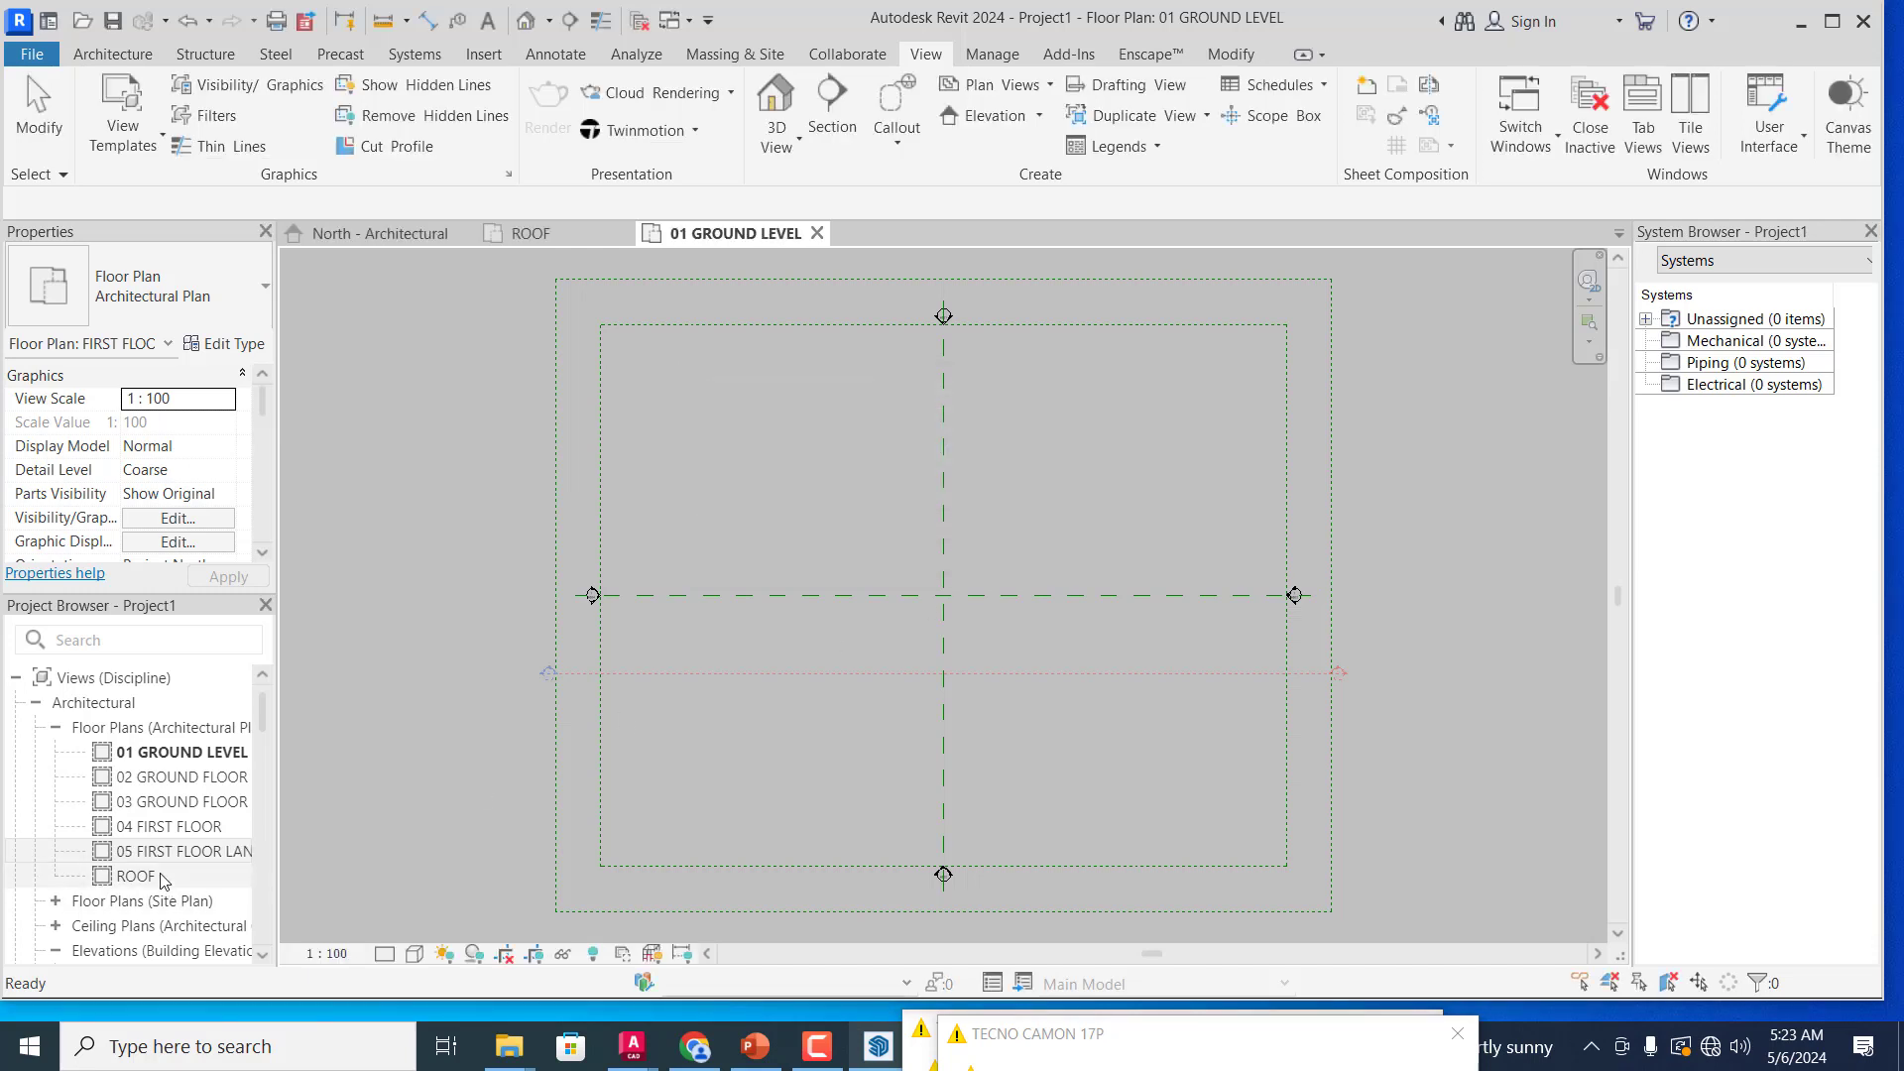
# Step: Rename the ROOF floor plan as 06 ROOF, including its corresponding level and views
pyautogui.click(136, 876)
pyautogui.rightClick(213, 887)
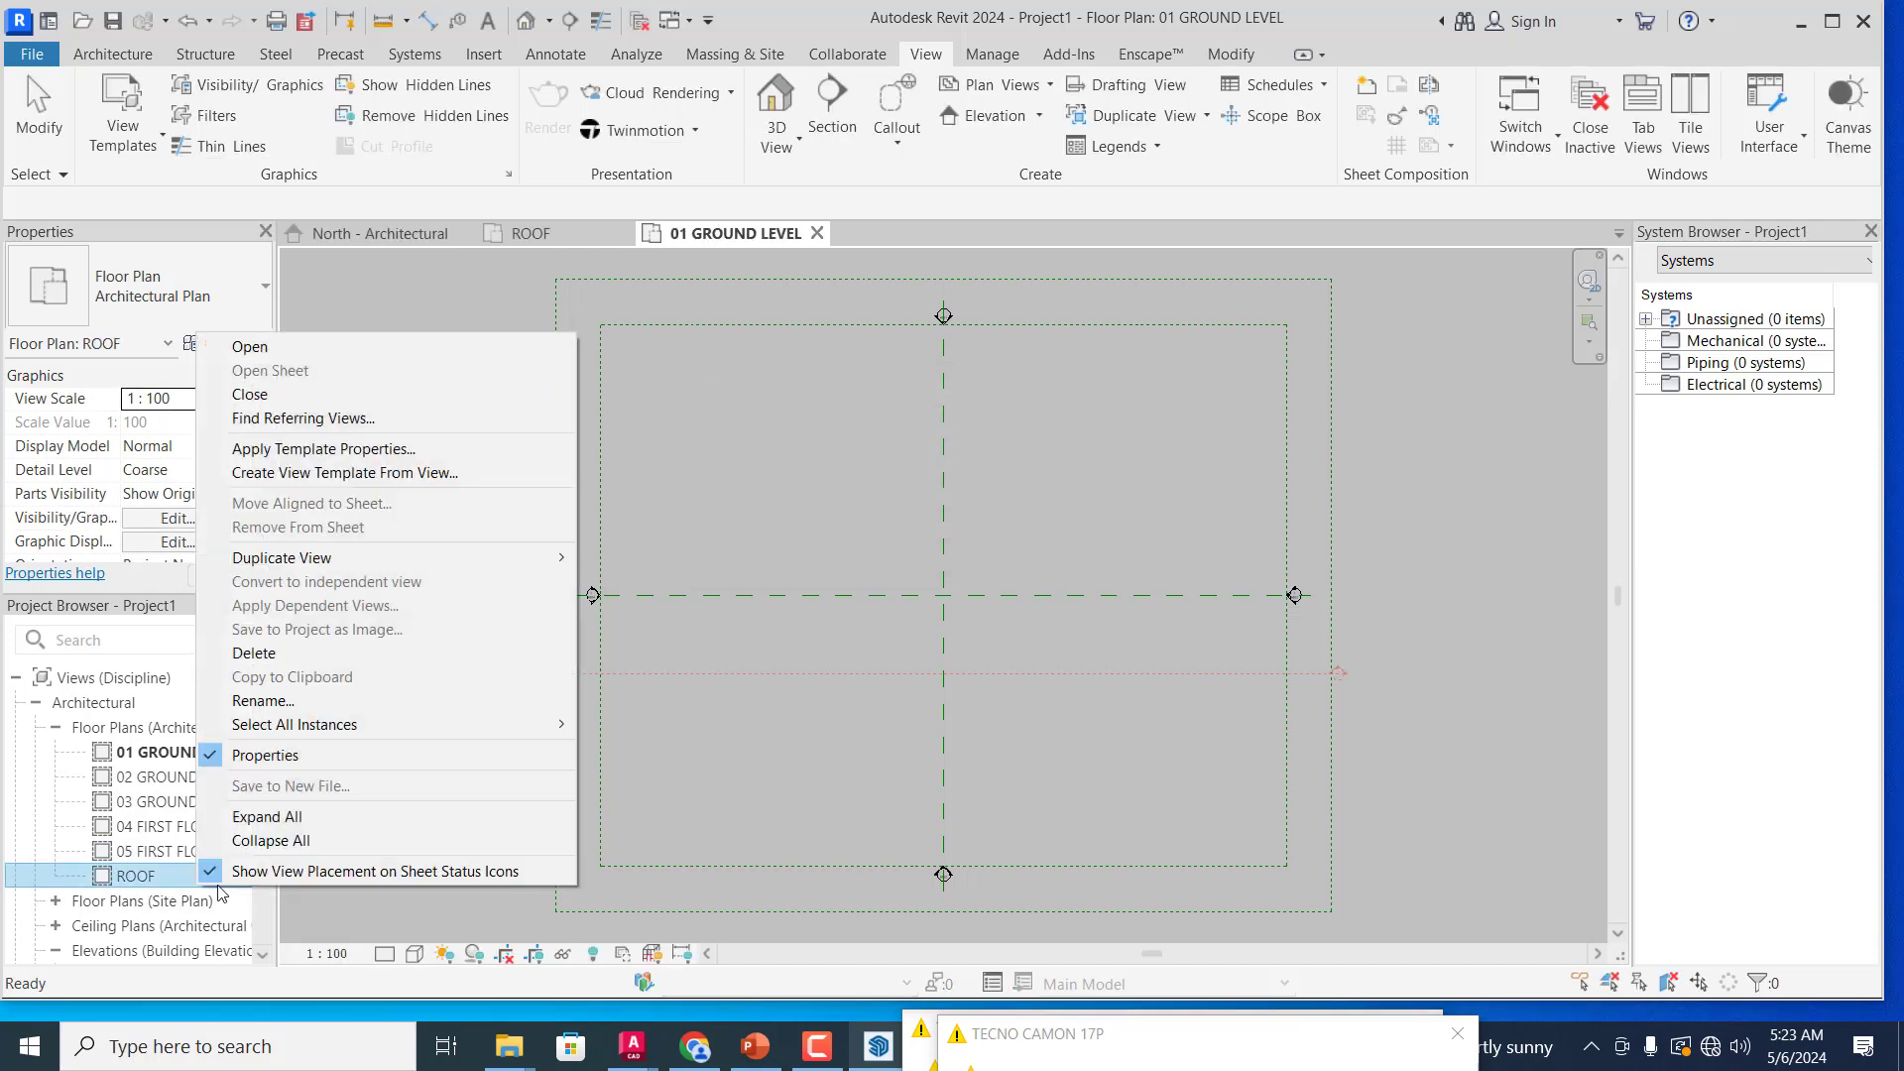
pyautogui.click(297, 701)
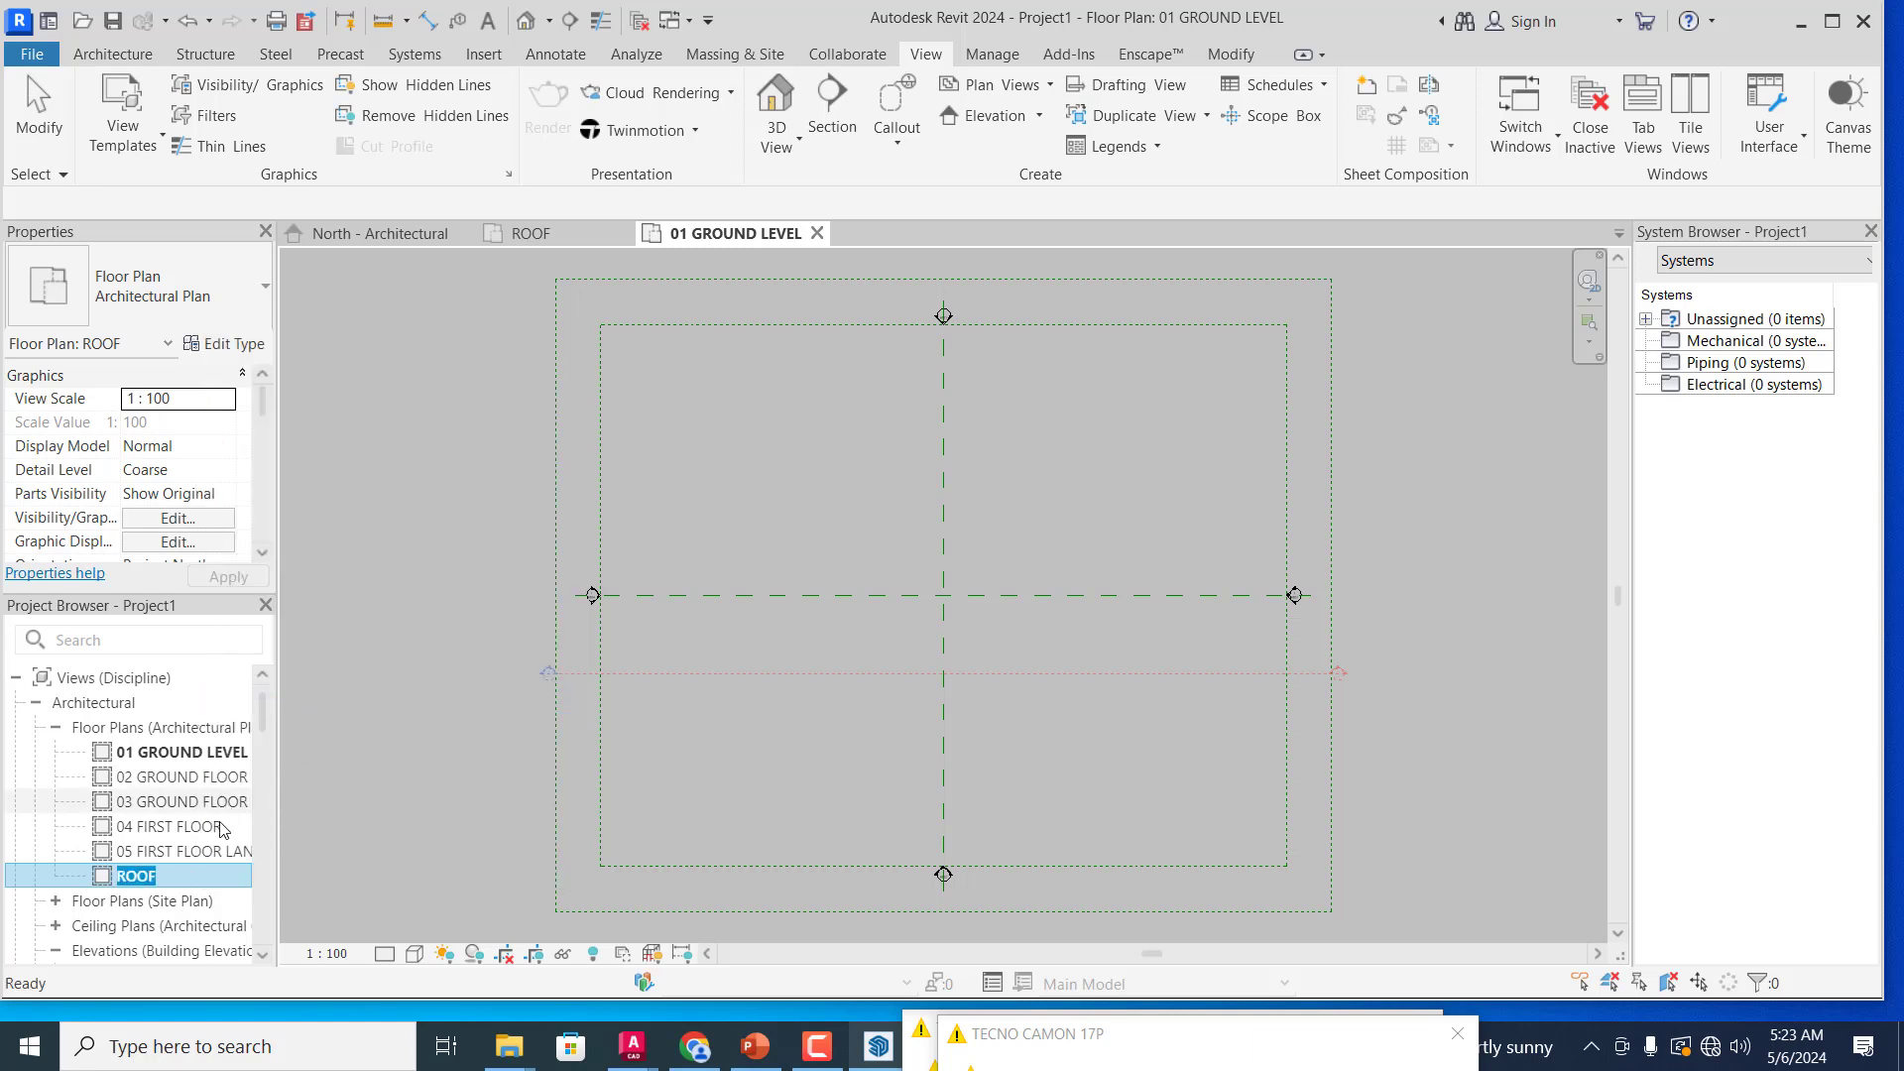
pyautogui.click(114, 876)
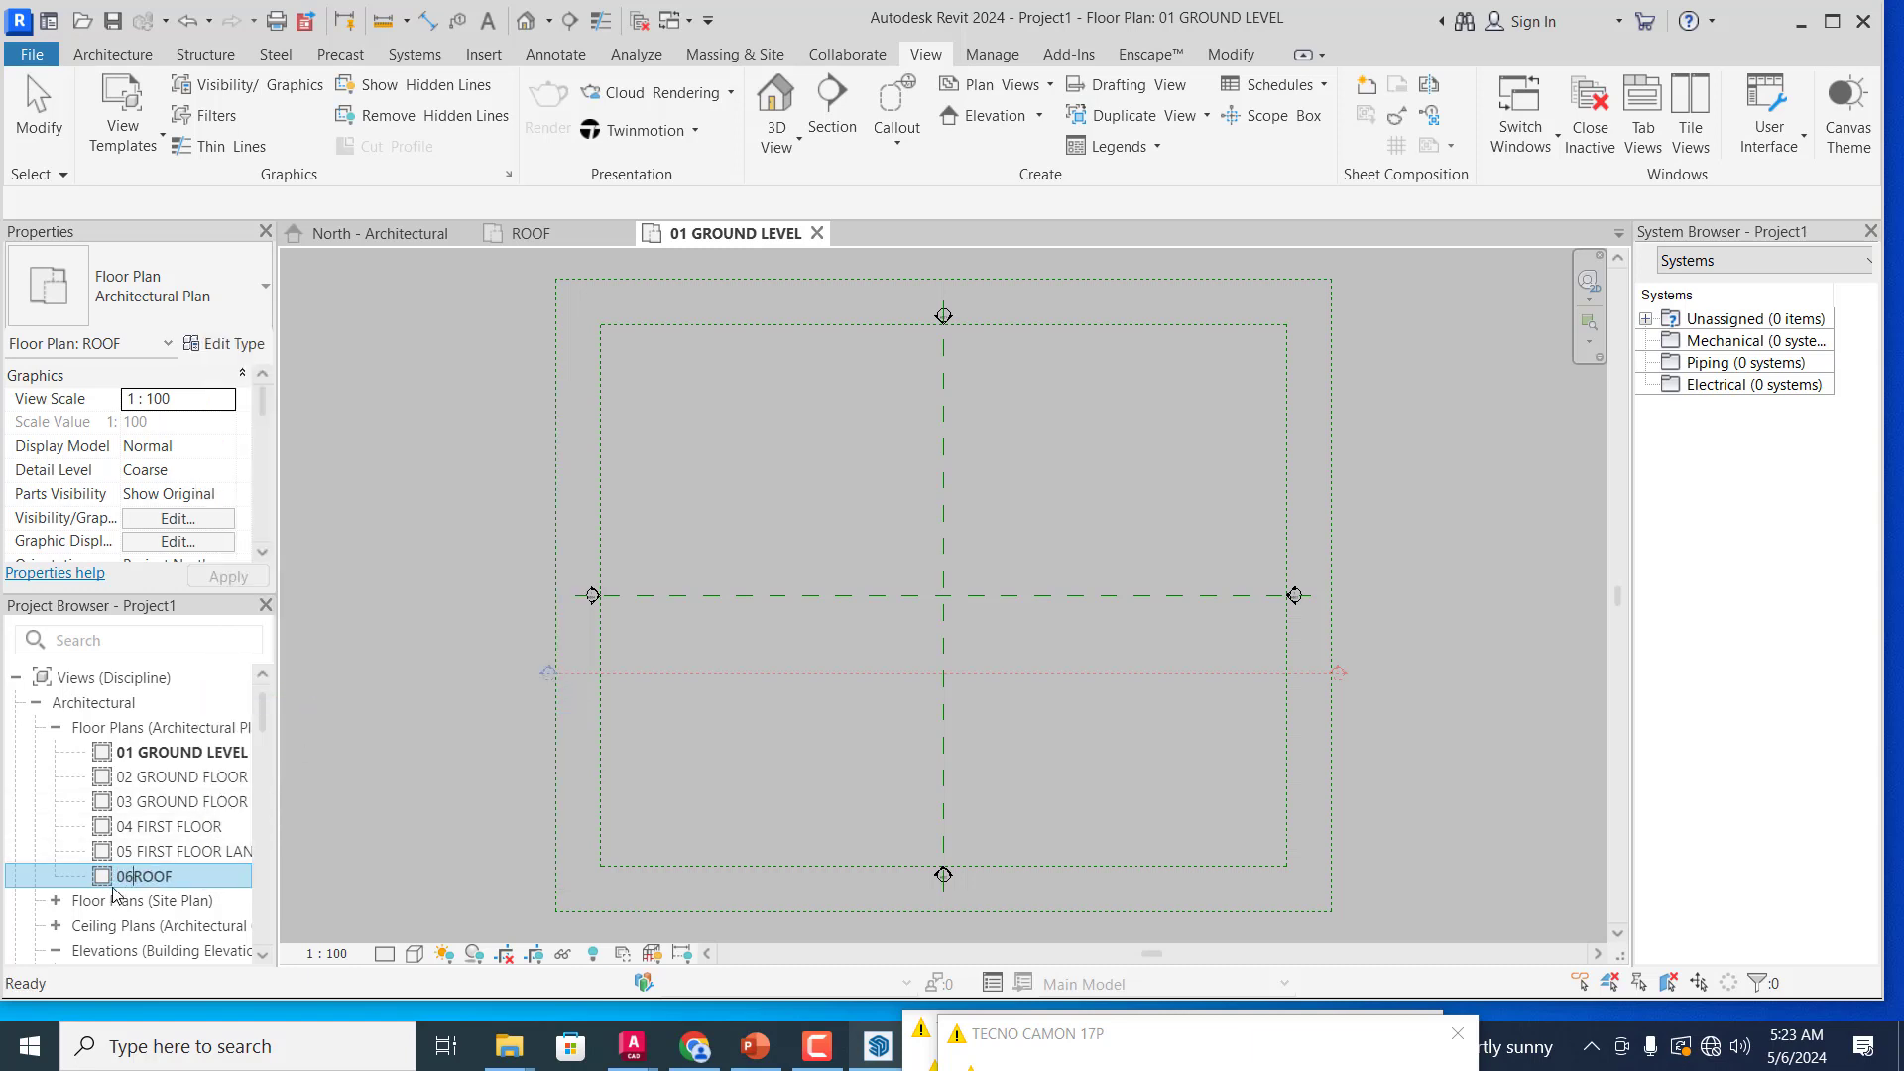
pyautogui.click(383, 785)
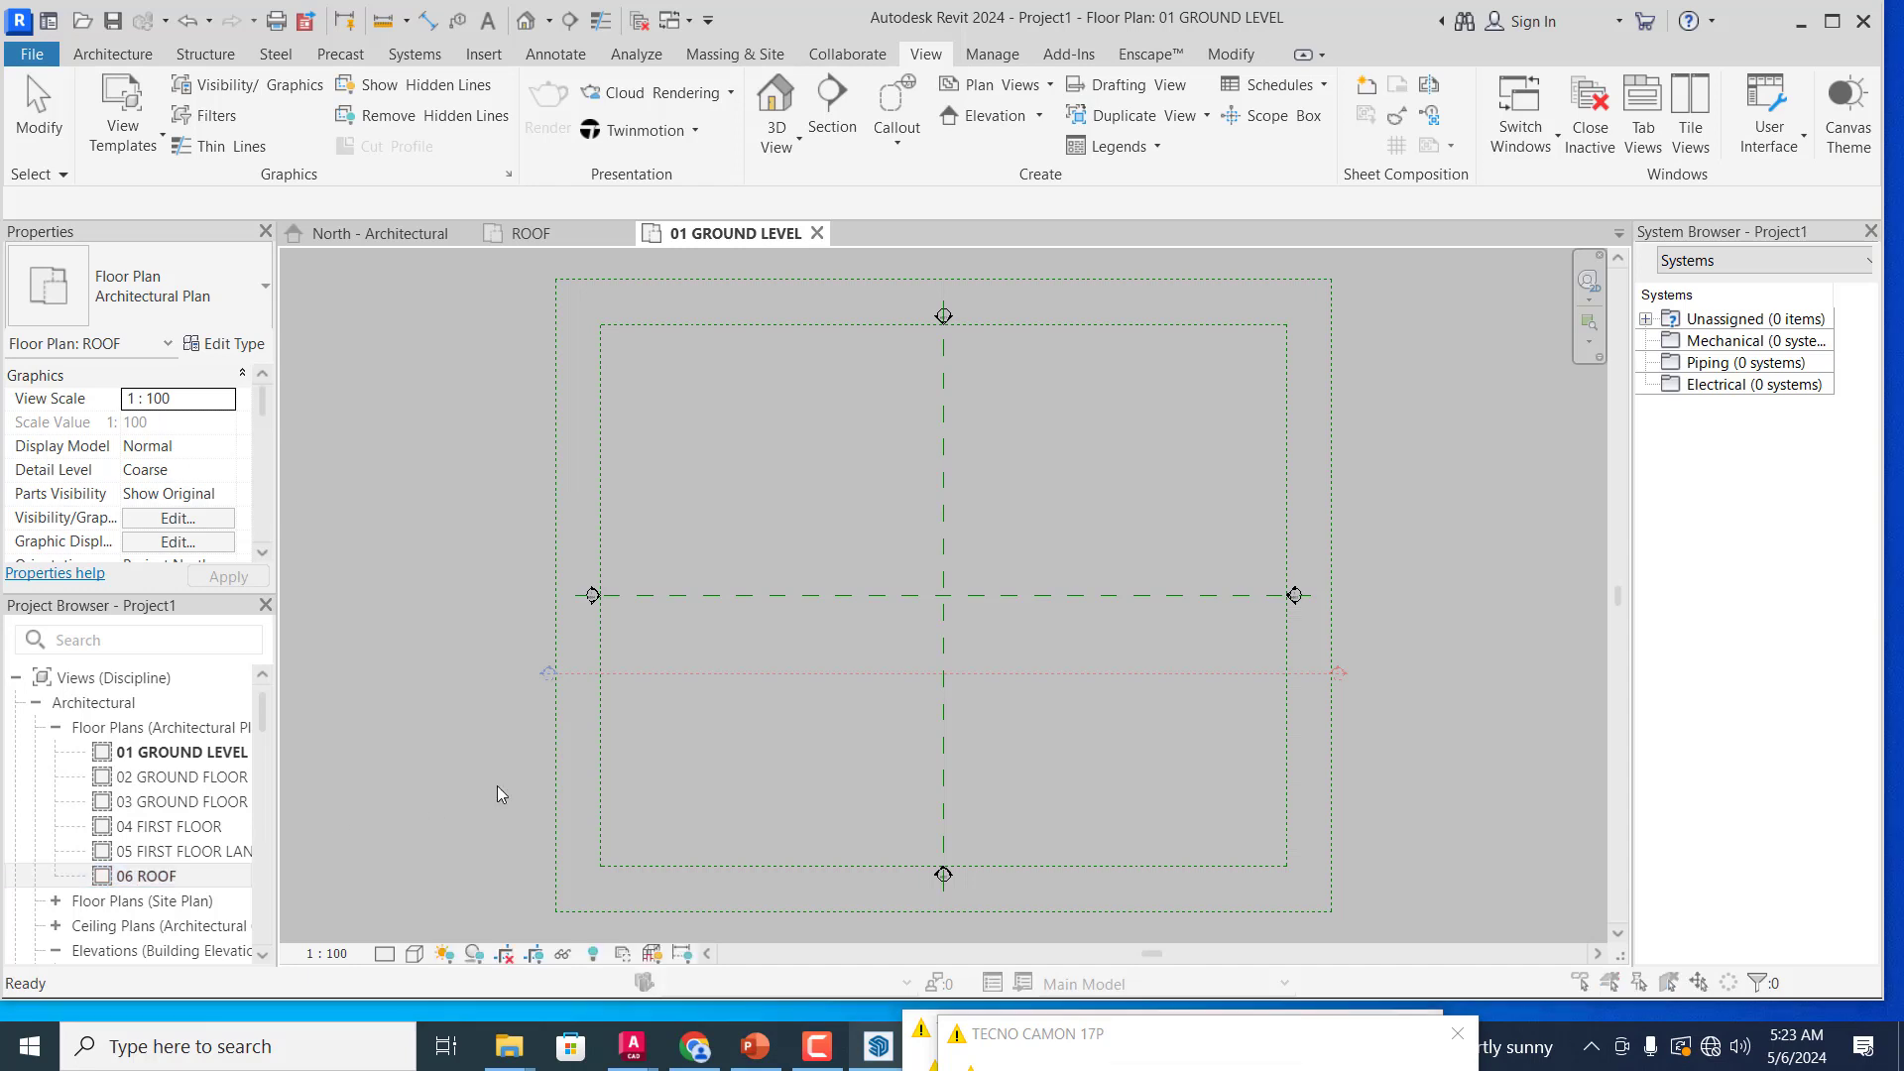
pyautogui.click(1050, 535)
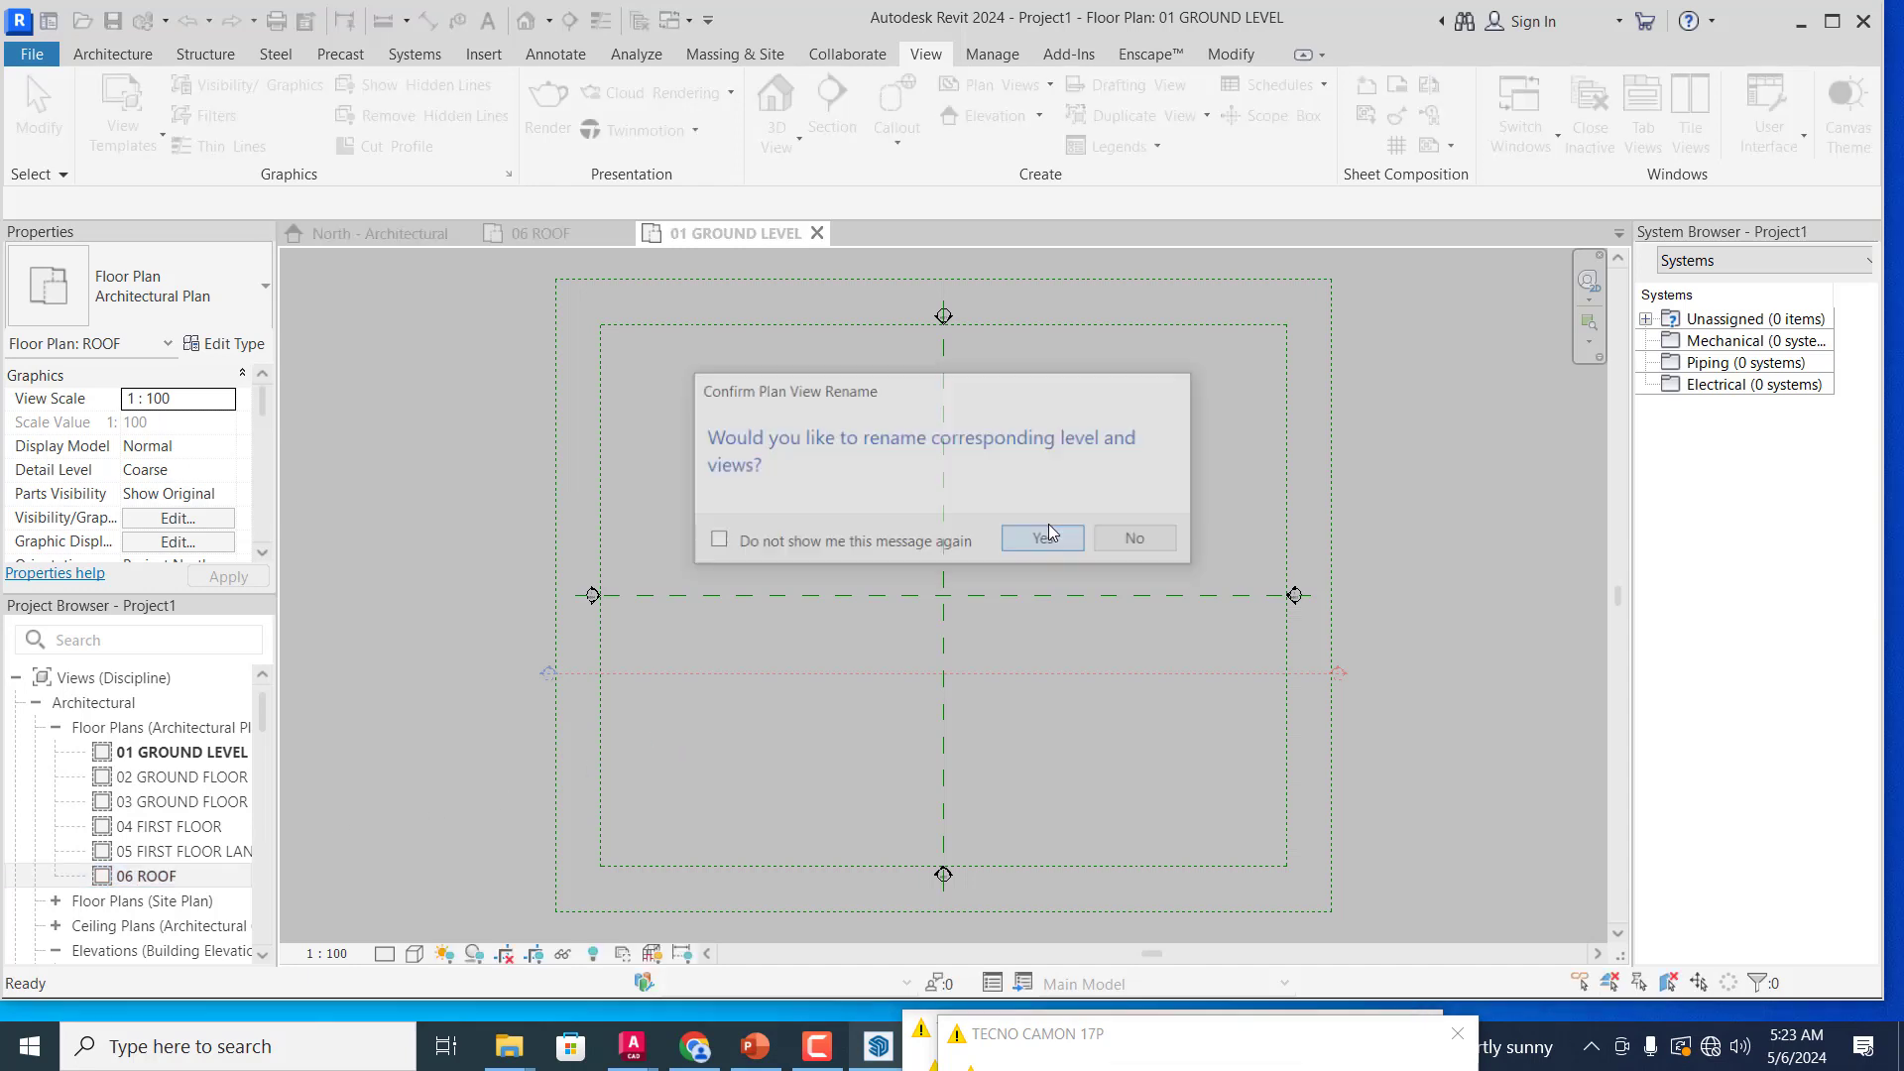